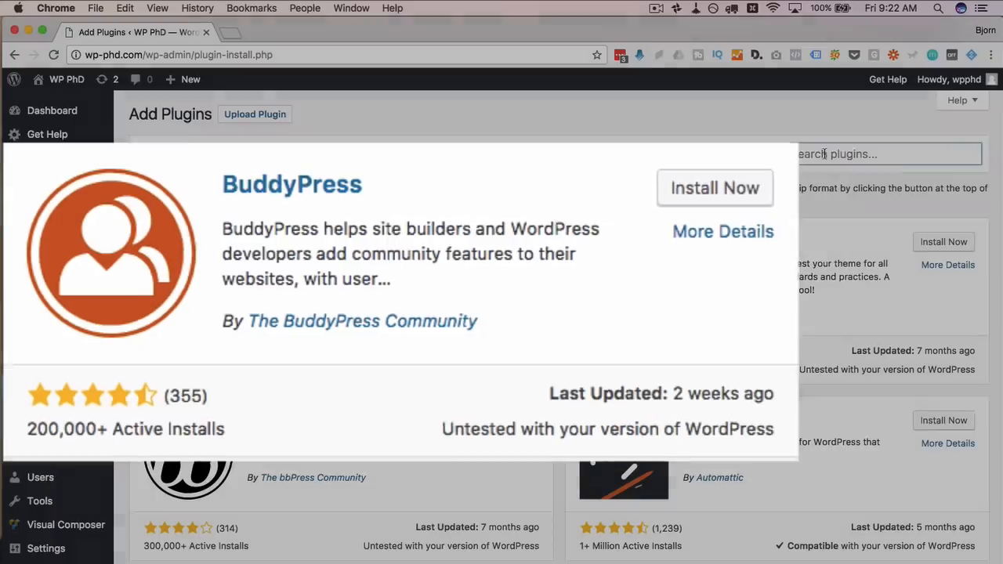
Search the plugin directory for buddypress, then install and activate the BuddyPress plugin
type("ss")
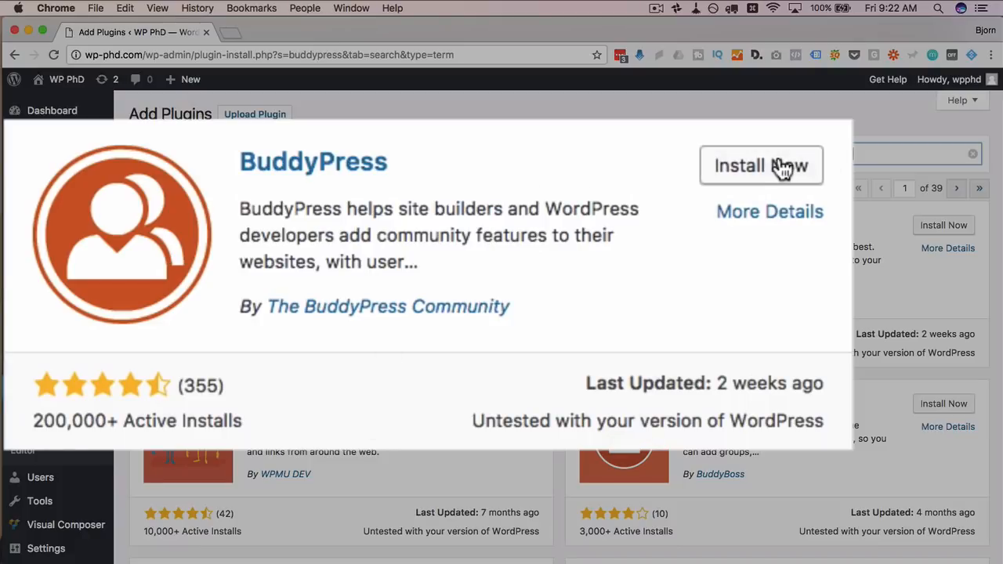
left_click(783, 168)
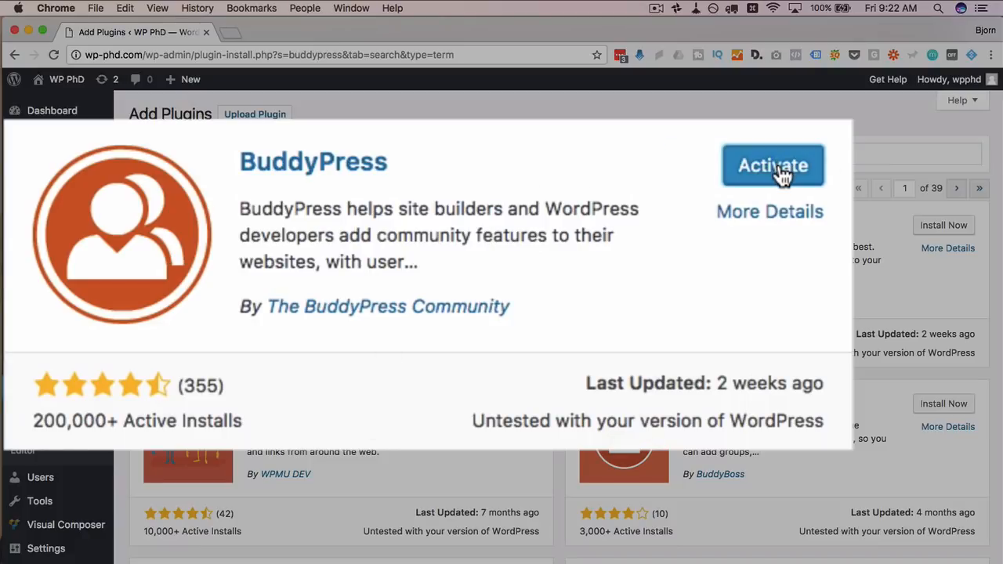
left_click(788, 168)
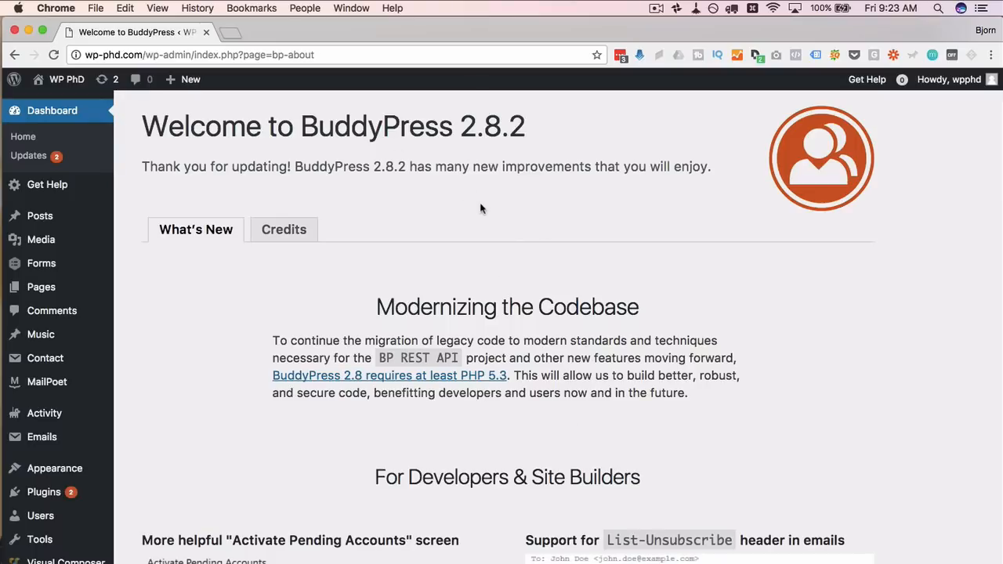
Look over the BuddyPress welcome page and open the BuddyPress settings
scroll(278, 275, "down", 3)
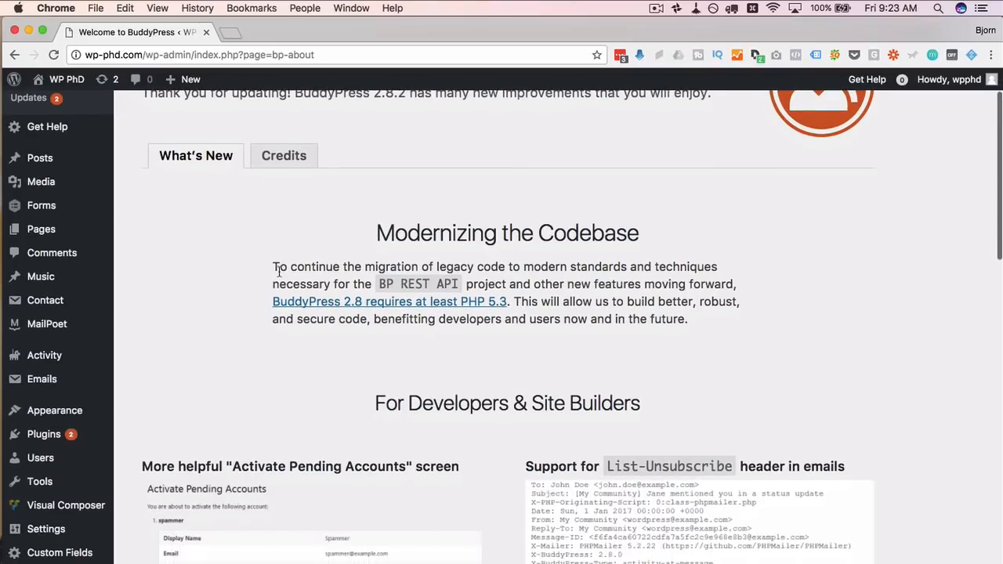
scroll(278, 270, "down", 15)
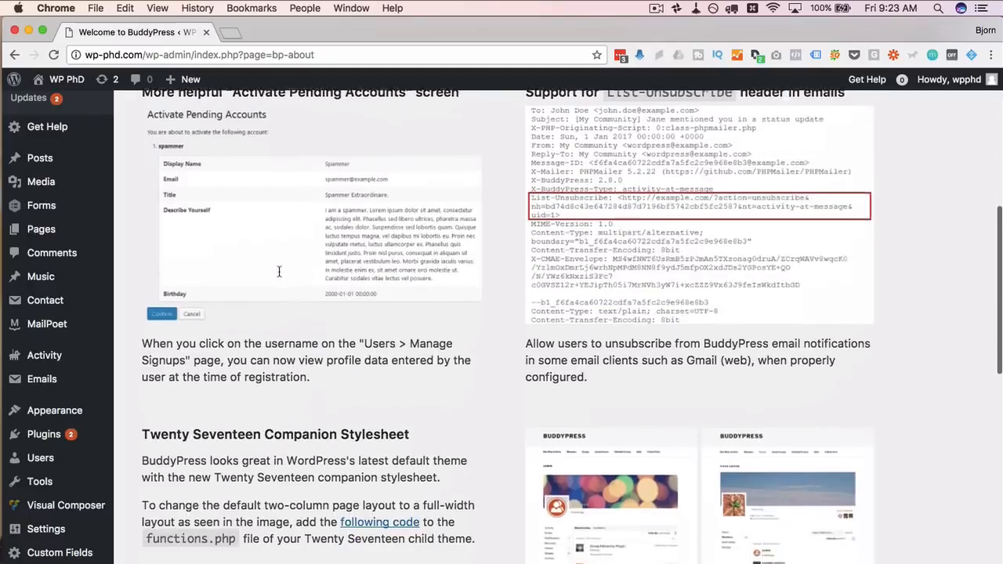
scroll(278, 272, "down", 10)
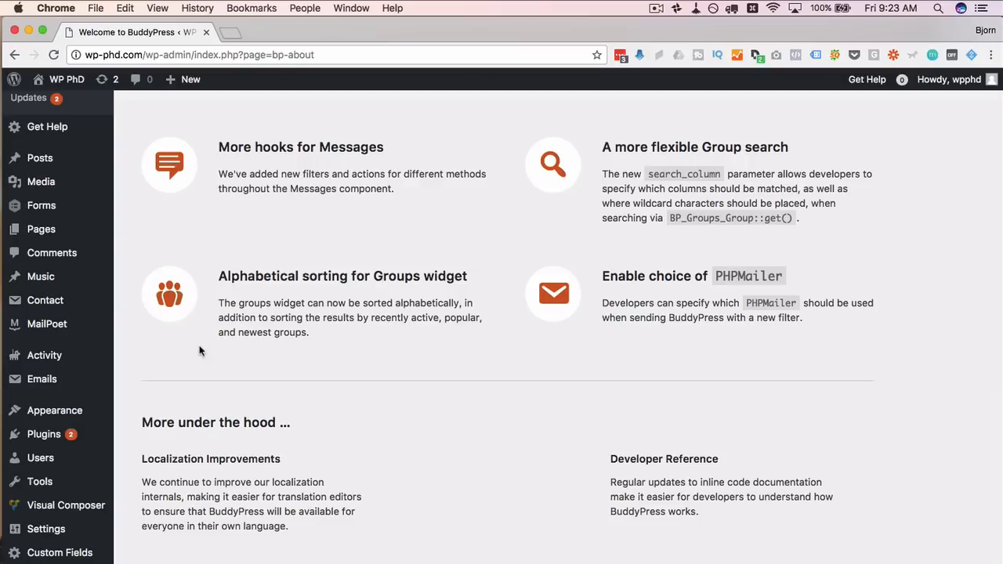
left_click(30, 355)
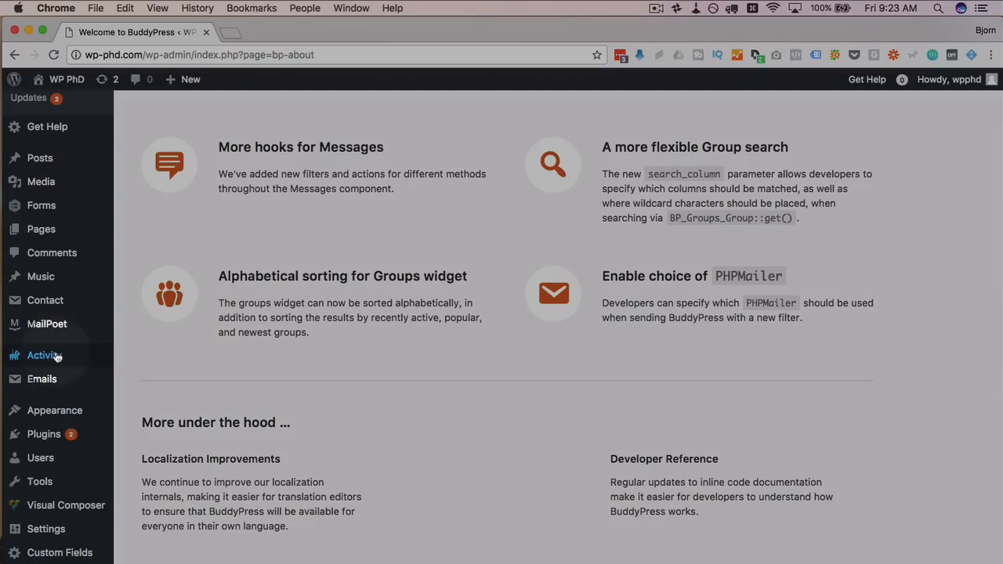
mouse_move(21, 382)
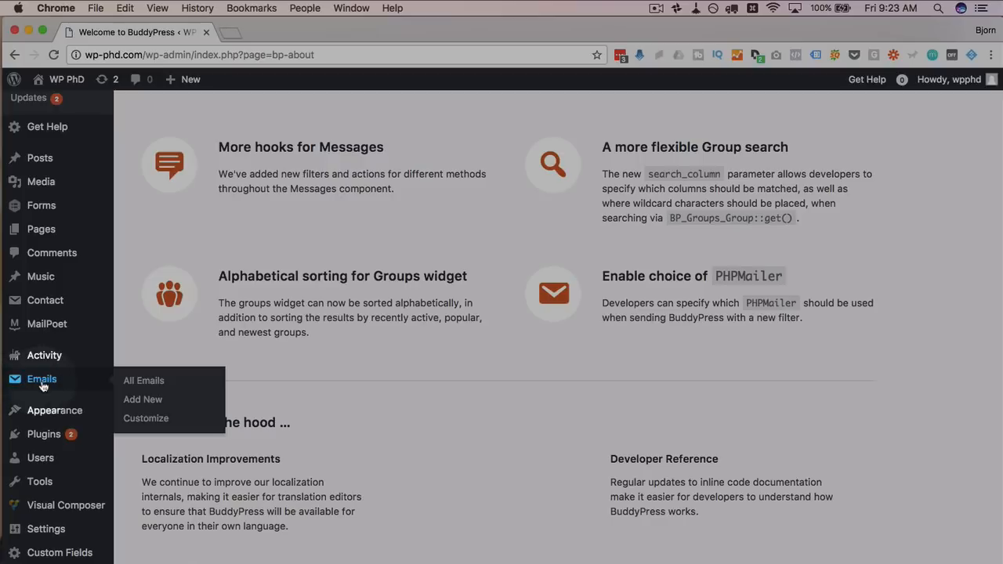
scroll(21, 382, "down", 2)
mouse_move(43, 537)
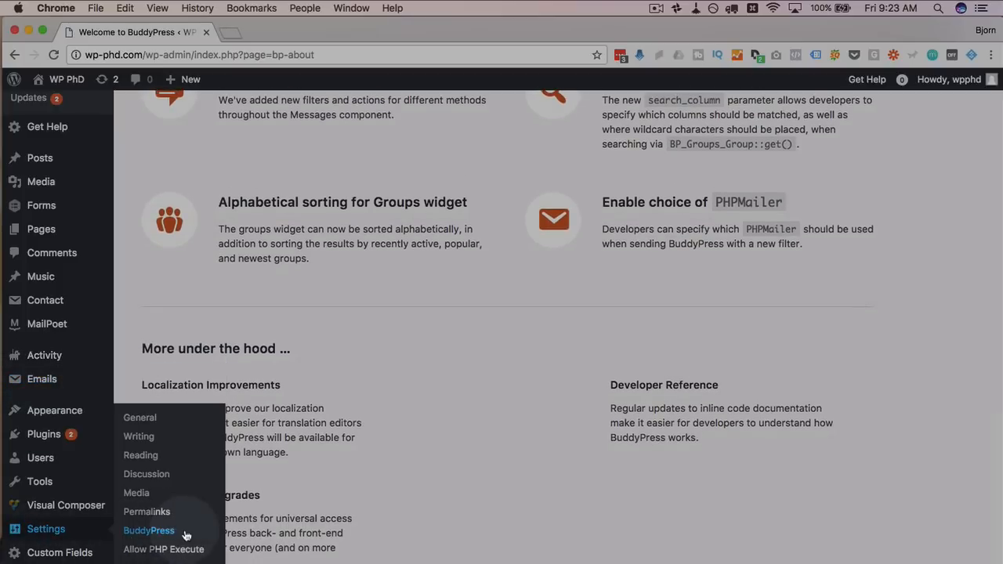
left_click(140, 532)
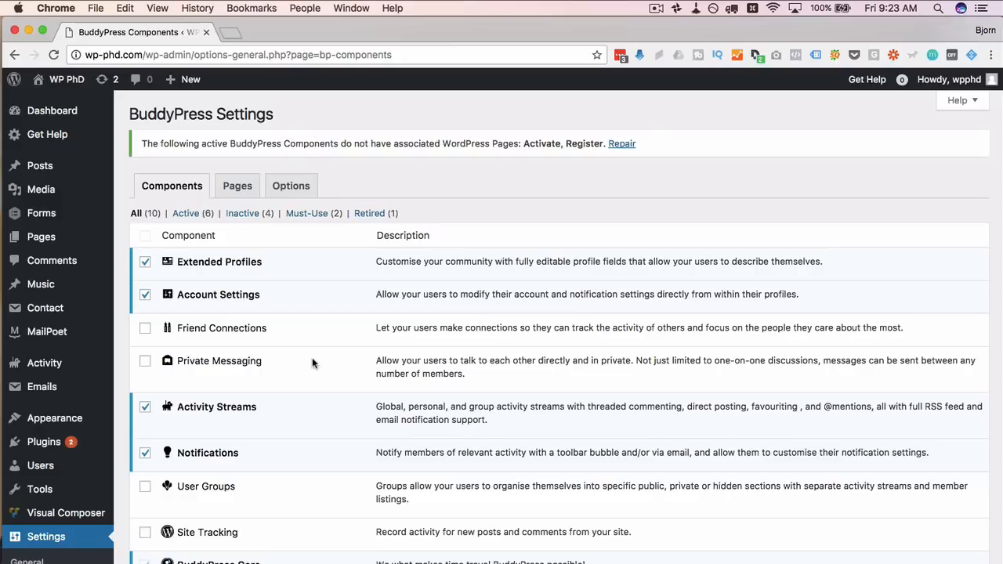
Enable the Friend Connections, Private Messaging and User Groups components and save the settings
scroll(311, 363, "down", 2)
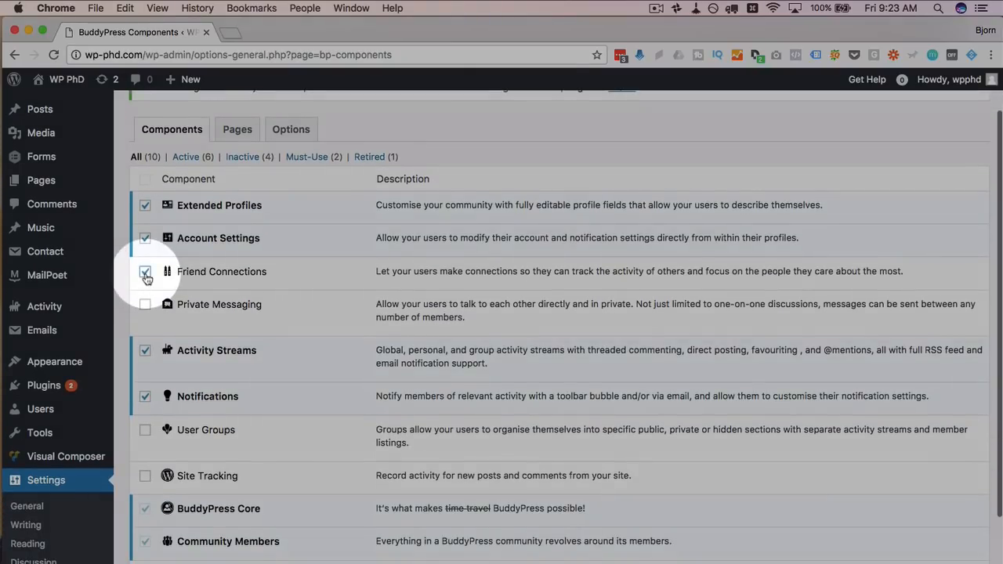
left_click(145, 272)
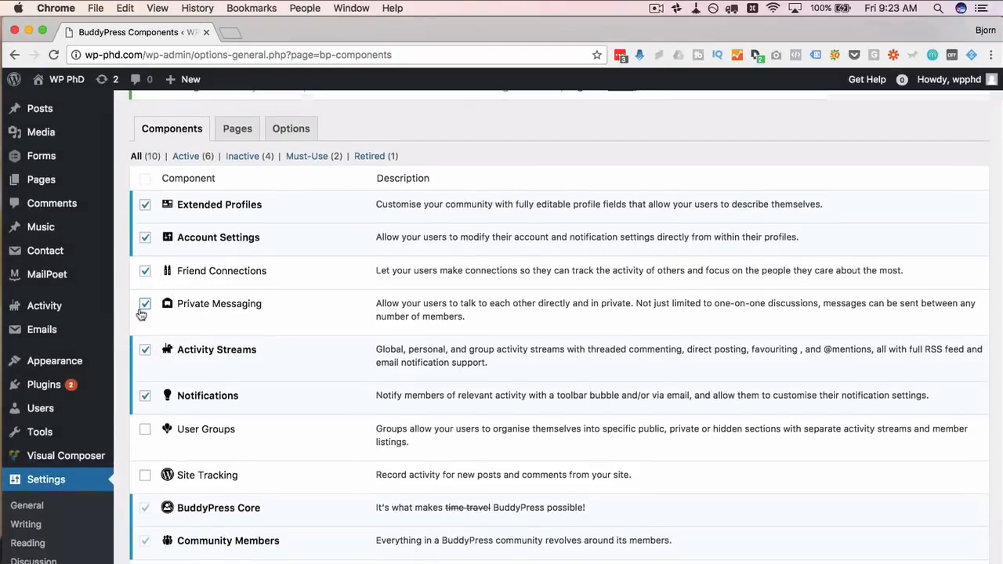
scroll(146, 342, "down", 1)
left_click(146, 405)
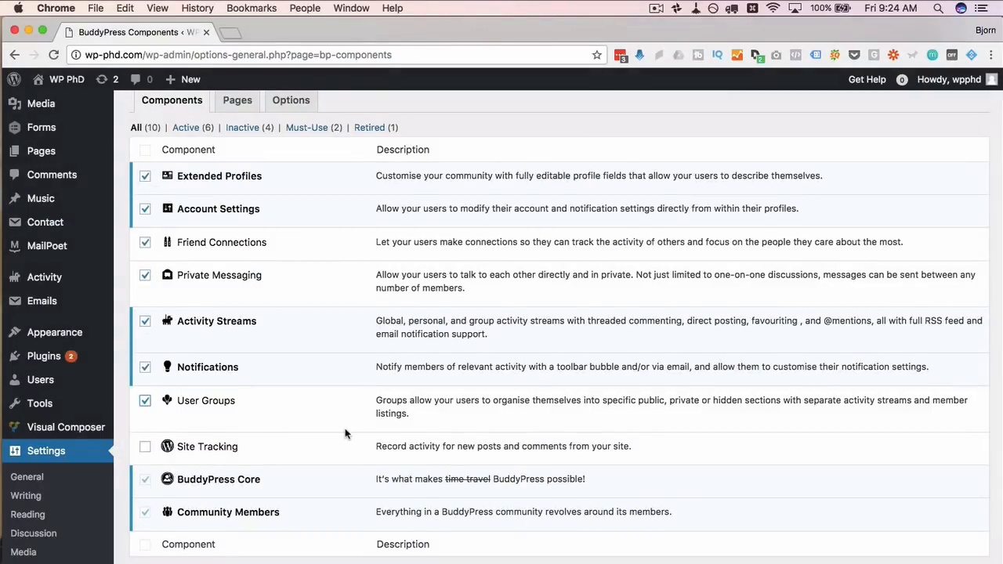
scroll(345, 433, "down", 1)
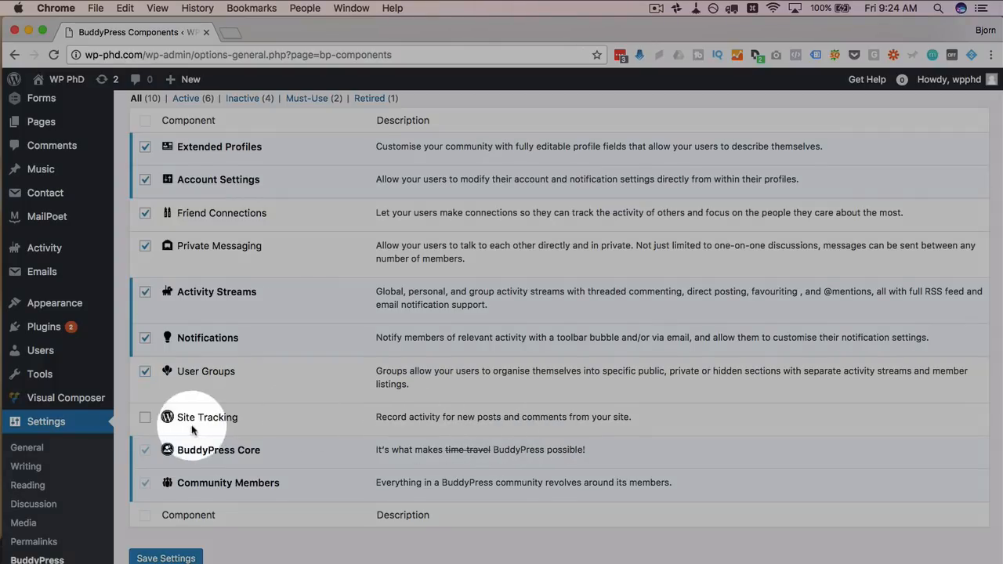
scroll(161, 368, "up", 1)
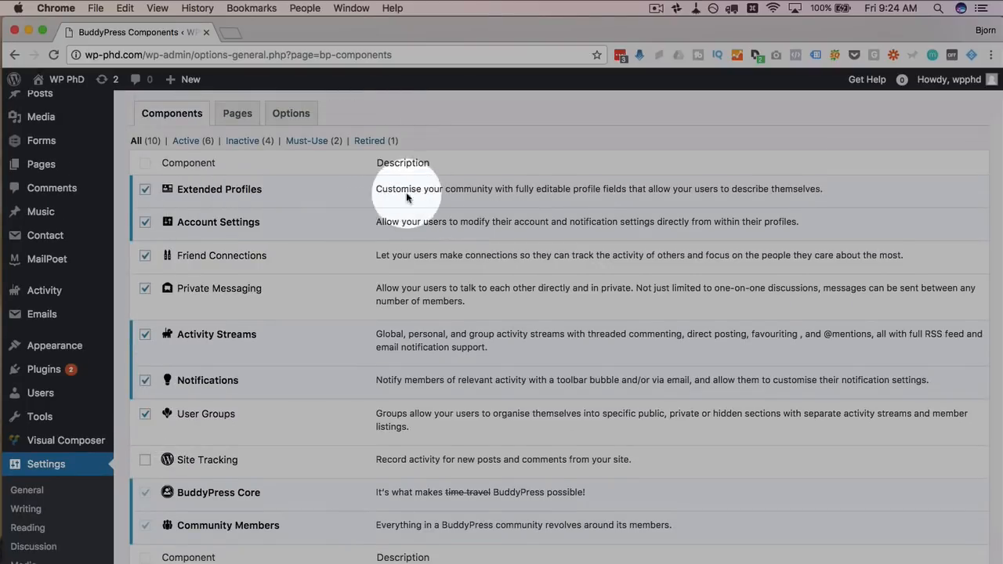
triple_click(814, 184)
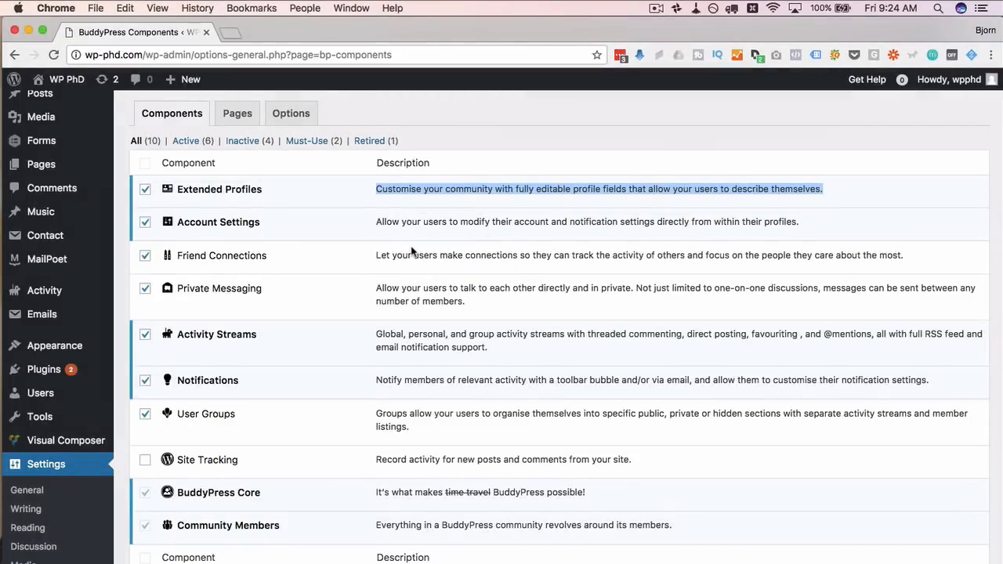
scroll(412, 251, "down", 2)
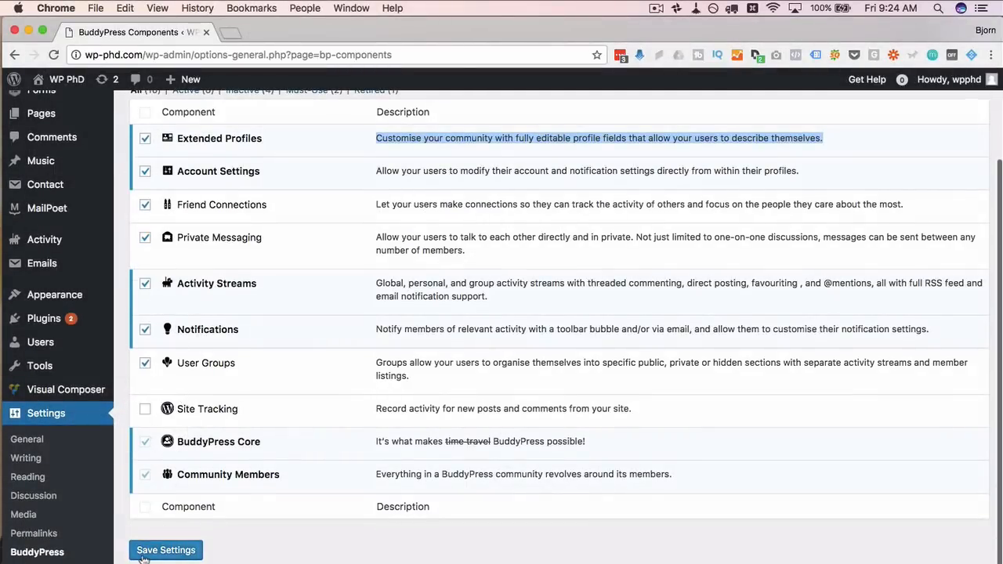
left_click(152, 553)
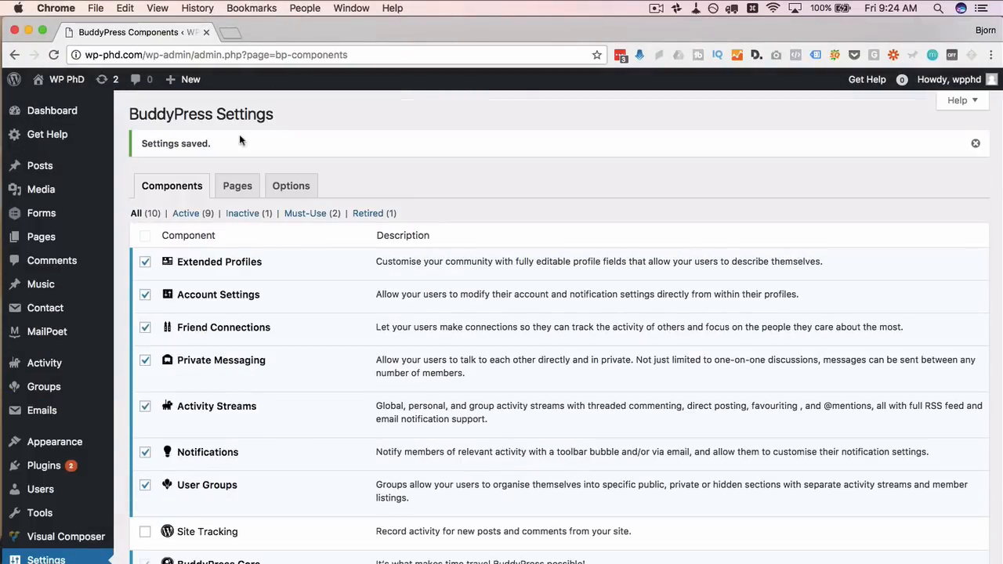
Open the BuddyPress page associations, view the live Members directory page and return to the settings
left_click(233, 192)
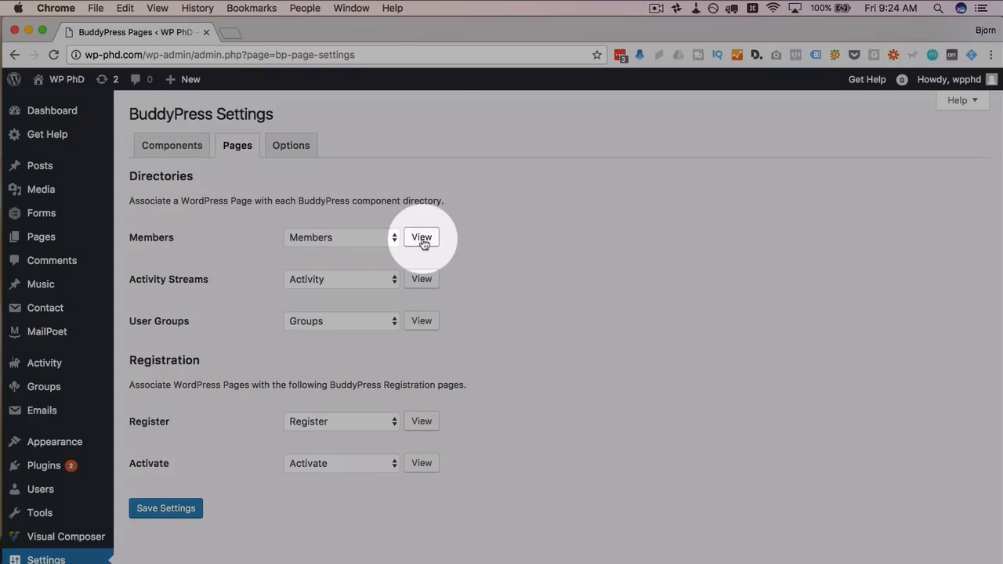
left_click(423, 237)
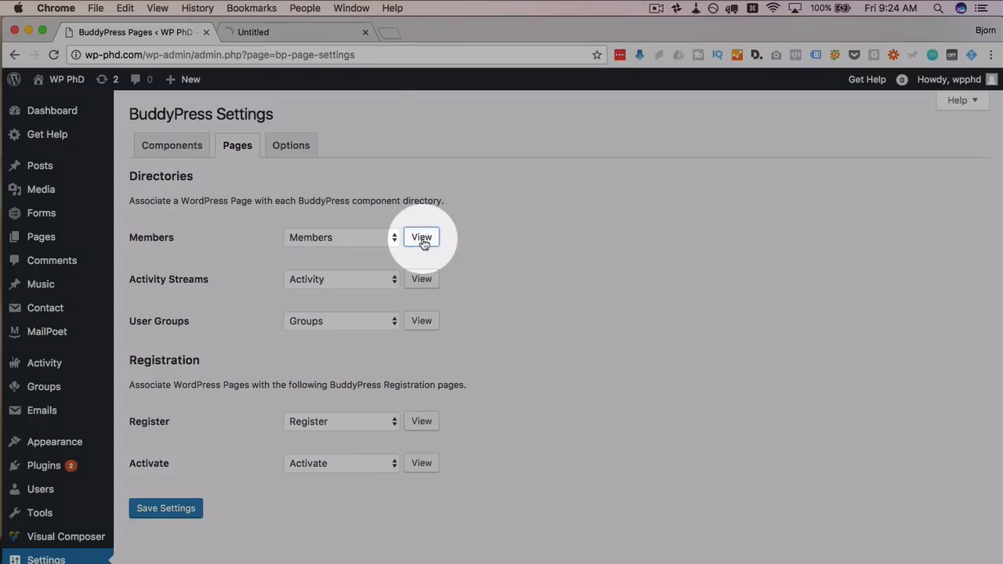
left_click(306, 33)
scroll(300, 332, "down", 2)
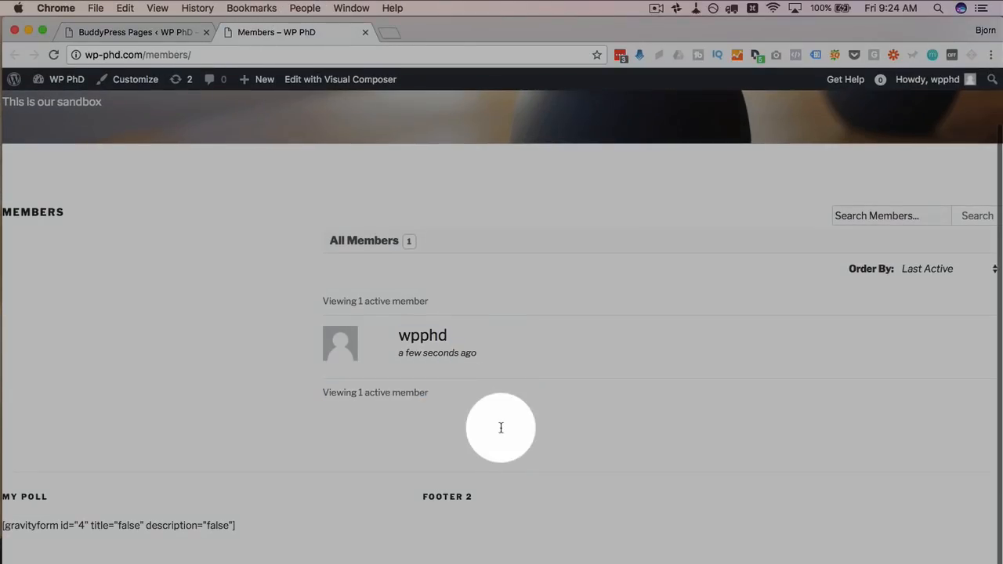
left_click_drag(501, 428, 285, 279)
left_click(146, 36)
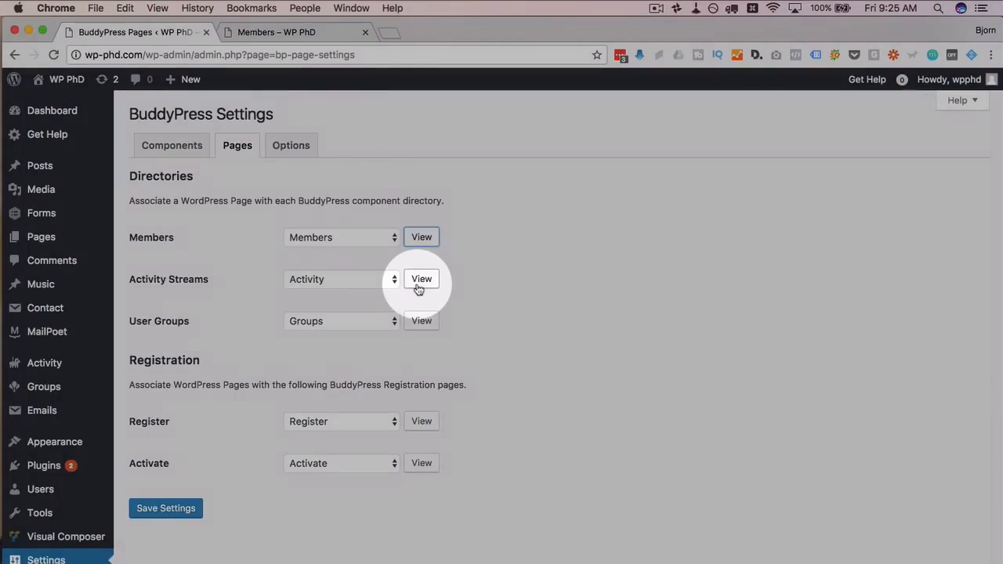
View the live page associated with Activity Streams and return to the BuddyPress settings
left_click(419, 288)
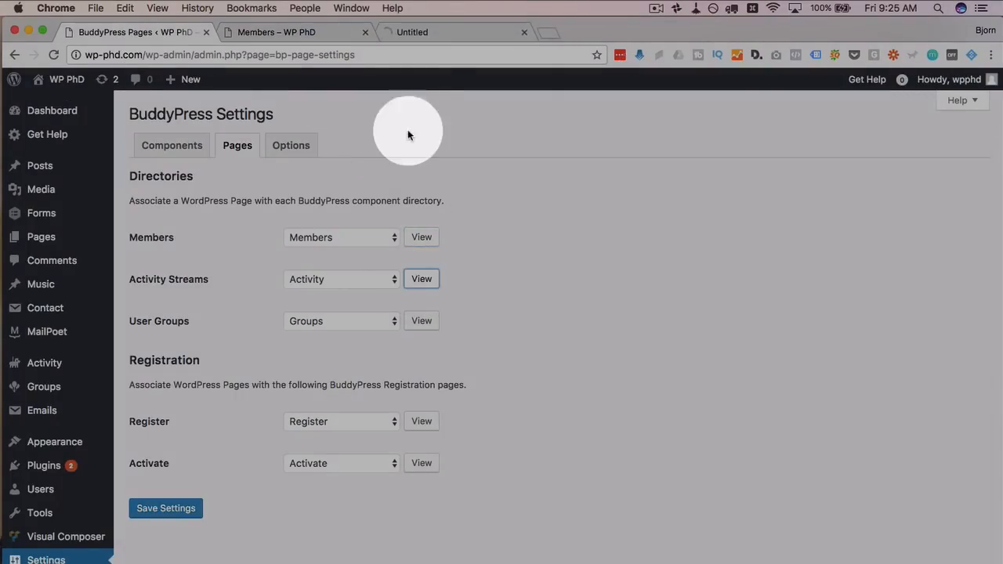
left_click(446, 35)
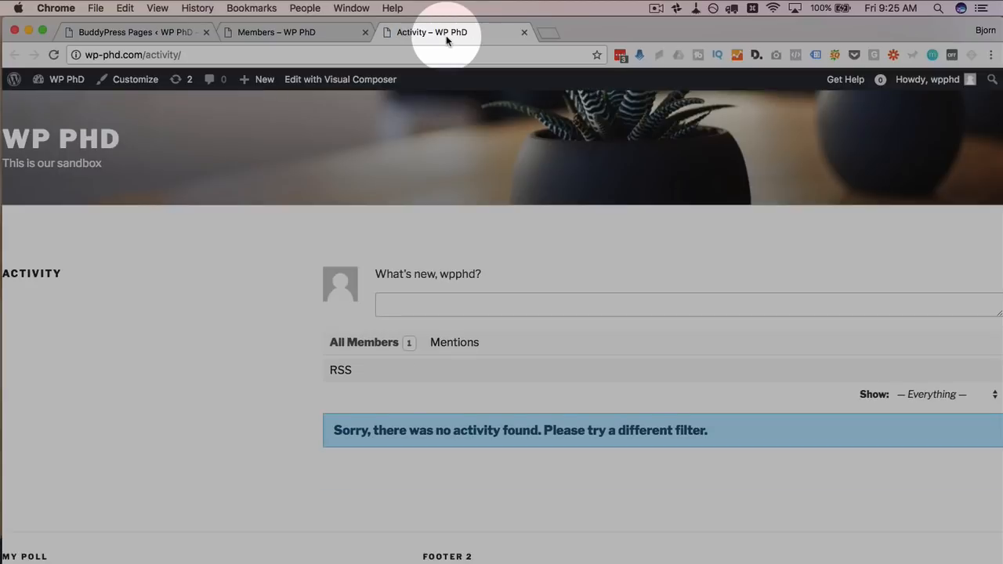
scroll(293, 326, "down", 2)
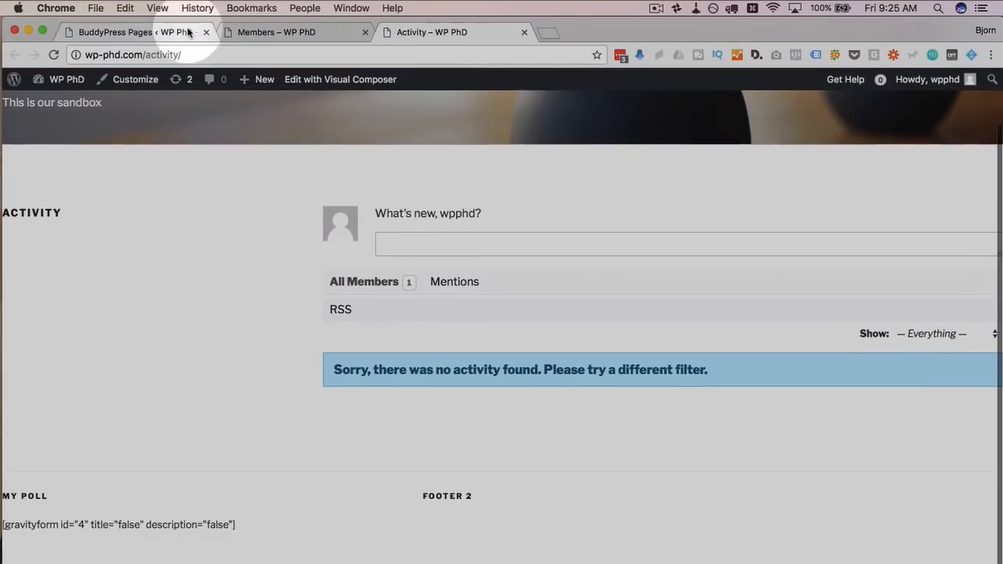
left_click(188, 32)
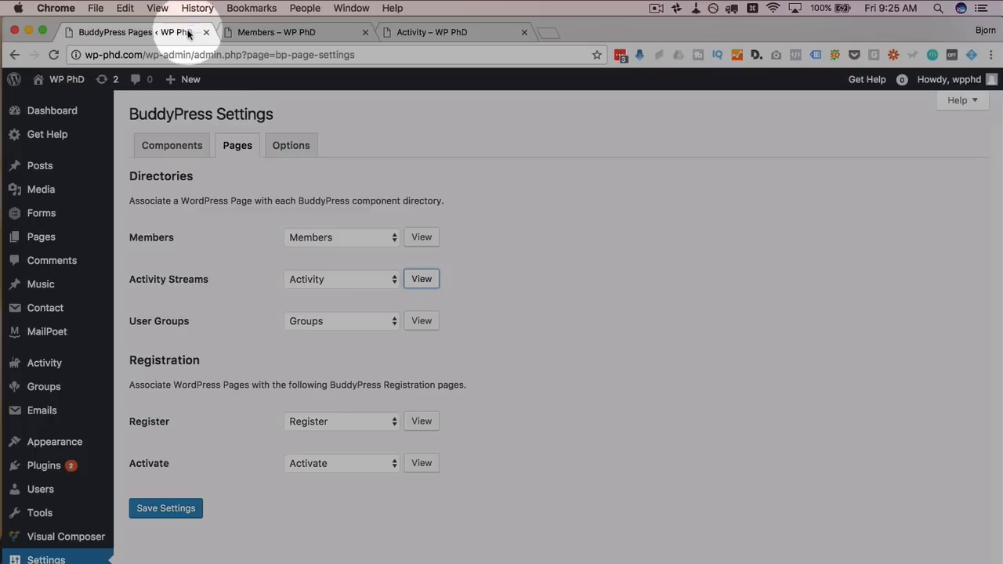
View the live page associated with User Groups, then close the Members, Activity and Groups pages
left_click(421, 320)
left_click(590, 32)
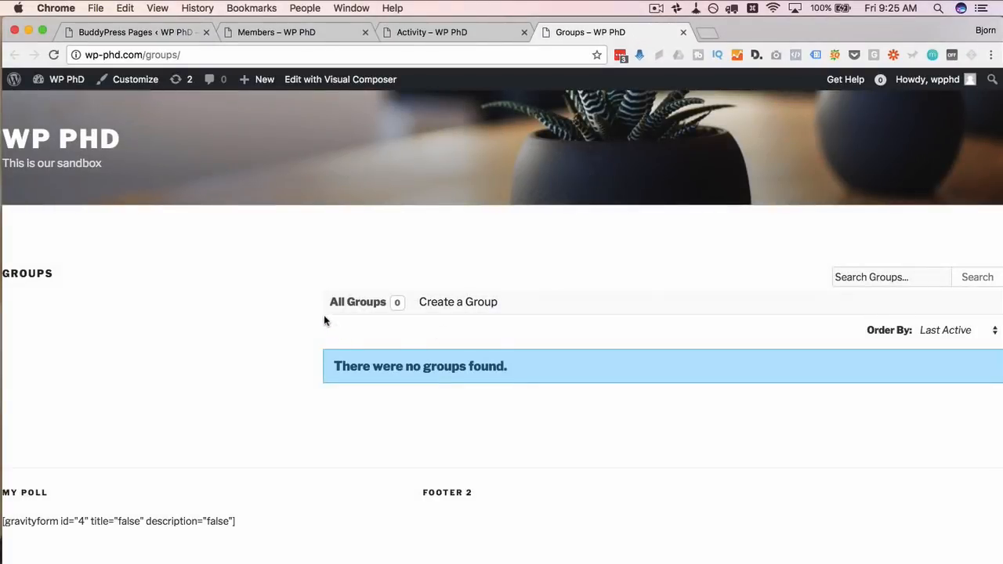
left_click_drag(324, 320, 490, 388)
left_click(365, 33)
left_click(365, 33)
left_click(365, 33)
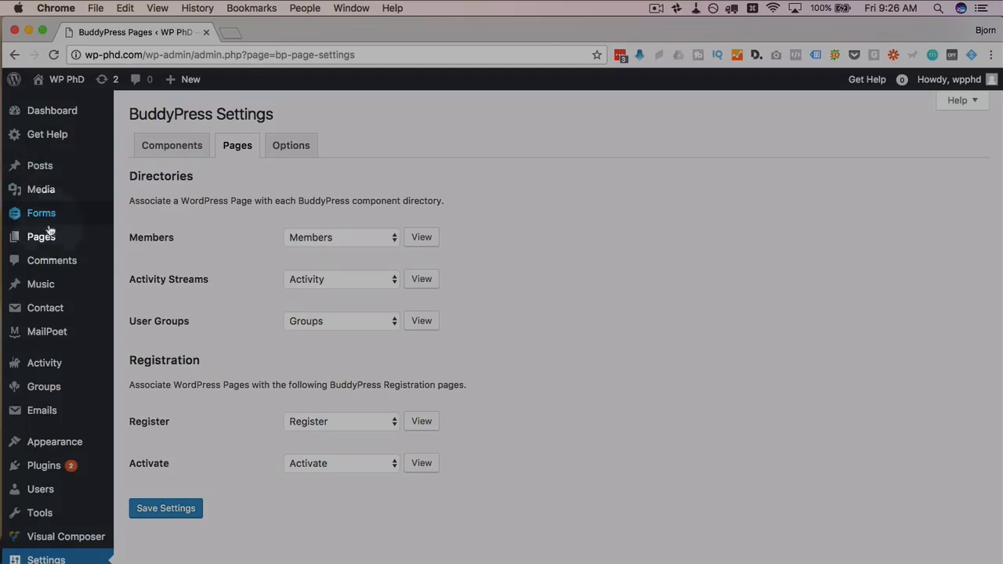
Review the pages available for the Members and Activity Streams directories, keeping Members and Activity selected
mouse_move(41, 236)
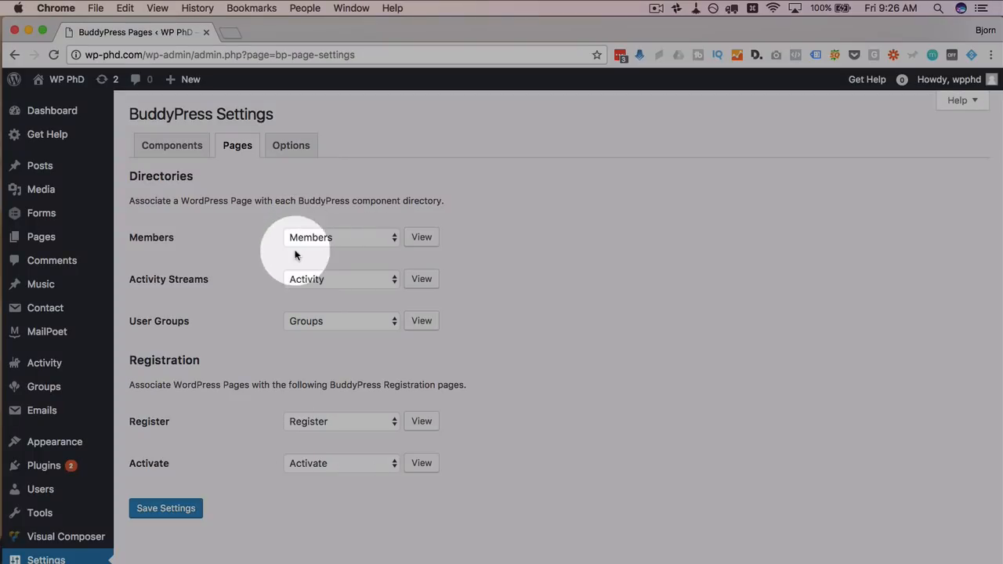
left_click(337, 237)
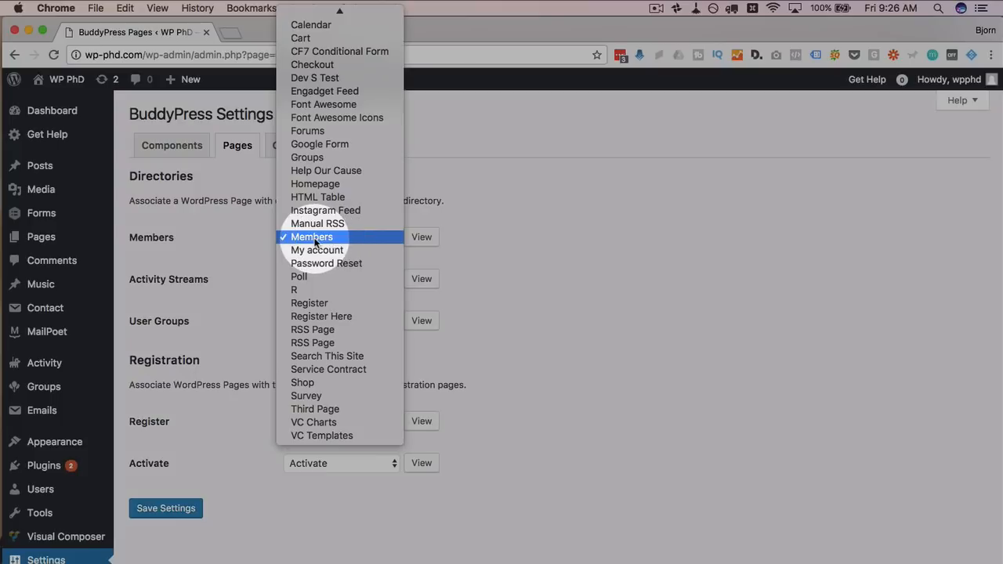
left_click(315, 237)
left_click(328, 282)
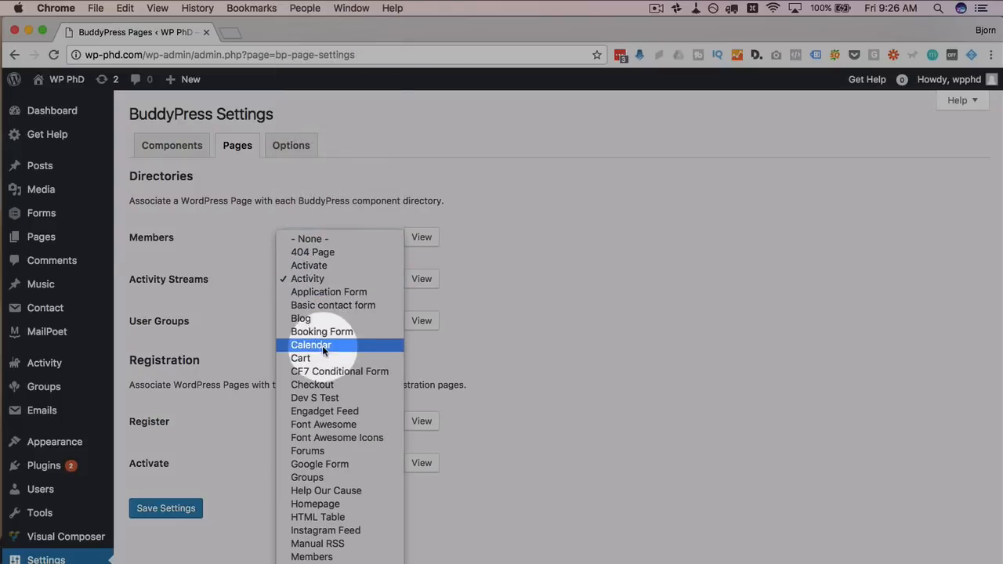
left_click(304, 215)
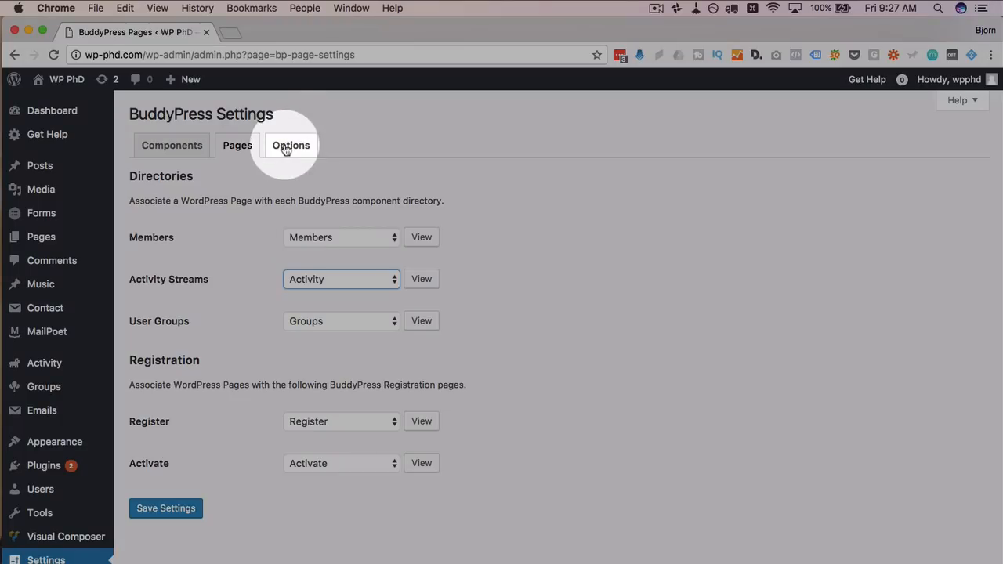
Open the BuddyPress options and disable showing the Toolbar for logged out users
left_click(288, 147)
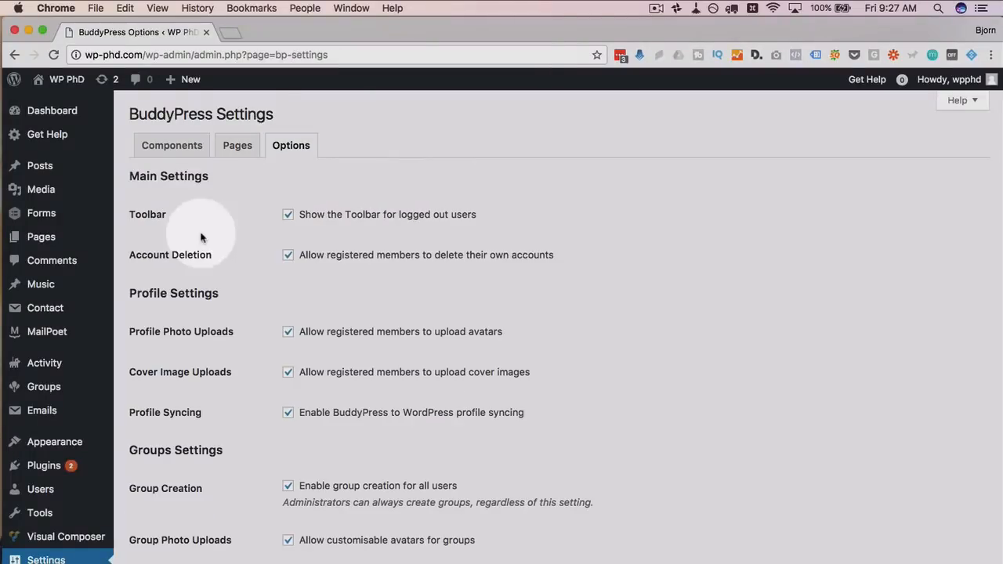
mouse_move(114, 196)
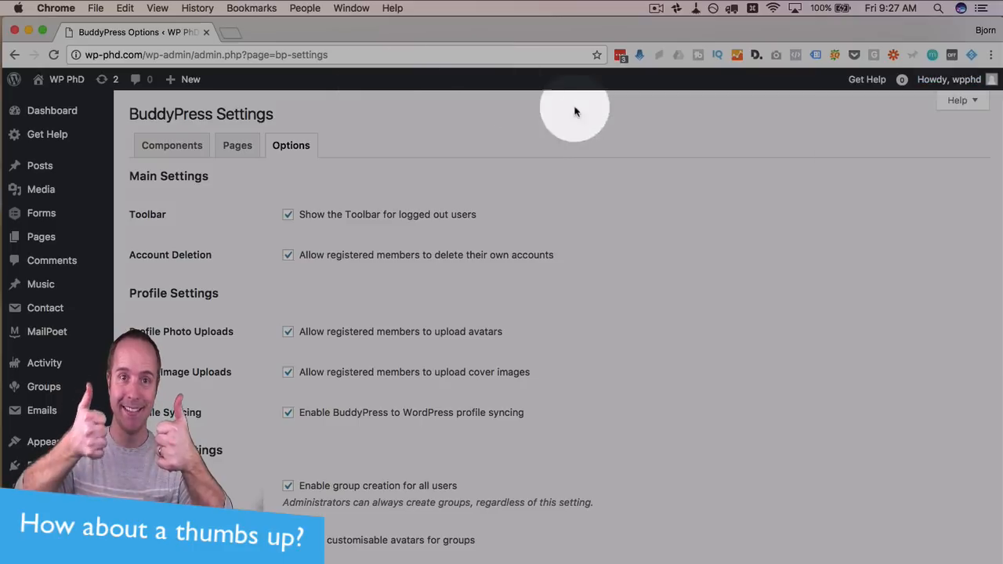
left_click(289, 216)
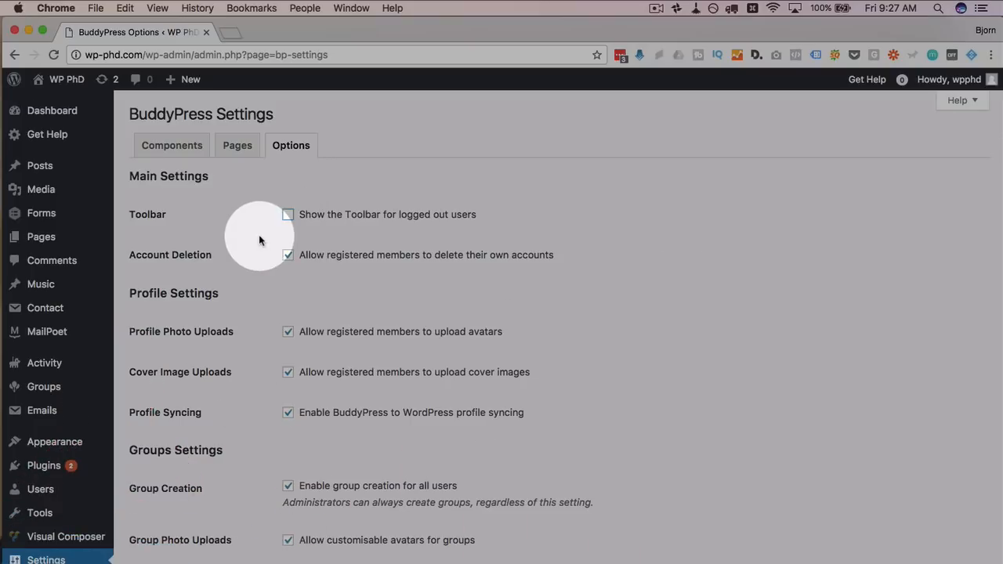
Allow activity stream commenting on blog and forum posts, then save the BuddyPress options
scroll(260, 235, "down", 2)
scroll(287, 192, "down", 3)
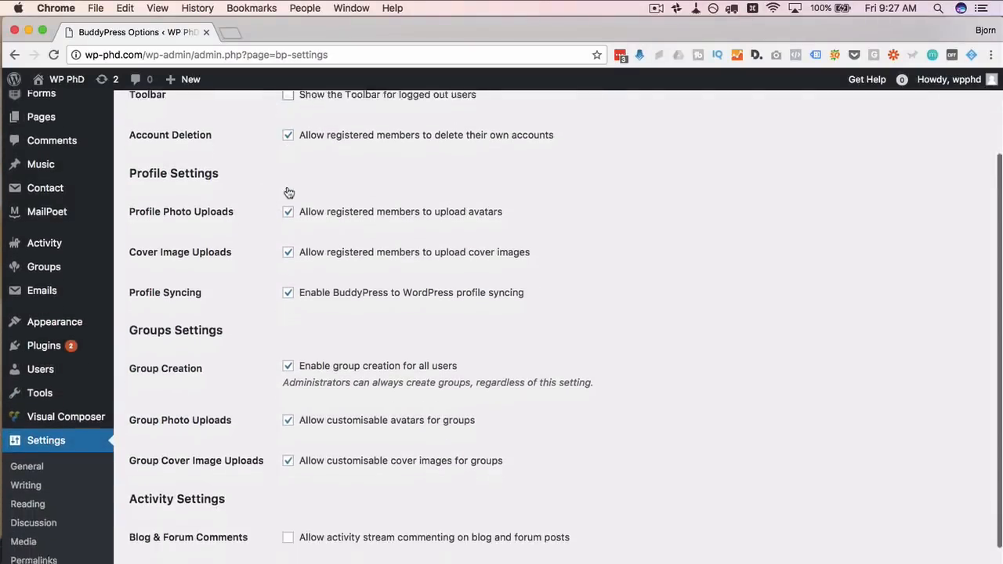
scroll(287, 191, "up", 2)
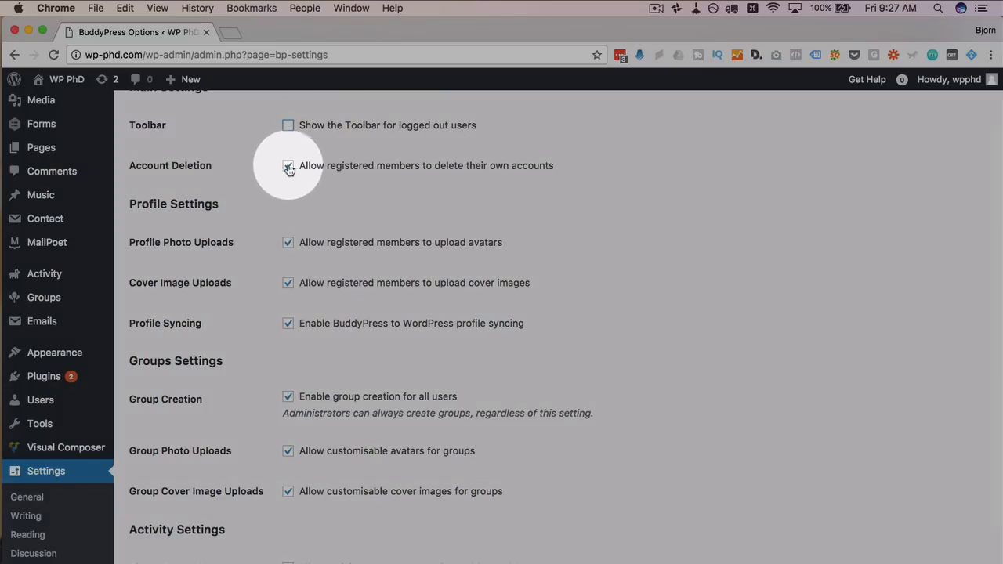
scroll(271, 194, "down", 2)
scroll(271, 195, "down", 1)
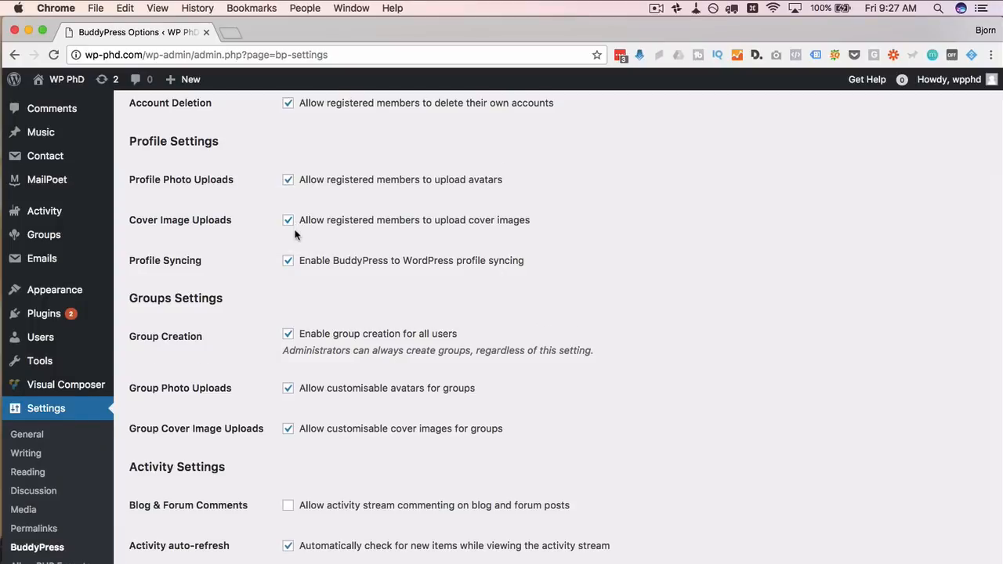
scroll(295, 234, "down", 3)
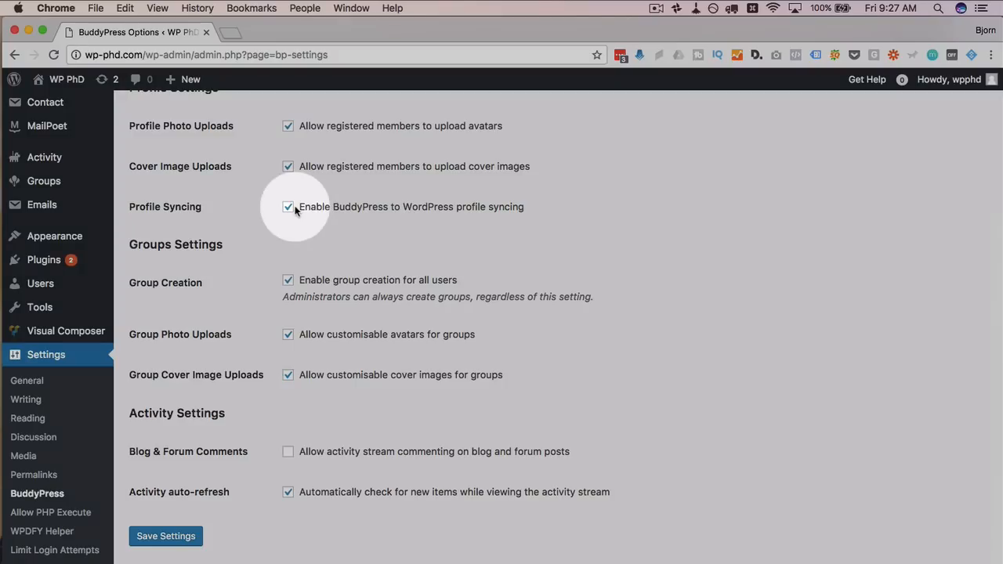
scroll(302, 256, "down", 1)
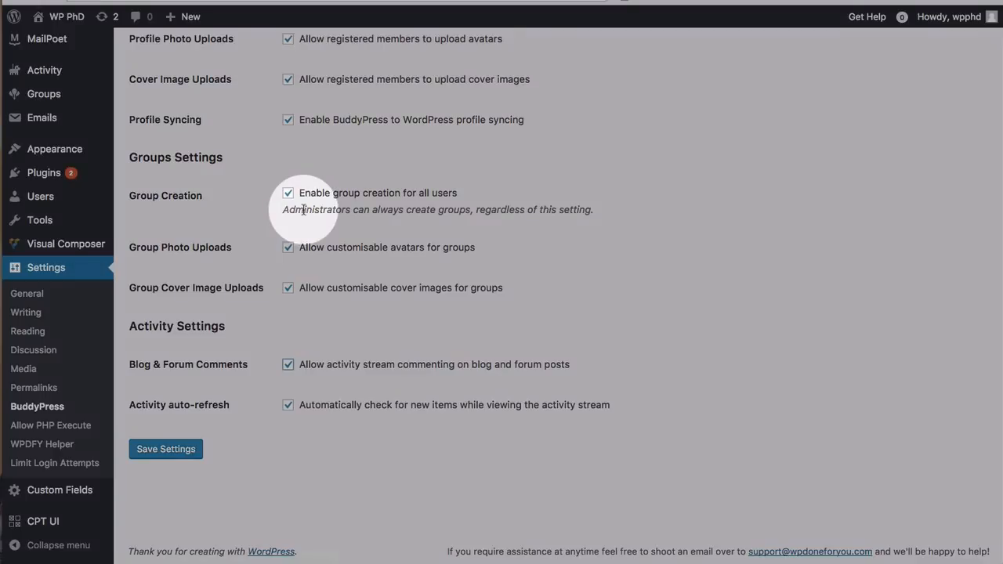
scroll(298, 208, "up", 4)
scroll(270, 486, "down", 3)
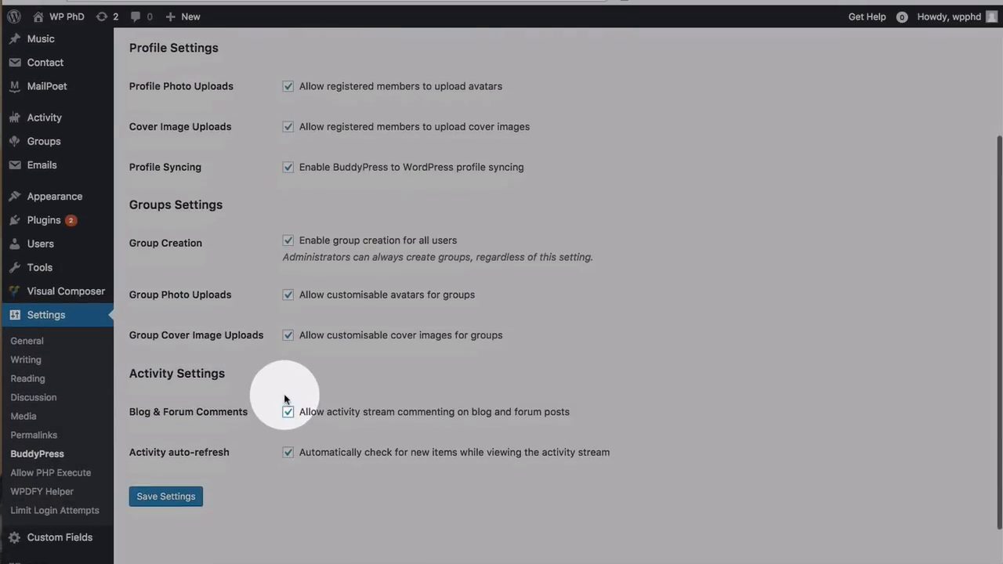
left_click(161, 496)
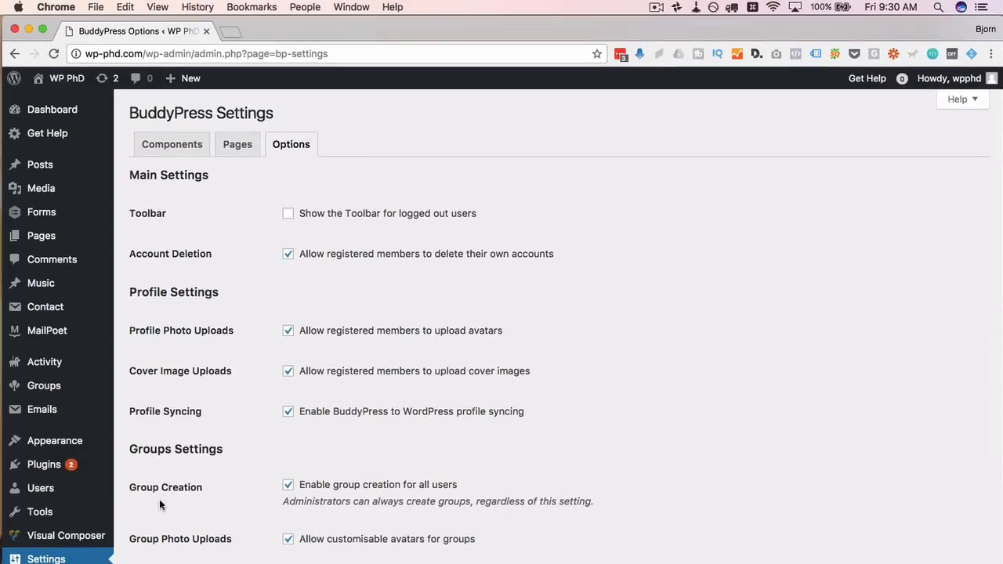
Open the site's menu editor and expand the BuddyPress links available for the menu
mouse_move(55, 441)
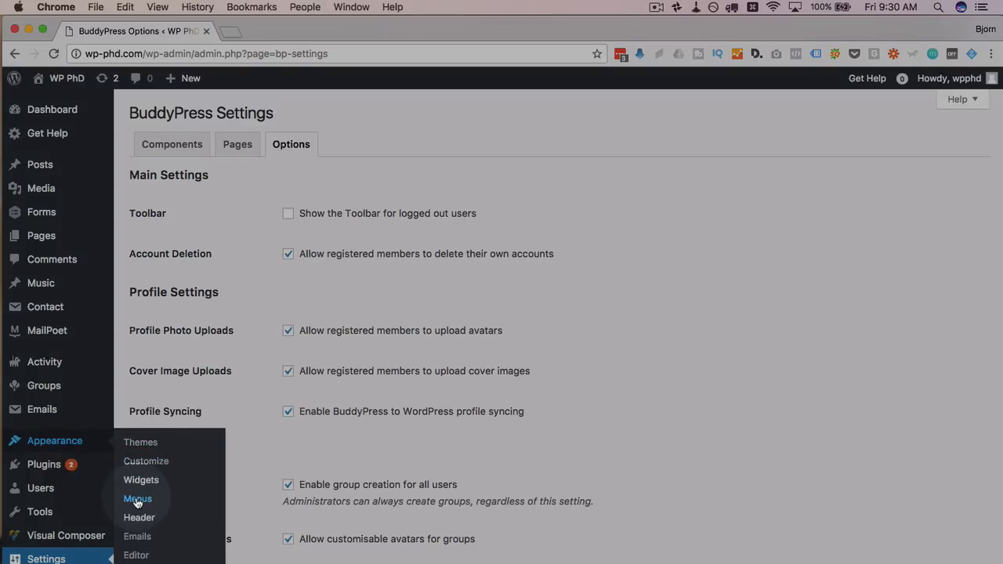
left_click(139, 498)
scroll(213, 448, "down", 2)
scroll(212, 448, "down", 3)
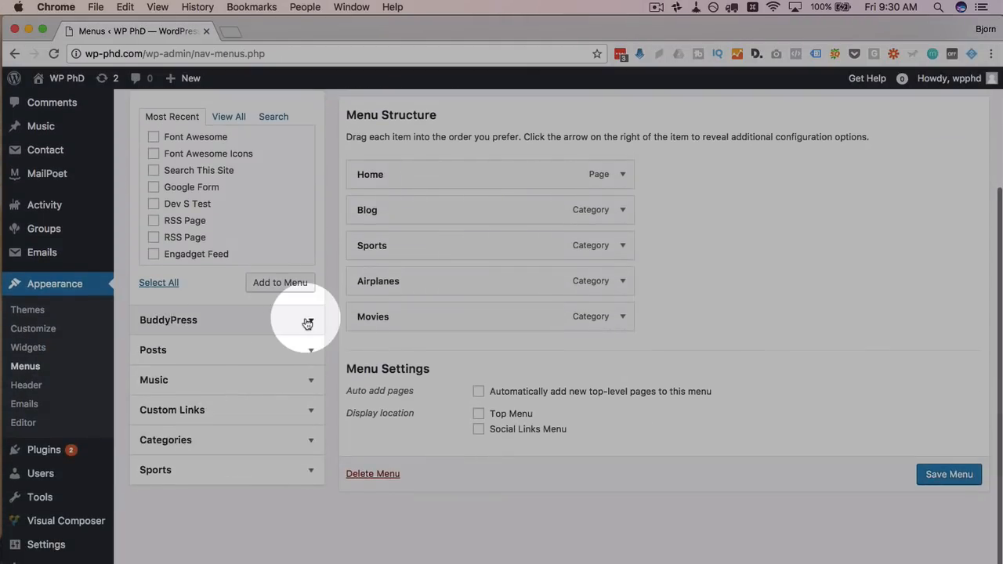
left_click(308, 322)
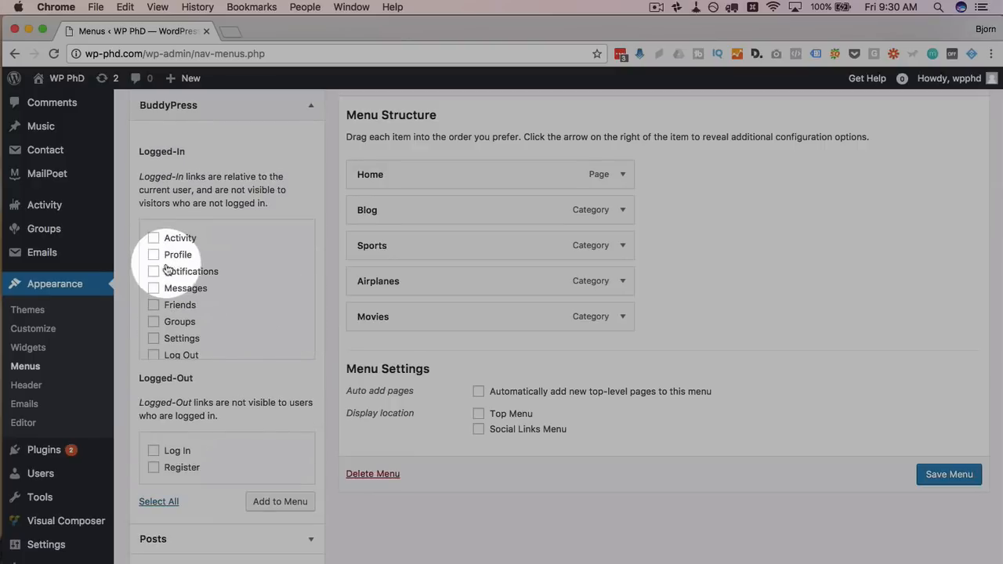
scroll(157, 291, "down", 2)
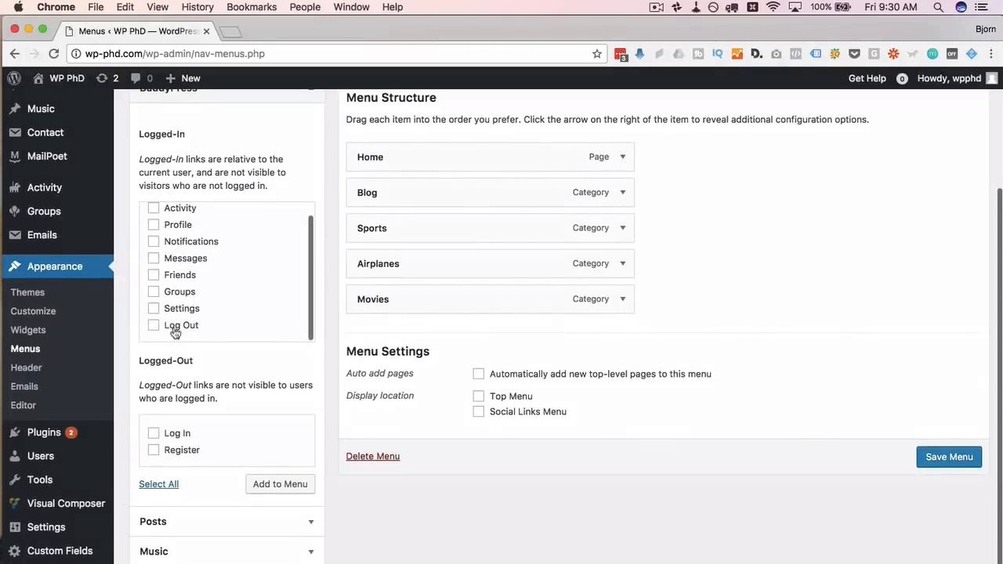
Select every BuddyPress link from Activity to Log Out for logged-in users, plus Log In and Register for logged-out users
left_click(154, 209)
left_click(153, 224)
left_click(153, 241)
left_click(154, 258)
left_click(154, 276)
left_click(154, 292)
left_click(153, 308)
left_click(153, 325)
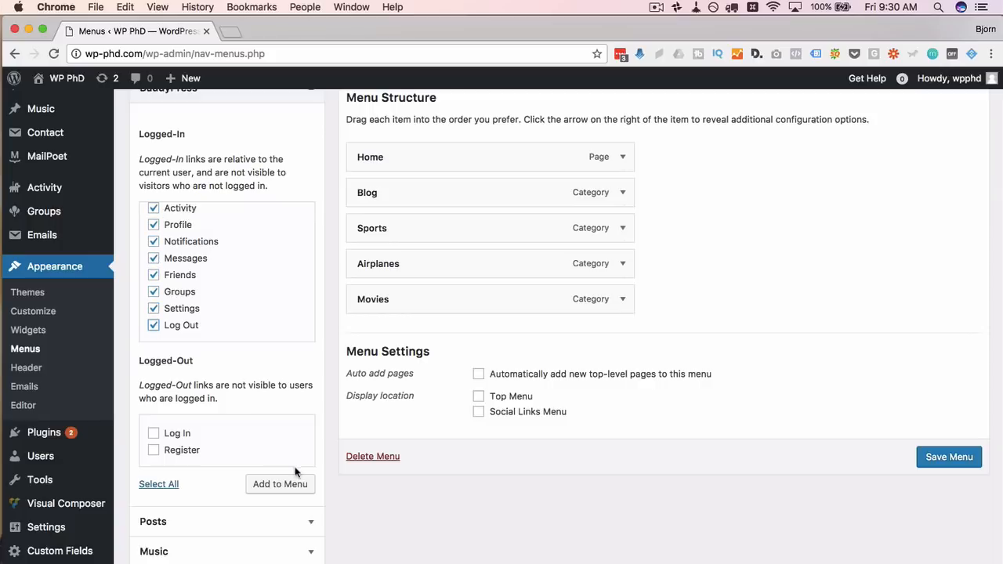
left_click(154, 433)
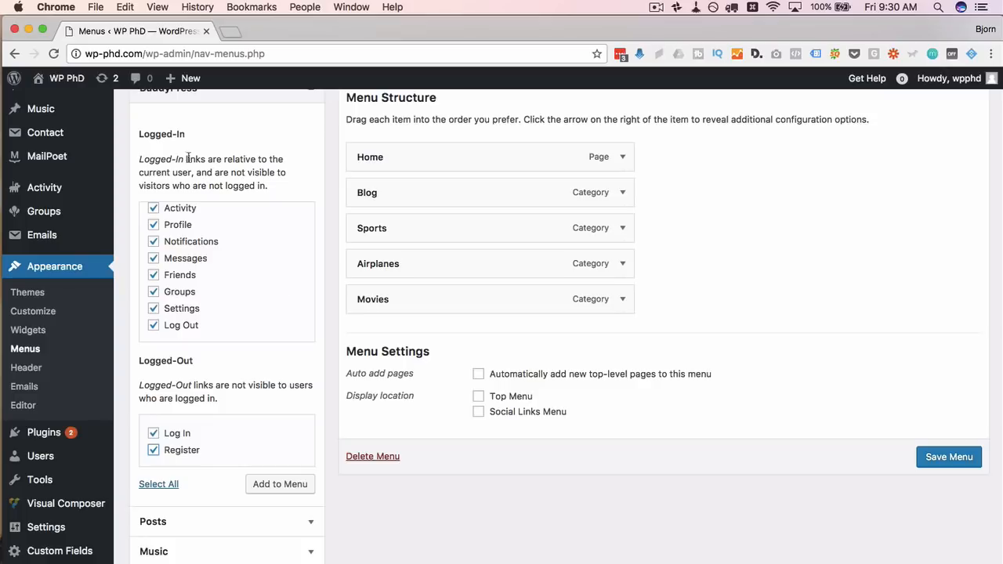
Review the descriptions of the Logged-In and Logged-Out link groups
left_click_drag(138, 159, 255, 310)
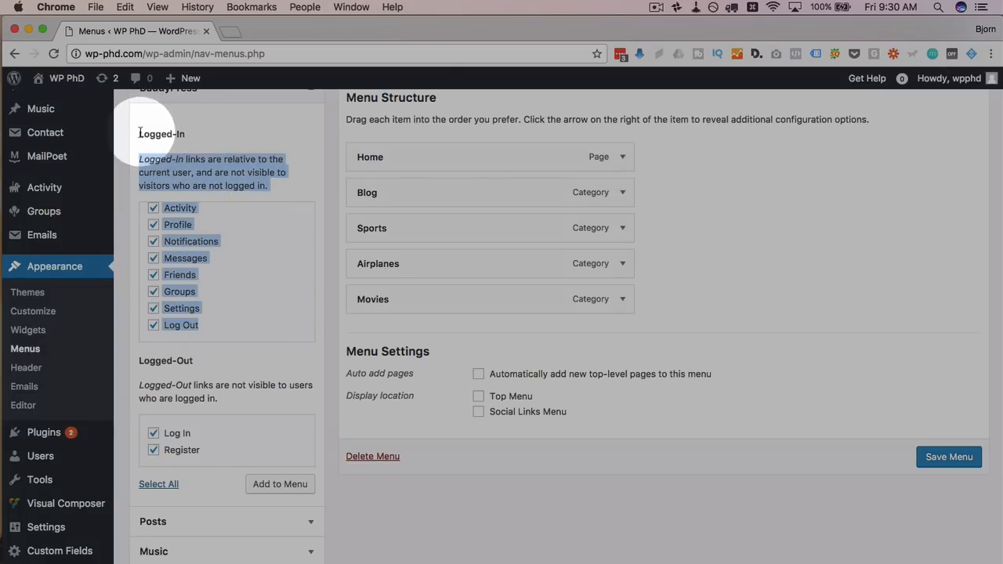
left_click_drag(140, 134, 196, 133)
left_click_drag(139, 381, 189, 408)
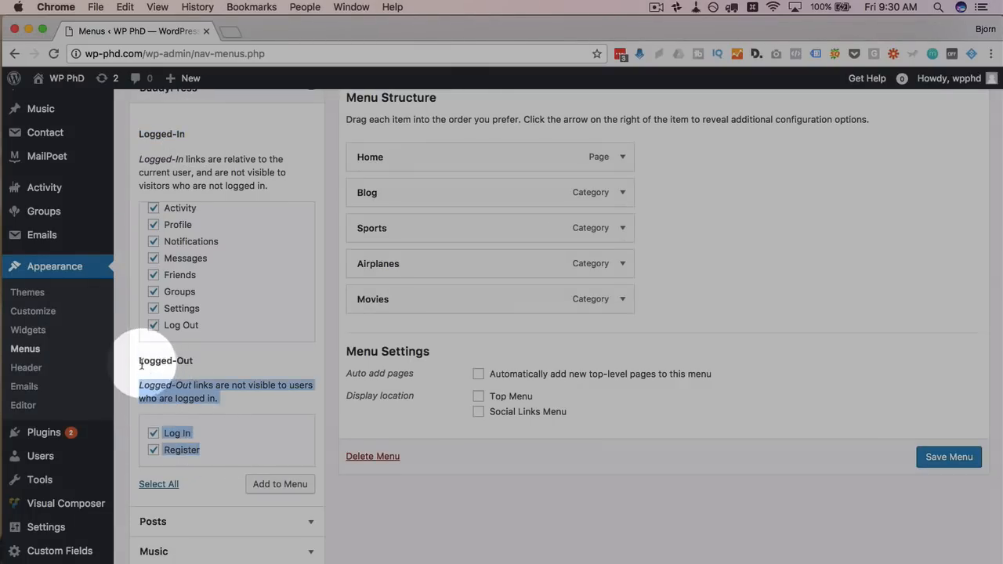
left_click_drag(140, 361, 193, 361)
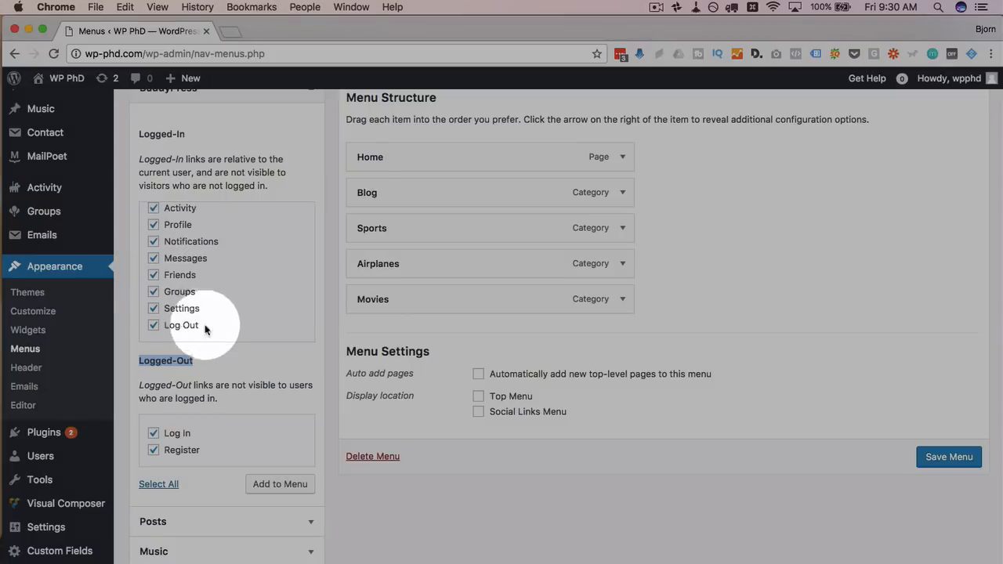
Add the selected BuddyPress links to Main Menu and save the menu
left_click(286, 492)
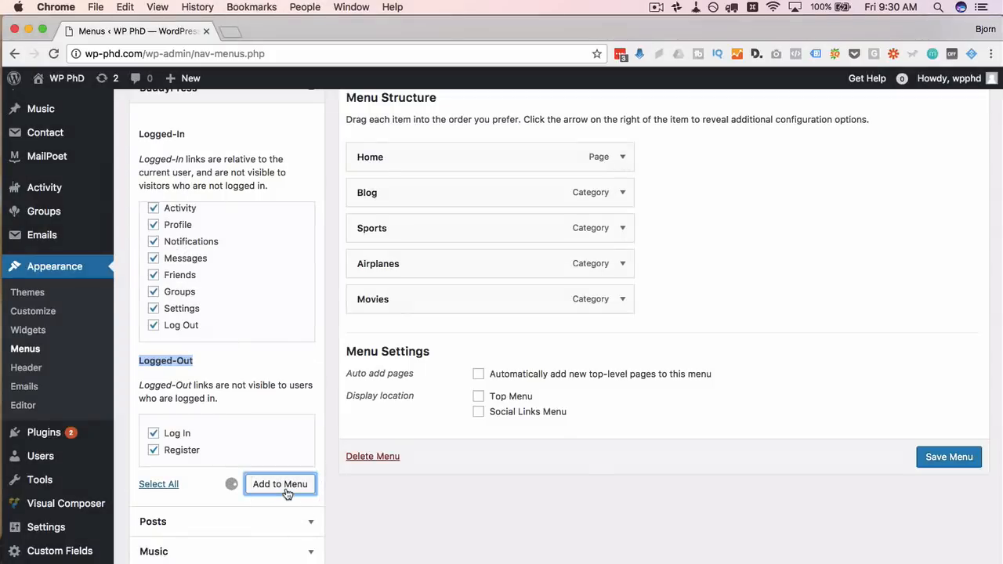
scroll(641, 203, "down", 5)
scroll(687, 278, "down", 3)
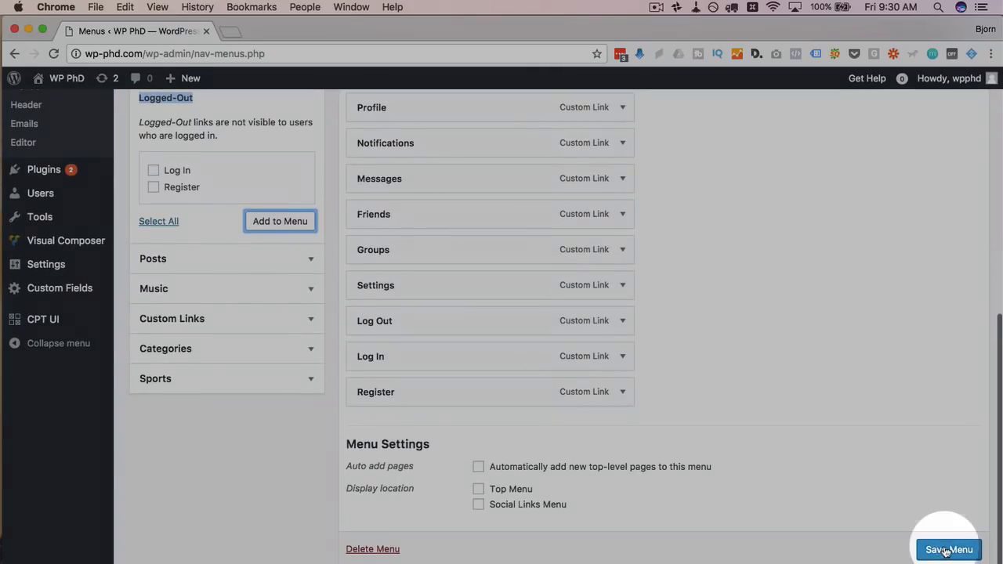
left_click(946, 551)
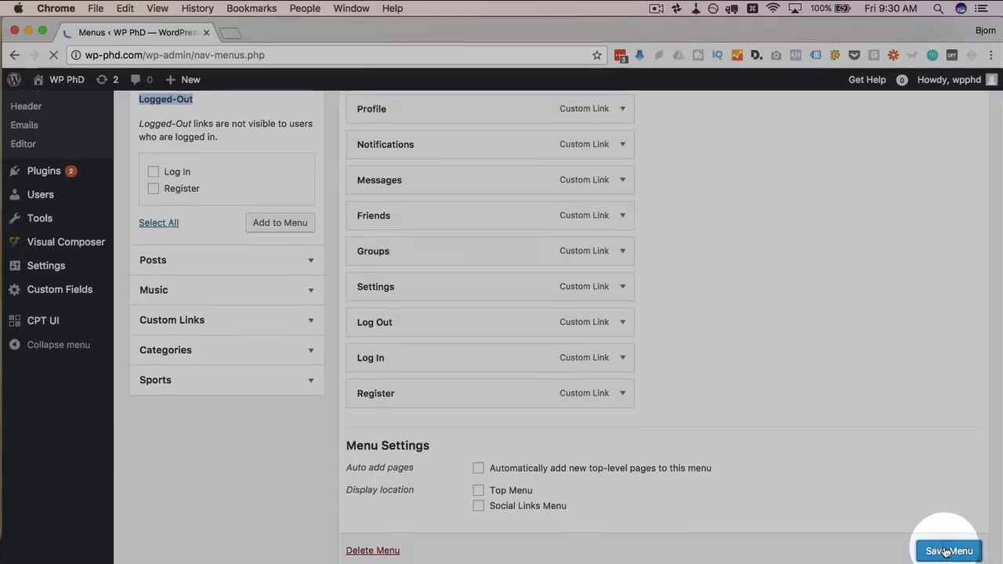
Check the live site's navigation in a separate browser tab, then return to the menu editor
mouse_move(55, 83)
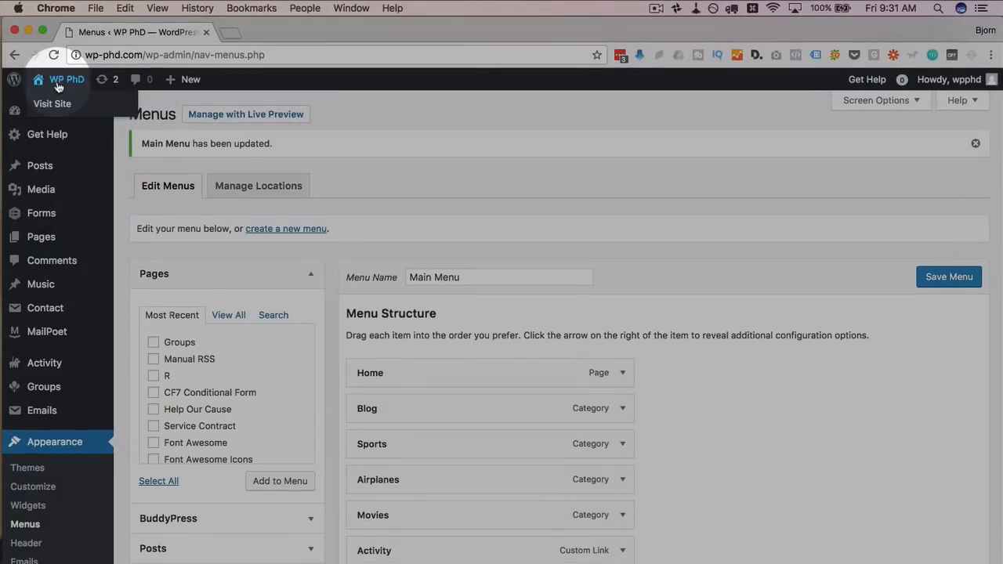
left_click(62, 81, "super")
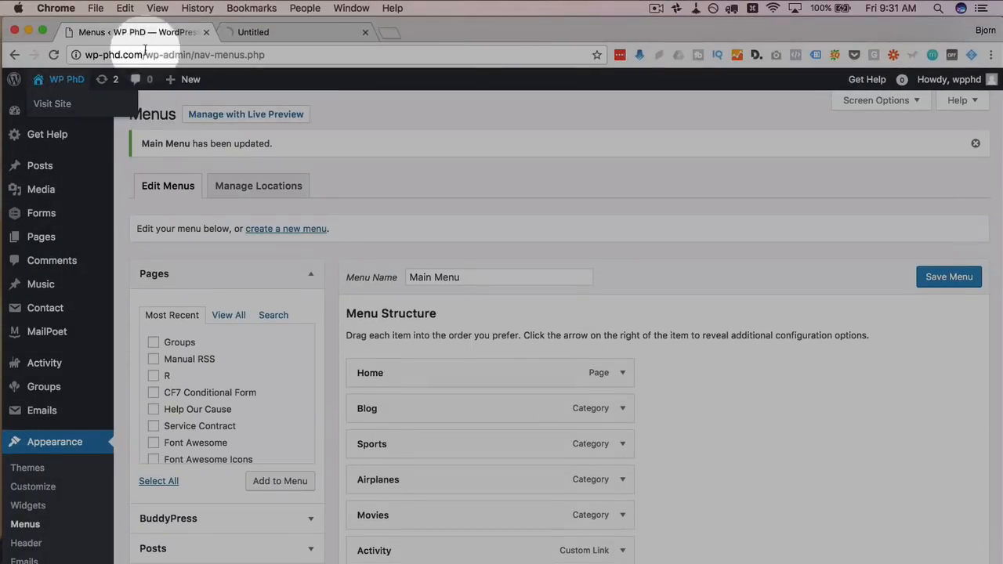
left_click(264, 32)
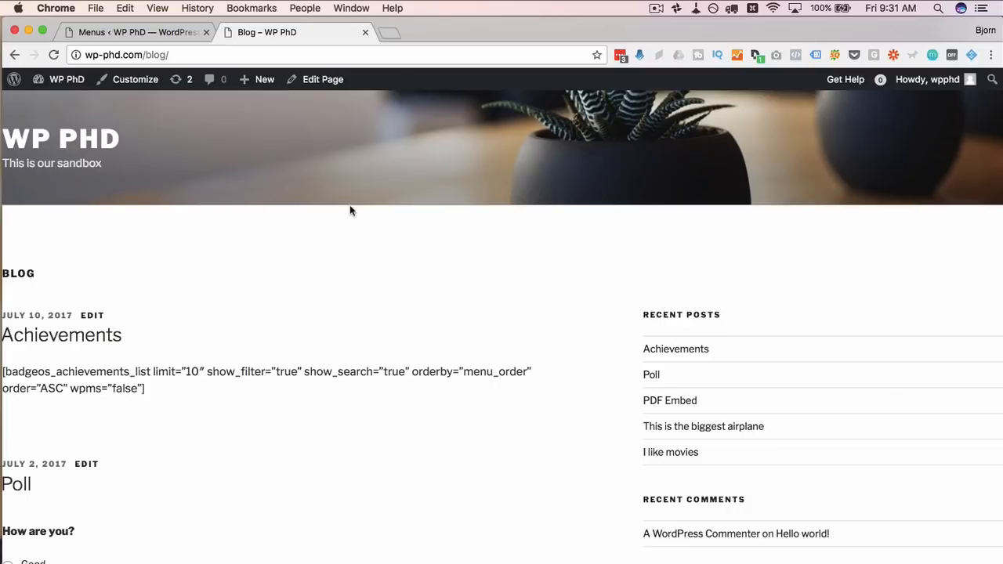
left_click(167, 30)
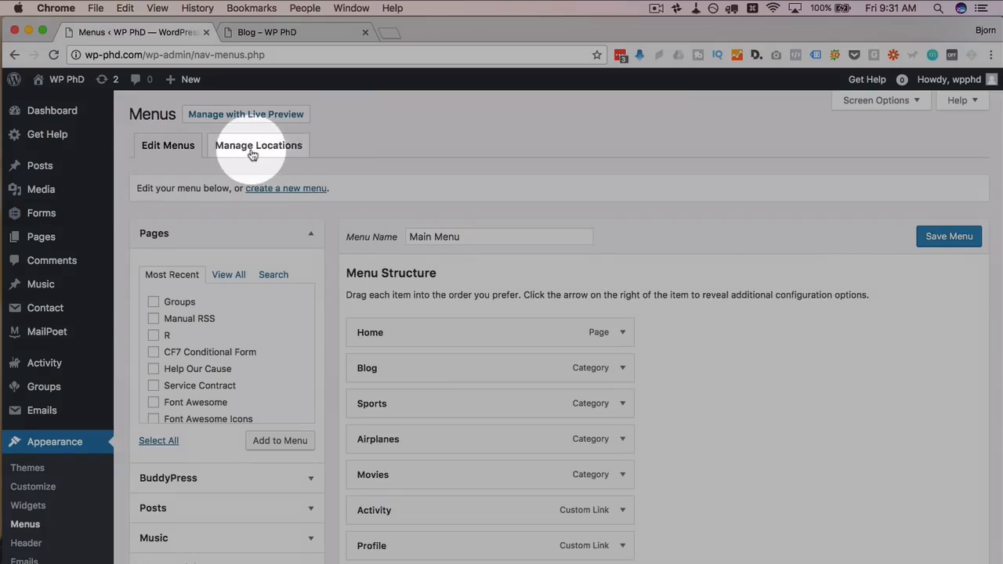
Assign Main Menu to the Top Menu theme location and save the changes
left_click(269, 153)
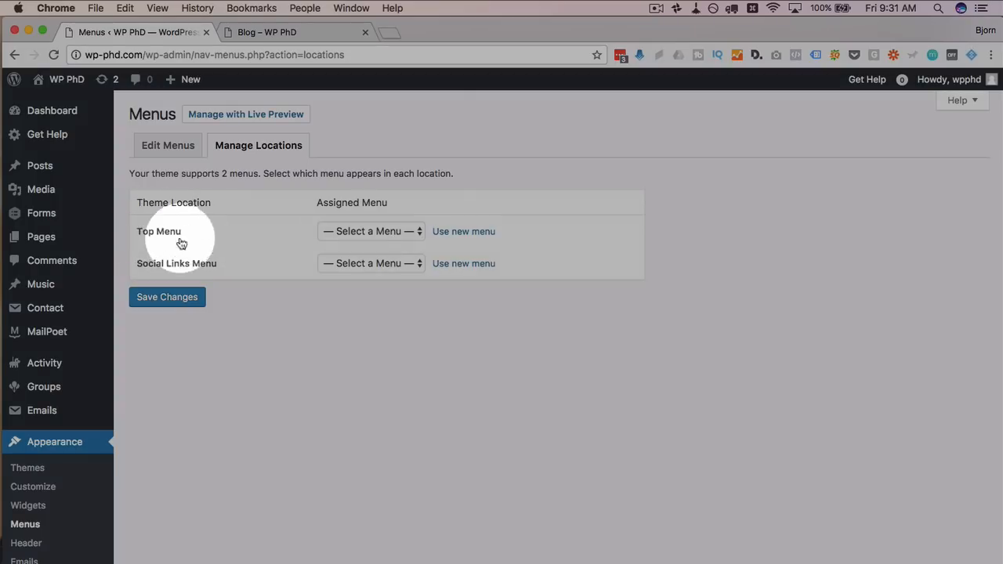
left_click(395, 235)
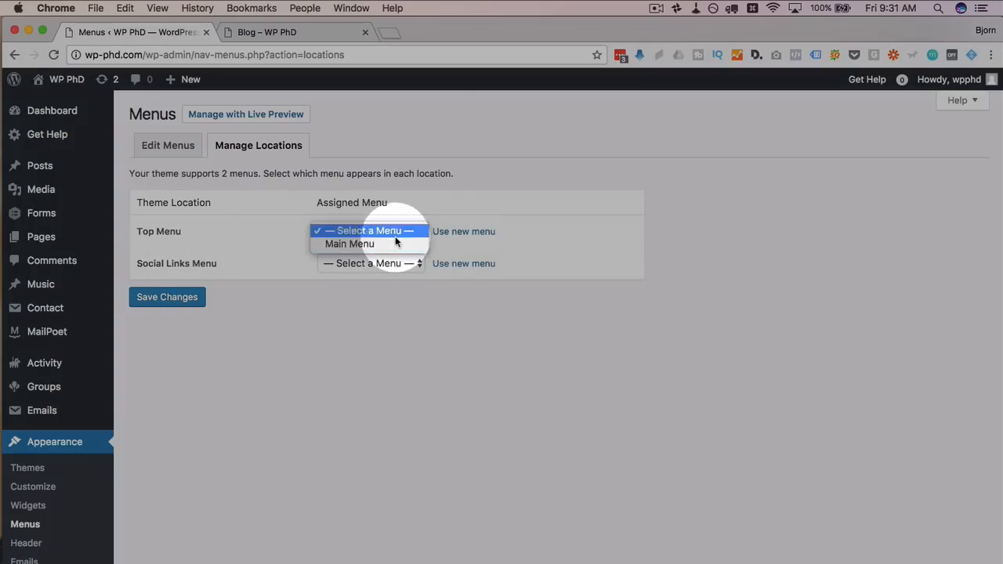
left_click(353, 246)
left_click(163, 312)
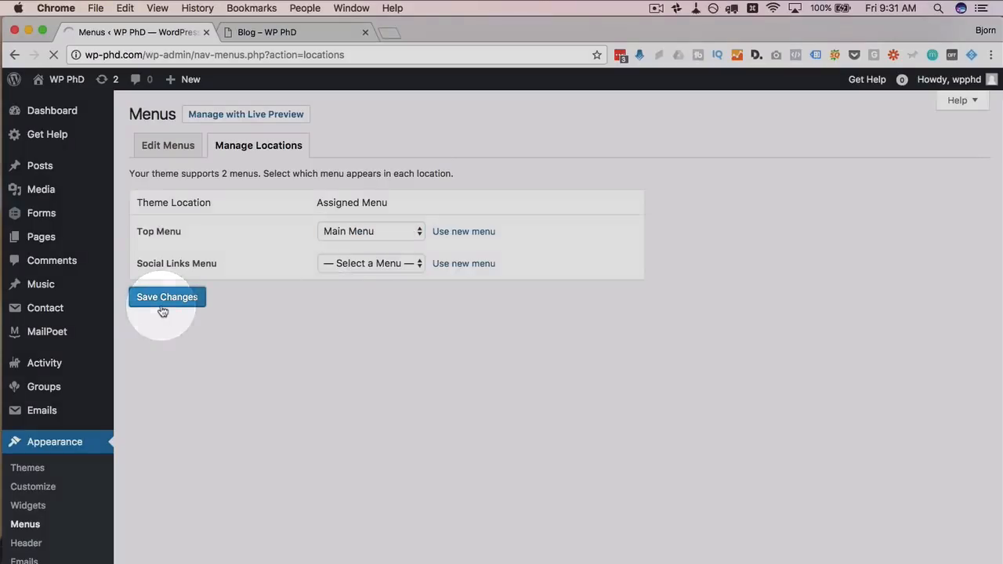
Reload the live blog page, open Activity from its navigation and examine the member's activity page
left_click(243, 35)
left_click(56, 55)
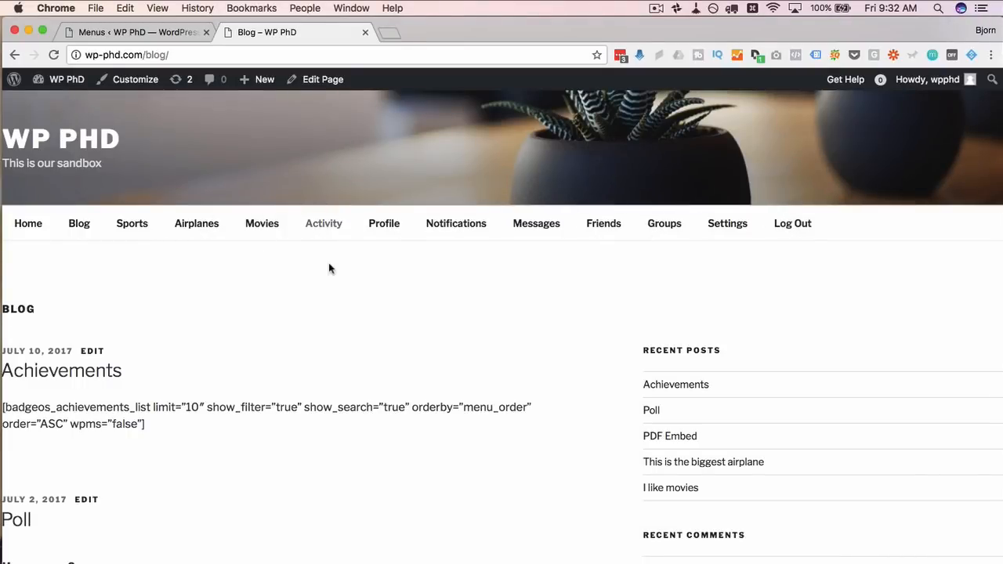
left_click(329, 230)
scroll(267, 259, "down", 1)
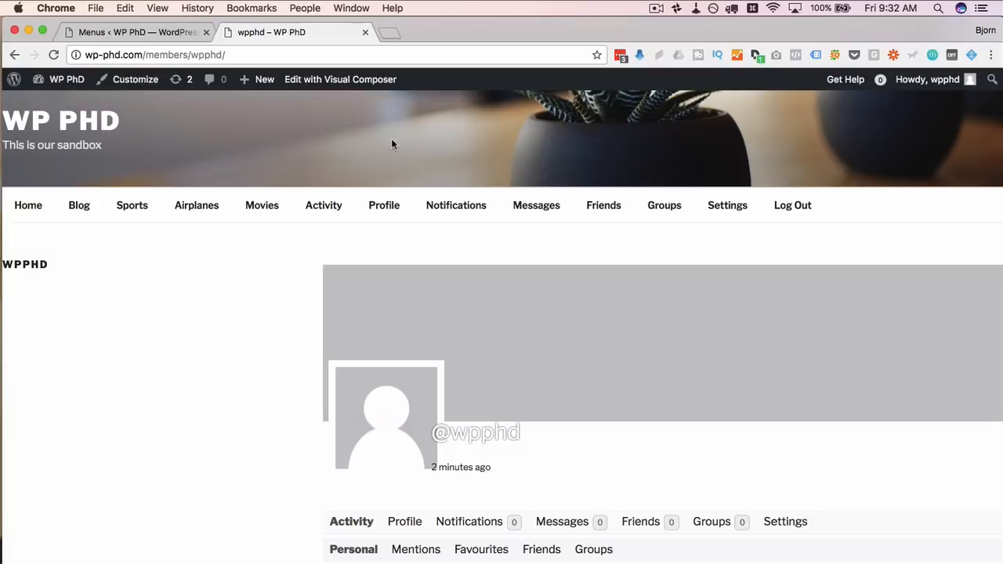
scroll(309, 444, "down", 5)
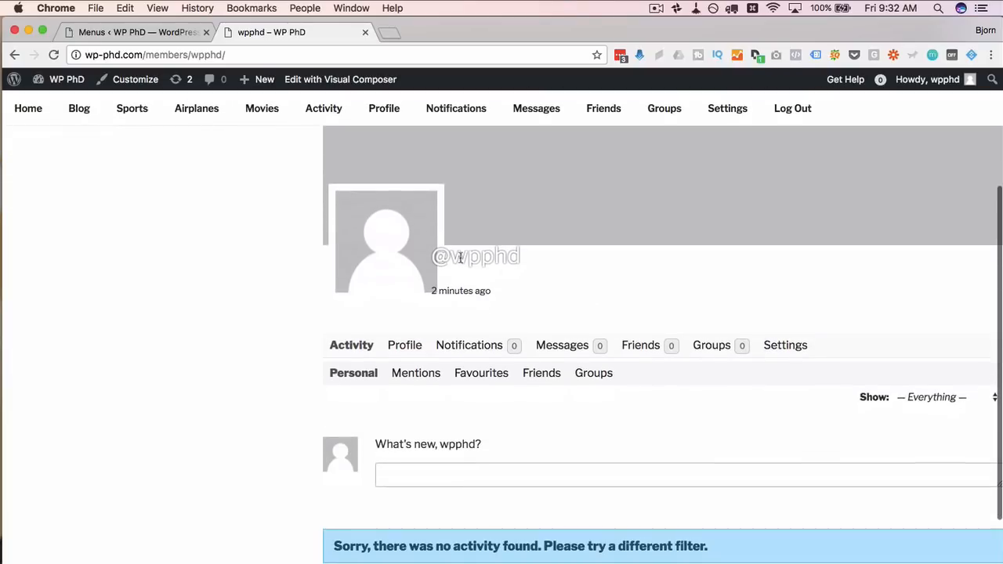
scroll(430, 427, "down", 4)
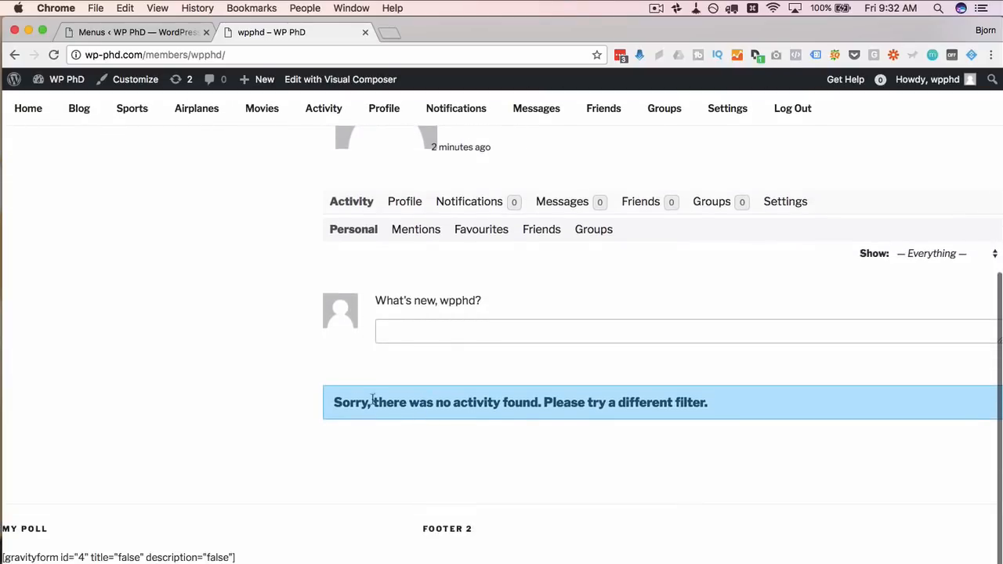
Post the update "Everything is awesome!" to the member's activity stream and check the posted entry
left_click(523, 331)
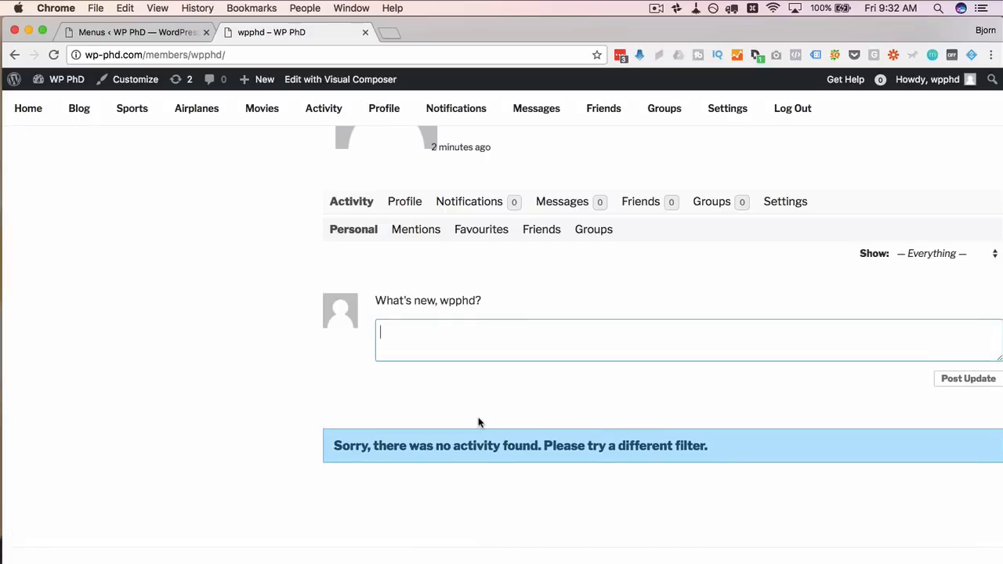
type("Everything is awesome!")
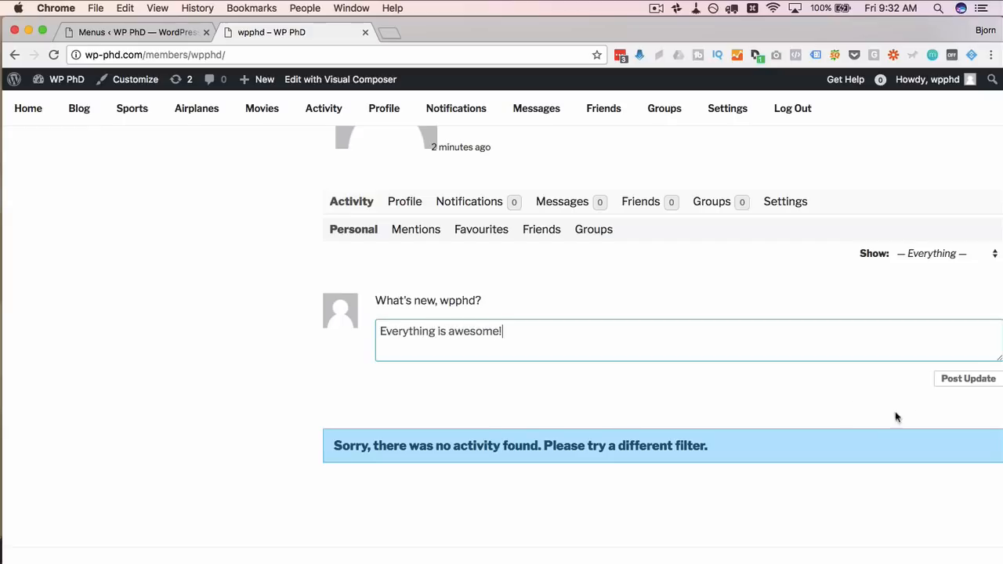
left_click(966, 379)
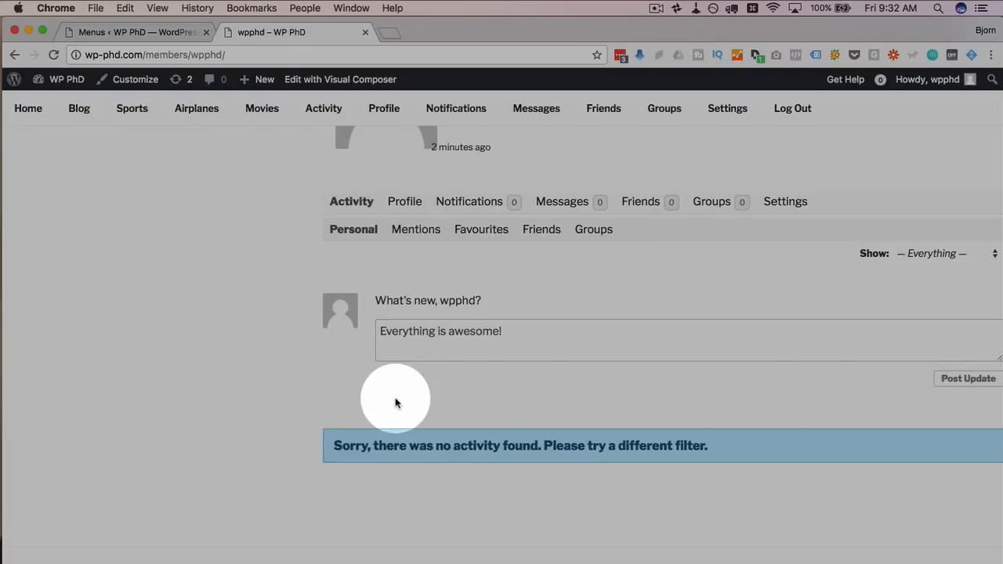
scroll(296, 413, "down", 1)
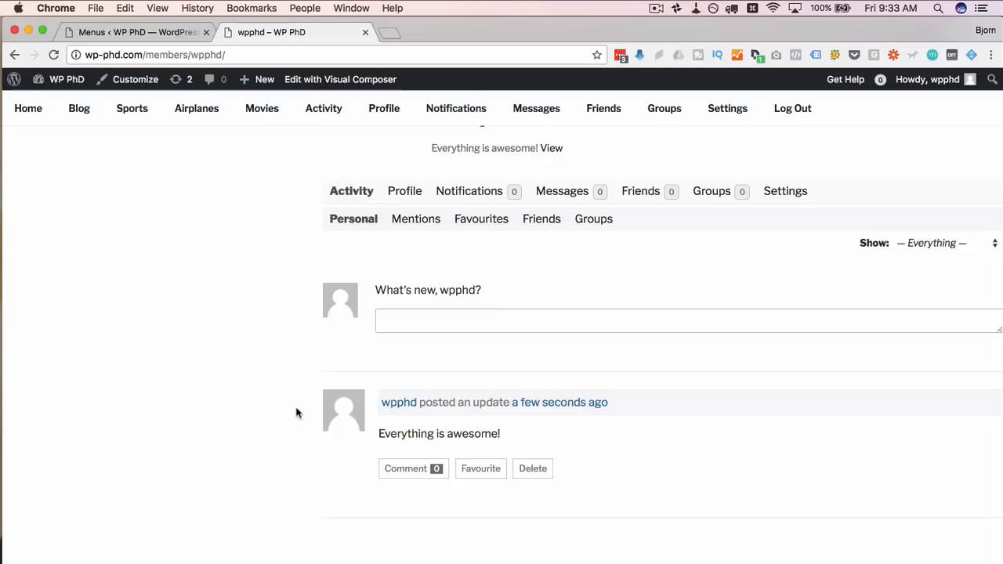
scroll(296, 413, "up", 4)
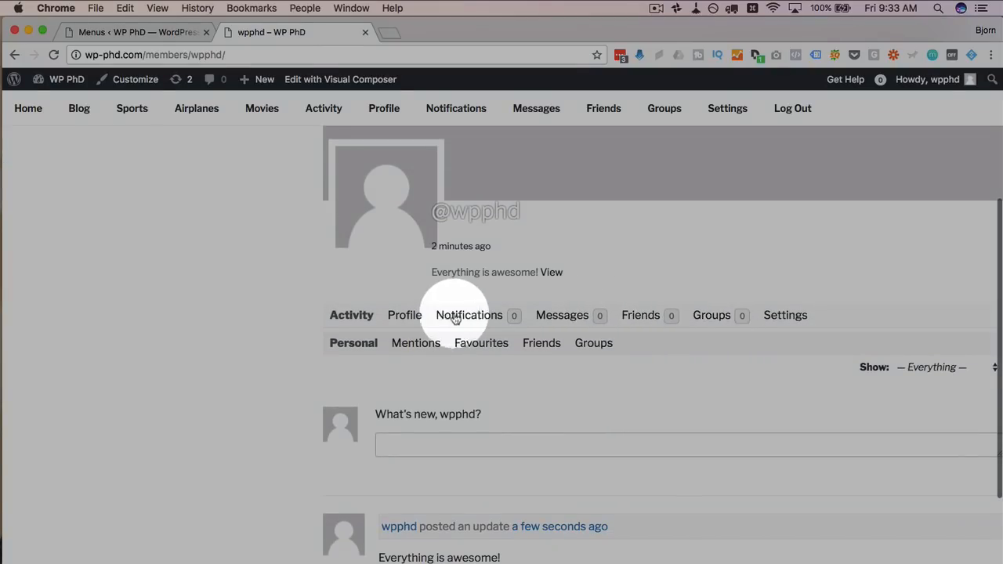
Examine the layout of the member's activity page under the current theme, from the site header to the posted update
scroll(243, 364, "up", 5)
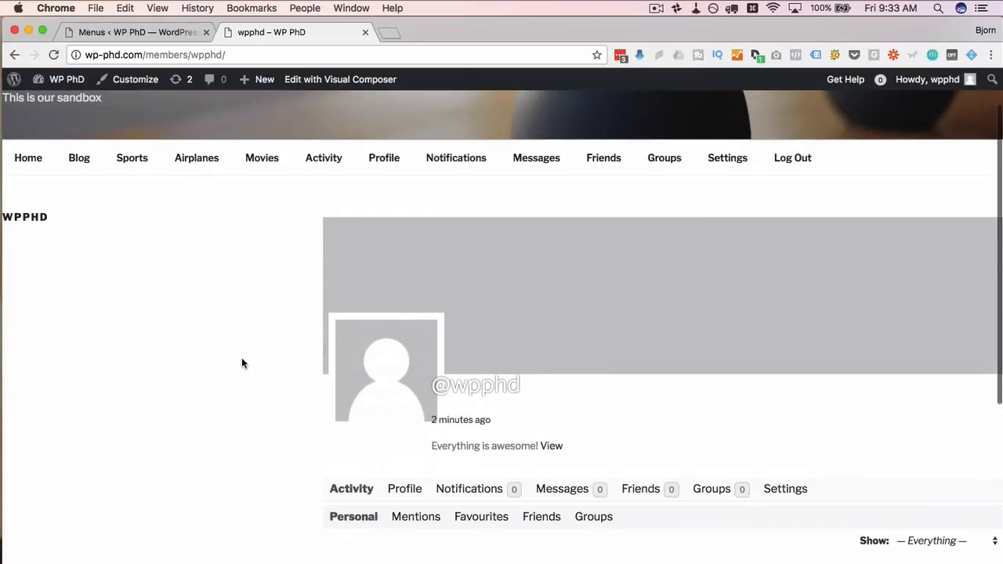
scroll(242, 360, "down", 1)
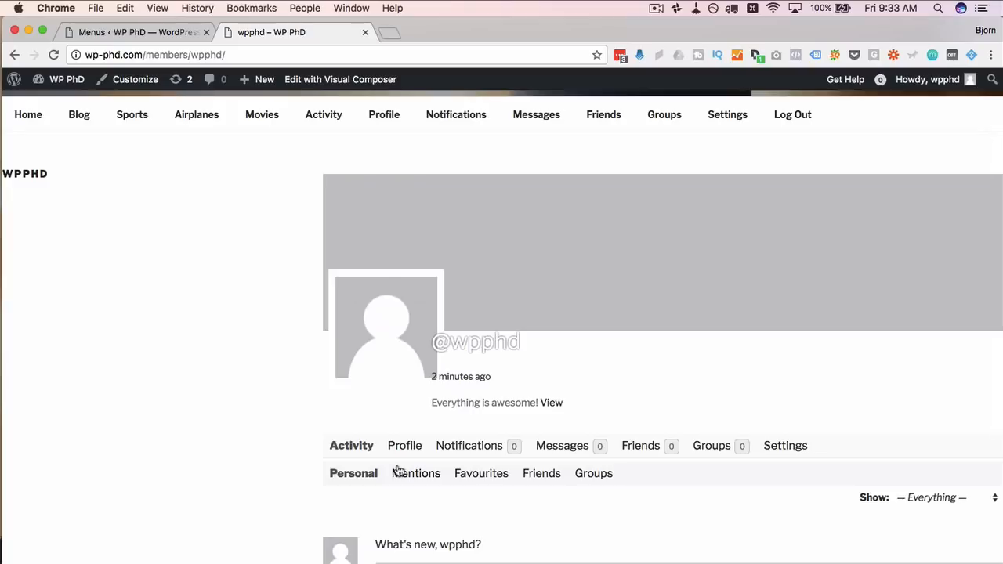
scroll(337, 474, "down", 5)
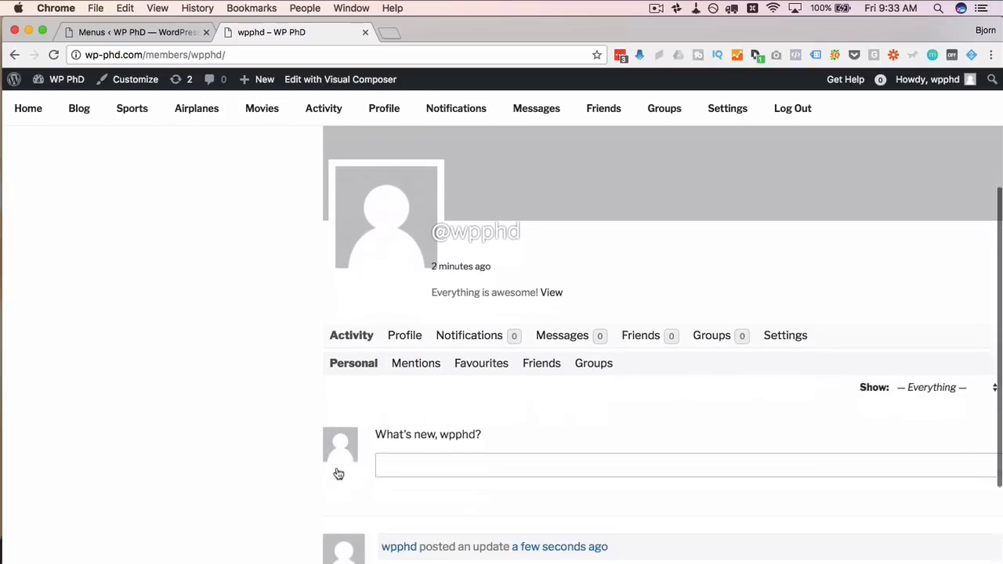
scroll(637, 410, "down", 1)
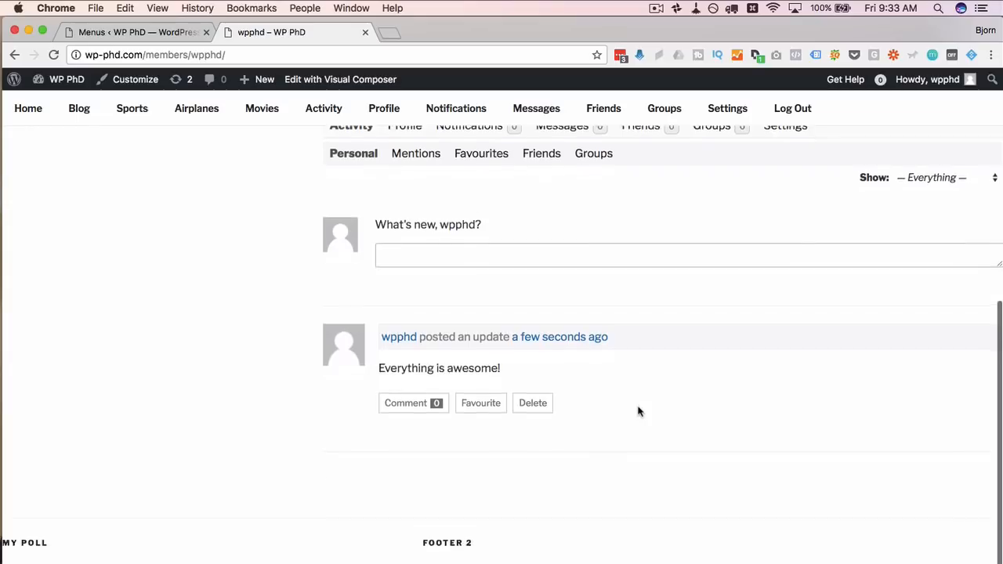
scroll(705, 376, "up", 4)
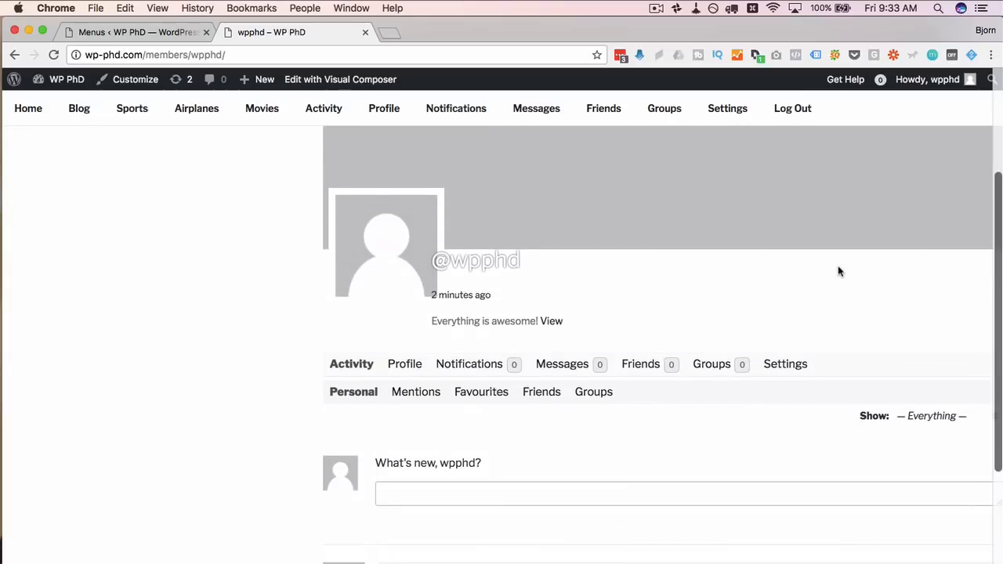
scroll(838, 271, "up", 5)
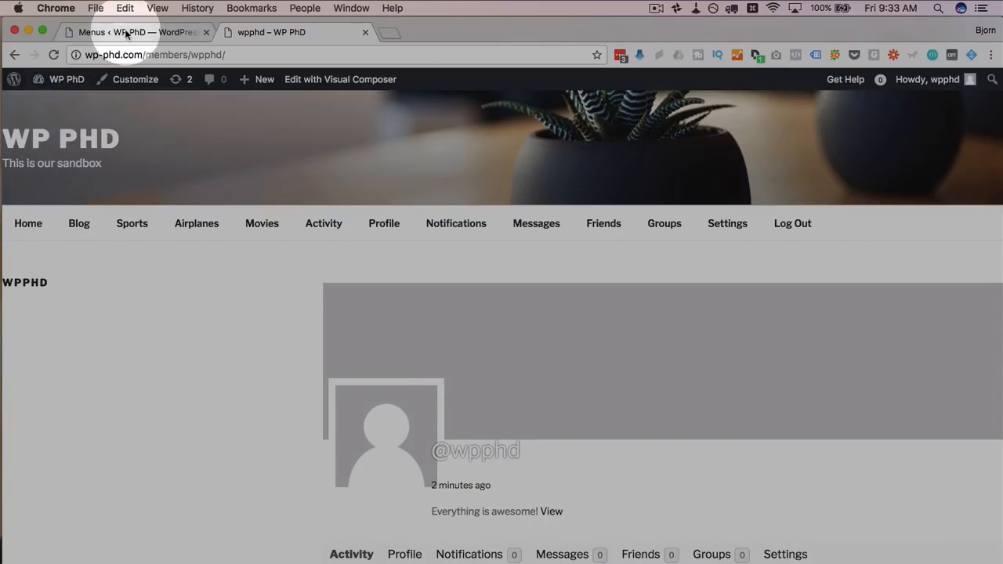
Return to the WordPress admin and filter the installable themes by the BuddyPress feature
left_click(125, 33)
scroll(73, 385, "down", 3)
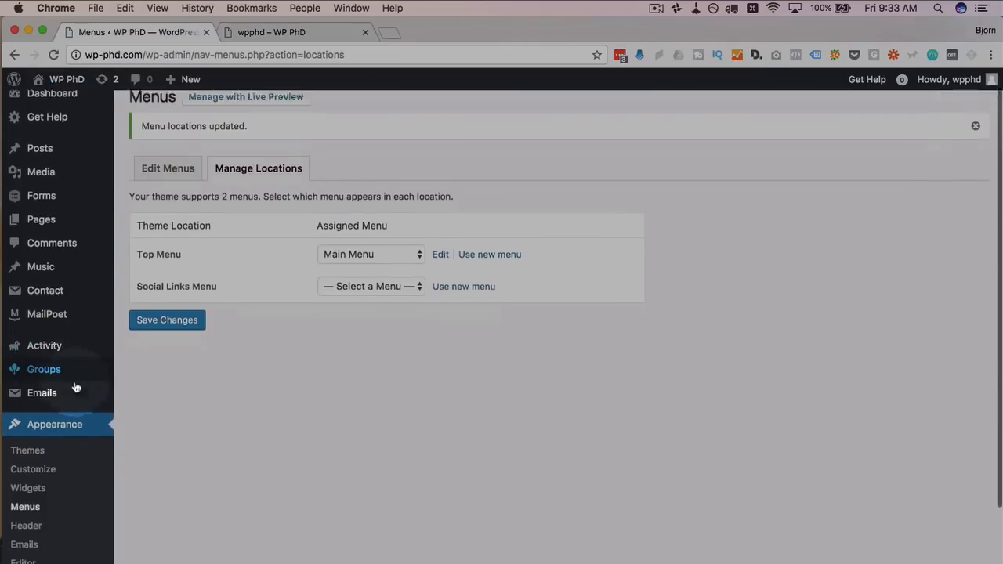
left_click(28, 366)
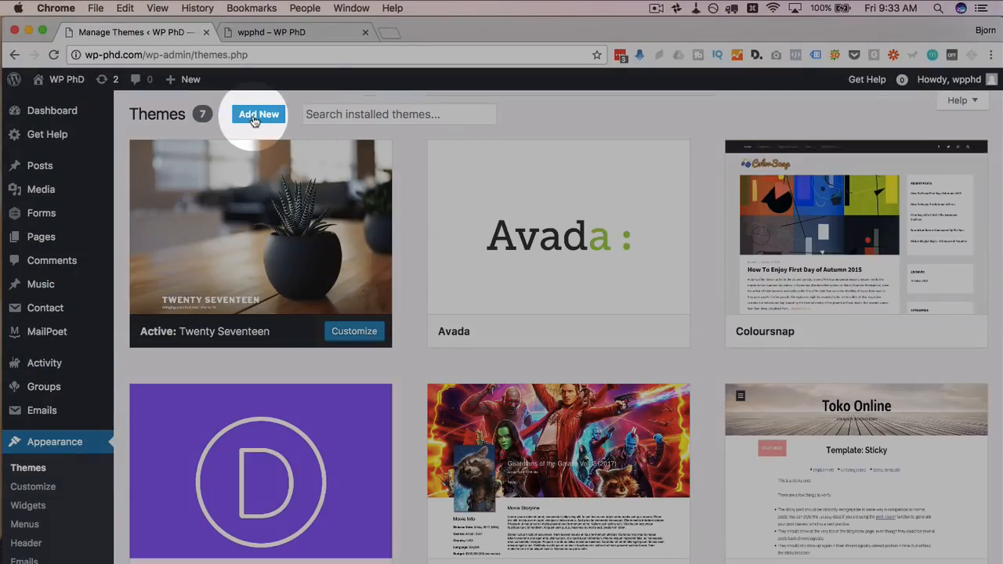
left_click(253, 118)
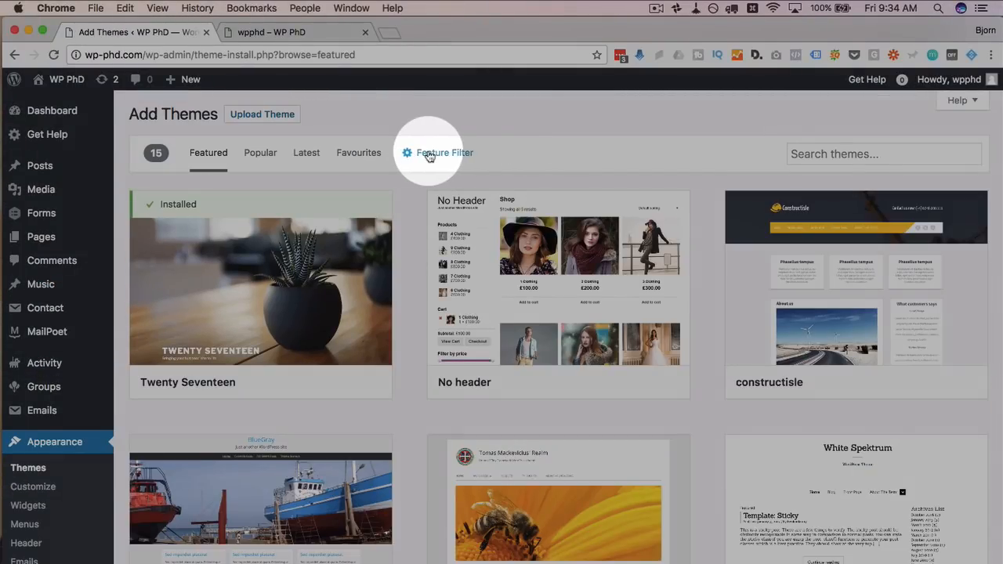
left_click(429, 154)
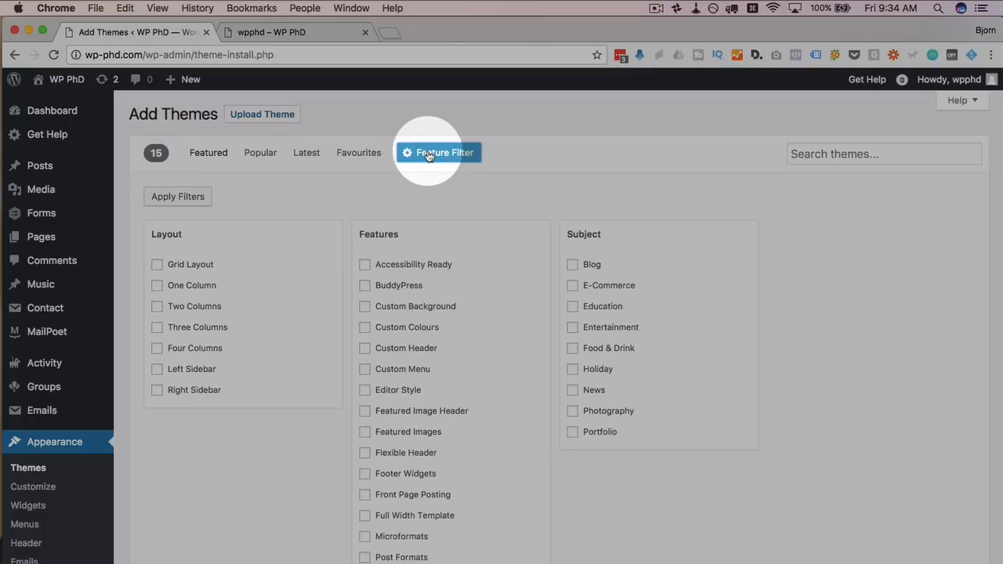
left_click(365, 287)
scroll(345, 314, "down", 5)
left_click(173, 531)
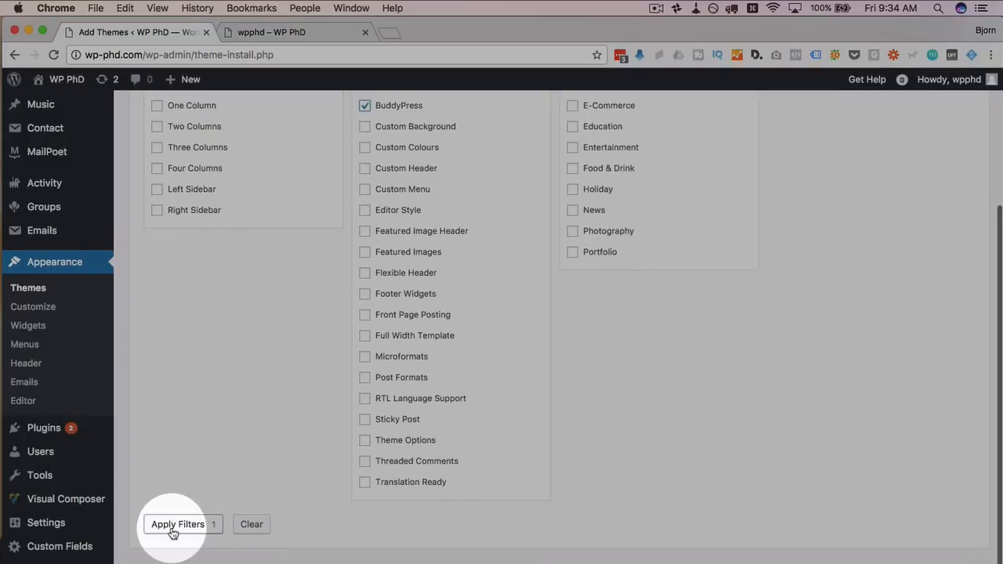
scroll(345, 360, "up", 4)
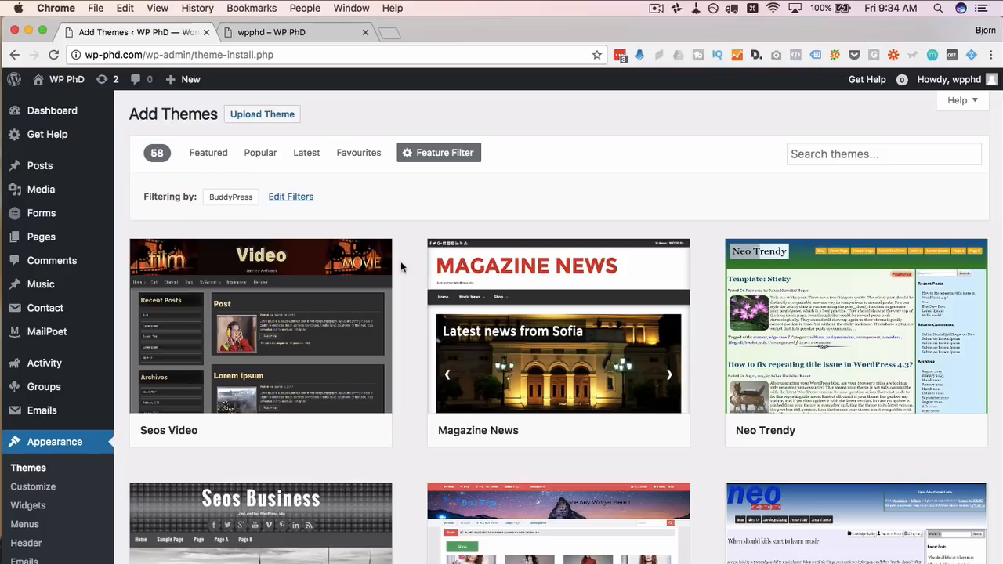
Browse the BuddyPress-compatible themes, then install and activate the evolve theme
scroll(401, 261, "down", 5)
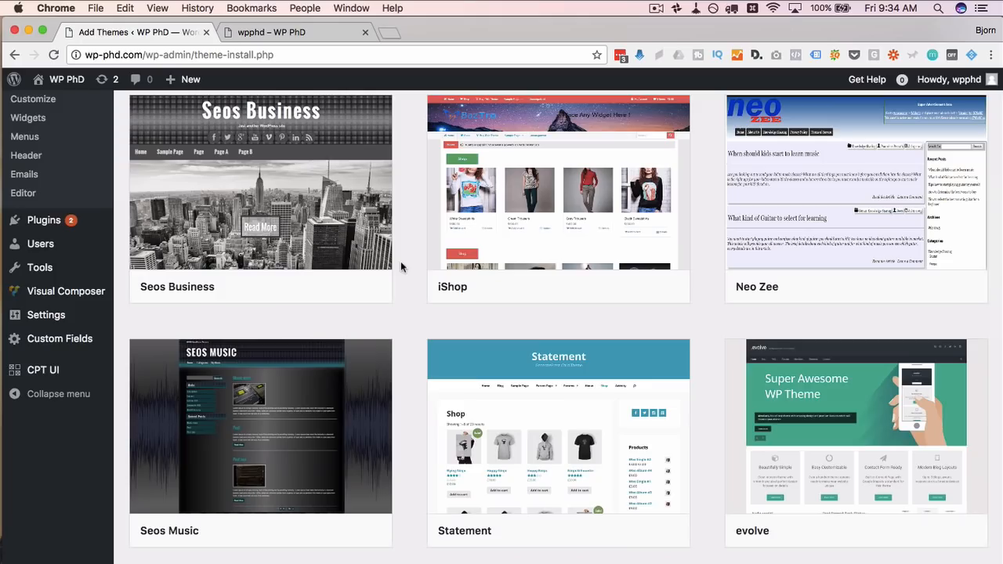
scroll(401, 264, "down", 3)
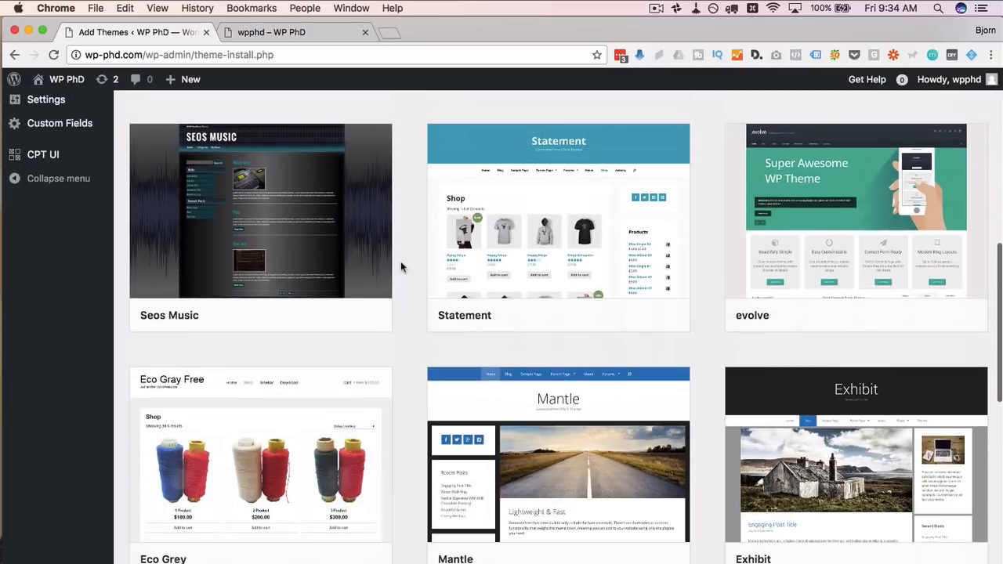
scroll(400, 266, "down", 7)
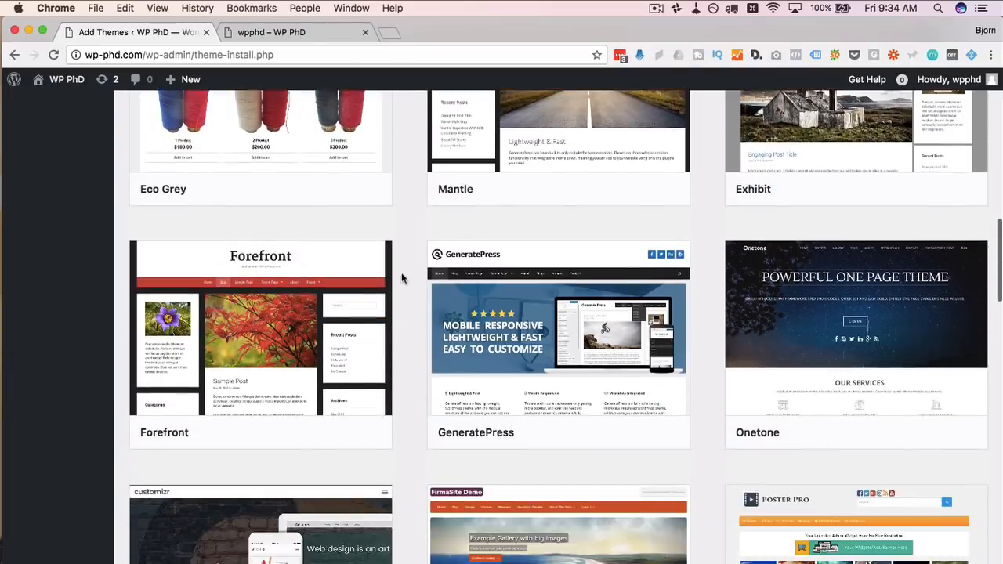
scroll(401, 278, "up", 6)
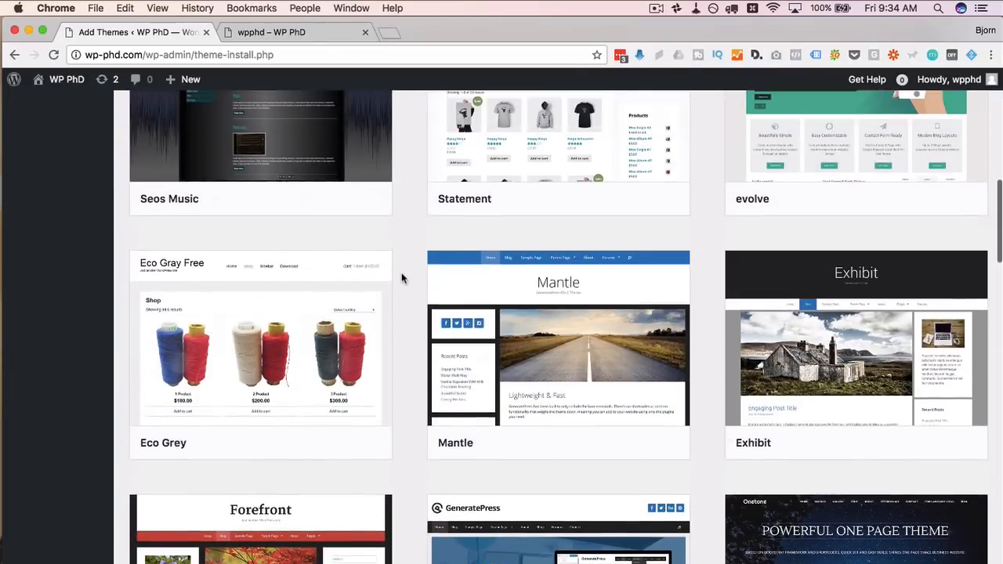
scroll(401, 278, "up", 2)
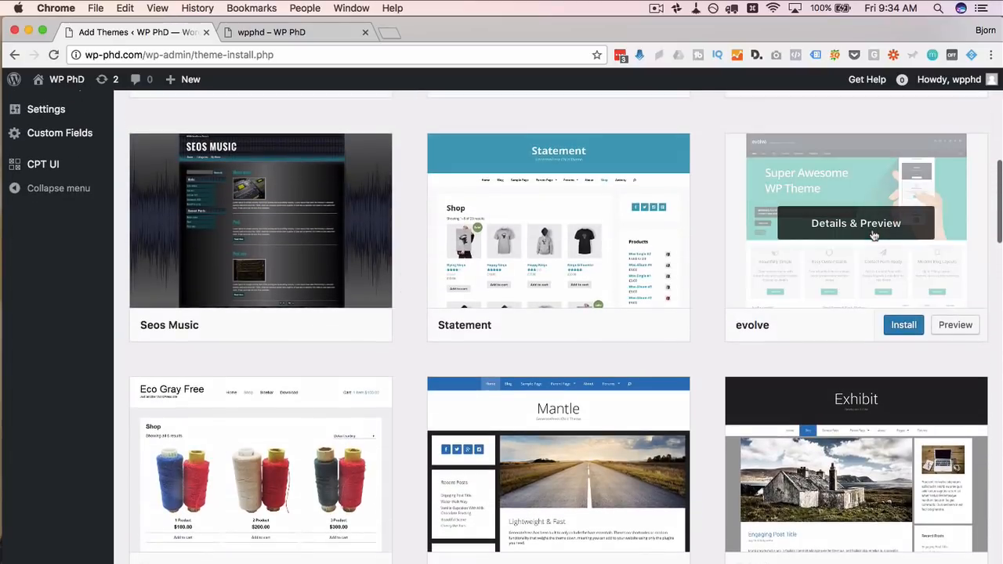
left_click(904, 315)
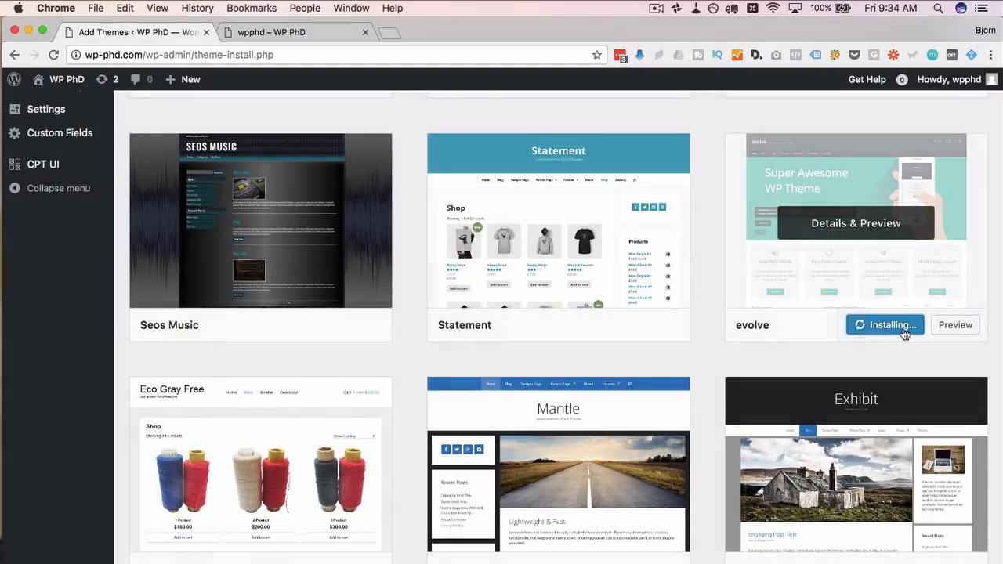
left_click(885, 327)
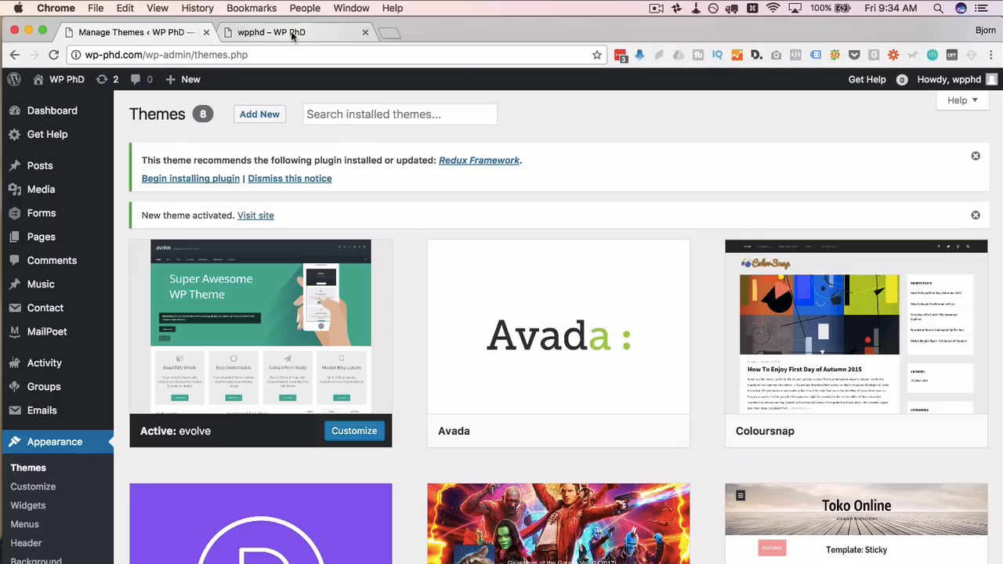
Reload the member's page on the live site and examine its layout with the evolve theme
left_click(290, 31)
left_click(52, 54)
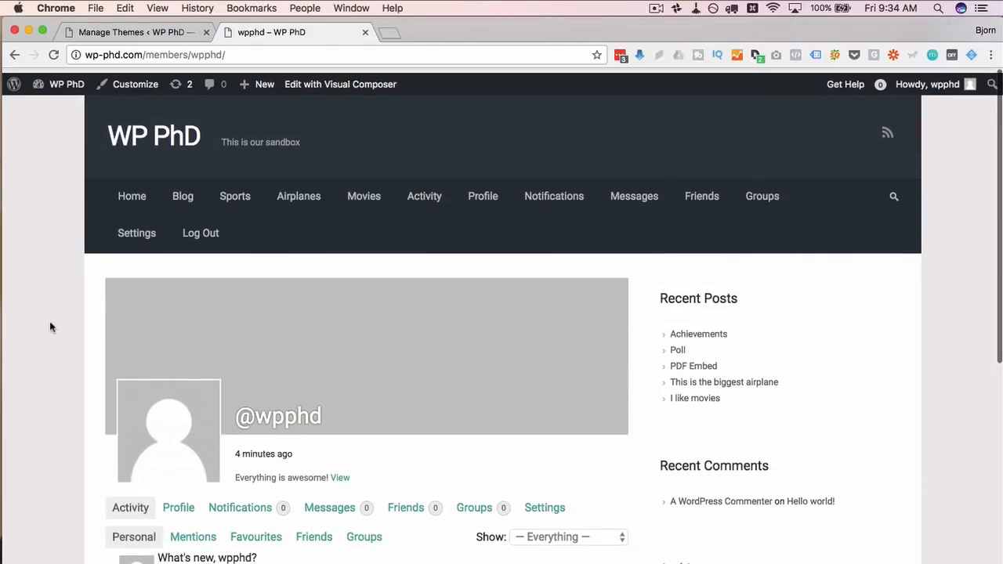
scroll(50, 327, "down", 5)
scroll(50, 327, "down", 1)
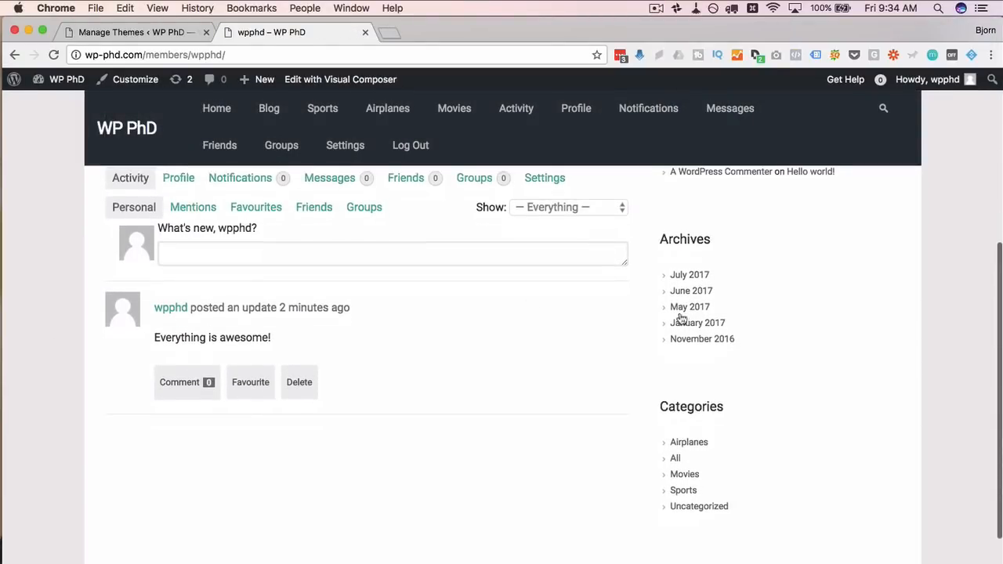
scroll(117, 384, "up", 5)
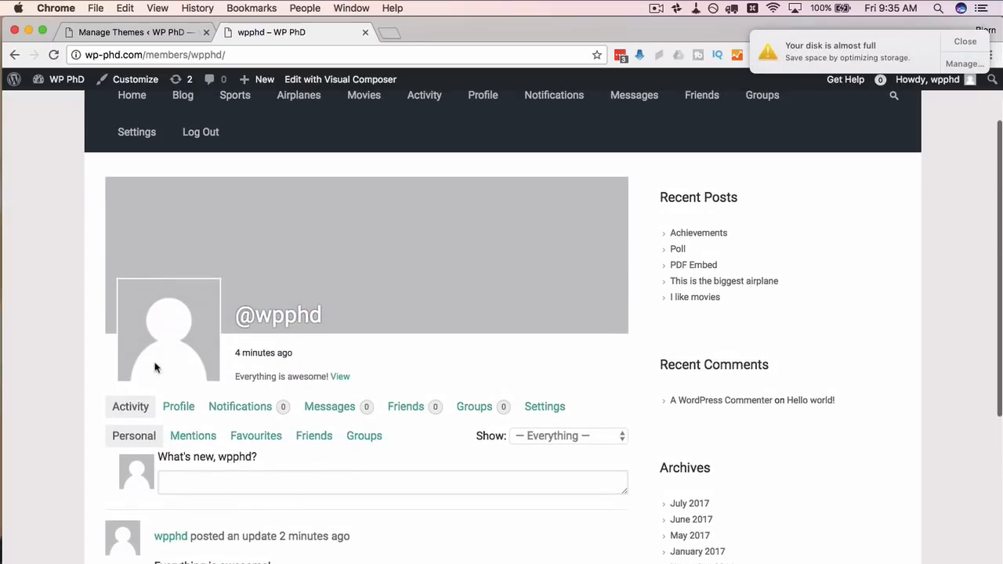
scroll(154, 372, "down", 1)
scroll(376, 335, "up", 1)
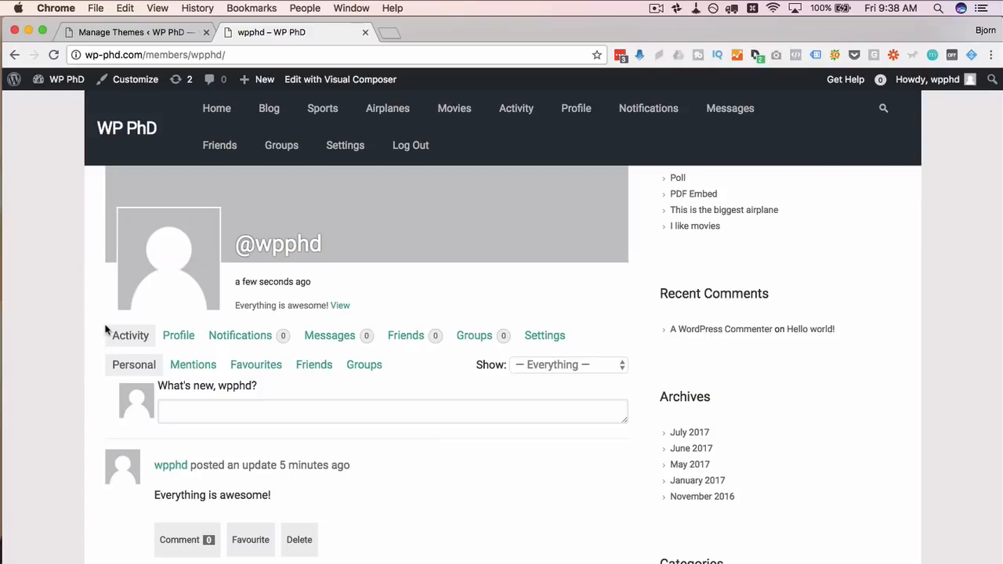
Check the member's Mentions activity, then return to the Personal activity stream
left_click(526, 333)
left_click(180, 330)
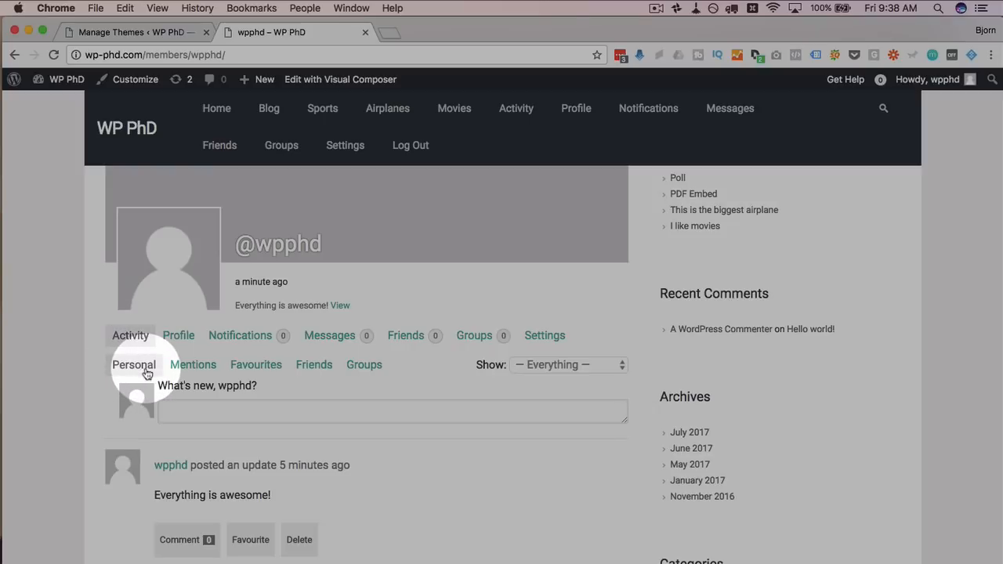
scroll(133, 376, "down", 1)
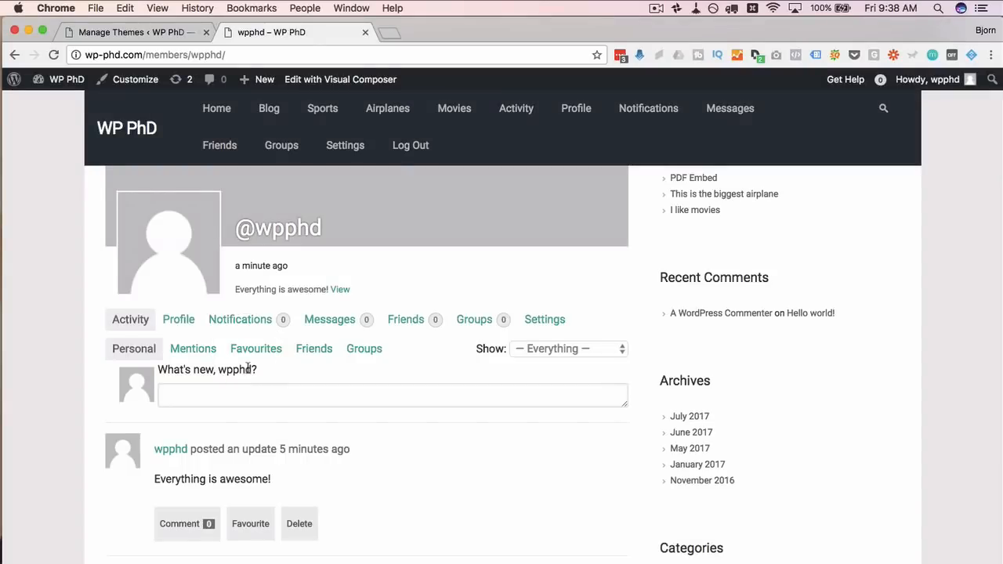
left_click(193, 349)
scroll(277, 401, "down", 3)
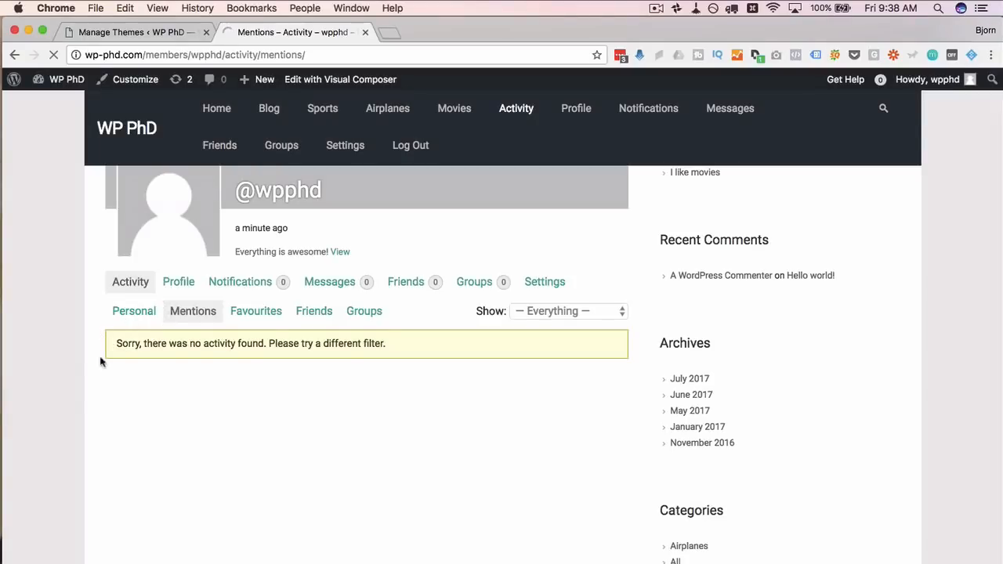
scroll(81, 390, "down", 2)
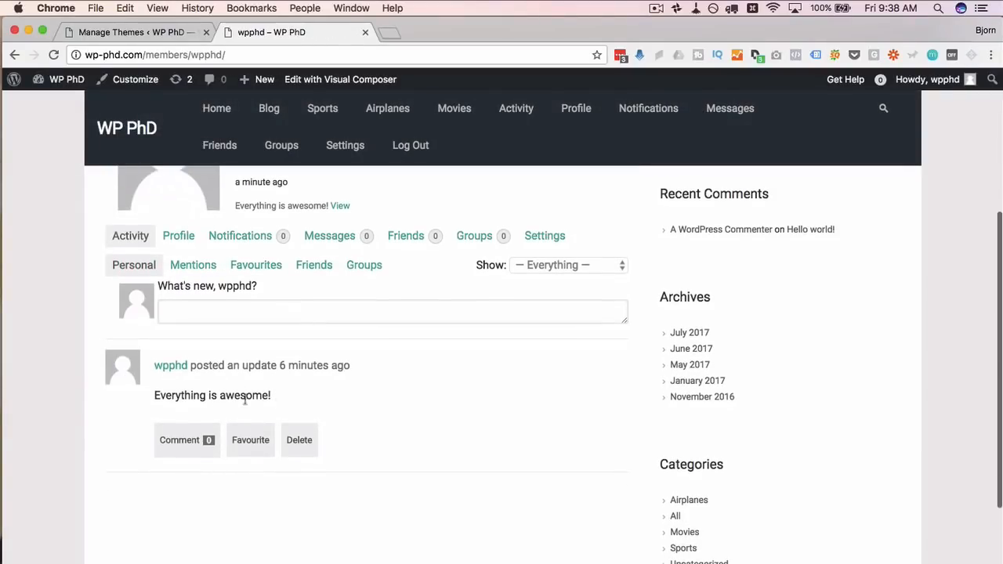
Mark the "Everything is awesome!" update as a favourite and show the member's Favourites activity
left_click_drag(268, 399, 125, 405)
left_click(134, 461)
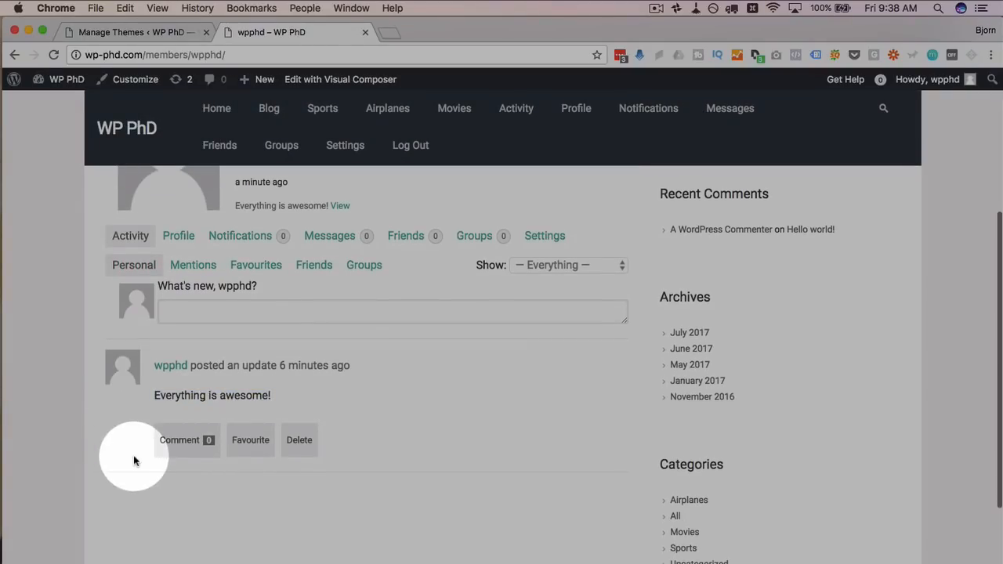
left_click(251, 449)
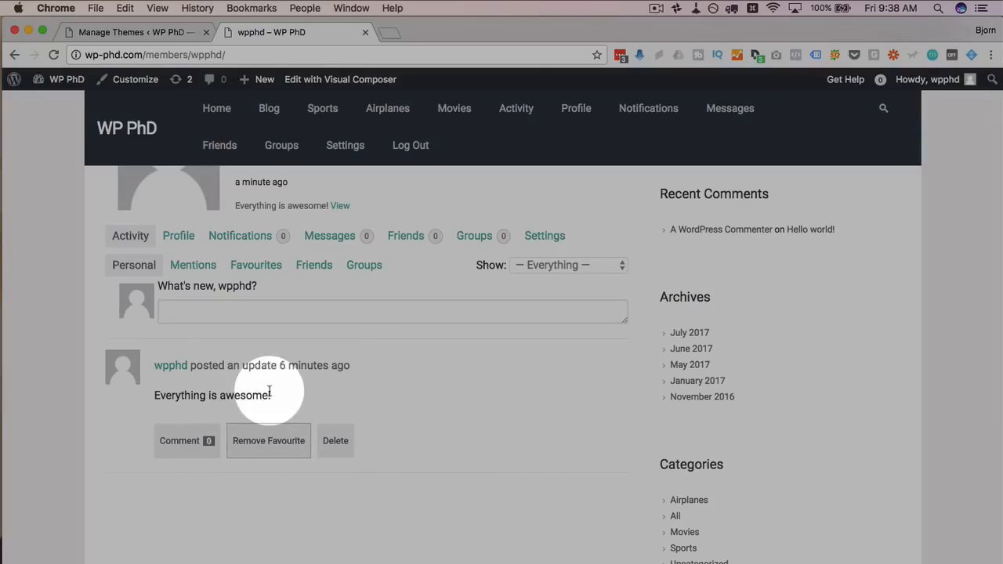
left_click(258, 266)
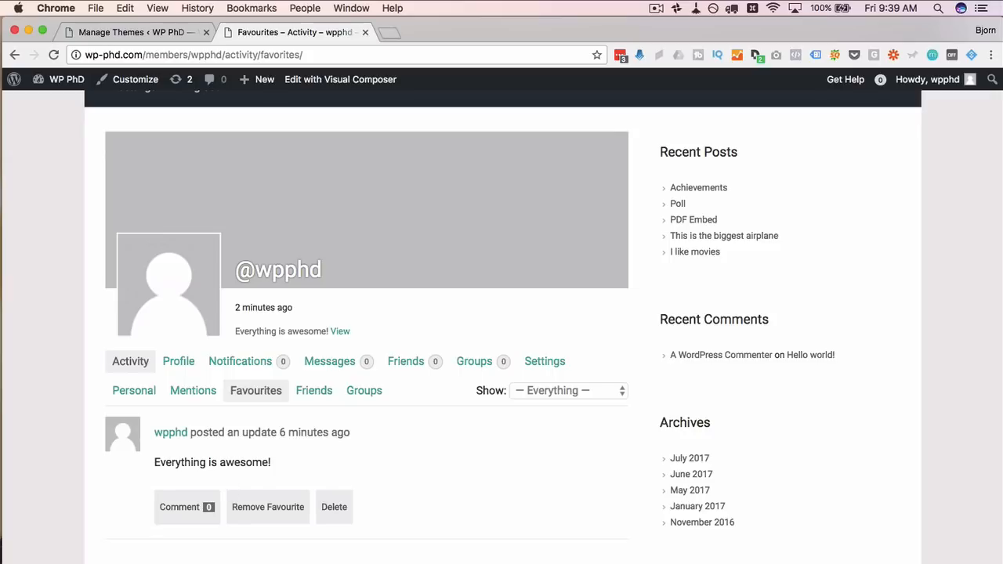
Check the member's Friends and Groups activity, then view the Base details on the member's profile
left_click(323, 395)
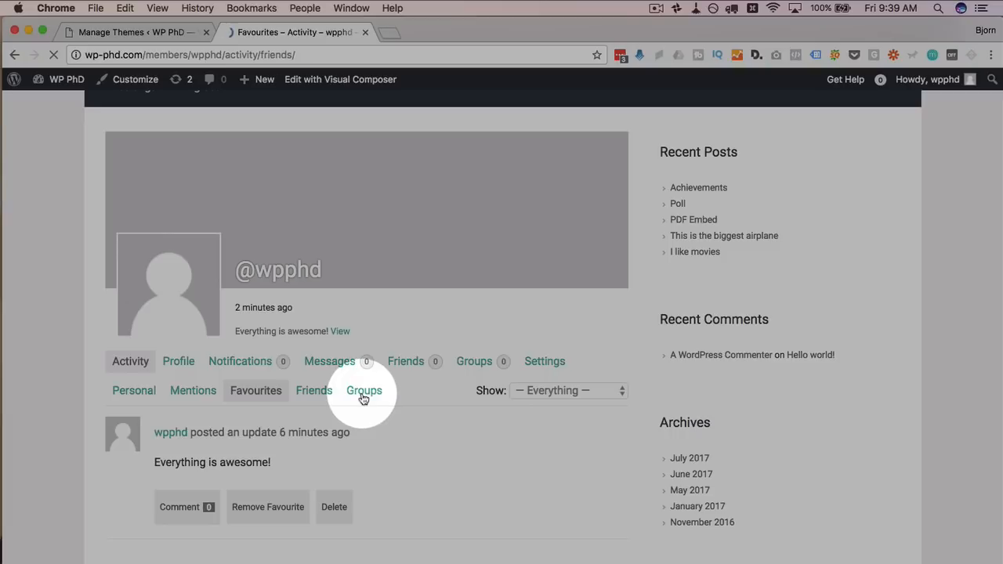
scroll(391, 495, "down", 5)
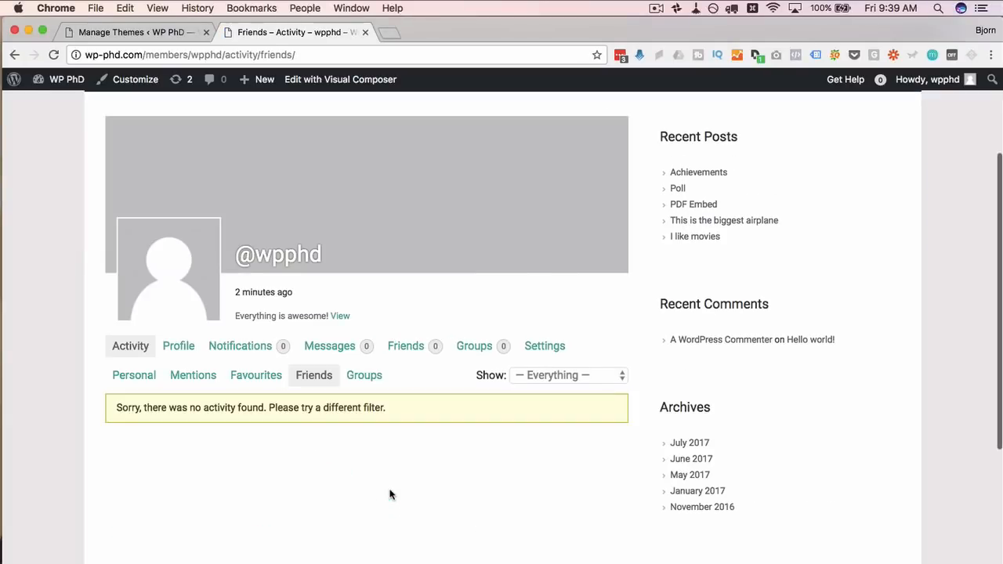
left_click(370, 382)
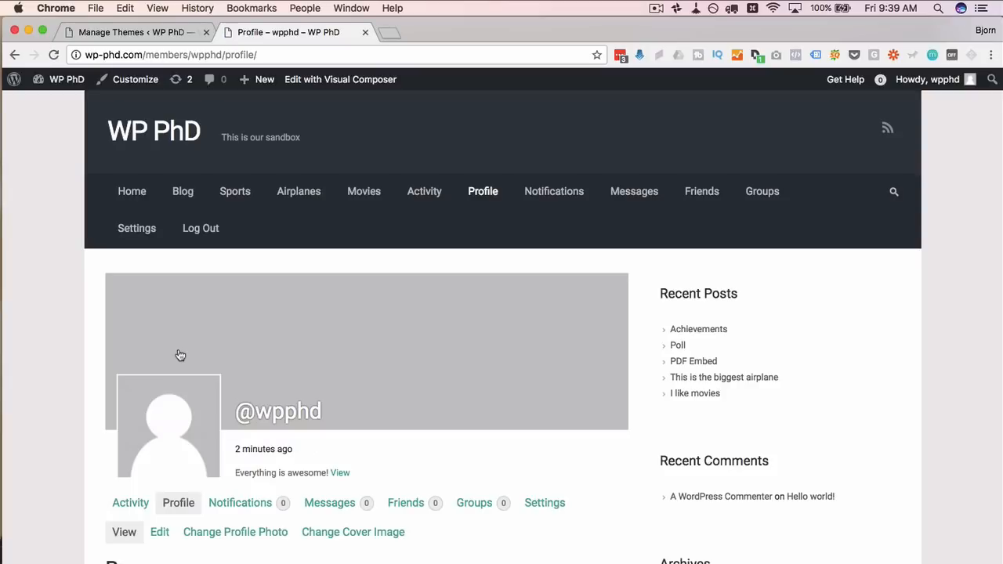
scroll(89, 469, "down", 5)
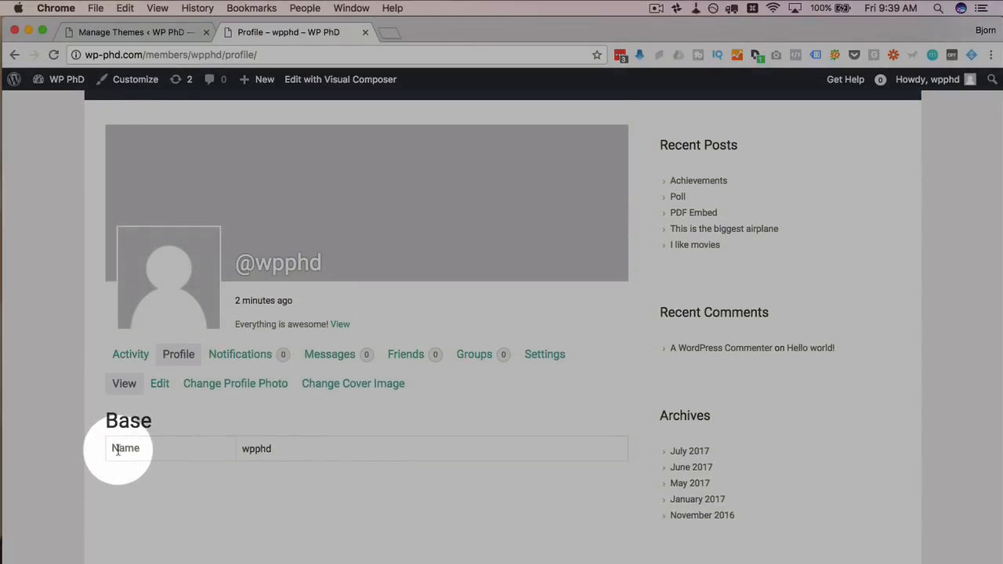
scroll(119, 449, "down", 3)
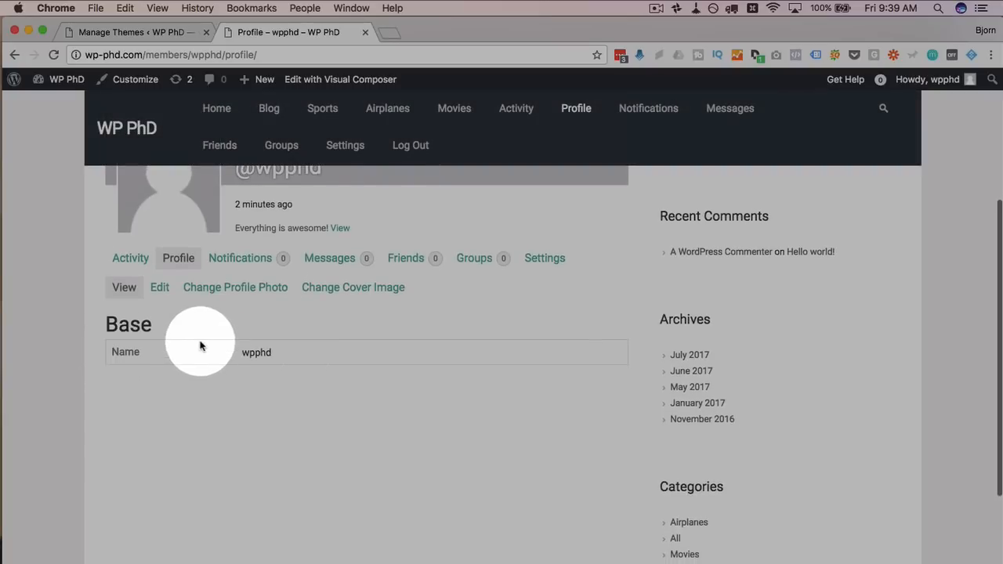
Edit the member's Base profile group, replace the Name with the member's first name, save it and compare it with the profile username
double_click(263, 352)
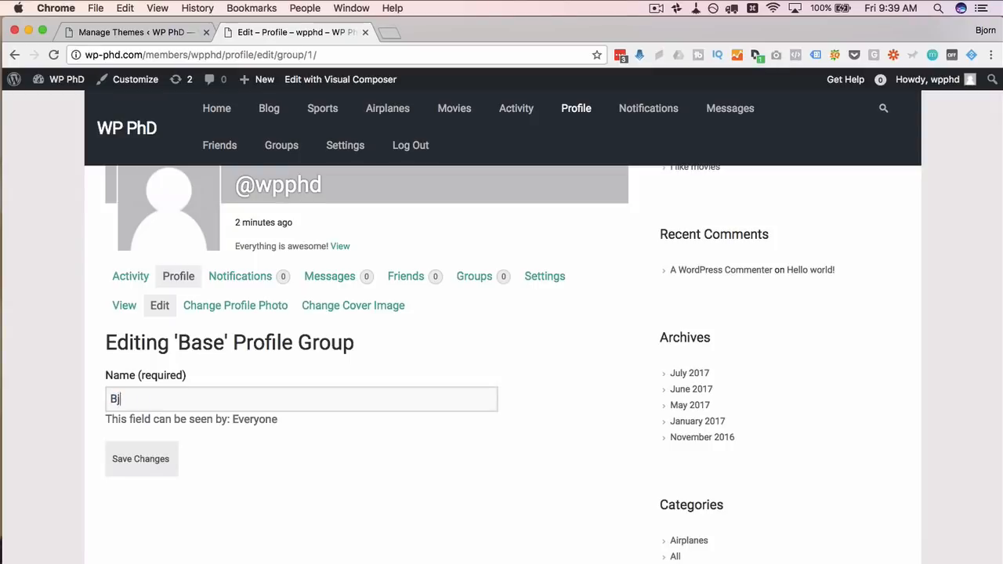
left_click(135, 461)
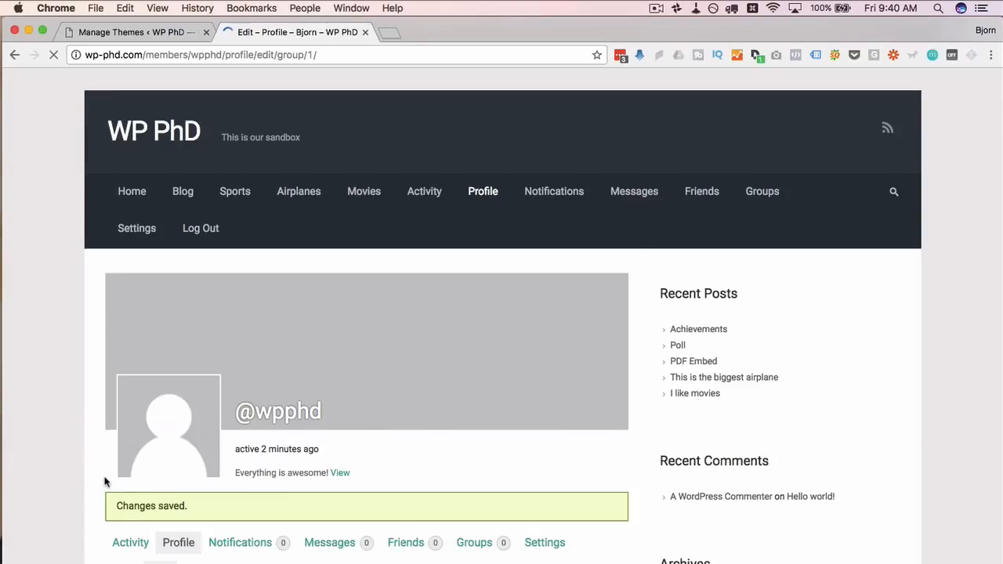
scroll(260, 286, "down", 5)
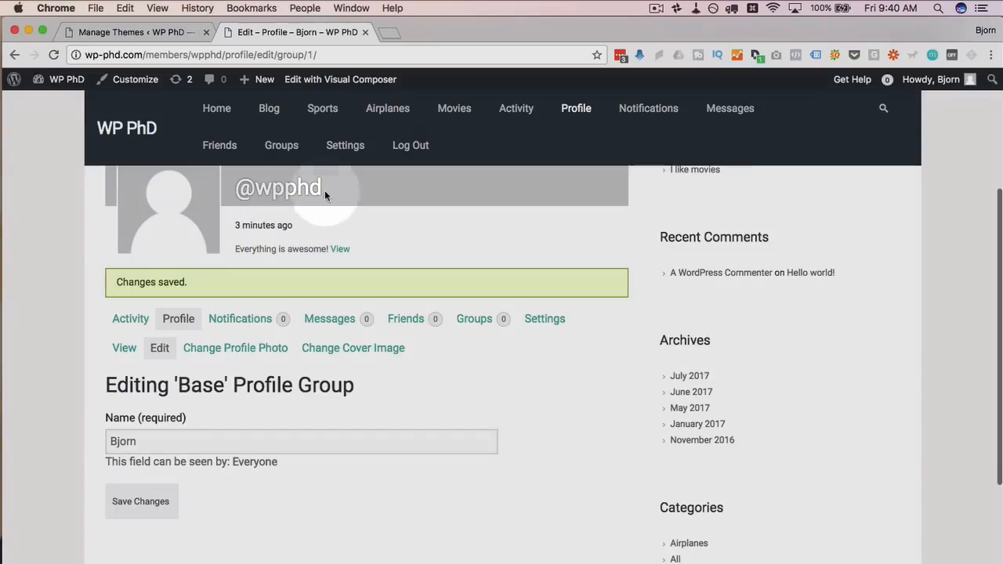
left_click_drag(324, 190, 238, 192)
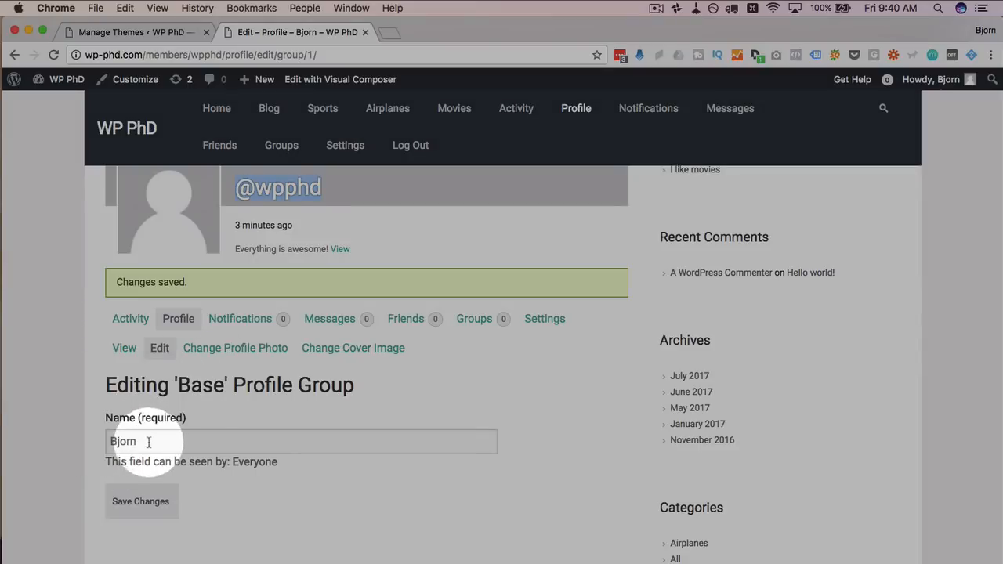
scroll(168, 429, "up", 1)
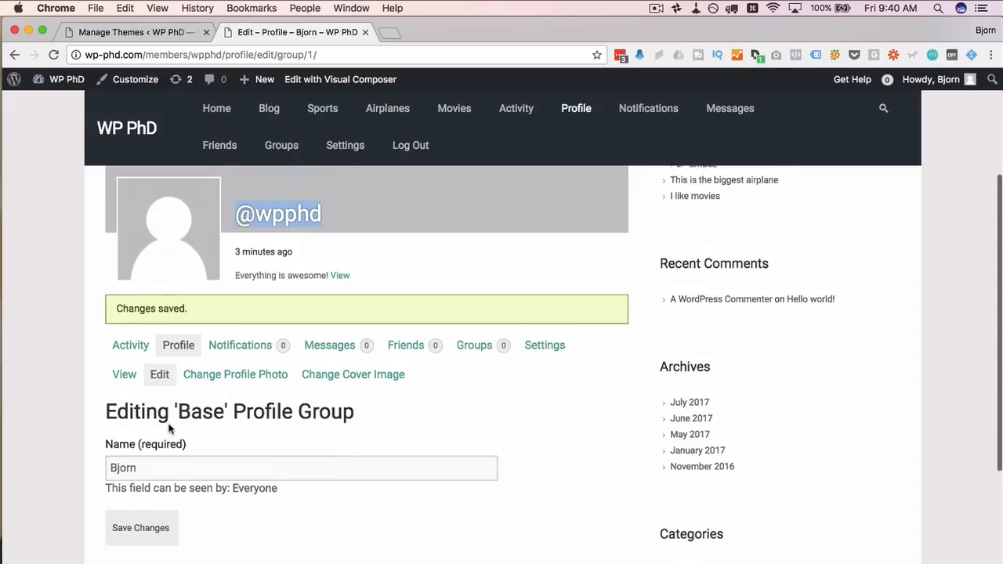
left_click(122, 489)
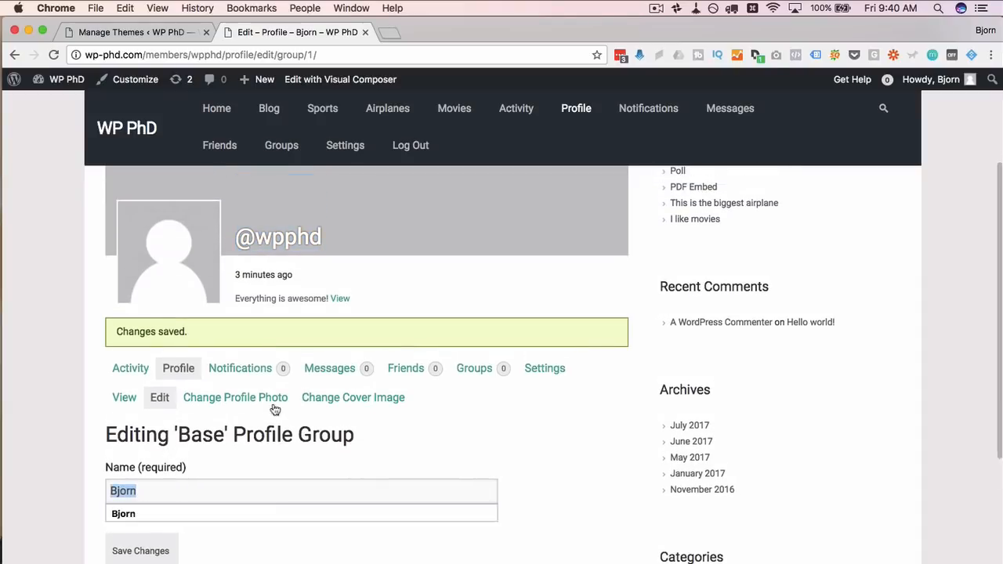
View the member's Change Profile Photo and Change Cover Image pages, then the unread notifications
left_click(239, 402)
scroll(197, 508, "down", 3)
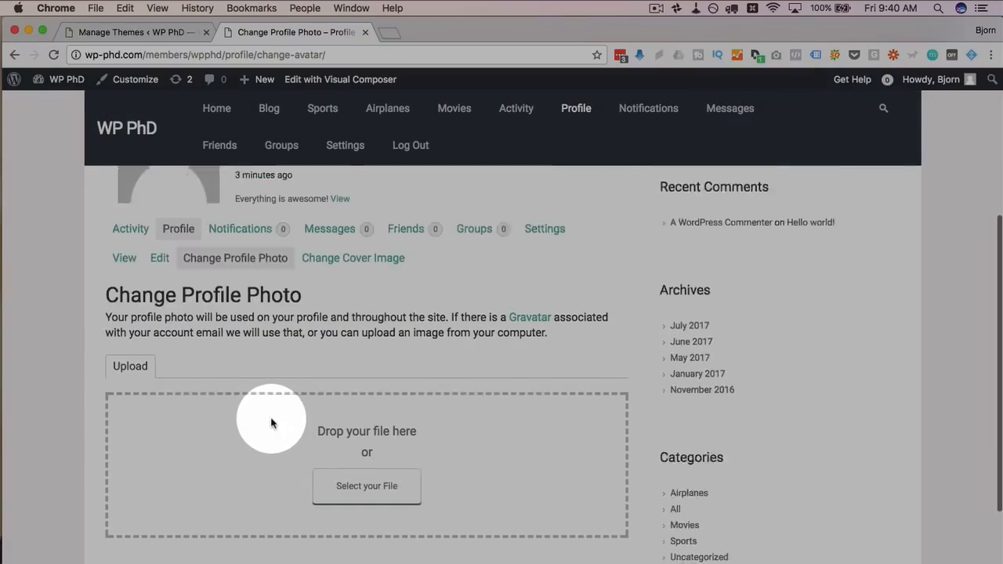
scroll(270, 418, "up", 5)
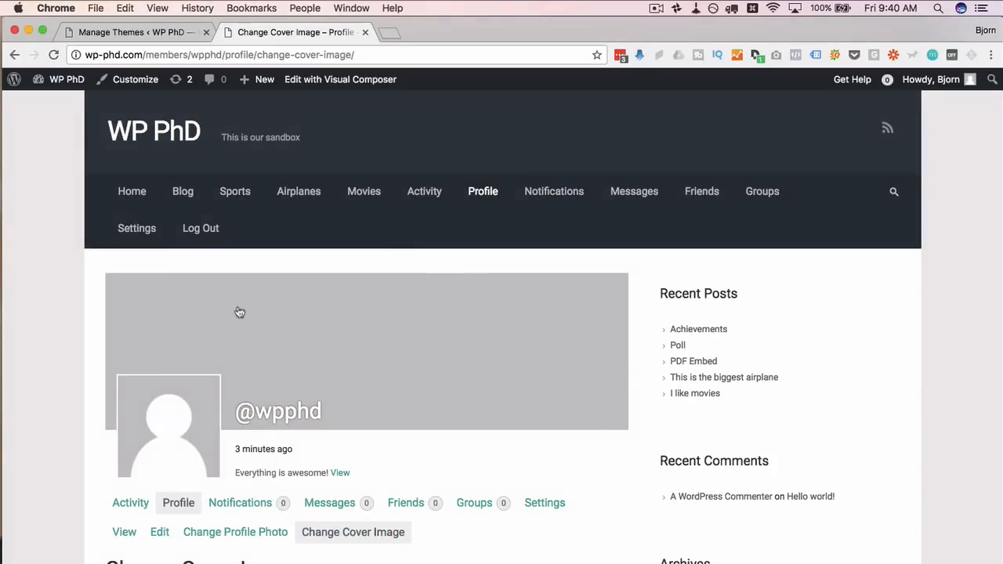
scroll(554, 341, "down", 3)
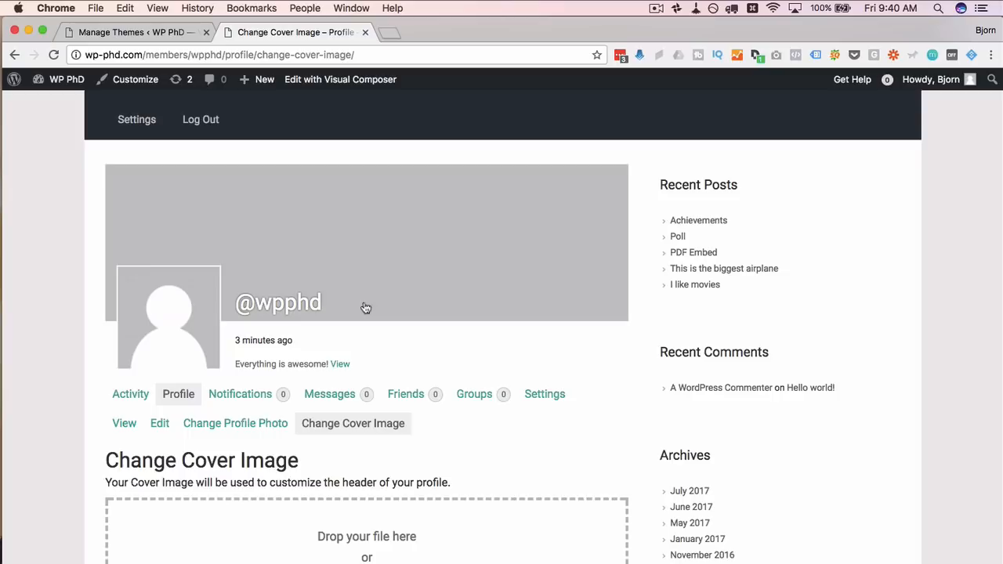
scroll(353, 444, "down", 1)
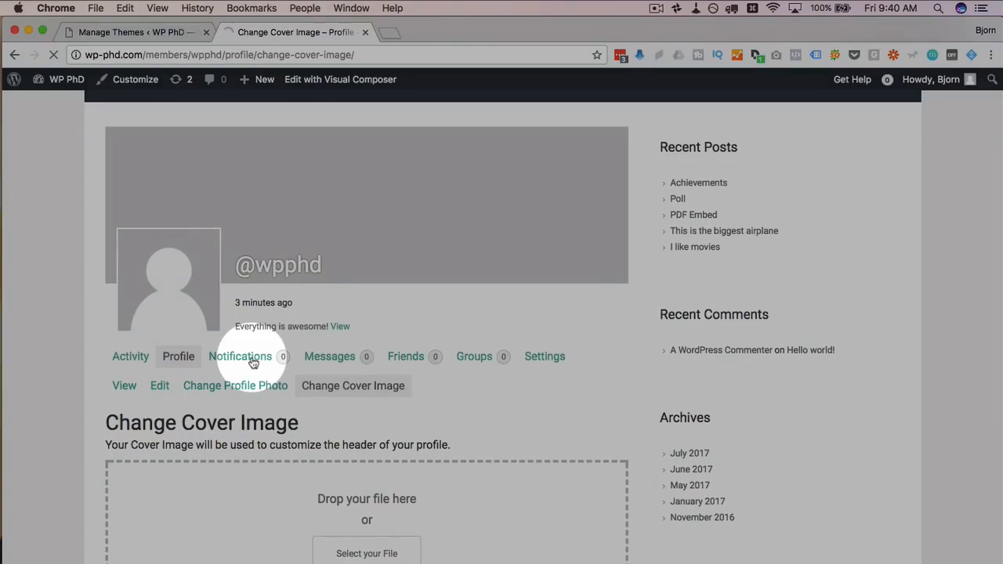
scroll(308, 416, "down", 3)
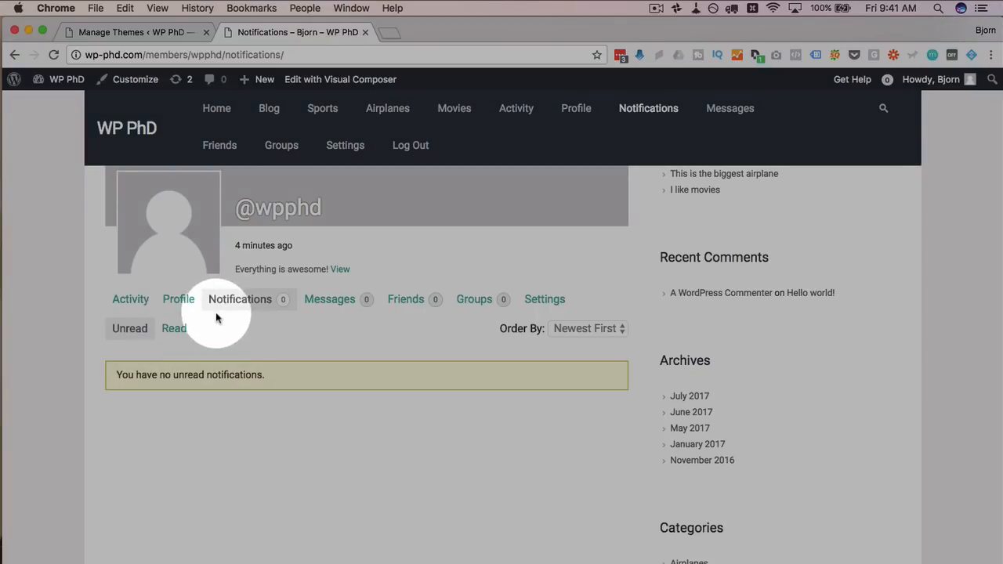
Switch to the WordPress admin and show the list of all BuddyPress emails
left_click(154, 38)
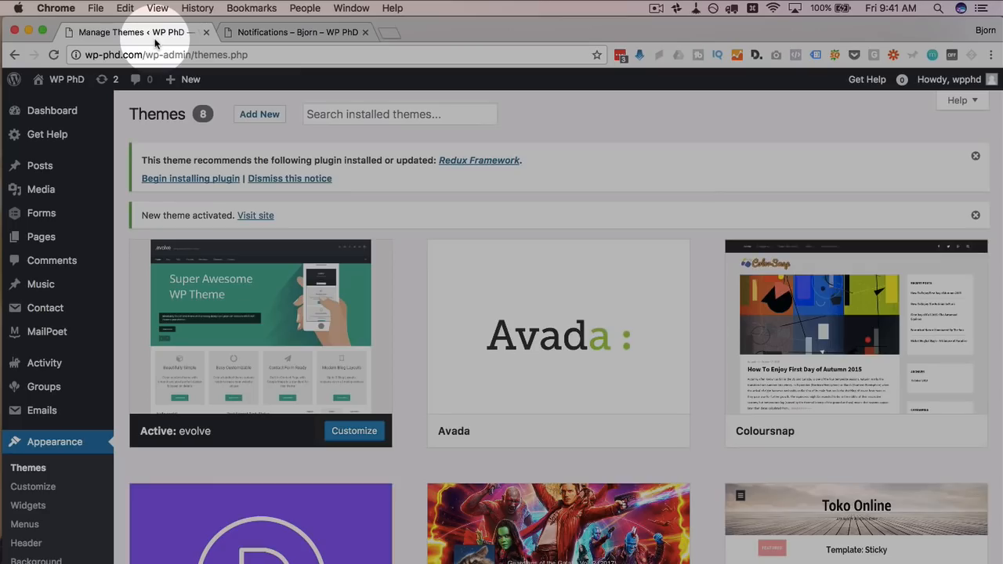
scroll(78, 308, "down", 3)
mouse_move(78, 314)
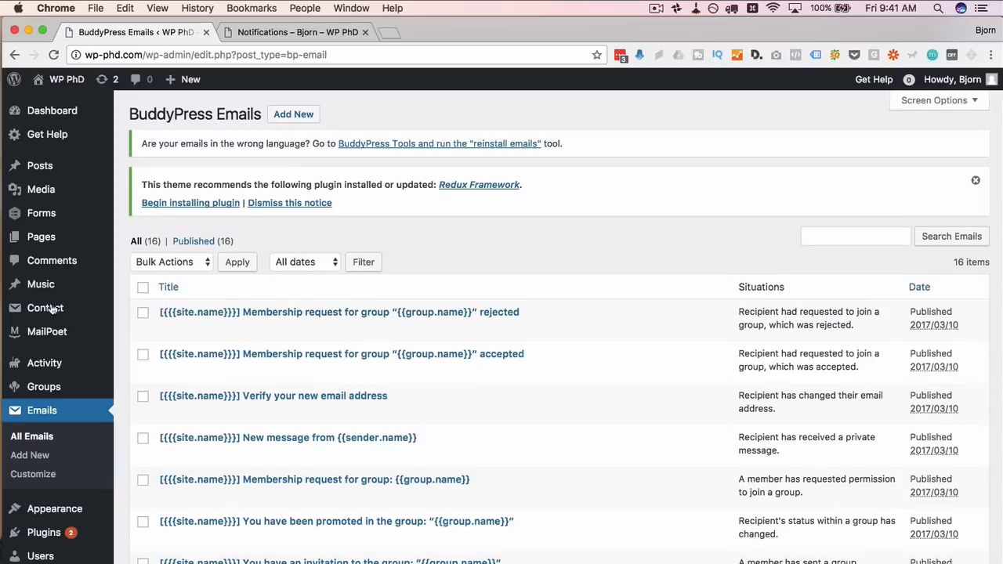
scroll(399, 301, "down", 3)
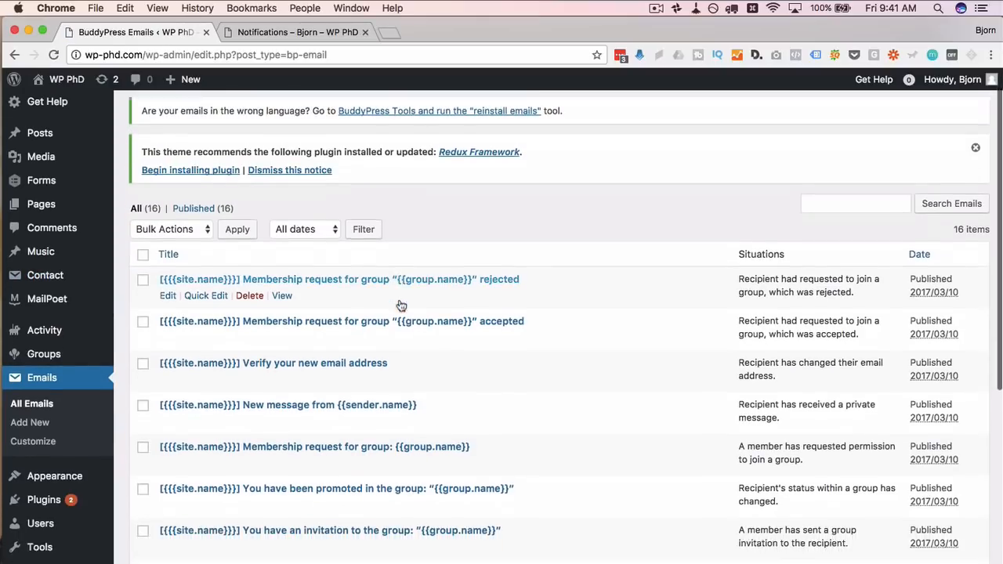
scroll(400, 304, "down", 1)
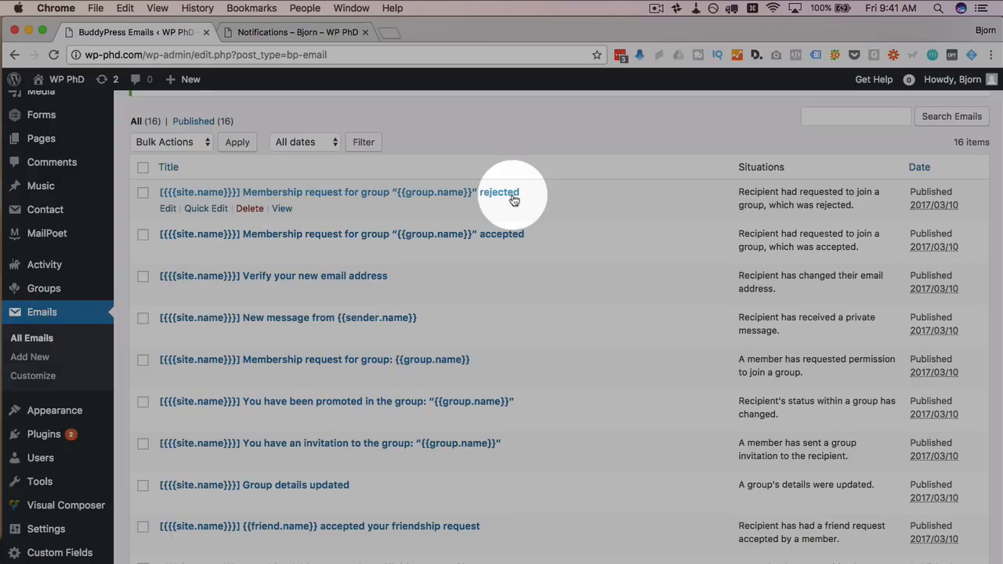
Examine the title and situation of the email for a rejected group membership request
left_click_drag(543, 198, 226, 196)
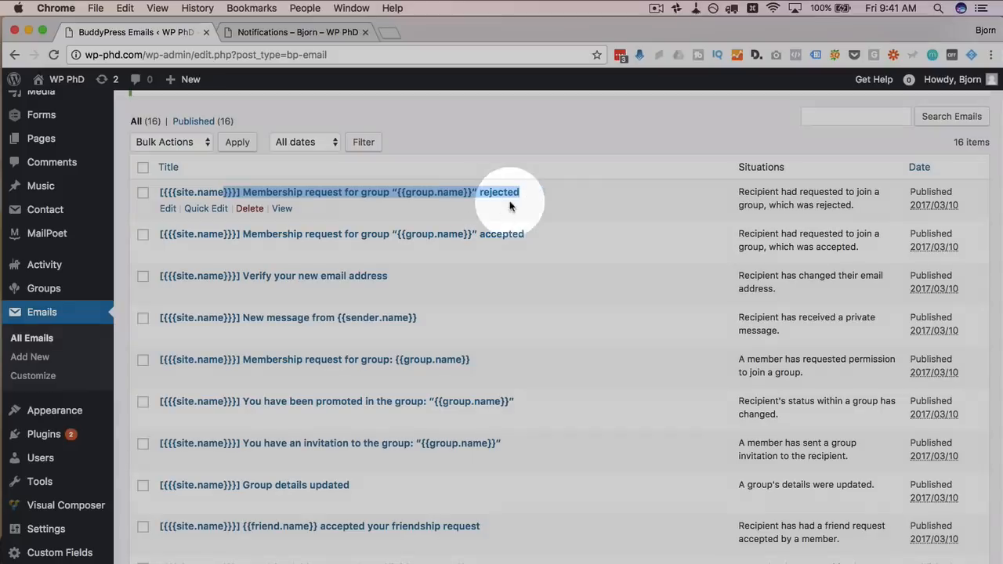
left_click(569, 210)
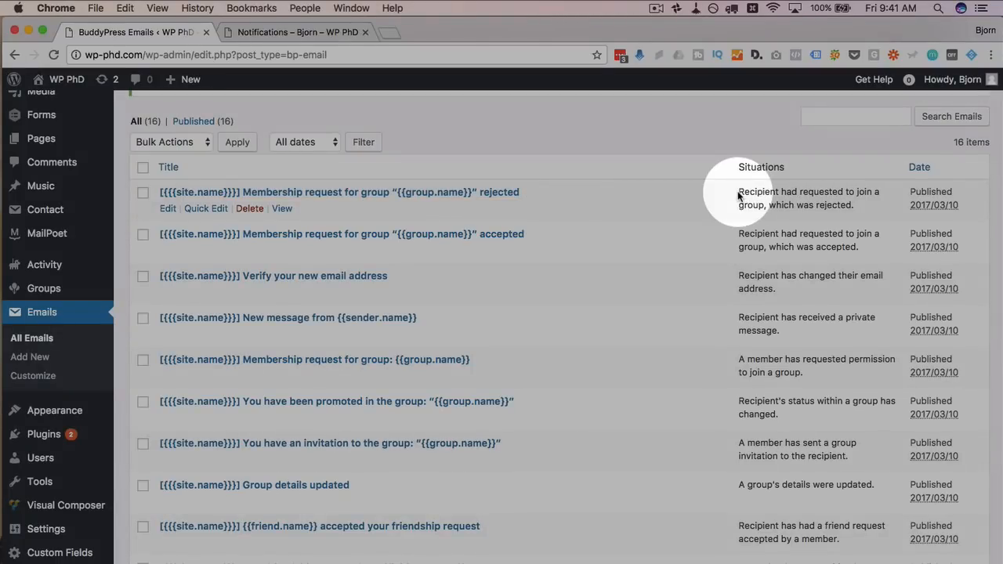
left_click_drag(740, 193, 859, 202)
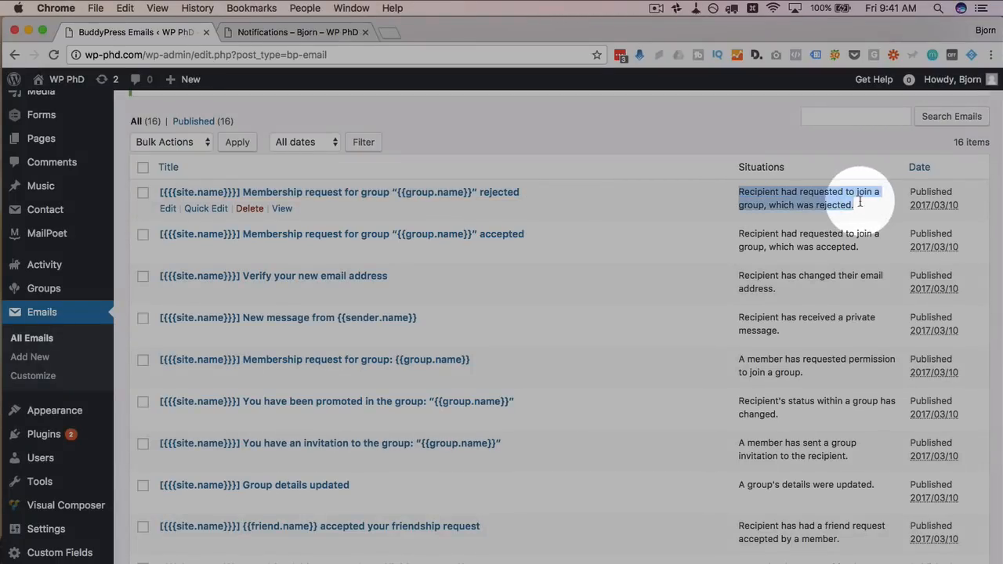
left_click(739, 202)
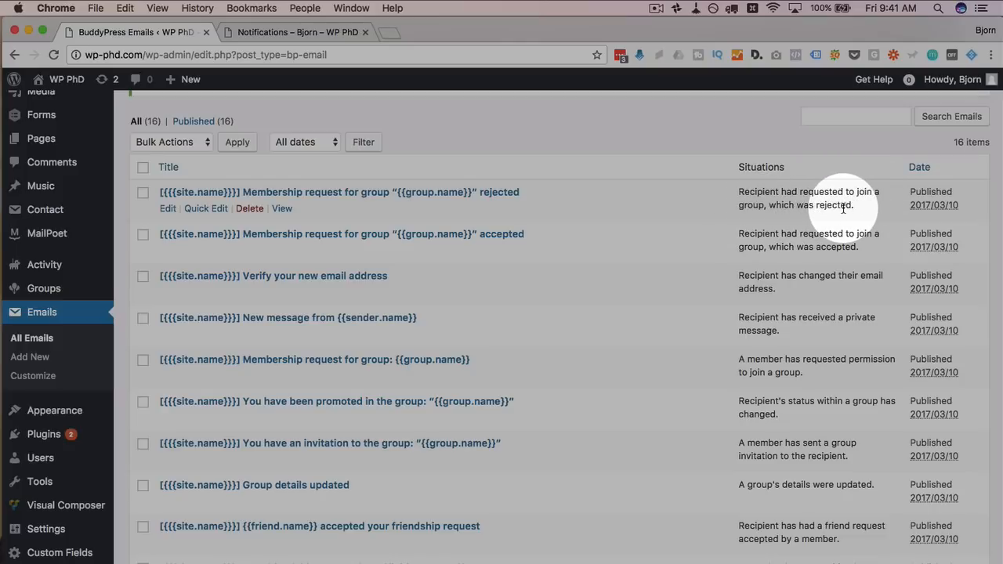
Check the member's notifications on the live site again, then look through the remaining BuddyPress emails in the admin
left_click(306, 32)
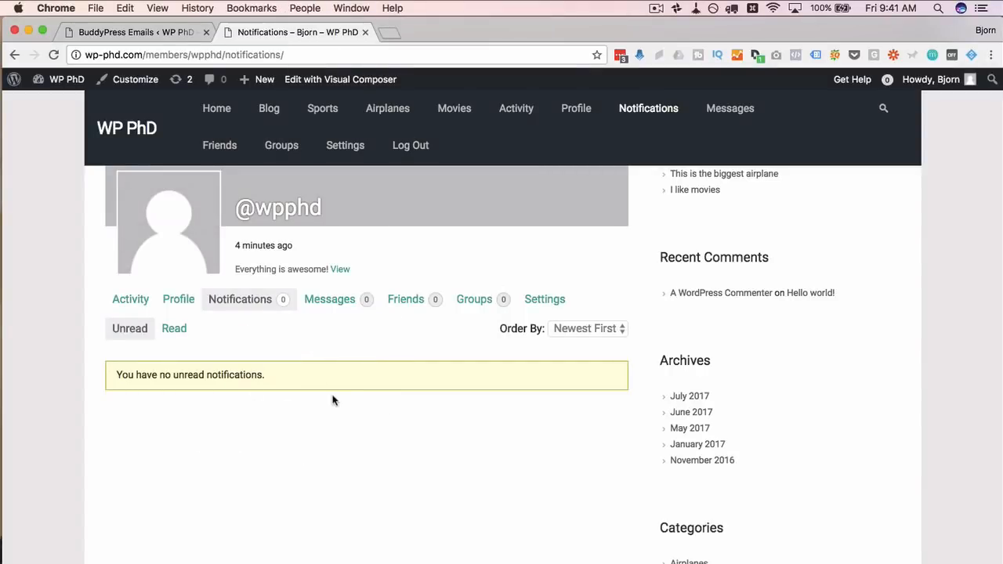
left_click(157, 38)
scroll(302, 337, "down", 3)
scroll(305, 351, "down", 6)
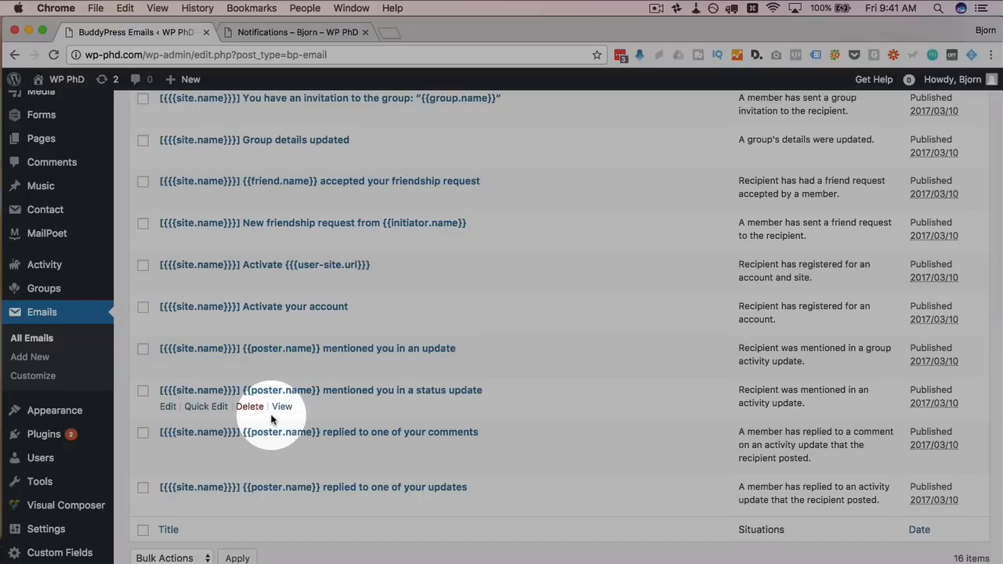
Open the email for an accepted group membership request for editing and examine its message text and the note about email tokens
scroll(347, 313, "up", 5)
scroll(348, 313, "up", 4)
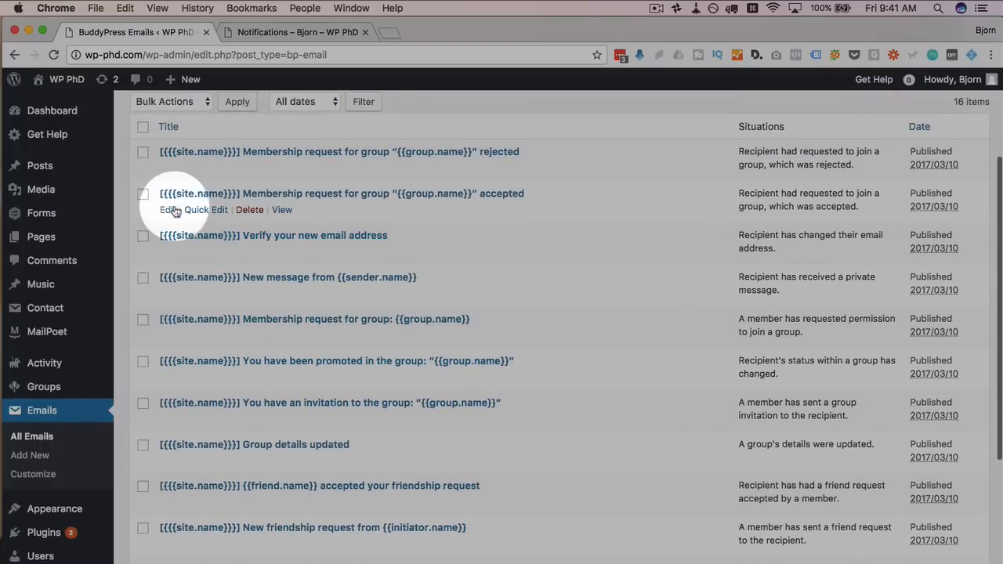
left_click(167, 210)
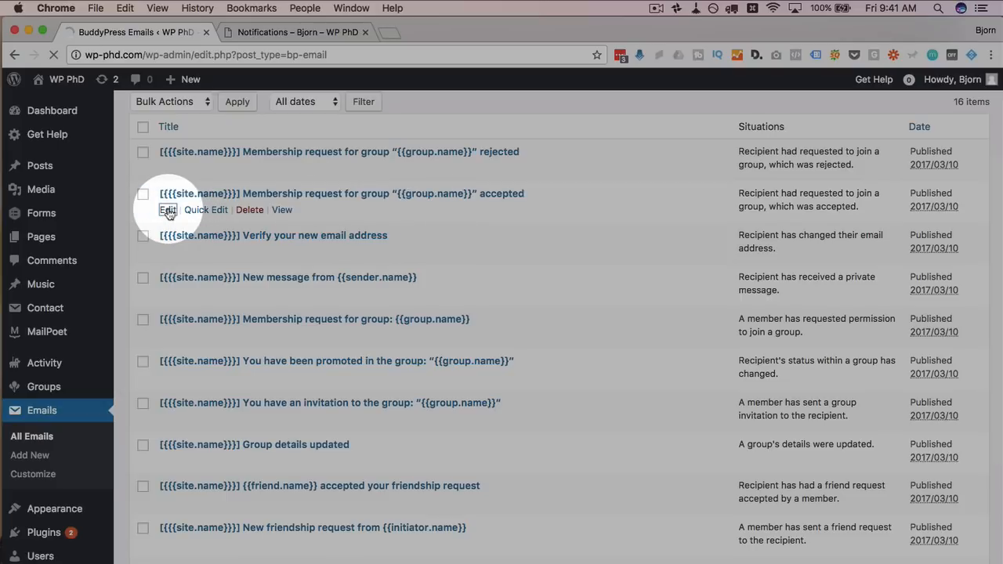
scroll(129, 303, "down", 2)
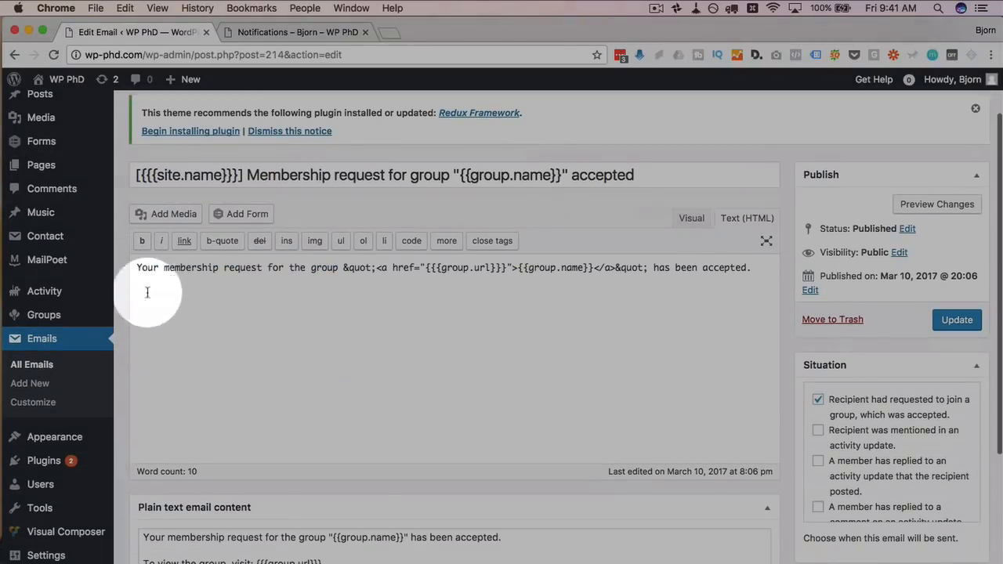
left_click_drag(135, 268, 683, 282)
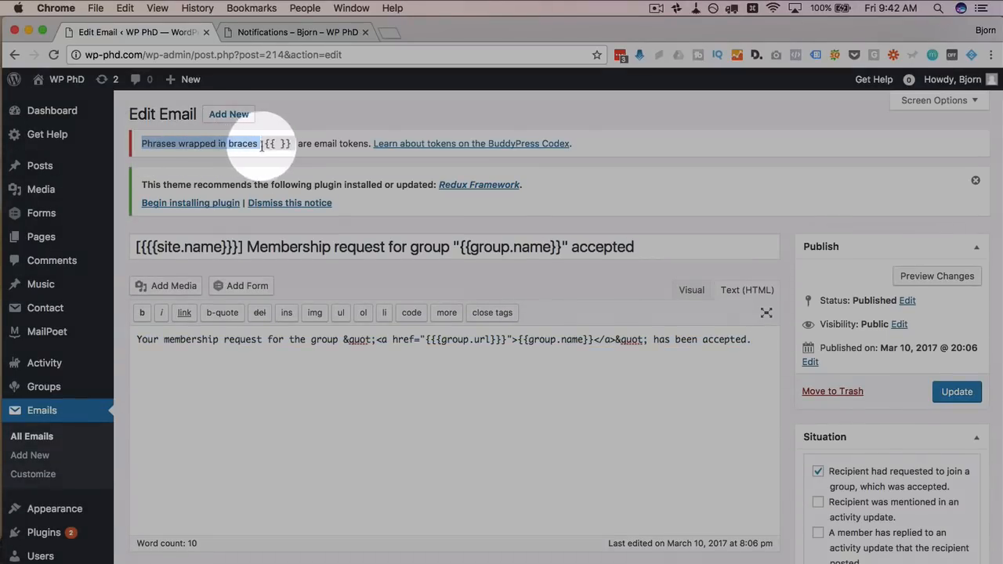
double_click(321, 146)
left_click_drag(320, 147, 356, 146)
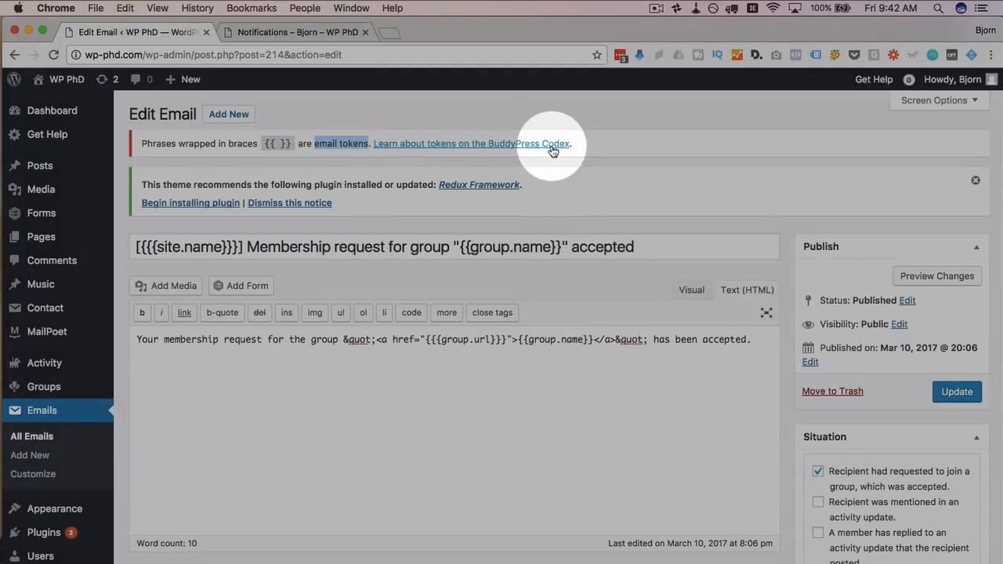
Open the BuddyPress Codex page on email tokens in a new tab and examine the global tokens available in all messages
left_click(517, 144, "super")
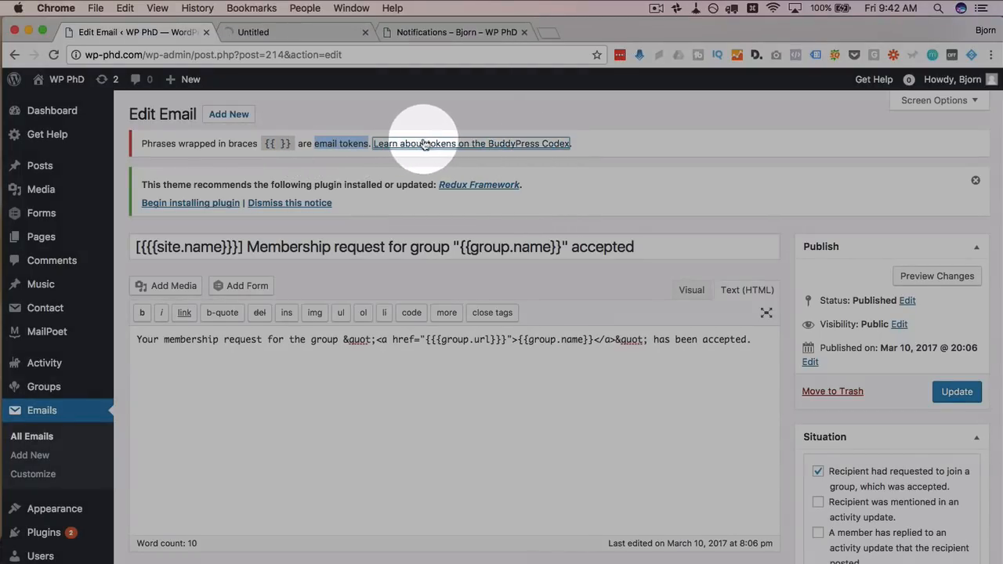
left_click(282, 32)
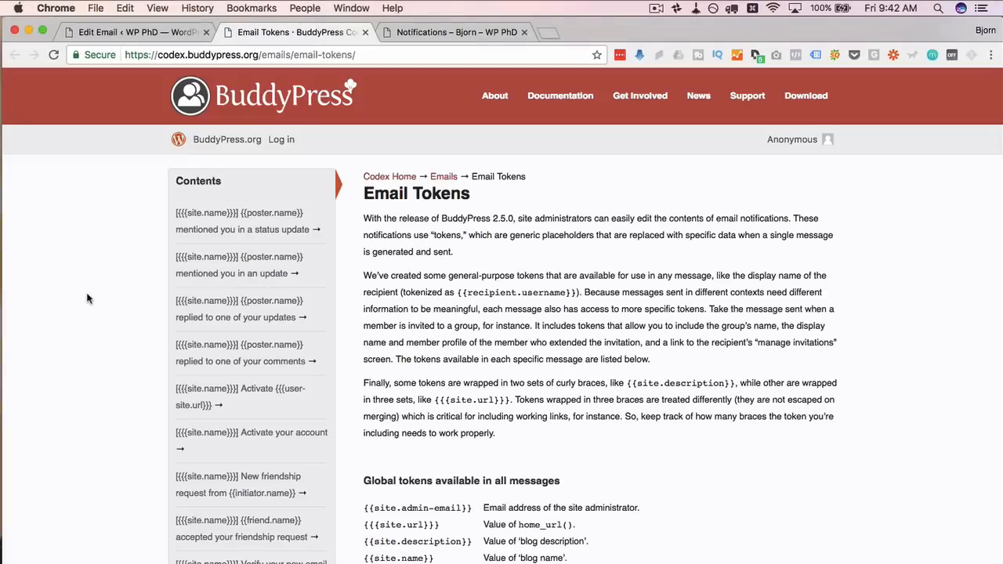
scroll(87, 298, "down", 5)
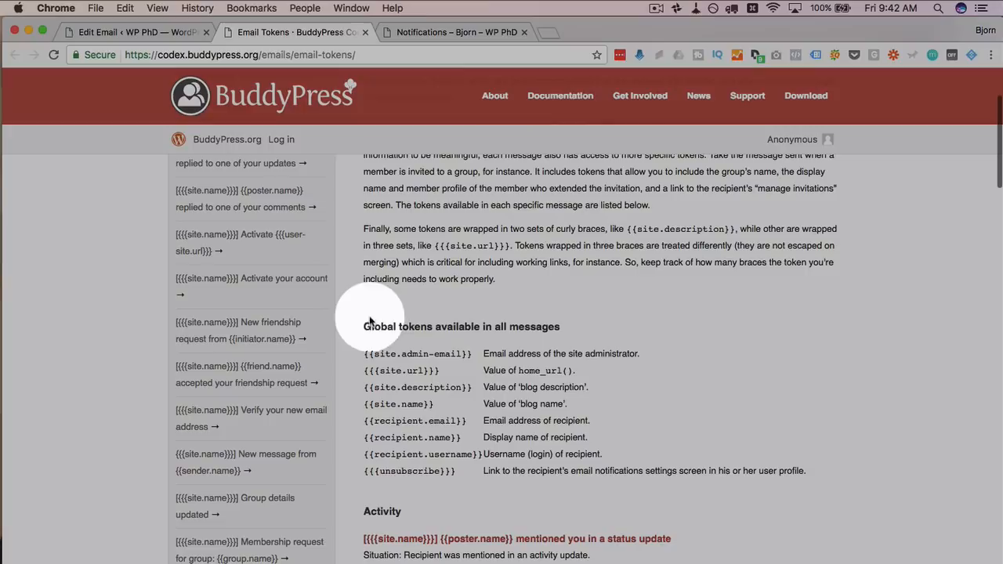
left_click_drag(365, 325, 572, 325)
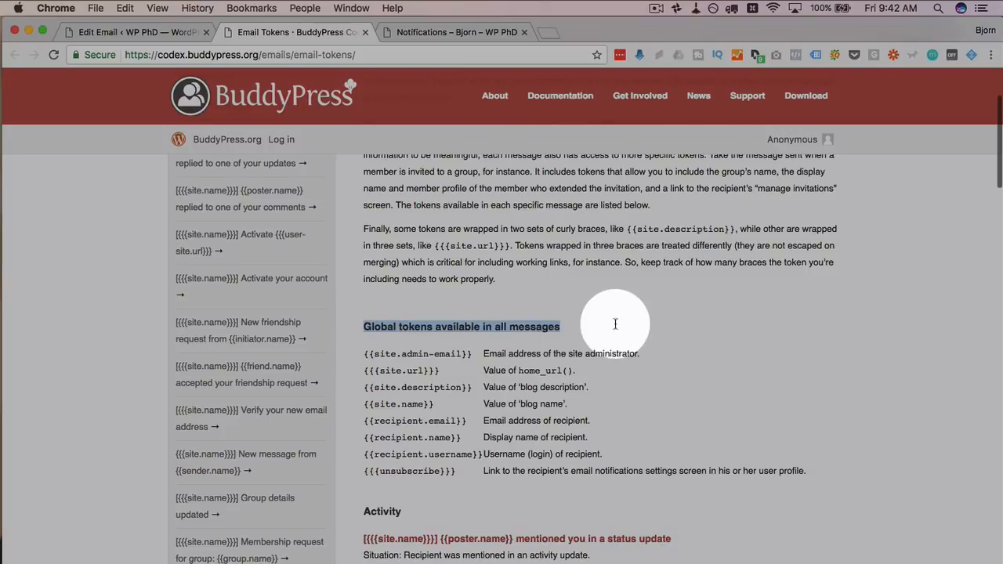
Read through the tokens for each specific email, from the activity mentions down to the group invitation
scroll(388, 339, "down", 6)
scroll(388, 345, "down", 3)
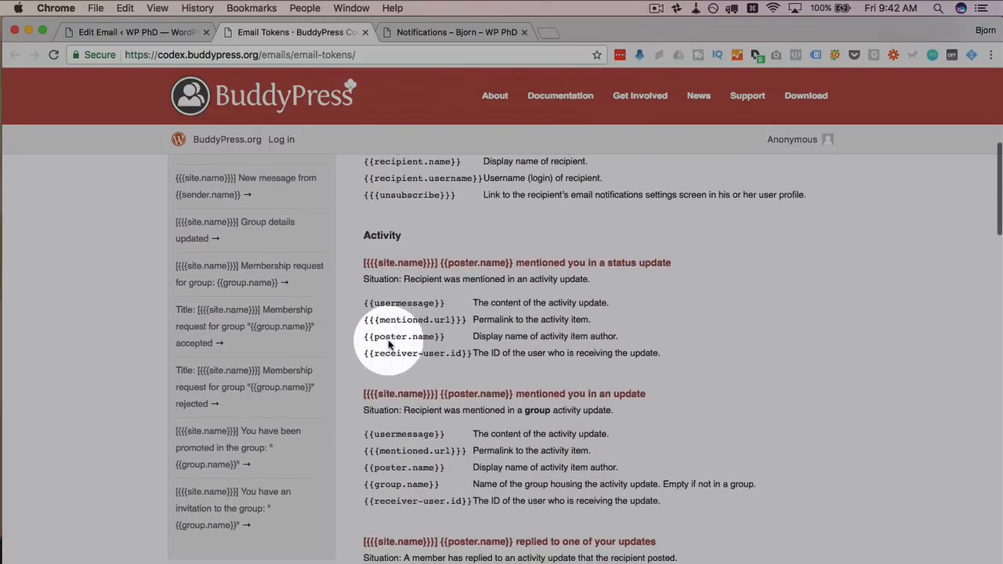
scroll(369, 373, "down", 20)
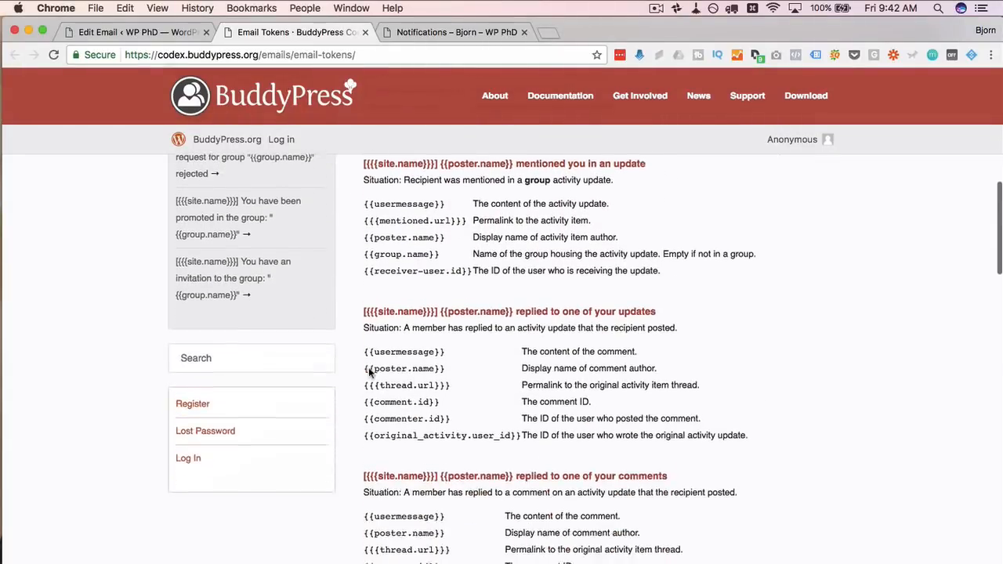
scroll(369, 373, "down", 20)
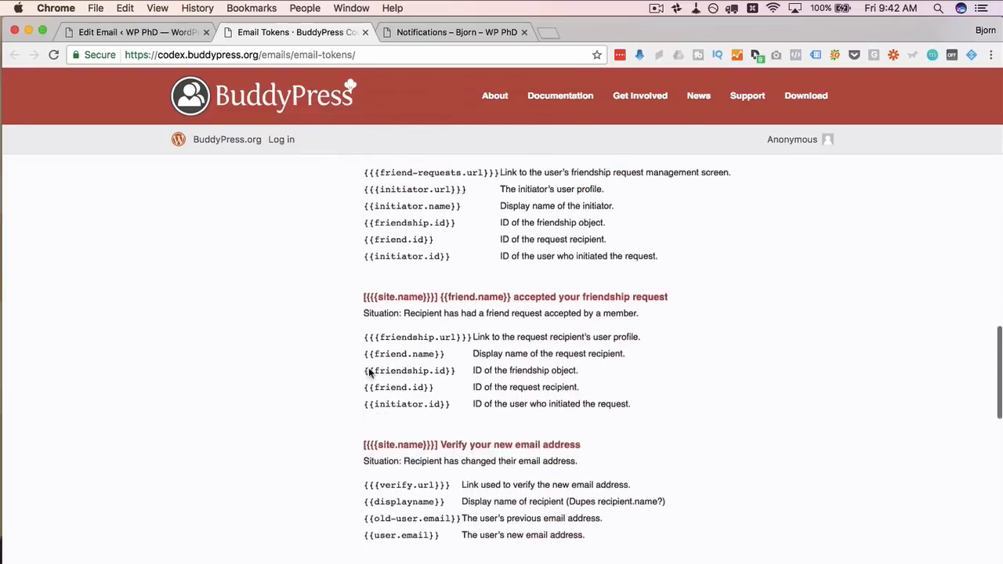
scroll(369, 369, "down", 14)
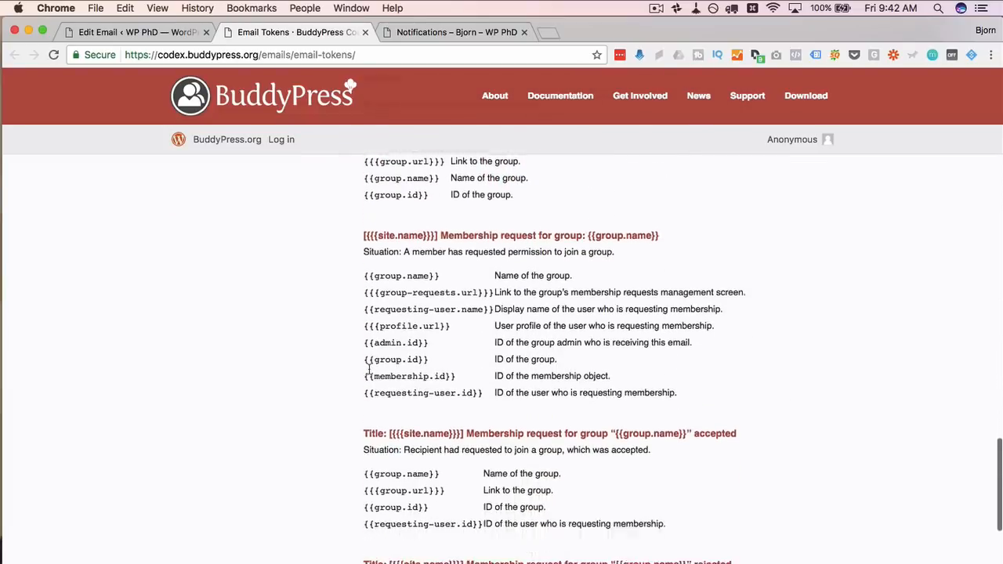
scroll(368, 369, "down", 5)
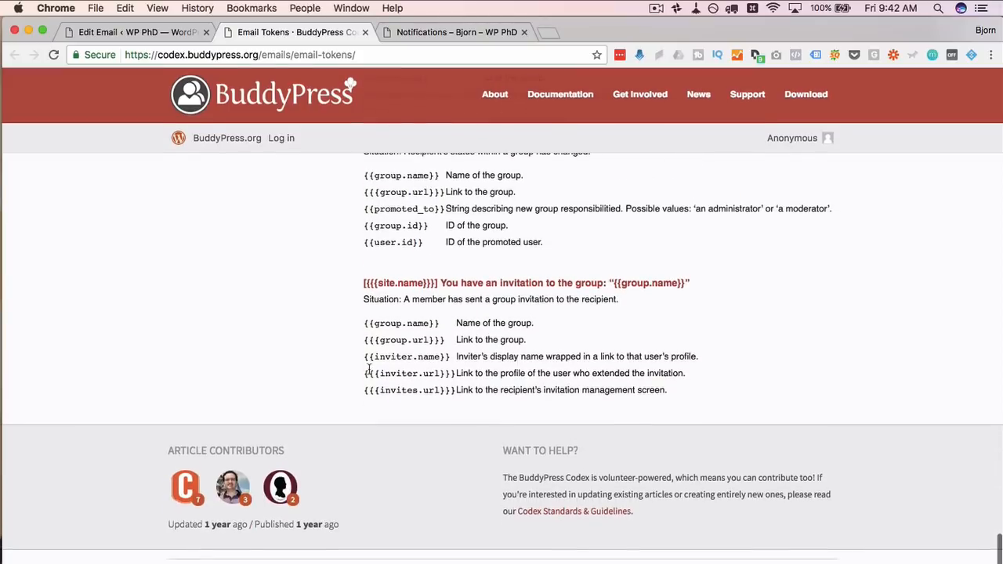
Return to the site admin, start a new BuddyPress email and examine all the situations that can trigger it
left_click(169, 36)
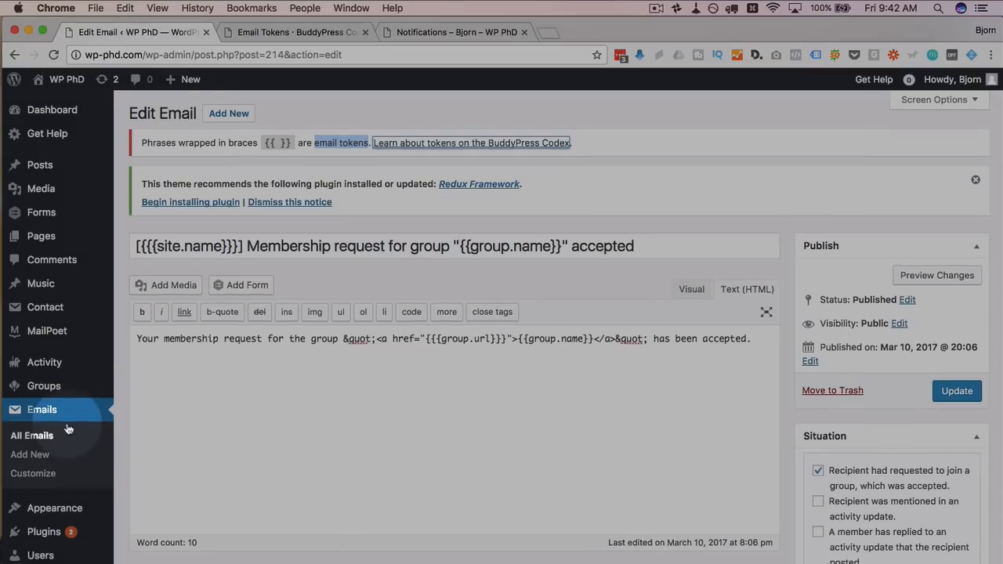
scroll(68, 431, "down", 2)
left_click(28, 396)
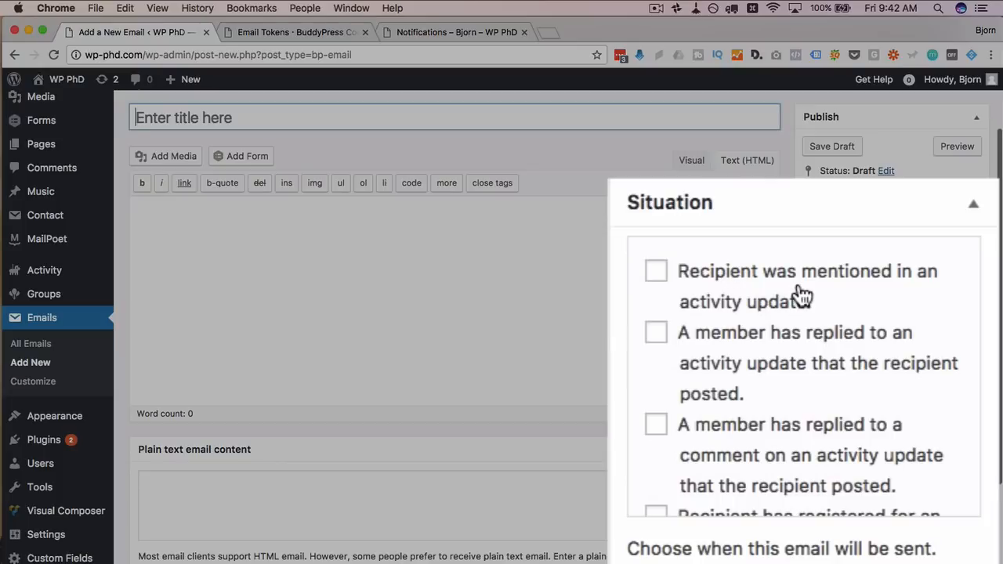
scroll(881, 337, "down", 3)
scroll(801, 294, "down", 10)
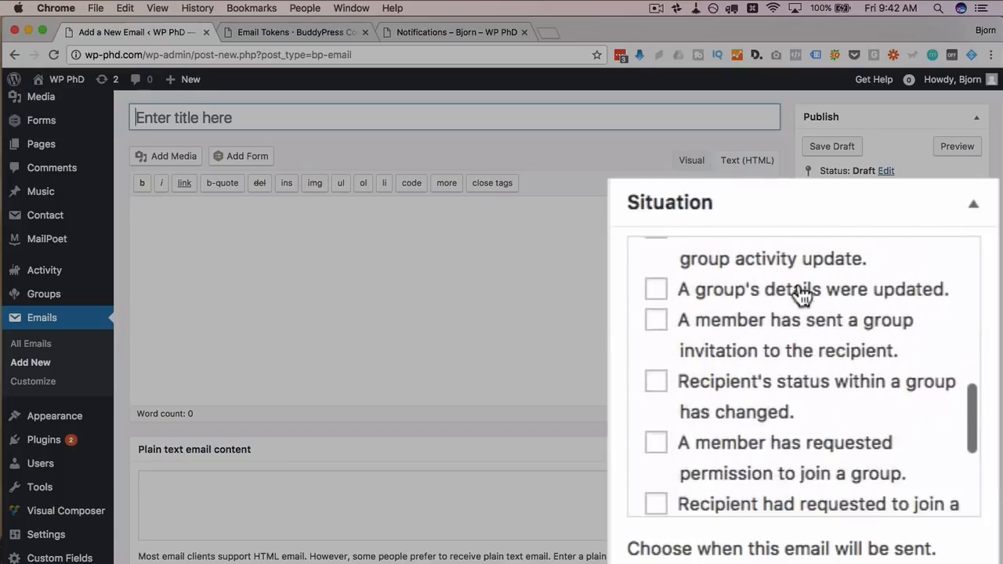
scroll(801, 293, "down", 1)
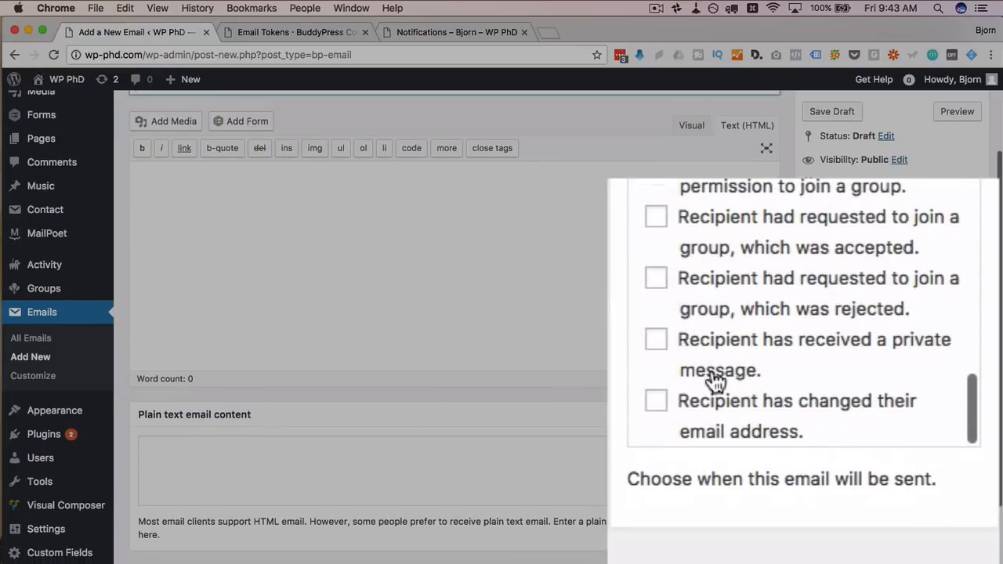
scroll(741, 495, "down", 3)
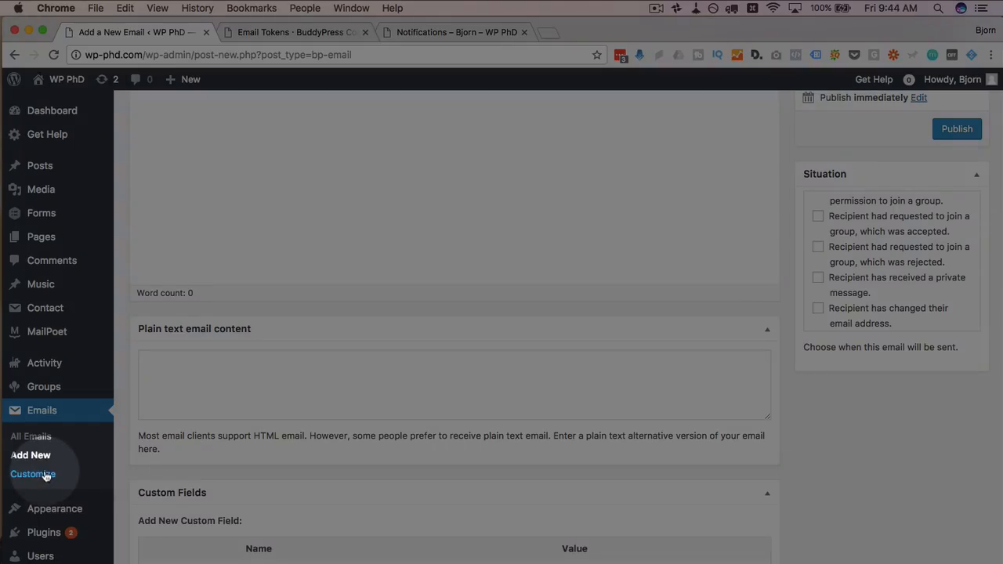
Open the BuddyPress email customizer in a new tab and examine the Header options and the title in the email preview
left_click(33, 474, "super")
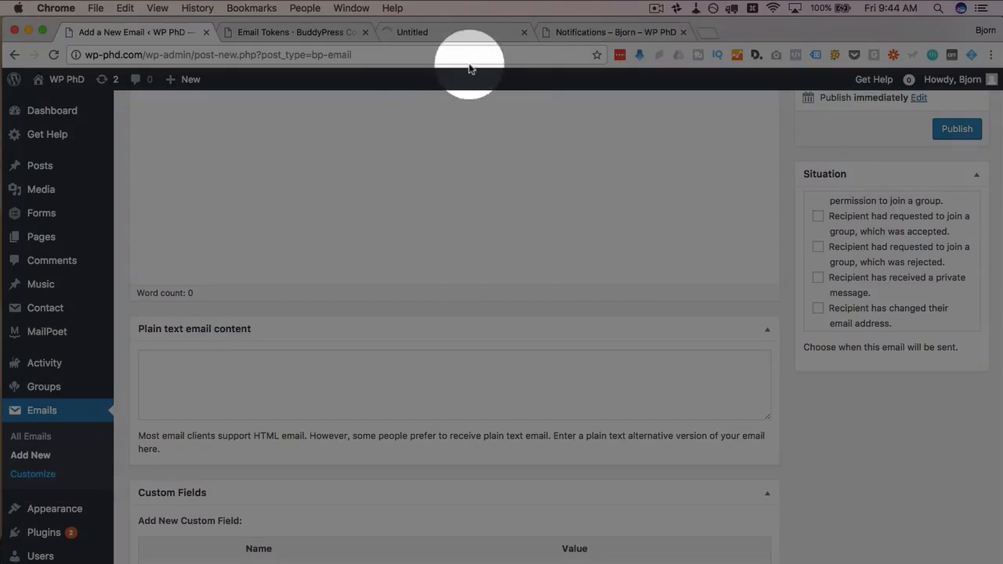
left_click(458, 35)
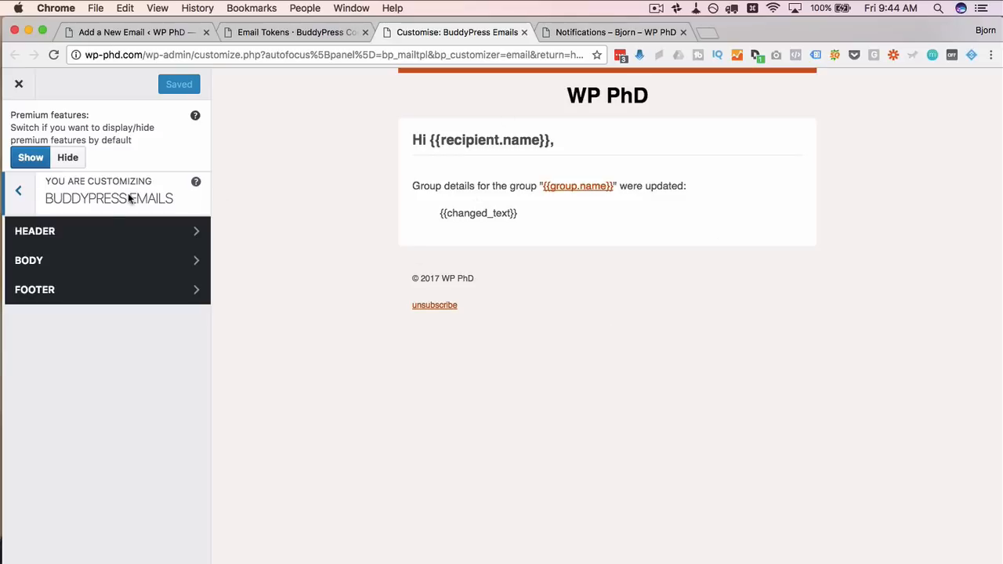
left_click(38, 237)
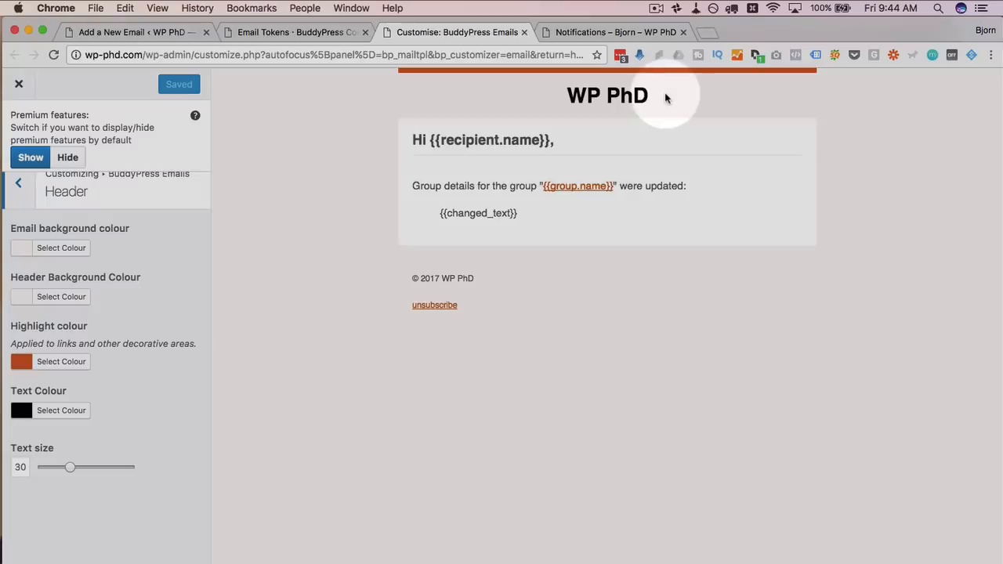
left_click_drag(666, 94, 522, 101)
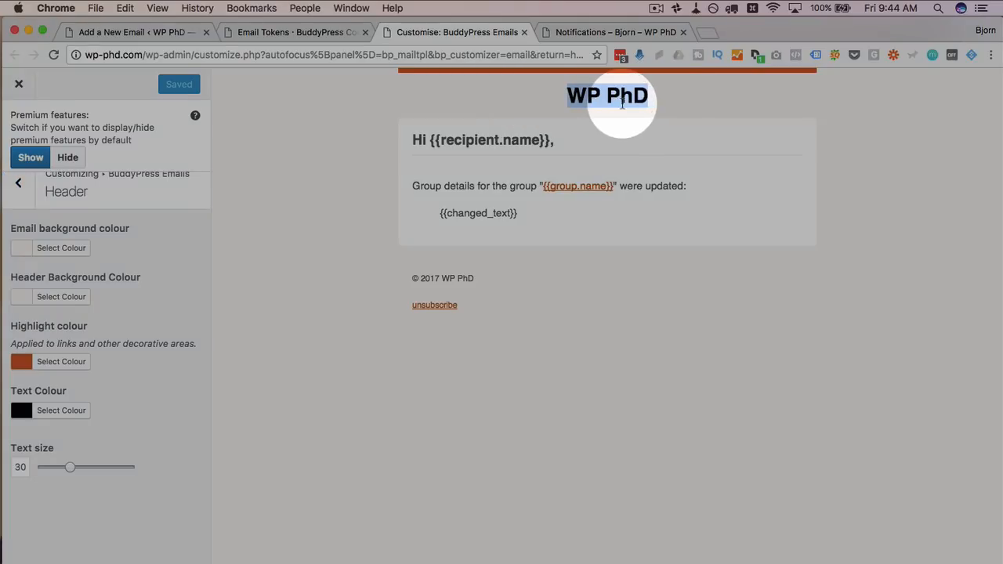
Open the General Settings in a new tab and compare the Site Title with the header title in the email preview
left_click(129, 32)
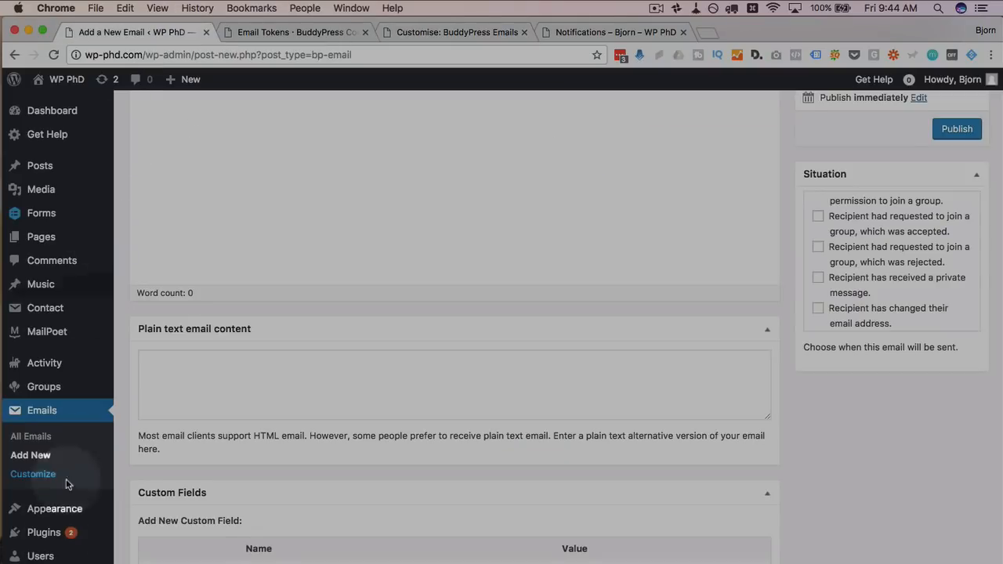
scroll(55, 534, "down", 3)
mouse_move(55, 531)
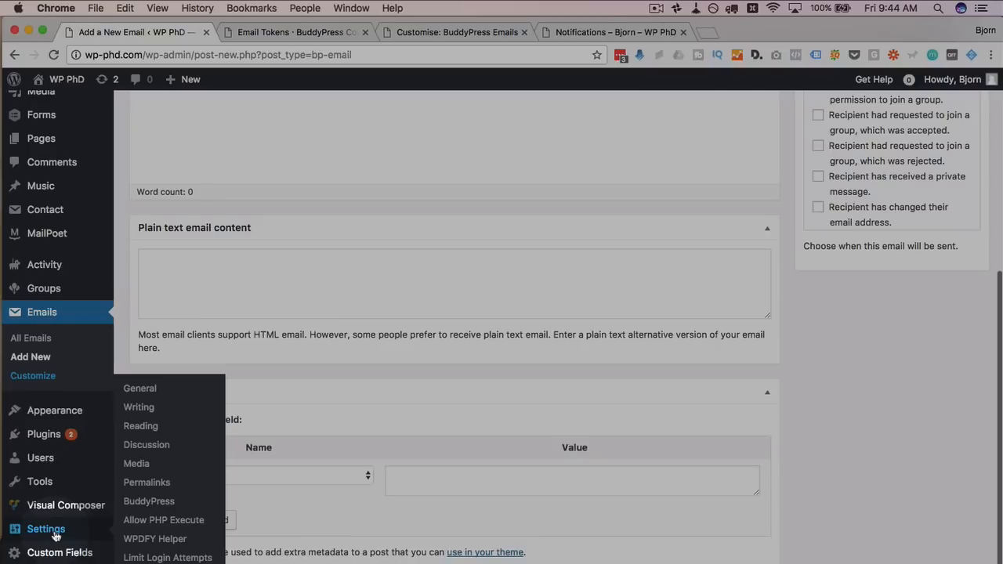
left_click(141, 389, "super")
left_click(600, 32)
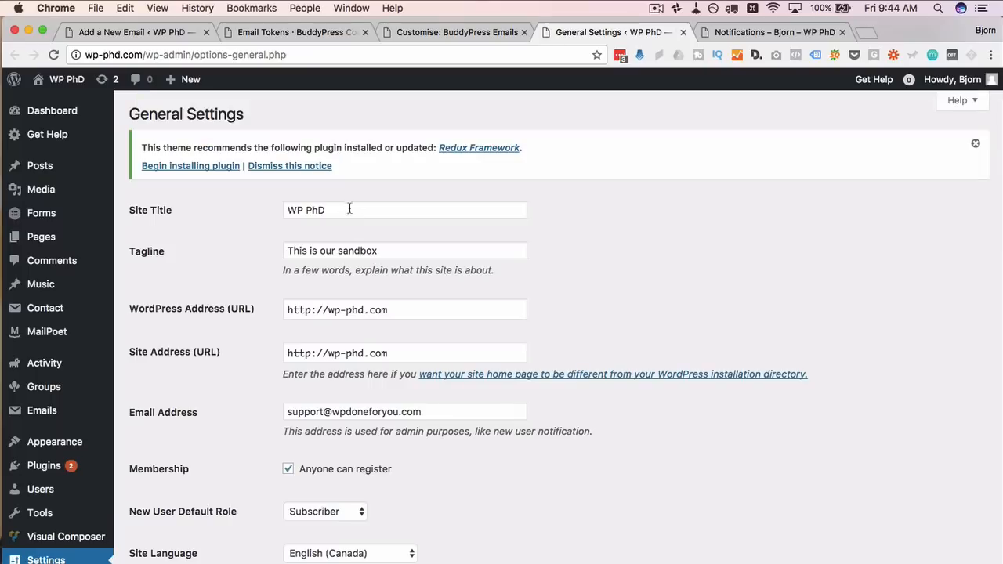
left_click_drag(349, 209, 235, 207)
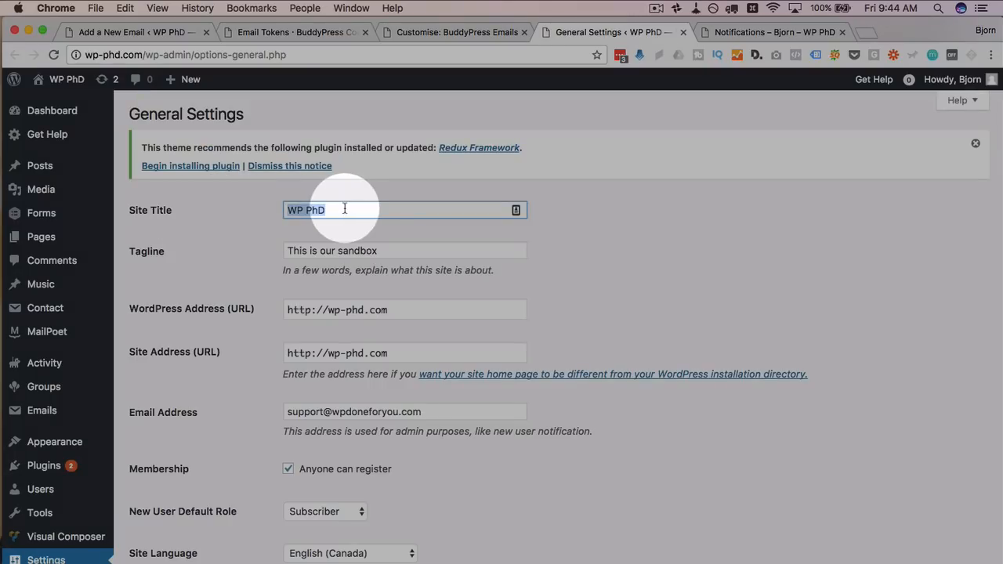
left_click(401, 32)
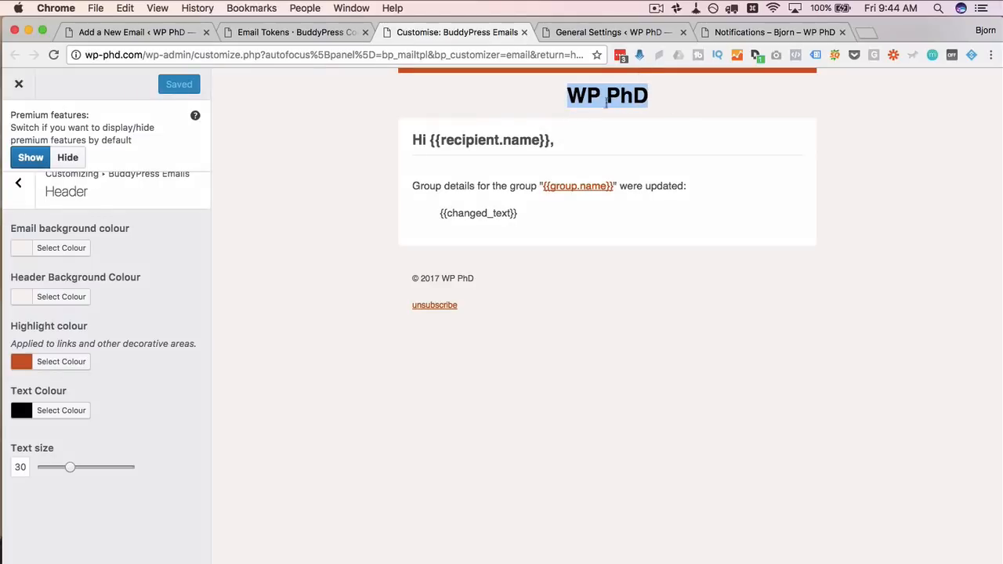
left_click(594, 32)
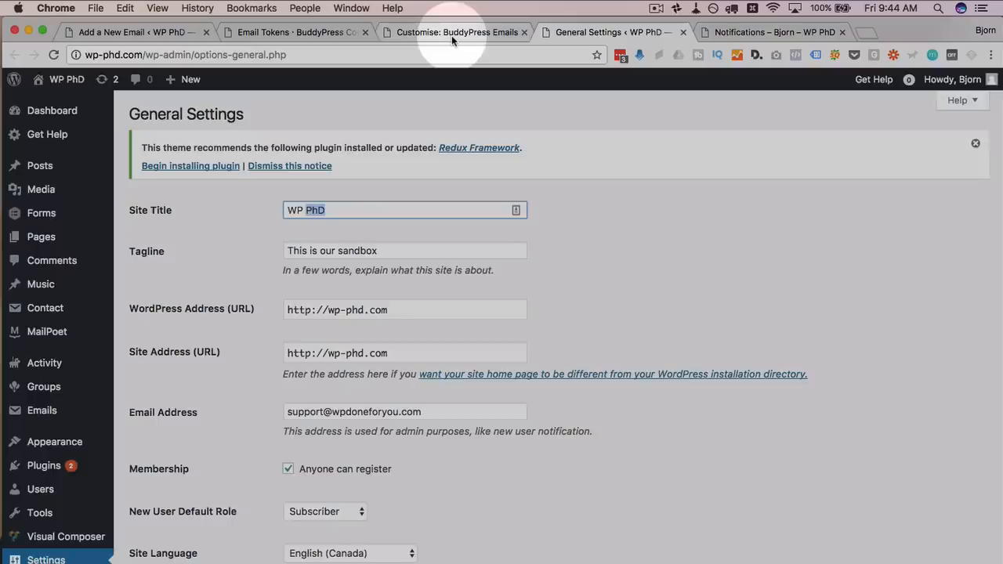
Examine the Body and Footer options in the BuddyPress email customizer
left_click(452, 36)
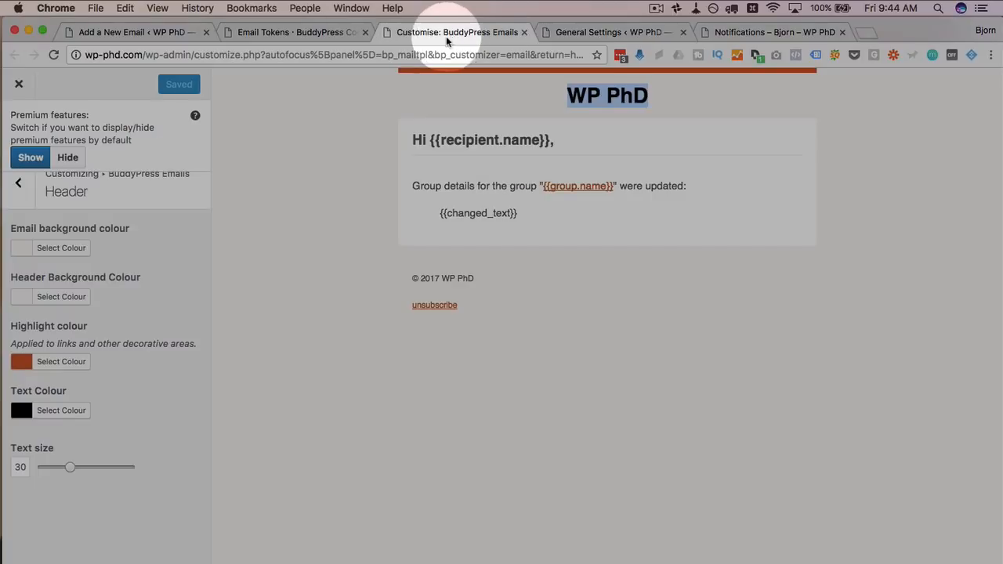
left_click(18, 190)
left_click(54, 266)
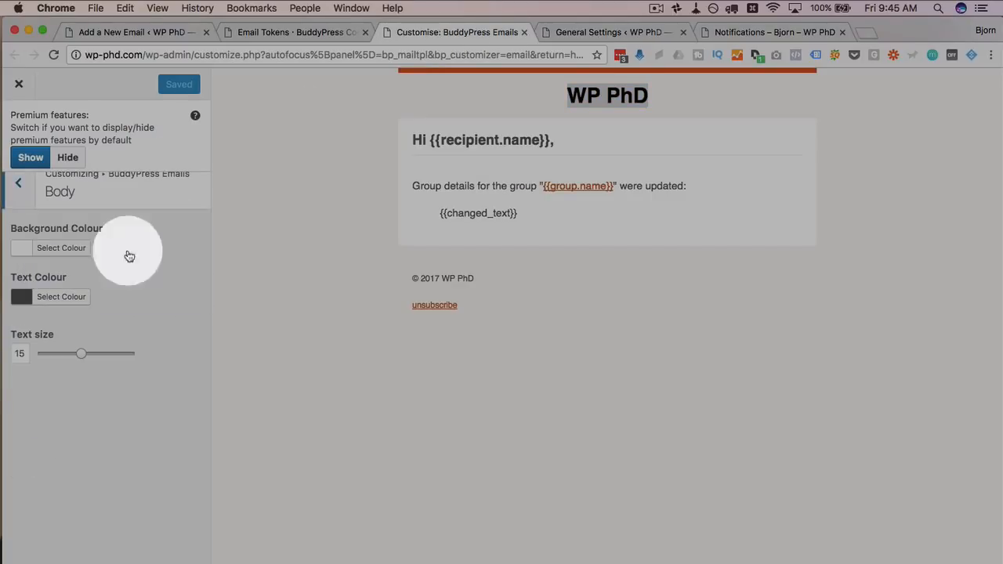
left_click(19, 188)
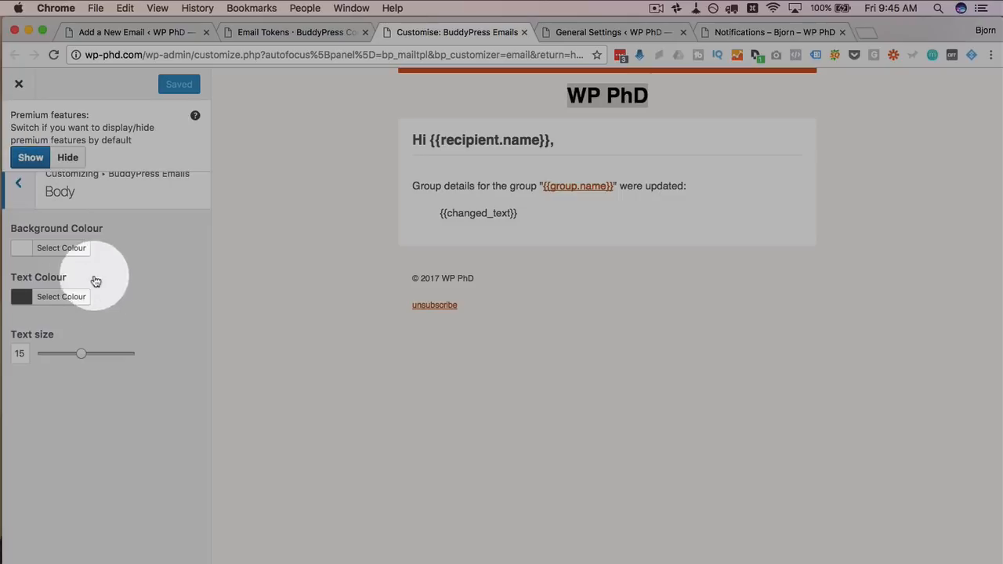
left_click(93, 292)
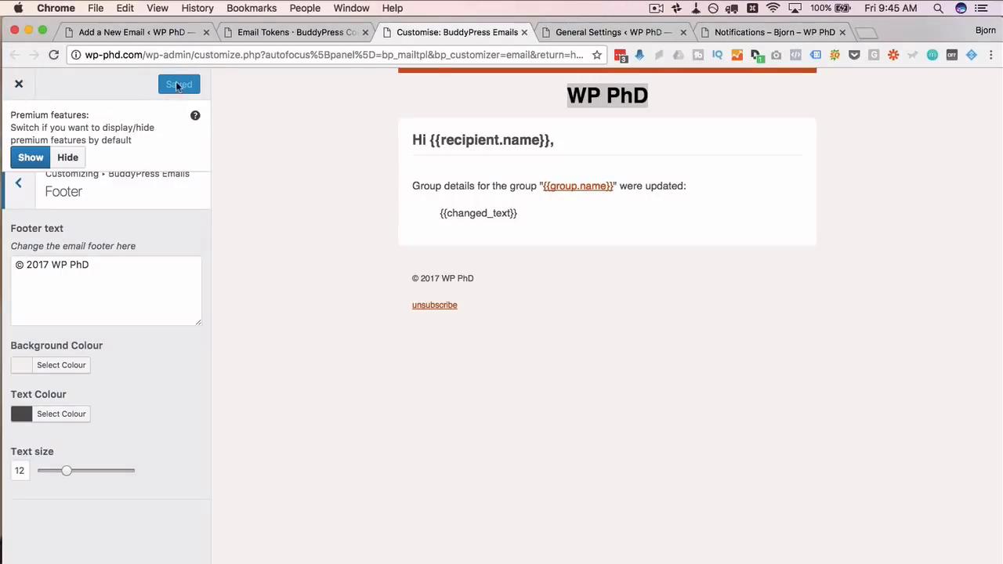
Close the email customizer and go back to the list of all BuddyPress emails in the admin
left_click(18, 87)
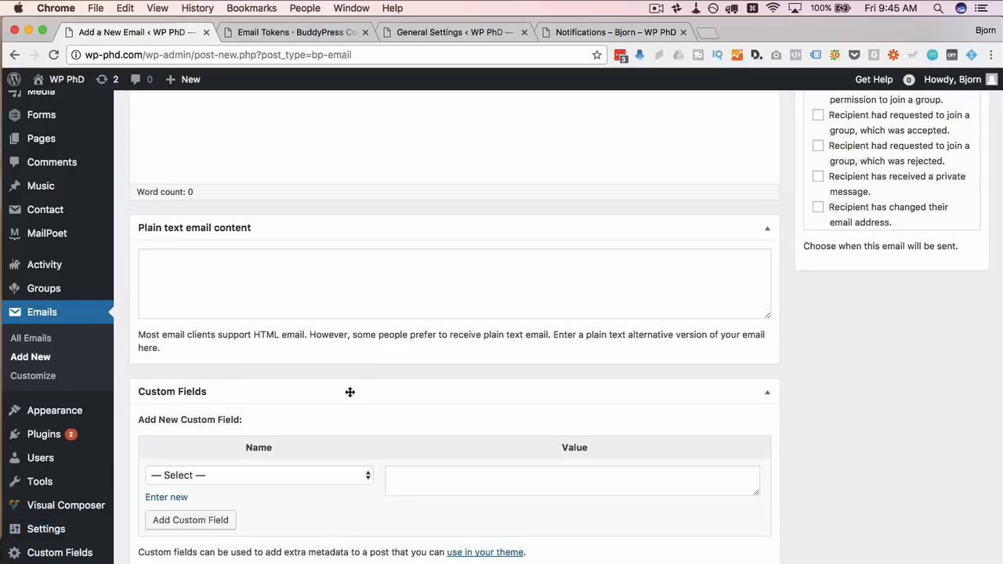
scroll(349, 391, "up", 1)
left_click(55, 357)
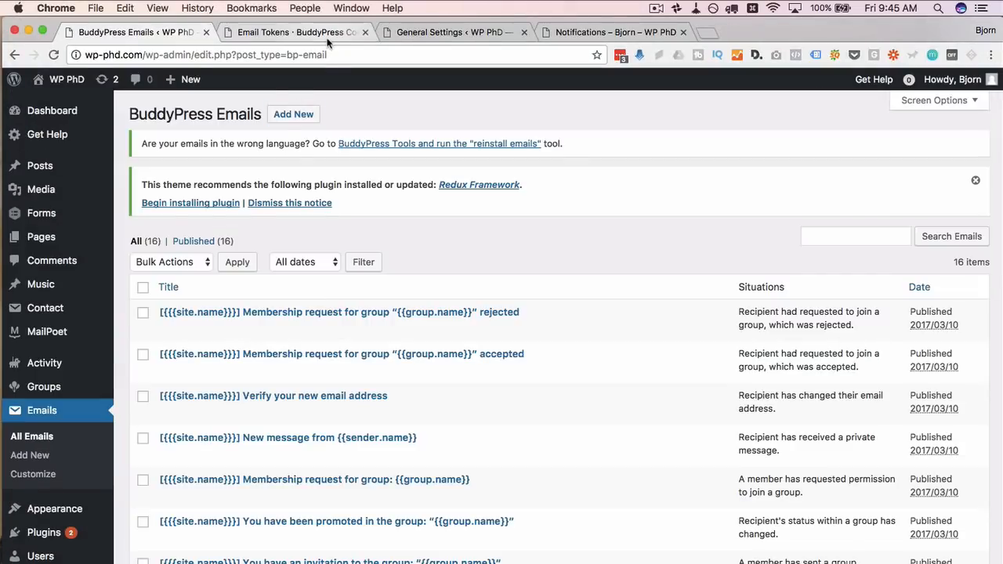
Go to the member's profile on the live site and look through its notifications, messages, friends and groups
left_click(567, 35)
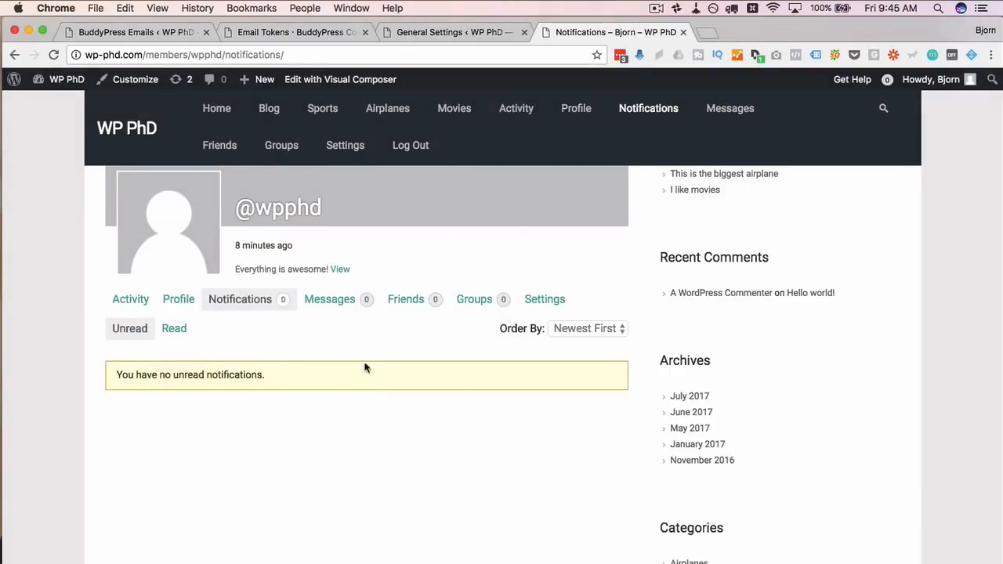
left_click(335, 305)
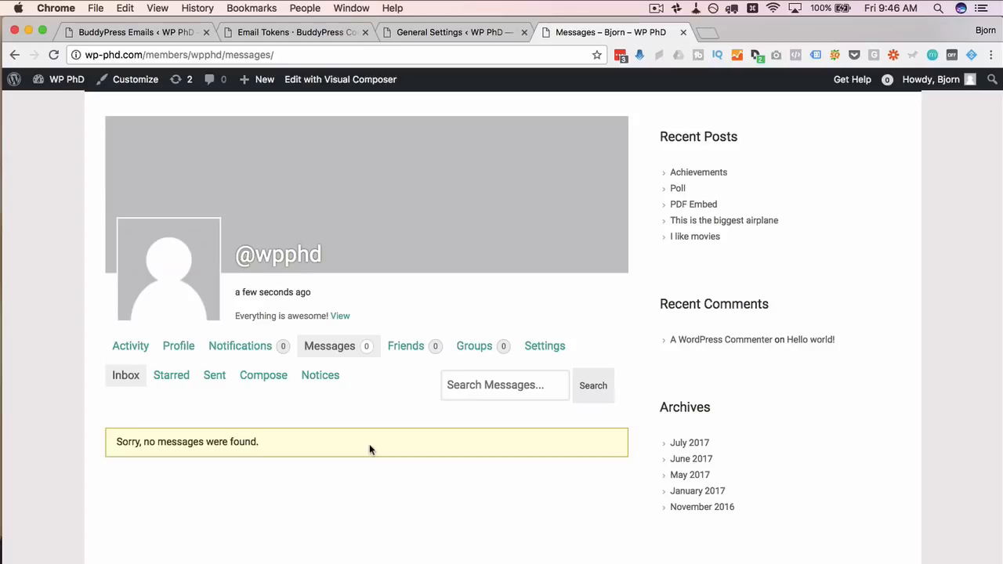
scroll(318, 430, "down", 2)
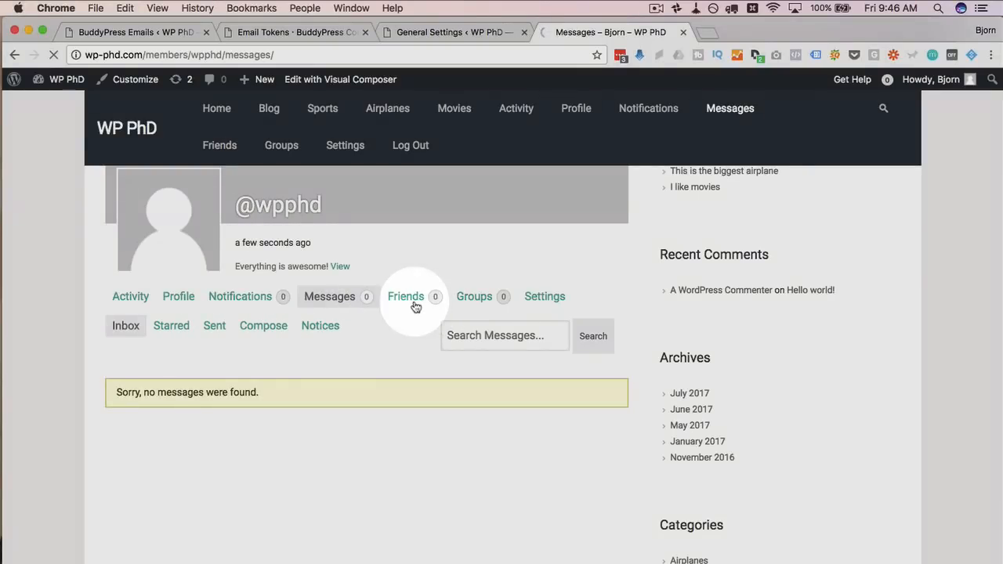
left_click(415, 306)
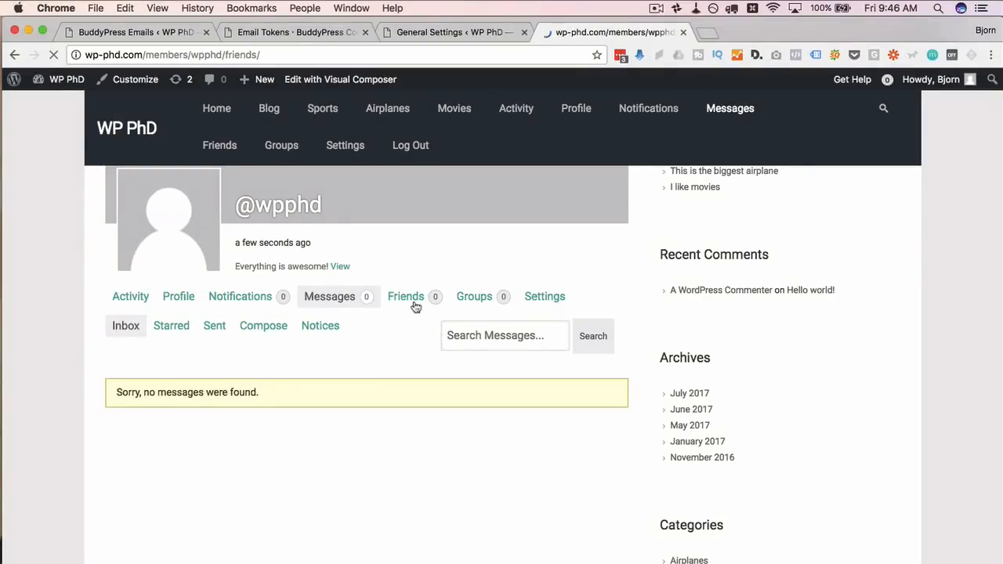
scroll(234, 518, "down", 5)
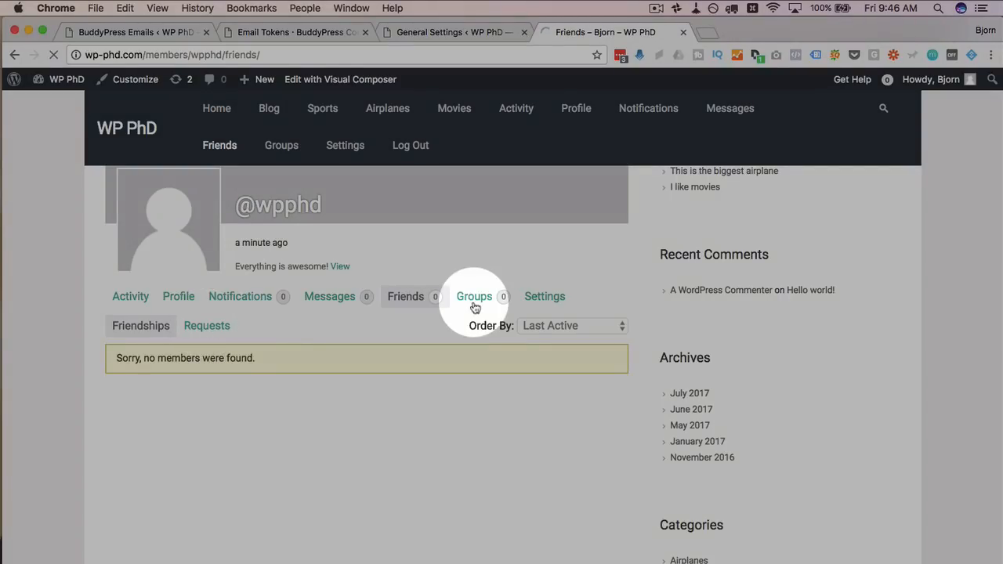
left_click(474, 299)
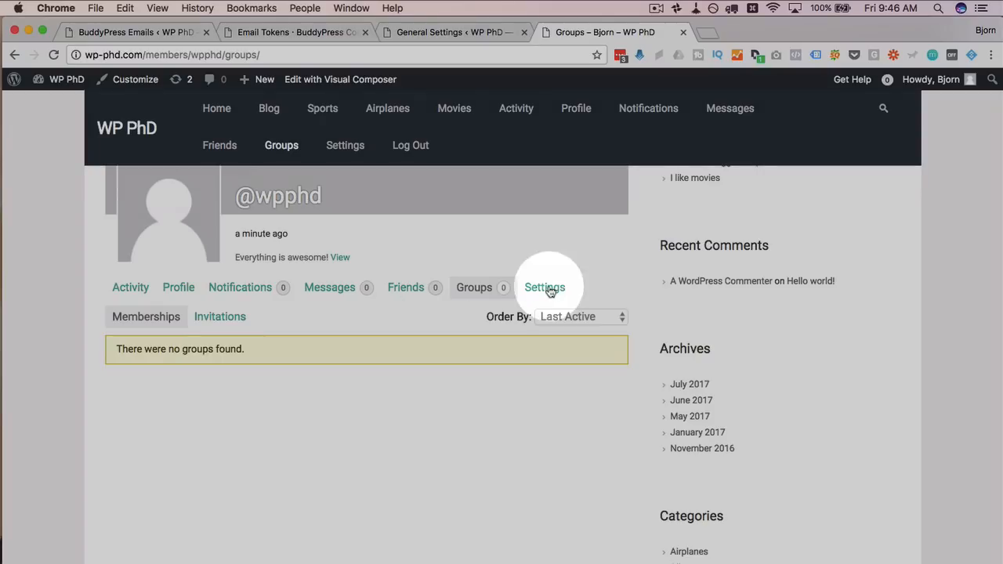
Open the member's general account settings and examine the account email and password change fields
left_click(549, 289)
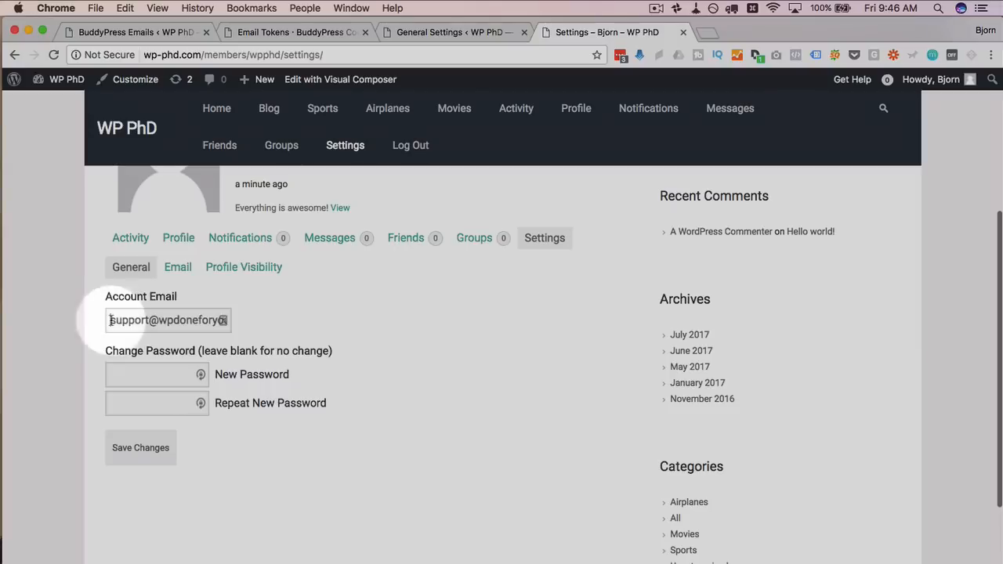
left_click_drag(111, 318, 358, 325)
left_click(148, 374)
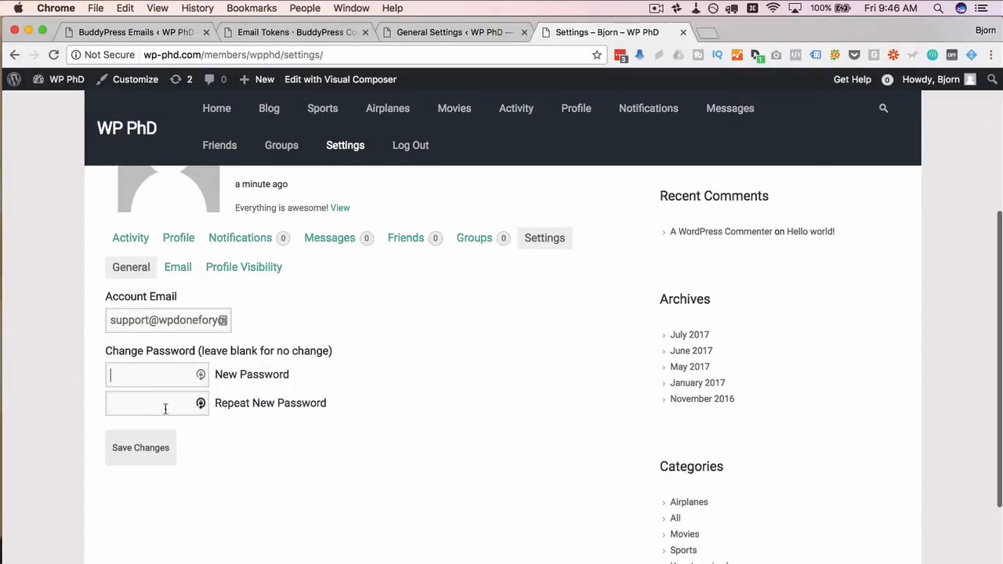
Open the member's email settings and review the notices for activity, messages, friends and groups
left_click(178, 268)
scroll(78, 416, "down", 2)
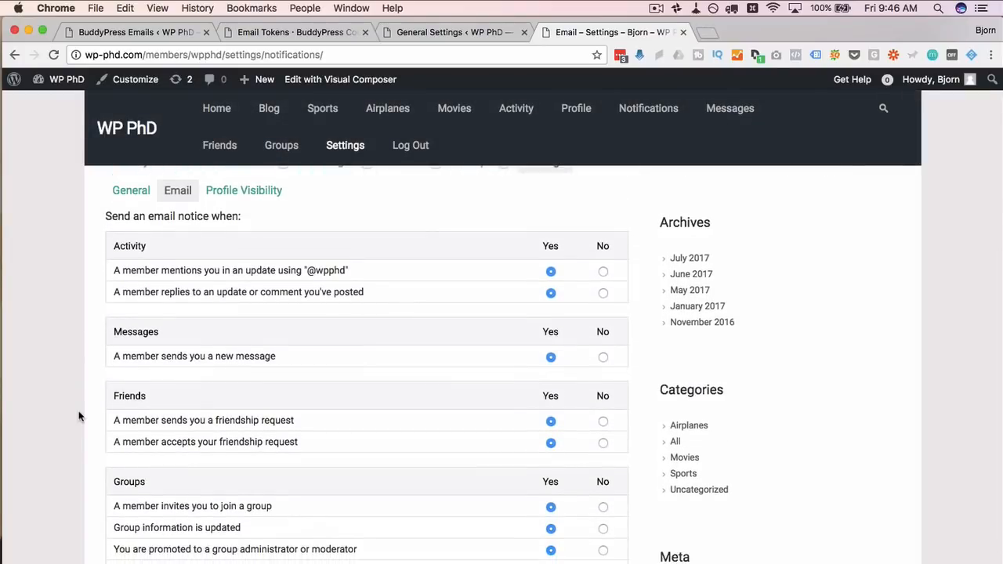
scroll(305, 416, "down", 3)
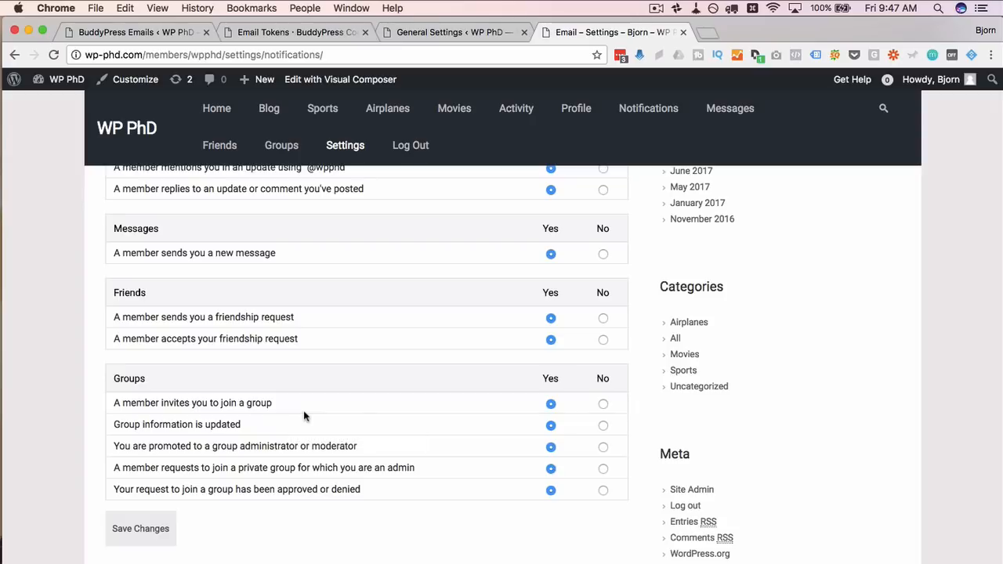
scroll(252, 523, "down", 1)
left_click_drag(114, 448, 460, 463)
left_click(460, 463)
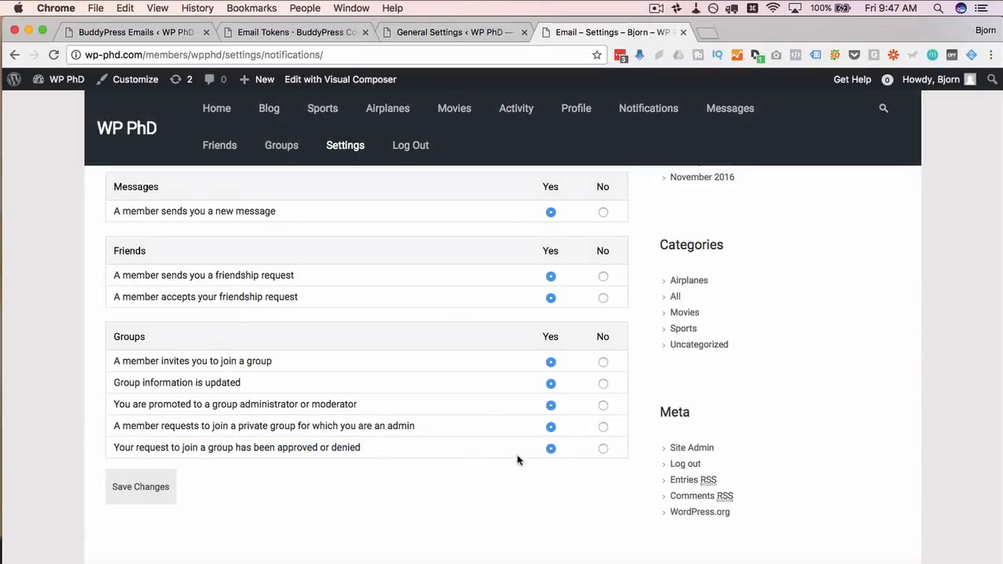
Set the email notices for approved or denied group join requests and for mentions in an update to No
left_click(604, 451)
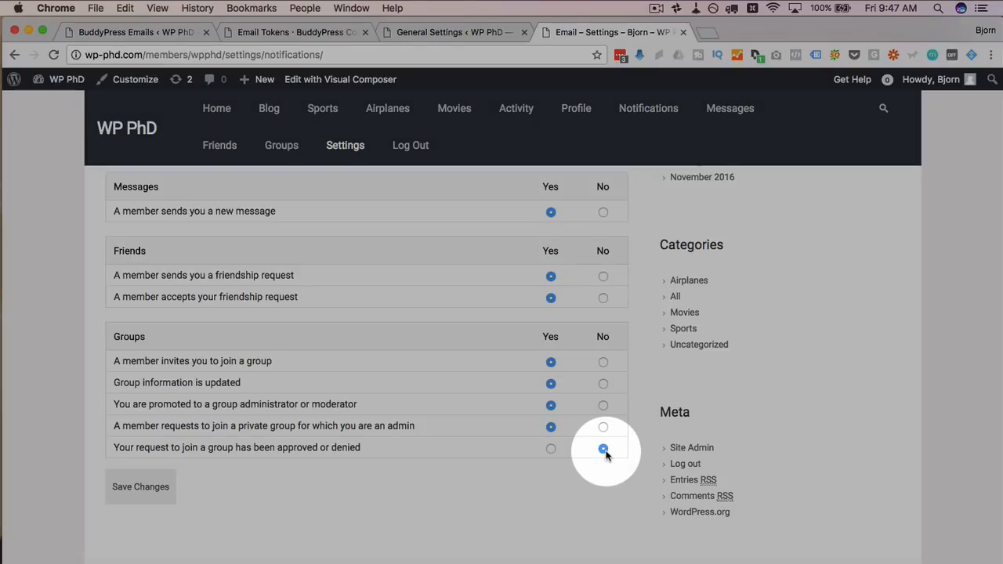
scroll(503, 455, "up", 5)
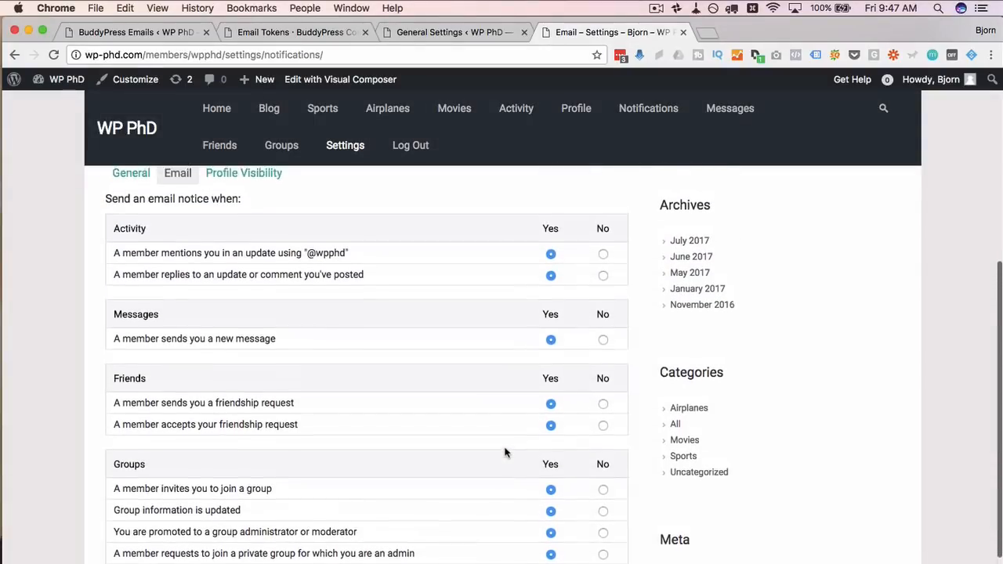
left_click_drag(49, 267, 351, 268)
left_click(602, 269)
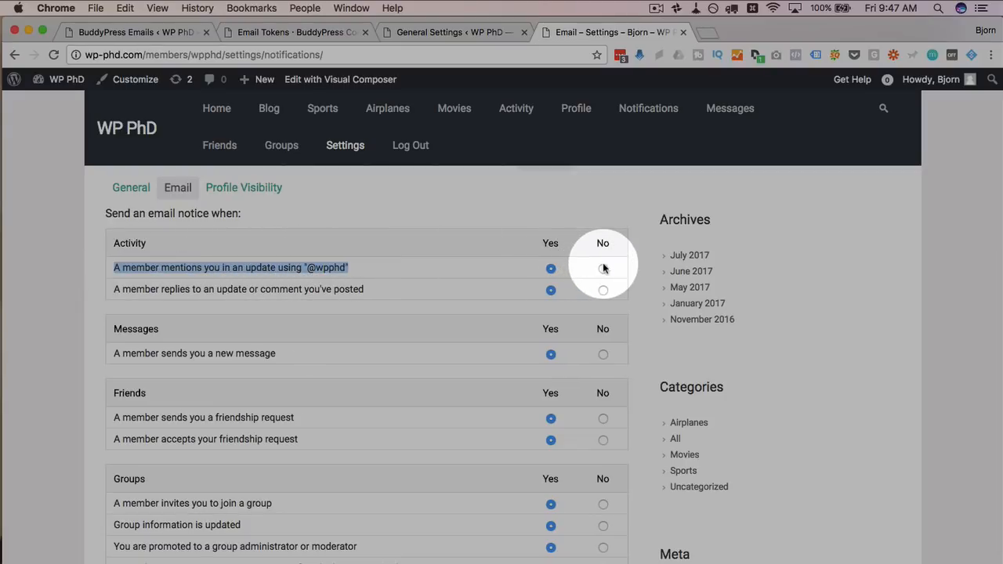
Review the changed email notice choices through to the end of the member's email settings
scroll(234, 350, "down", 1)
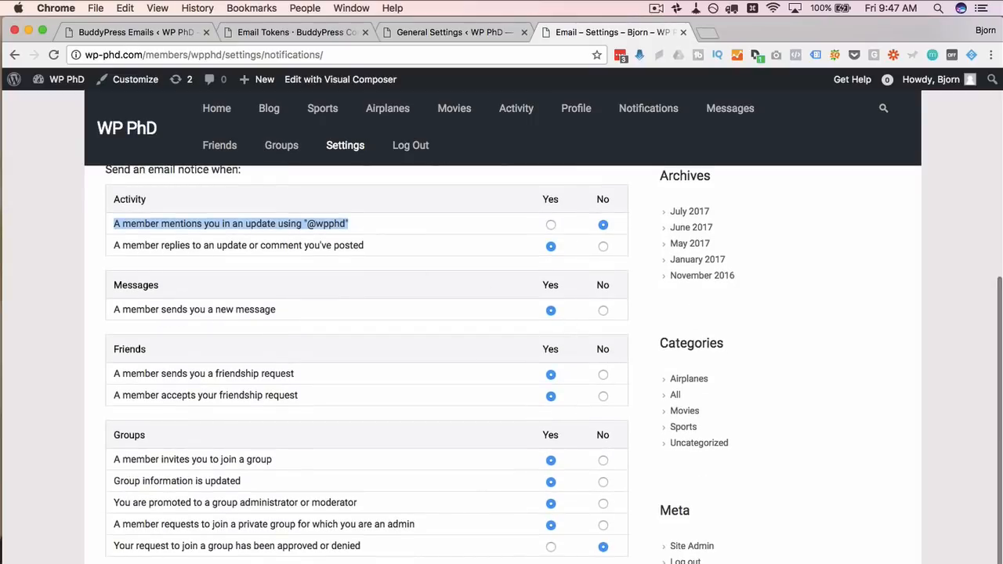
scroll(366, 360, "down", 1)
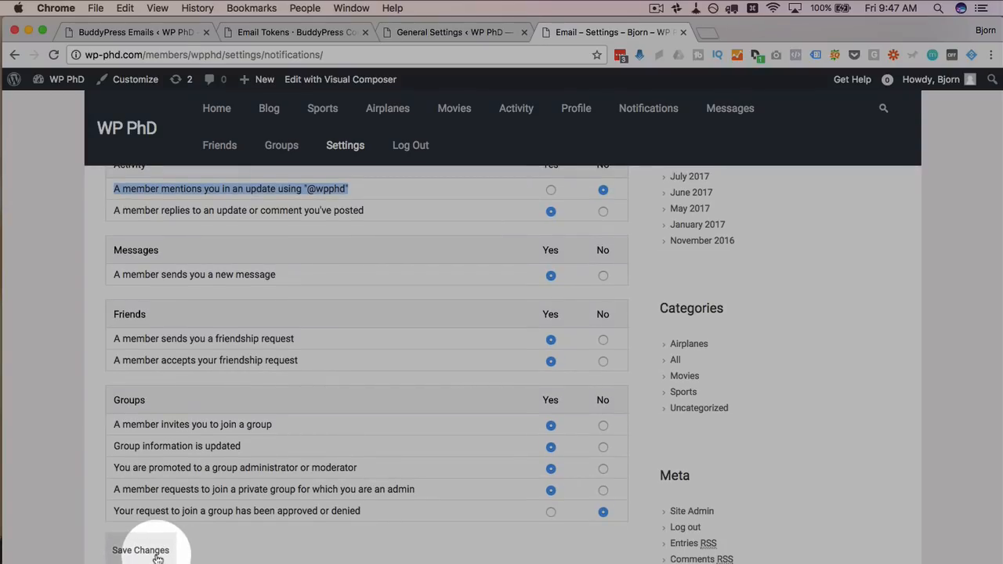
left_click(148, 552)
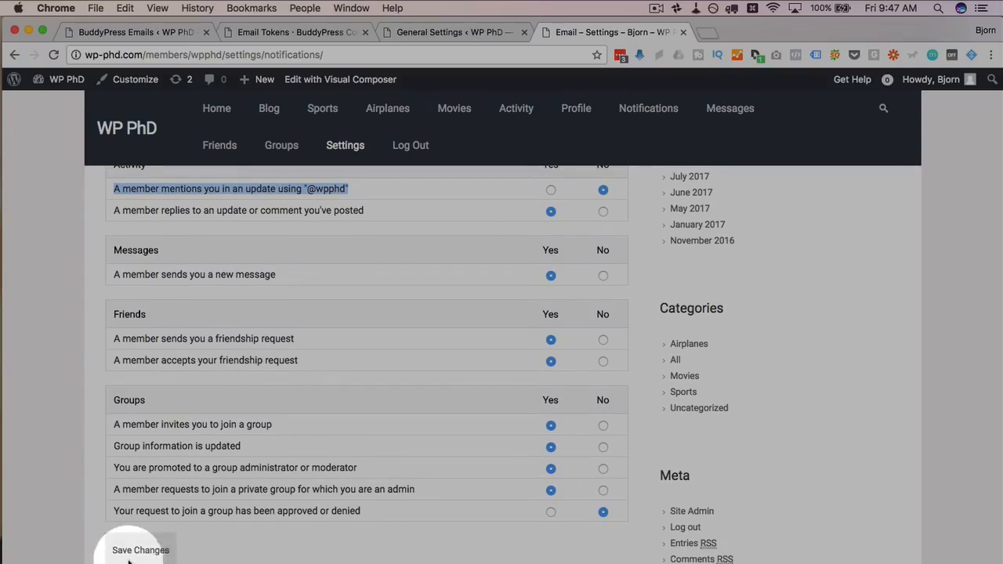
scroll(81, 439, "up", 2)
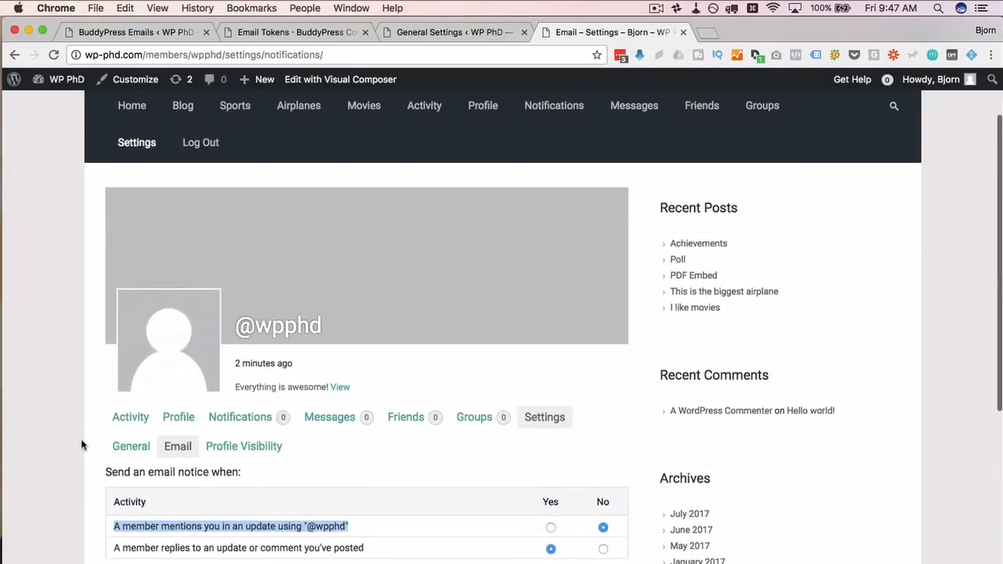
scroll(74, 390, "up", 2)
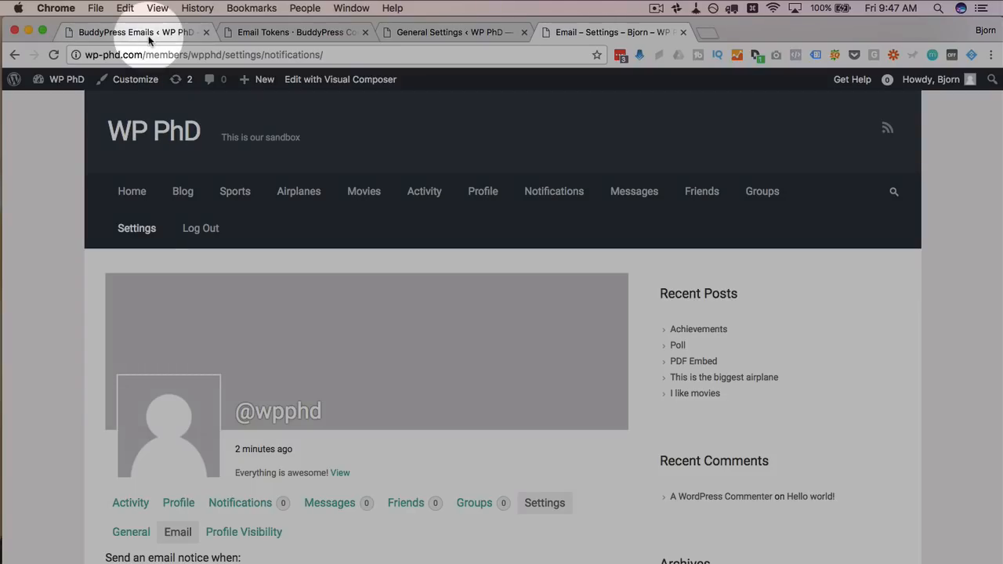
Go to the WordPress admin's General settings and check the Membership option that lets anyone register
left_click(148, 35)
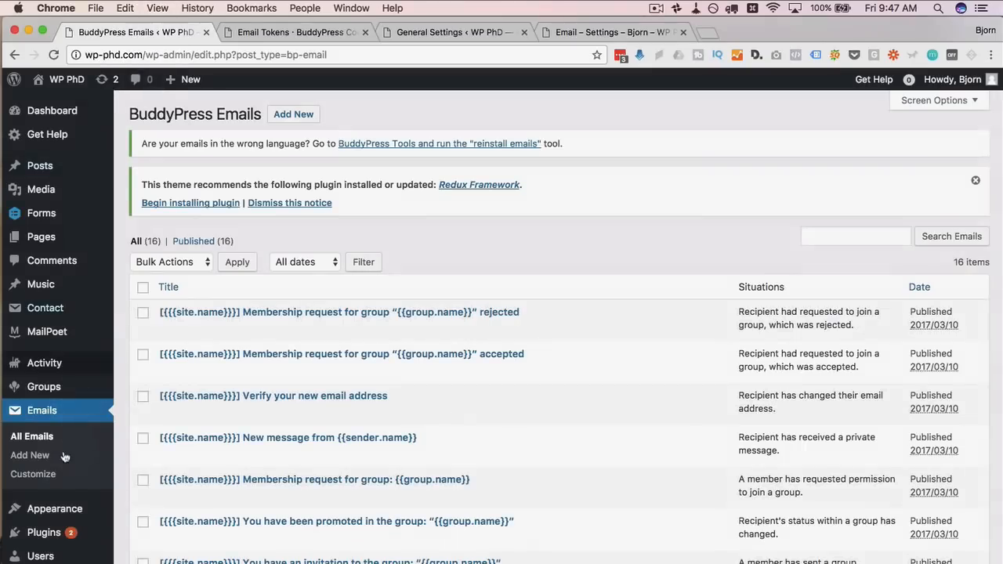
scroll(69, 441, "down", 4)
mouse_move(41, 536)
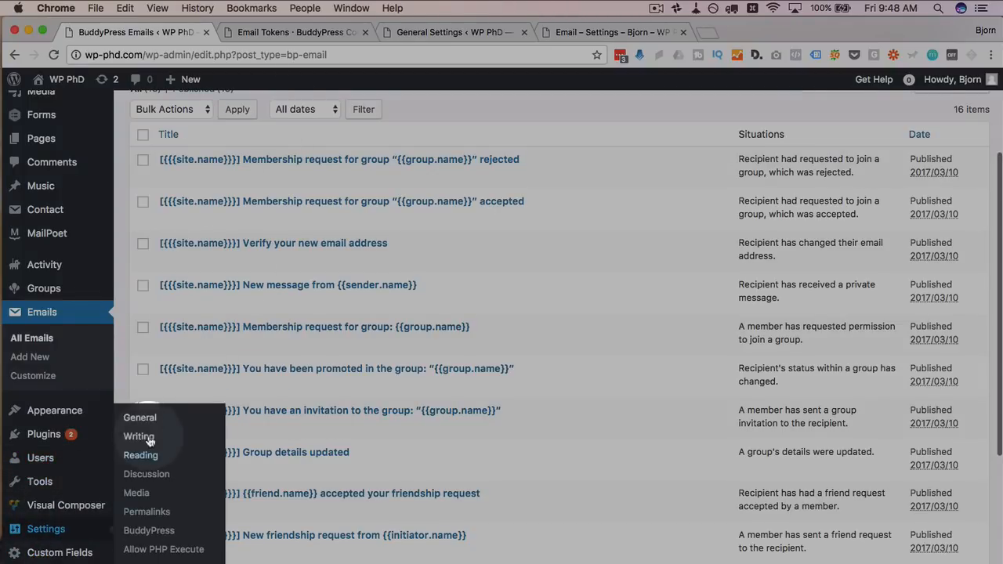
left_click(148, 420)
scroll(155, 423, "down", 4)
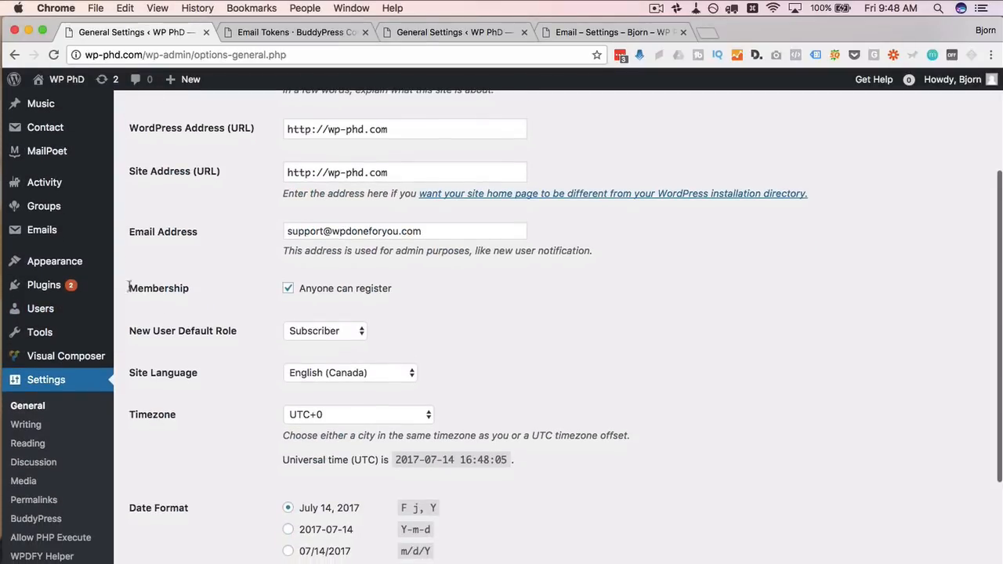
left_click_drag(129, 286, 287, 290)
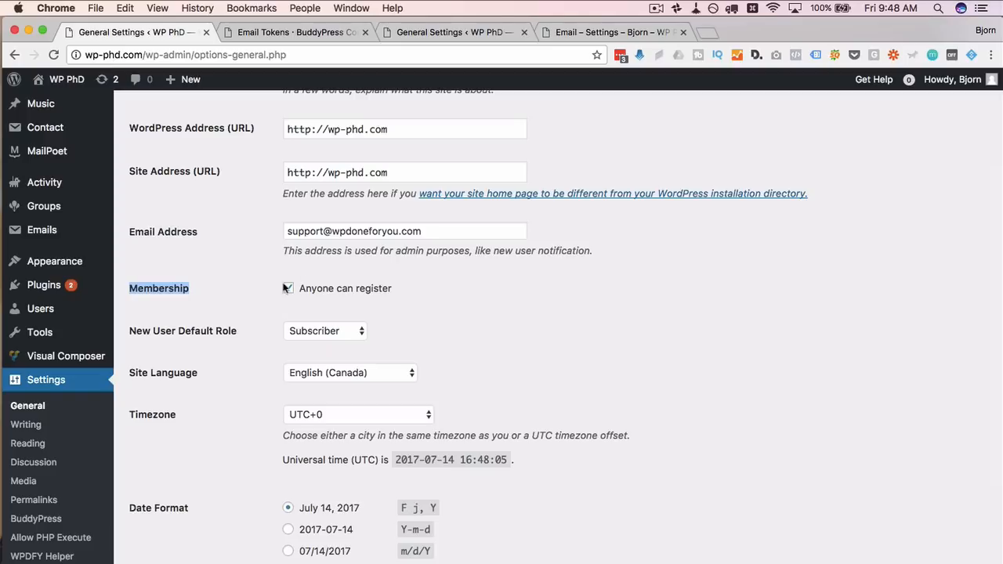
scroll(182, 284, "up", 5)
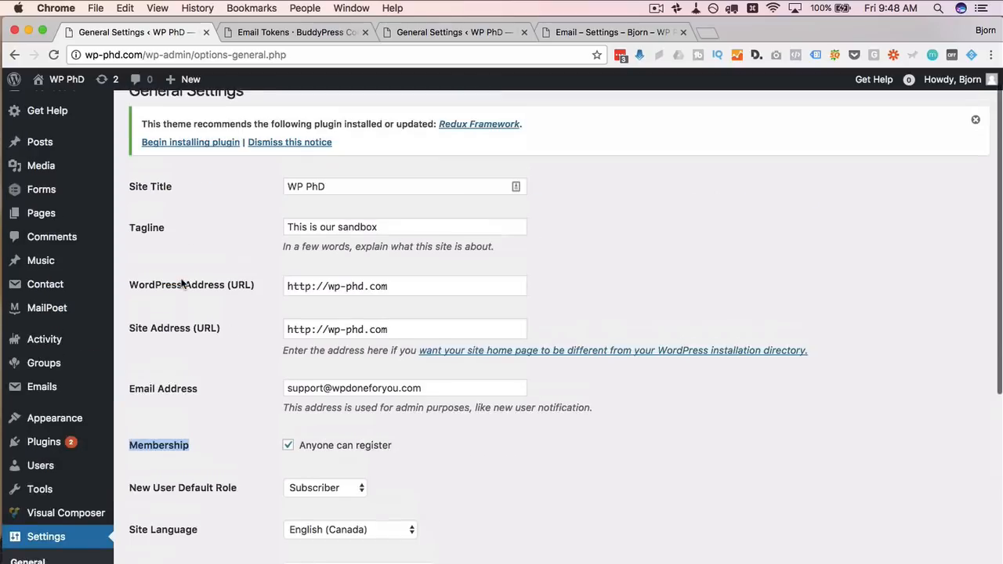
scroll(181, 283, "up", 1)
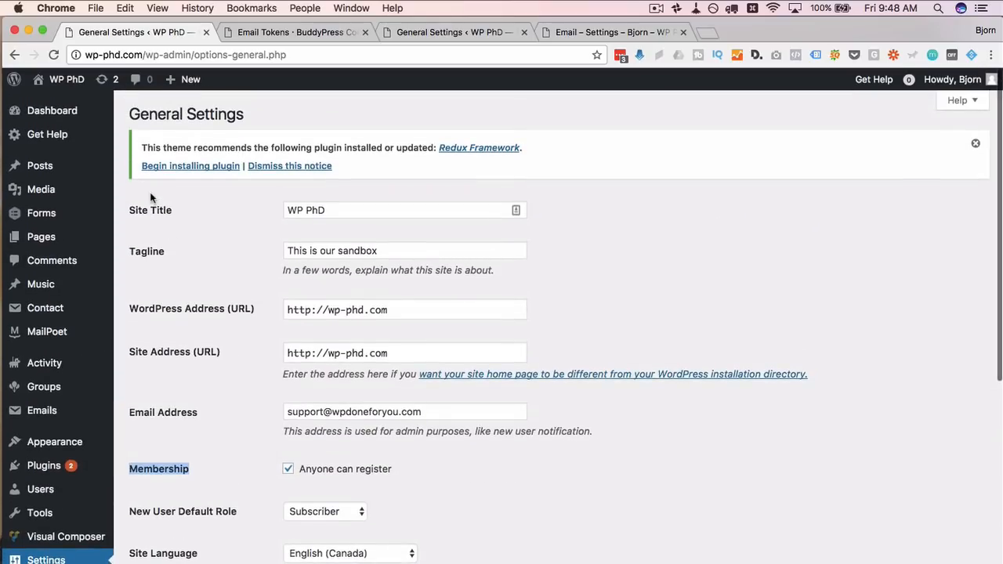
Switch to Firefox and examine the logged-out site's home page menu, including the Log In and Register items
key("super+space")
type("firefox")
key("Return")
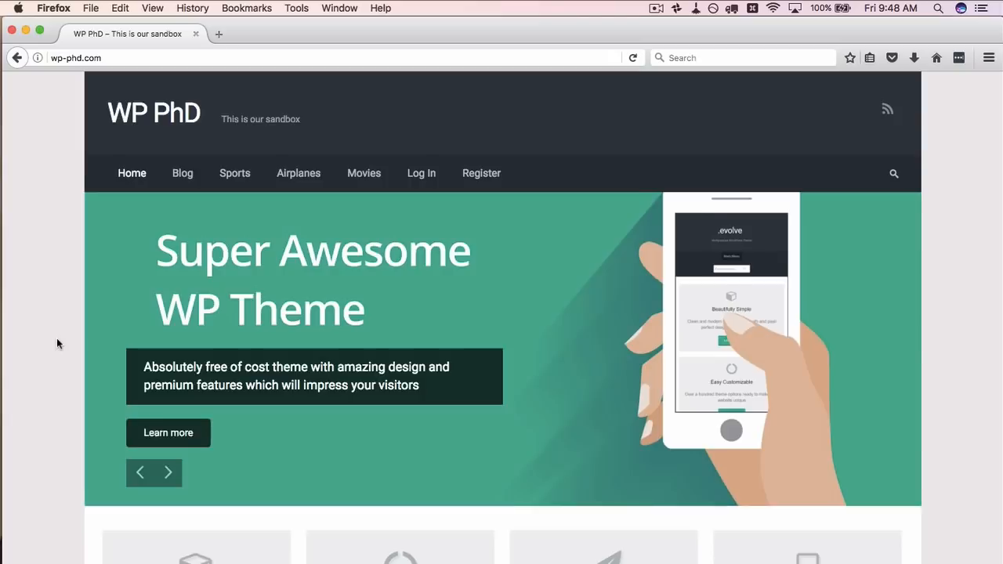
scroll(57, 338, "down", 2)
scroll(57, 338, "up", 1)
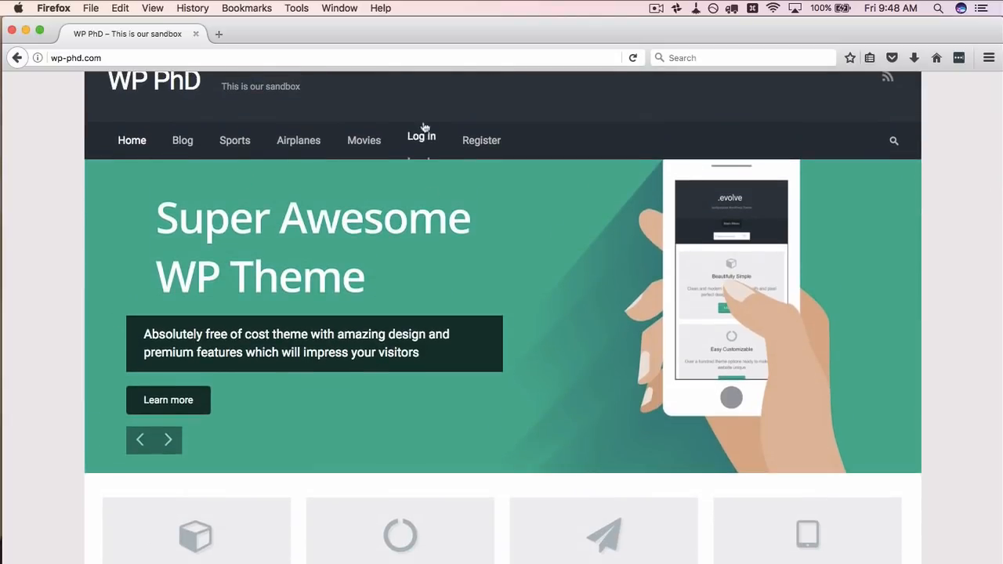
left_click(424, 145)
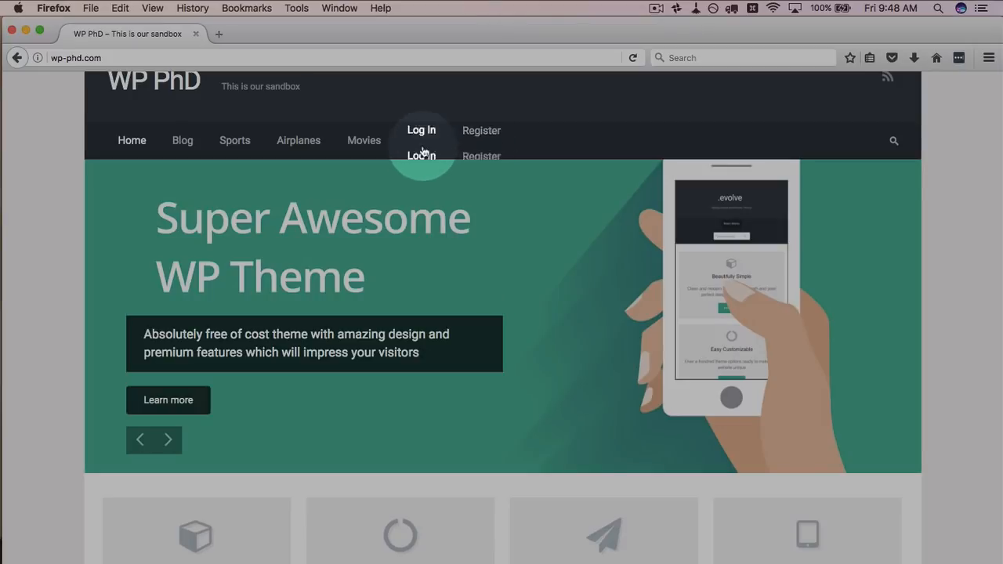
Switch back to Chrome, open the site's home page and review the logged-in member menu items from Activity to Log Out
key("super+Tab")
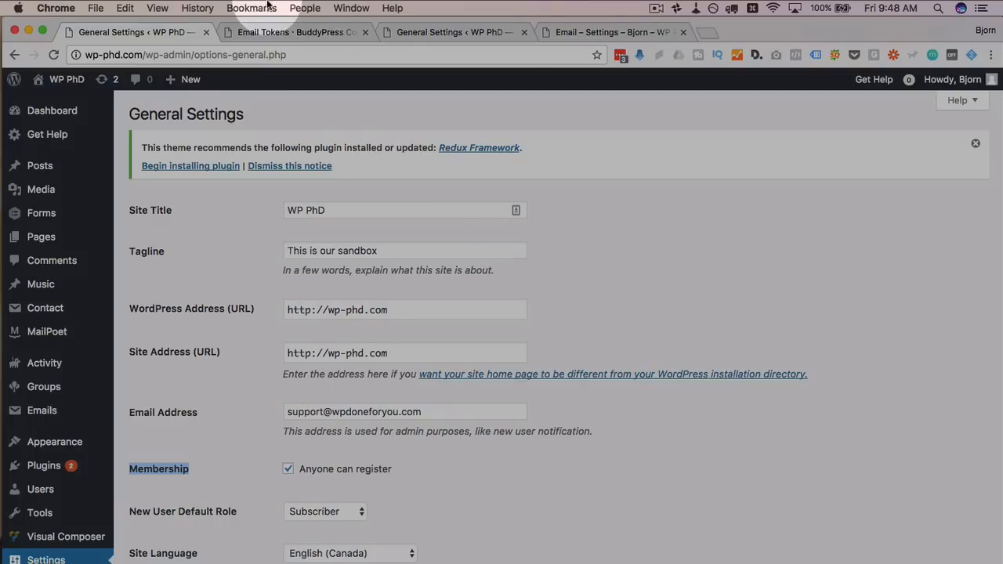
left_click(397, 33)
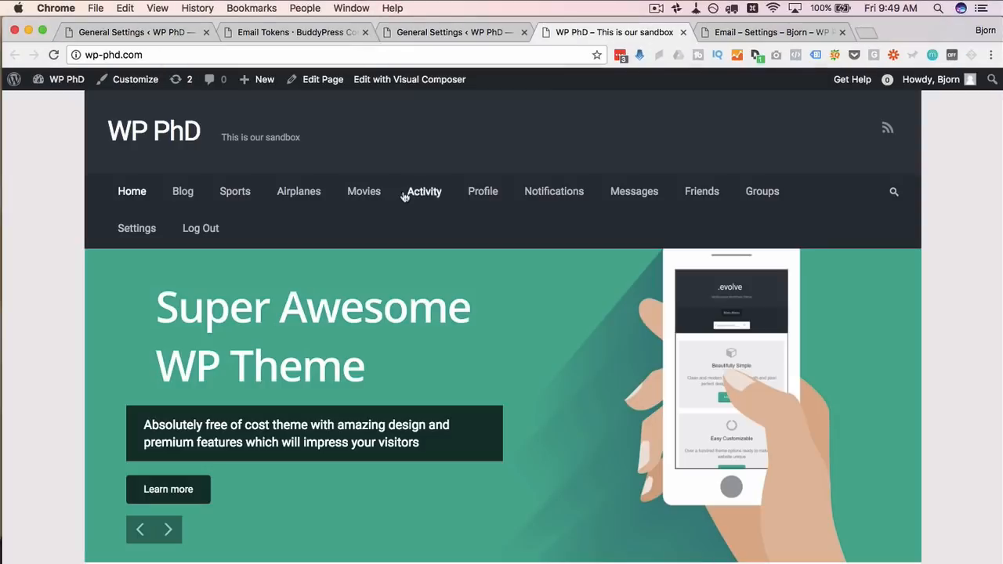
left_click_drag(404, 196, 216, 228)
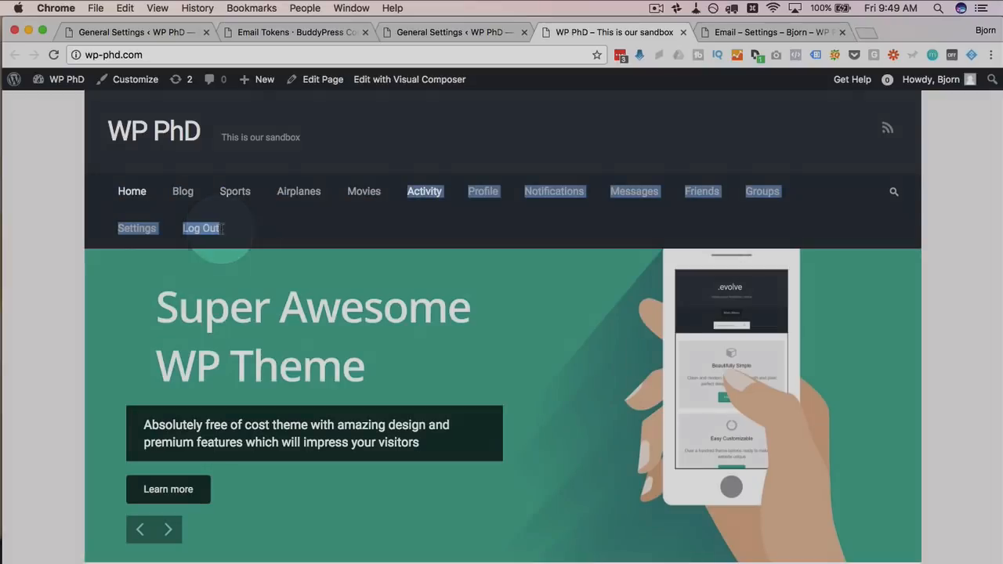
left_click(483, 251)
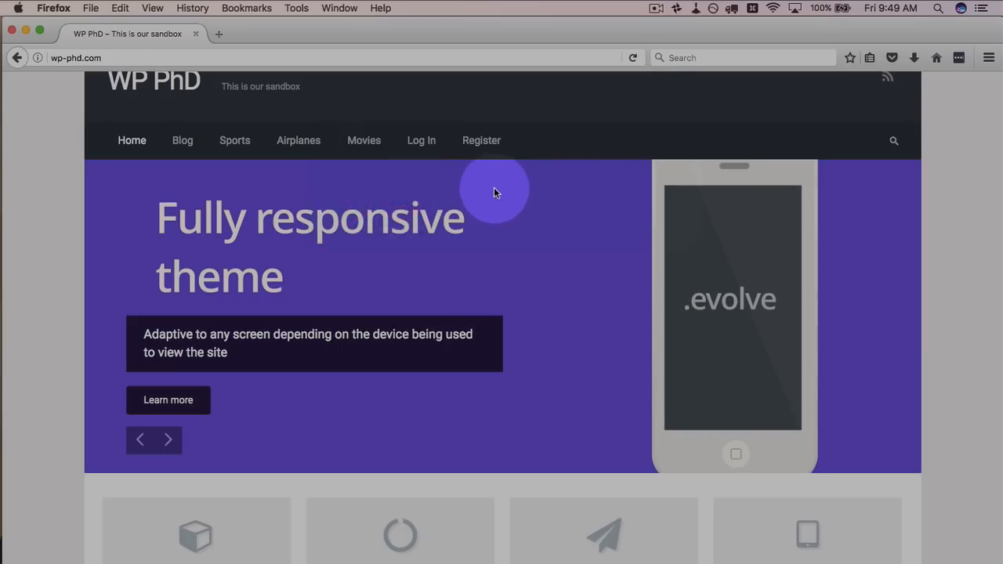
In Firefox, view the site's login page, then open the registration page and examine its Account Details and Profile Details fields
left_click(420, 141)
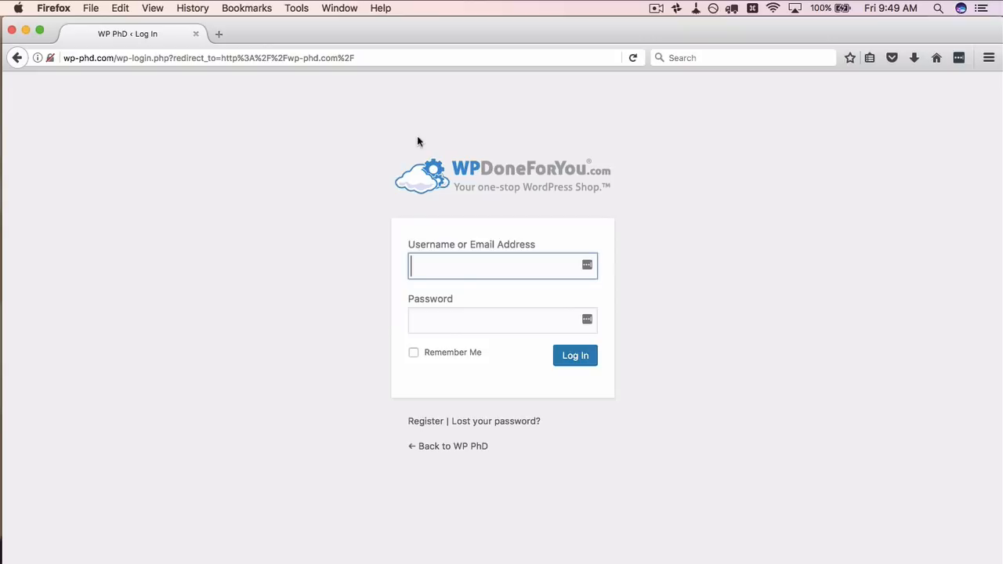
left_click(17, 58)
left_click(491, 141)
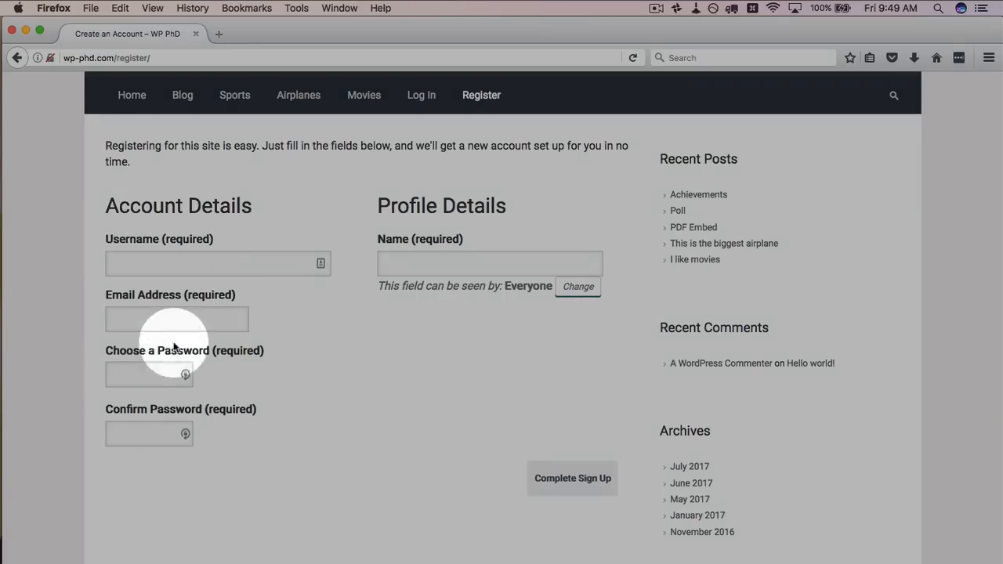
left_click_drag(366, 211, 528, 211)
left_click(514, 226)
left_click_drag(373, 244, 498, 251)
left_click(478, 353)
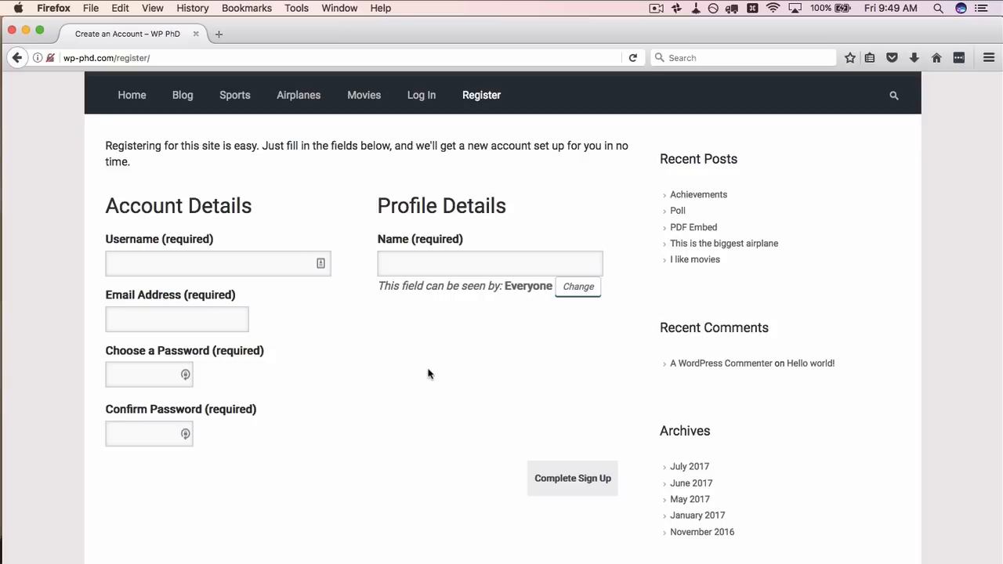
Return to the WordPress admin in Chrome, open the user Profile Fields and start adding a new field
key("super+Tab")
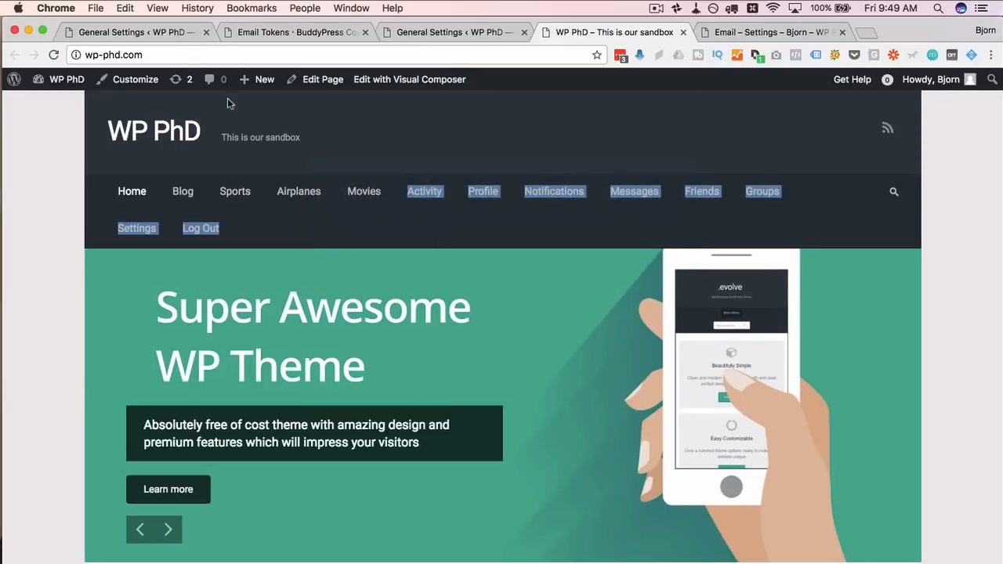
left_click(163, 34)
scroll(47, 445, "down", 3)
scroll(47, 444, "down", 4)
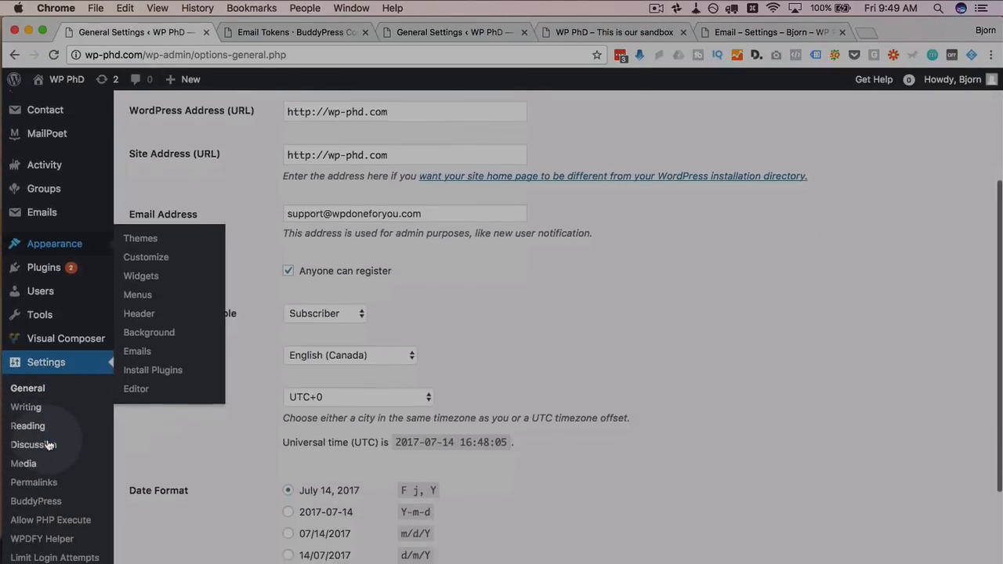
mouse_move(40, 265)
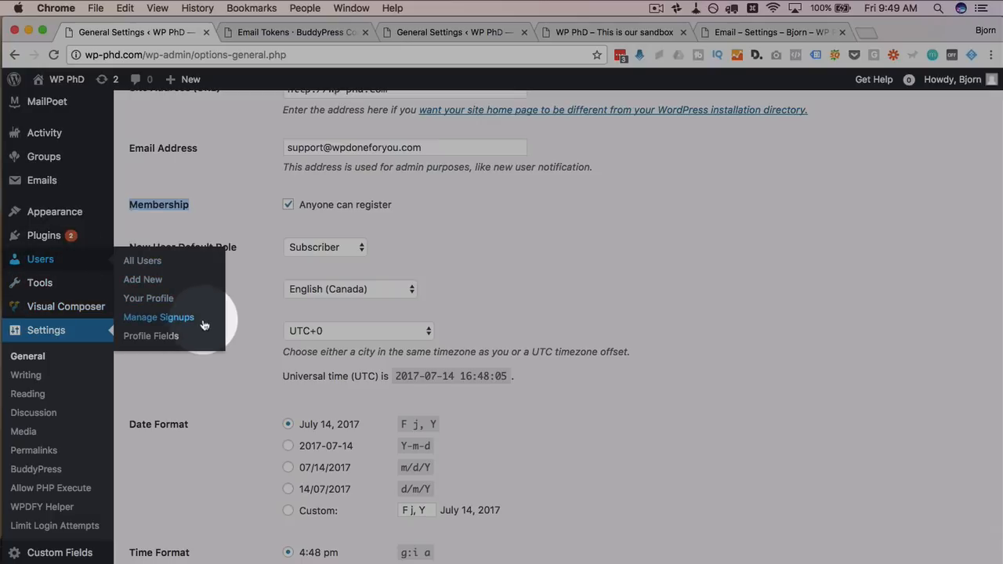
left_click(147, 338)
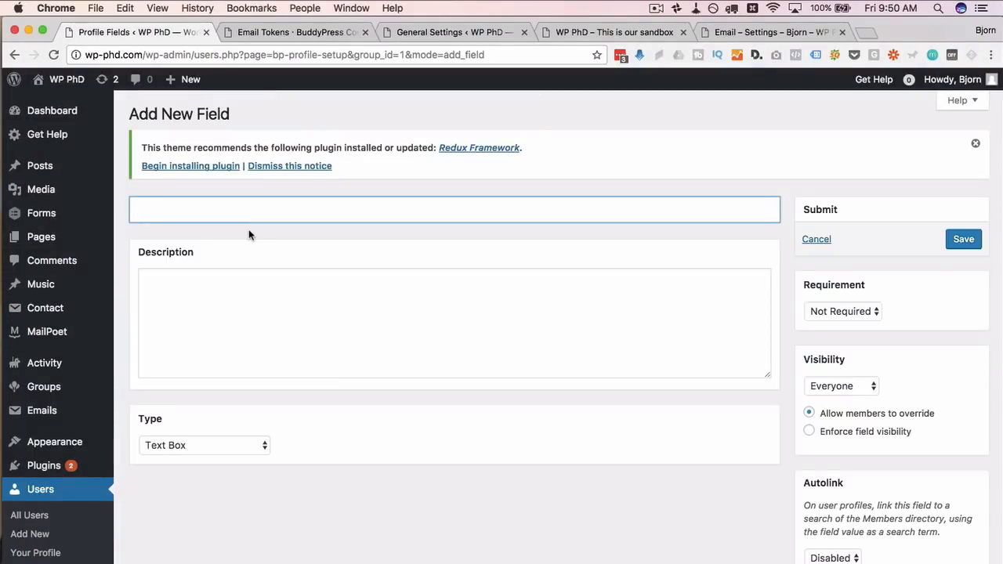
Name the new profile field "What's your favorite color?" and keep its type as Text Box
type("What's your f")
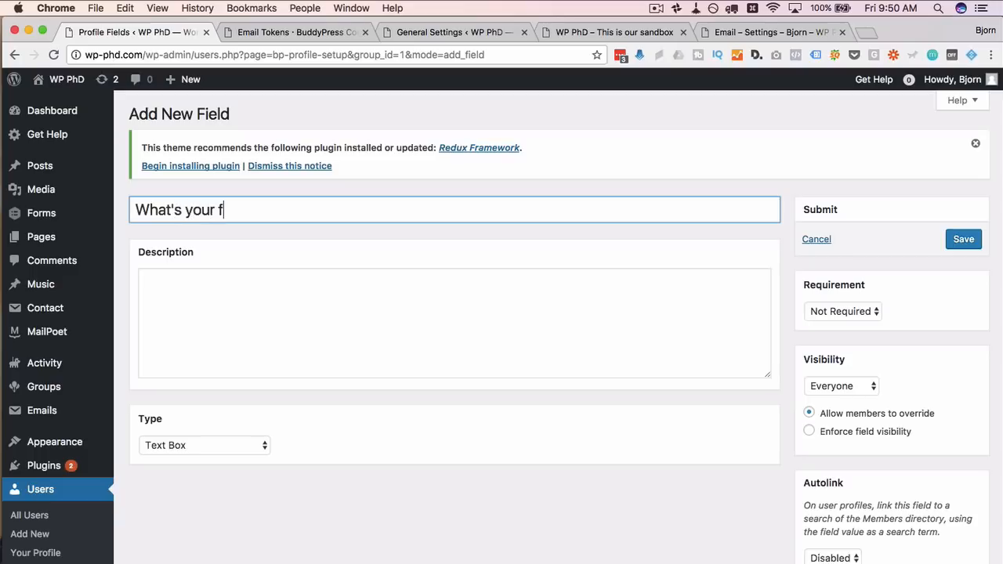
type("avorite color?")
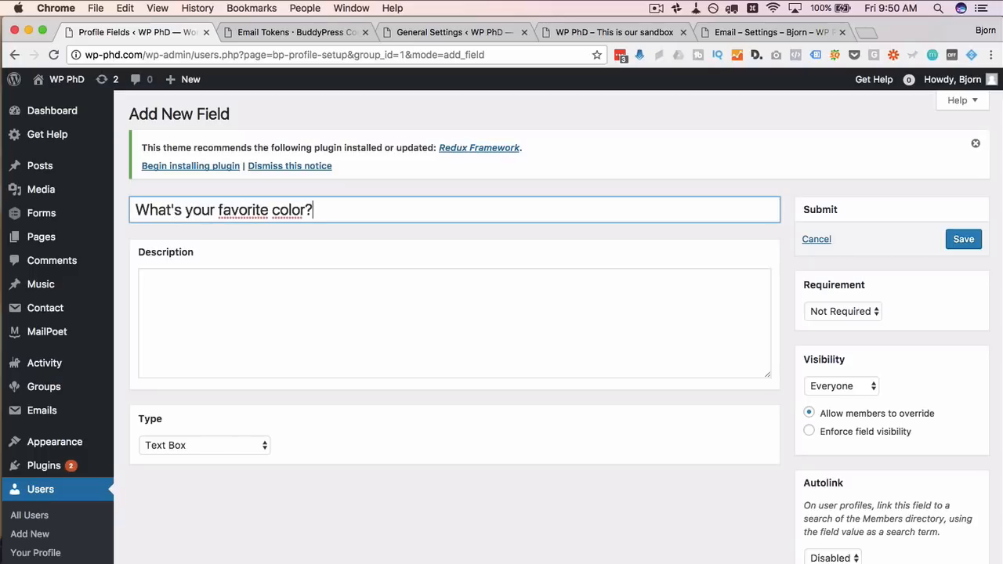
left_click(224, 308)
left_click(246, 453)
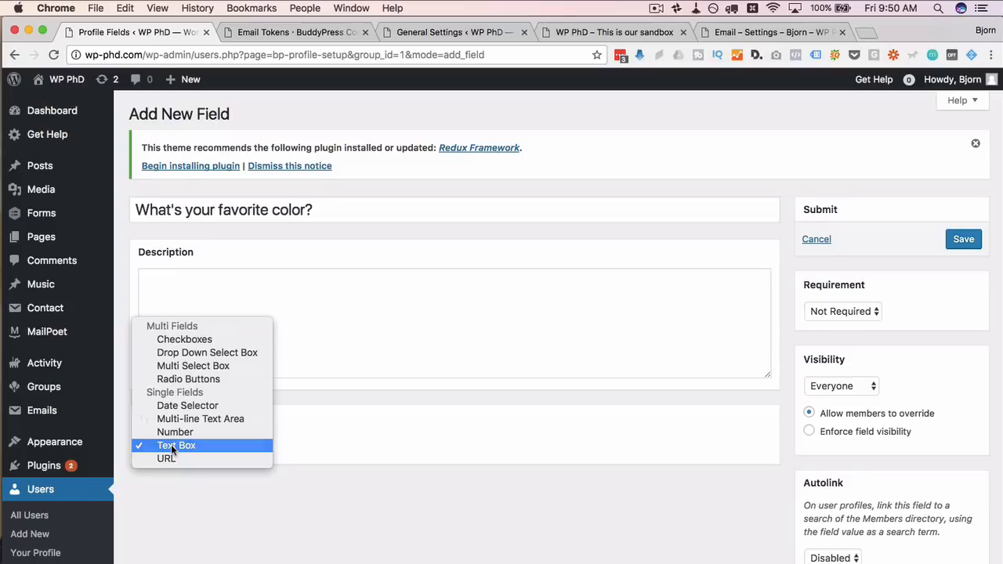
left_click(171, 445)
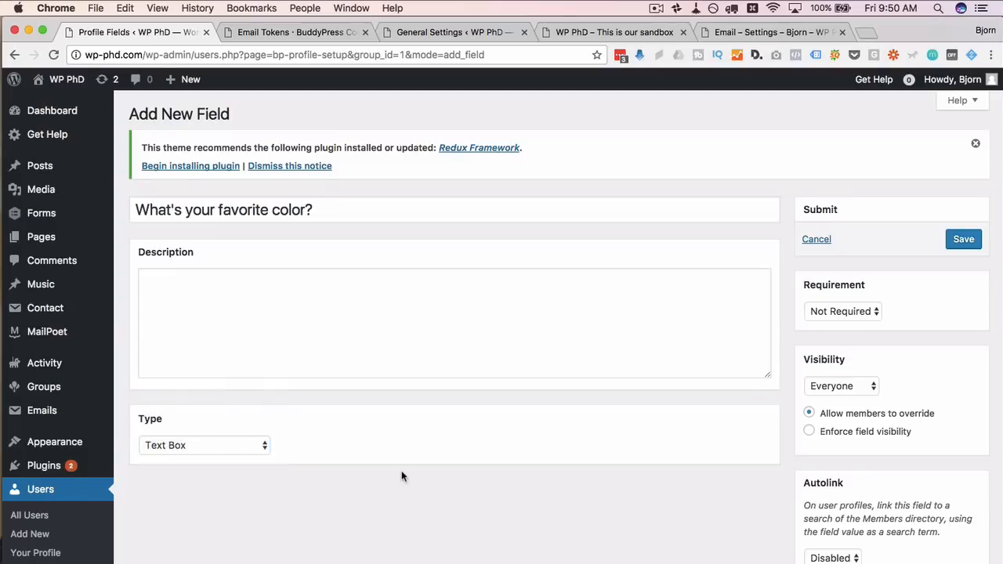
Set the favorite color field's requirement to Required
left_click(842, 311)
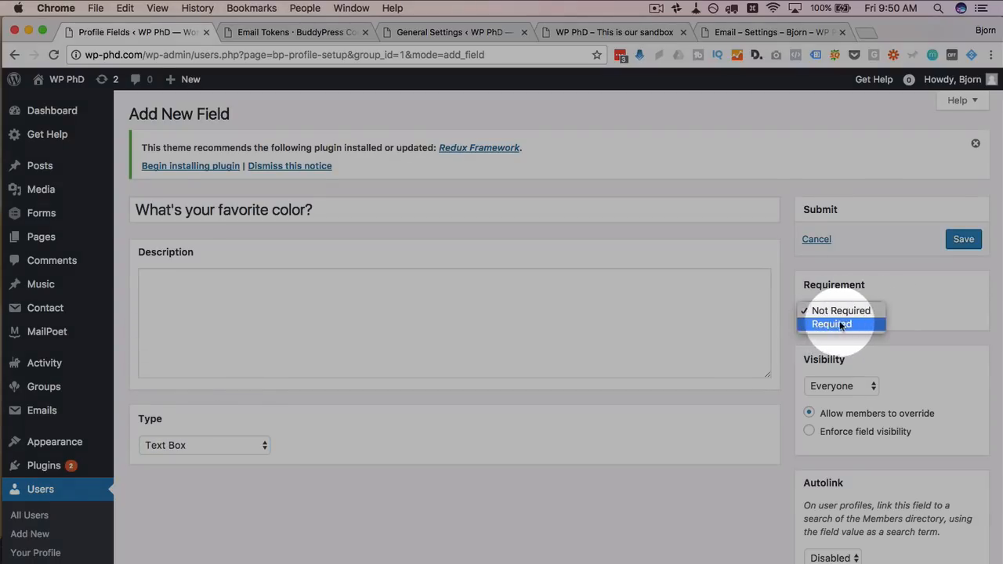
left_click(827, 325)
scroll(926, 341, "down", 1)
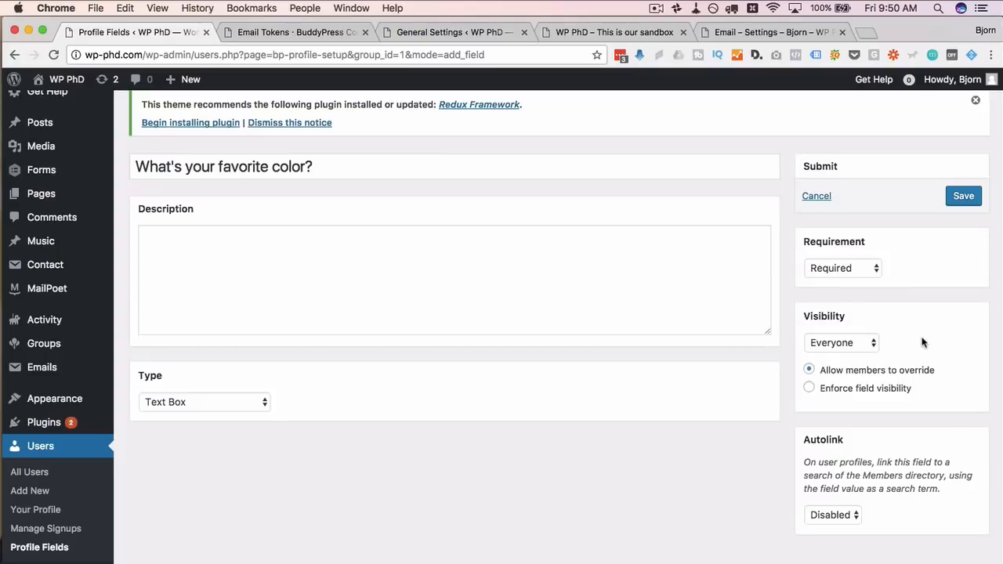
Keep the field's visibility at Everyone and choose Enforce field visibility instead of allowing members to override it
left_click(871, 345)
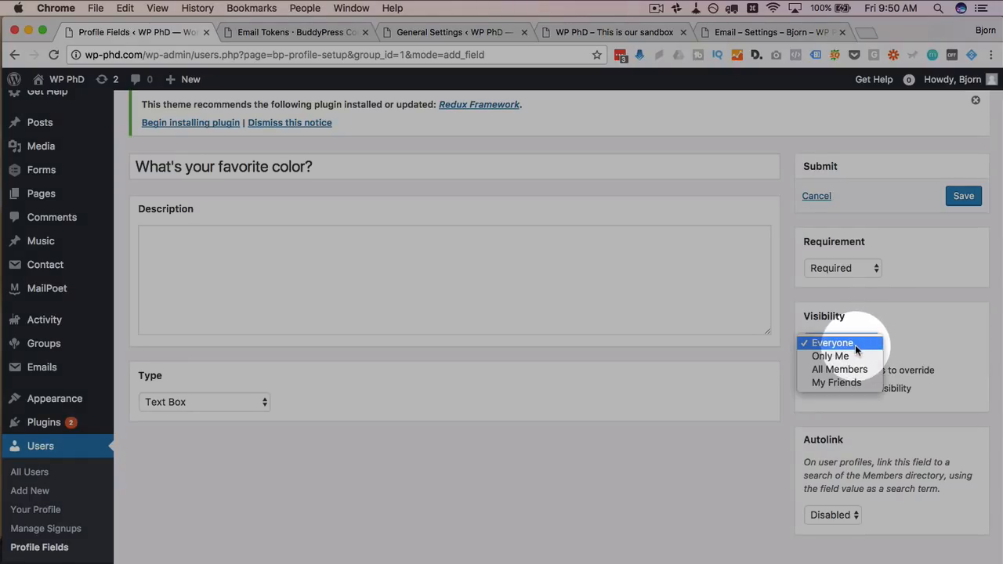
left_click(868, 343)
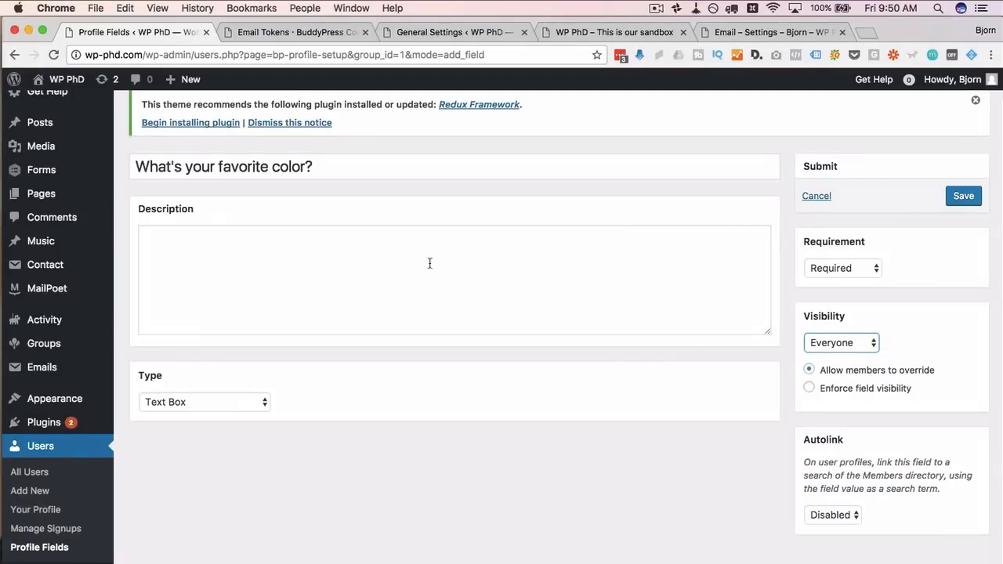
left_click_drag(818, 370, 938, 379)
left_click(943, 373)
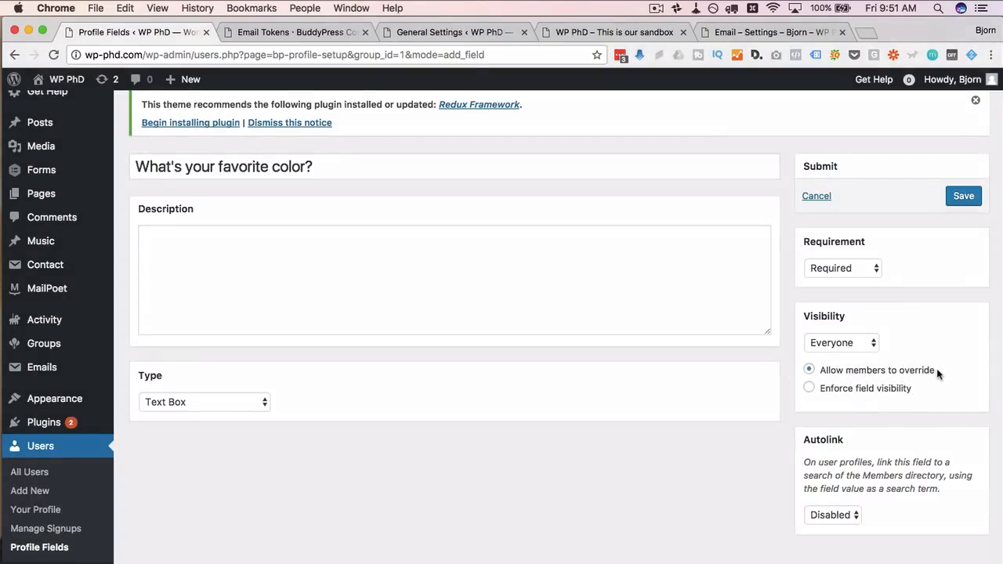
left_click(811, 388)
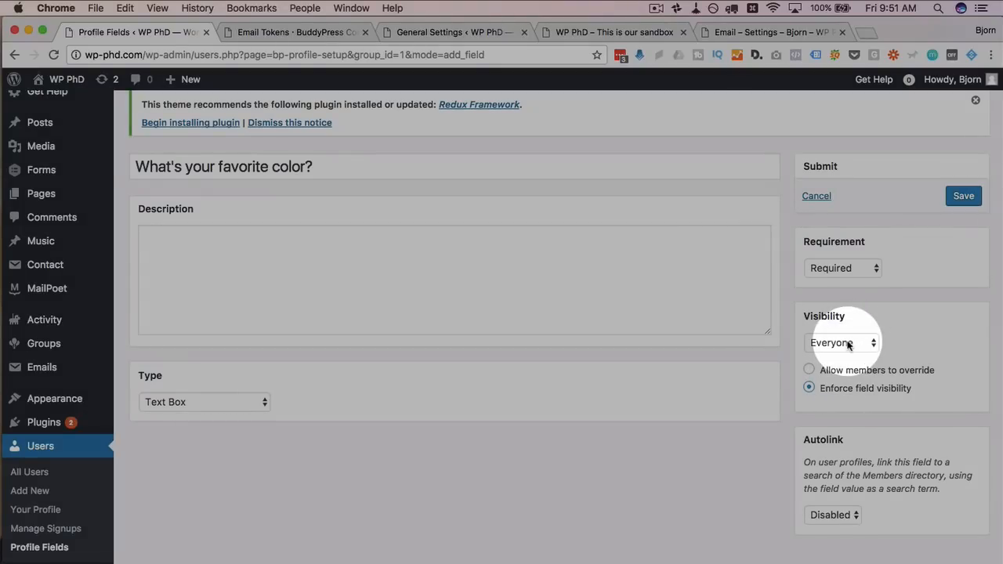
Keep the favorite color field's visibility at Everyone and let members override it instead of enforcing it
left_click(808, 369)
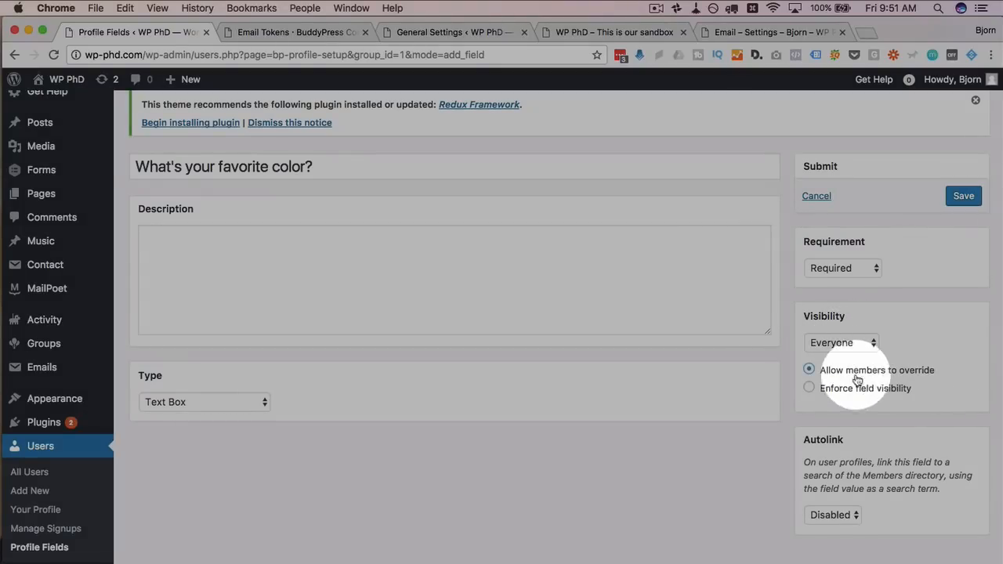
left_click(809, 388)
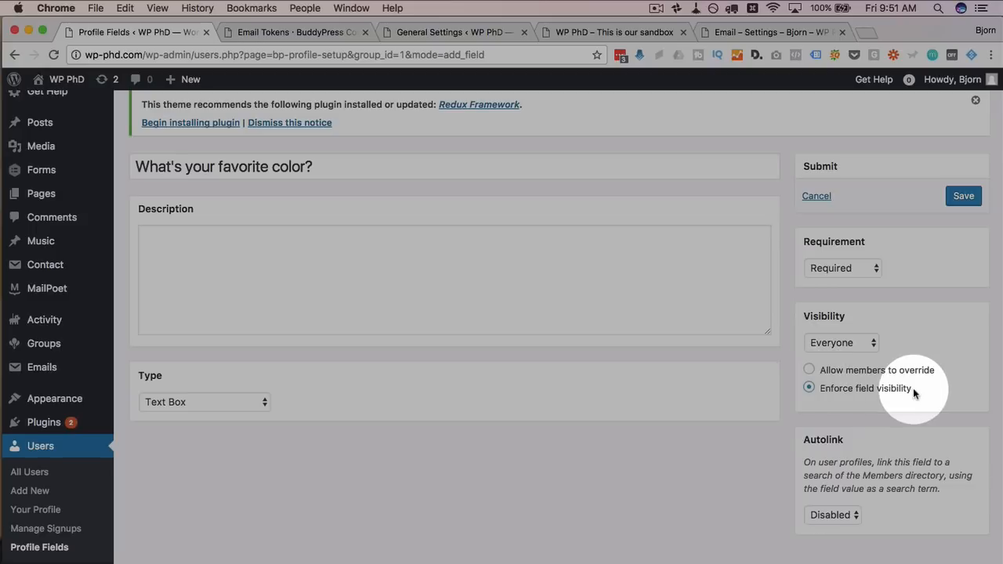
left_click(842, 342)
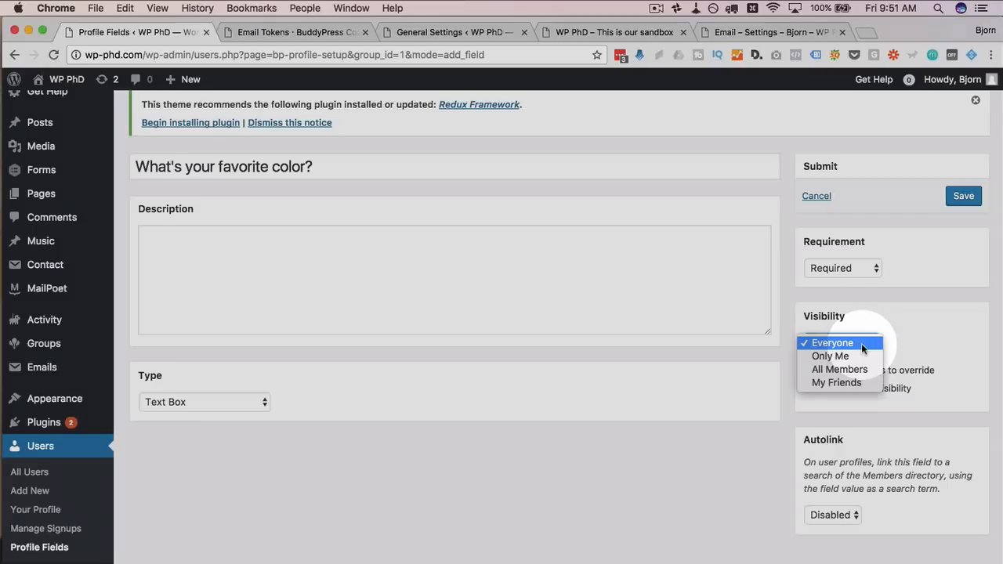
left_click(835, 343)
scroll(811, 384, "down", 2)
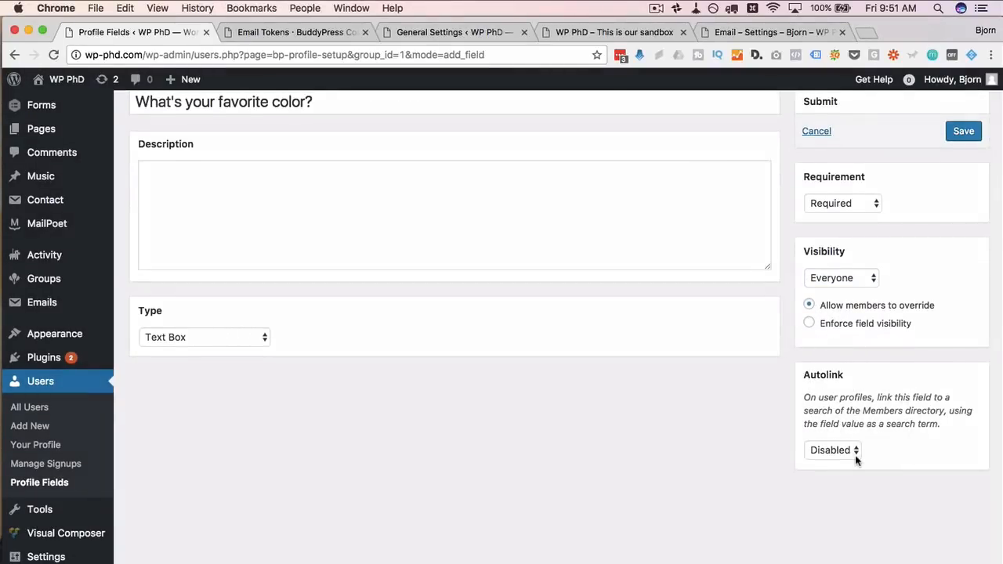
Try Autolink as Enabled, set it back to Disabled and save the favorite color field
left_click(855, 453)
left_click(858, 438)
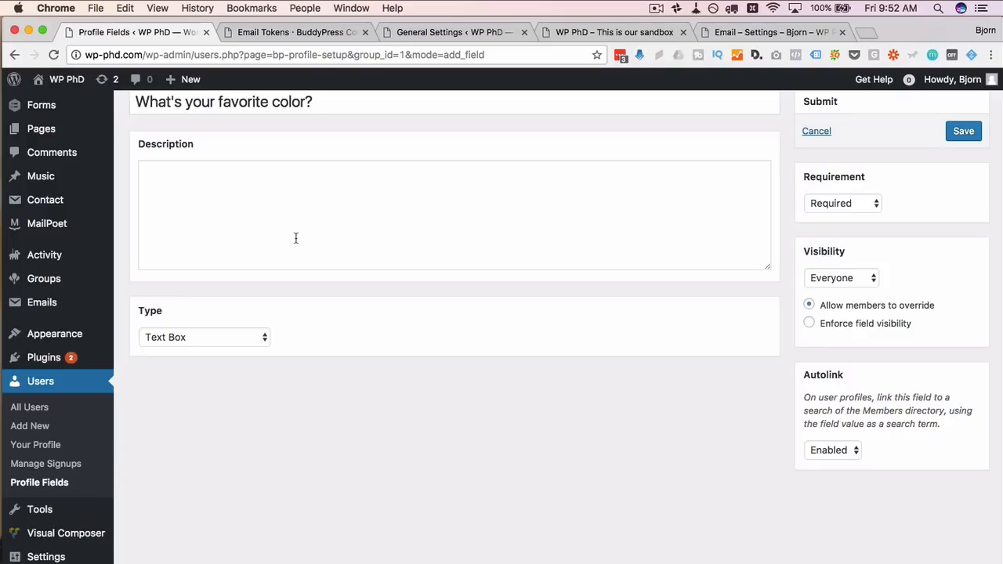
left_click(832, 450)
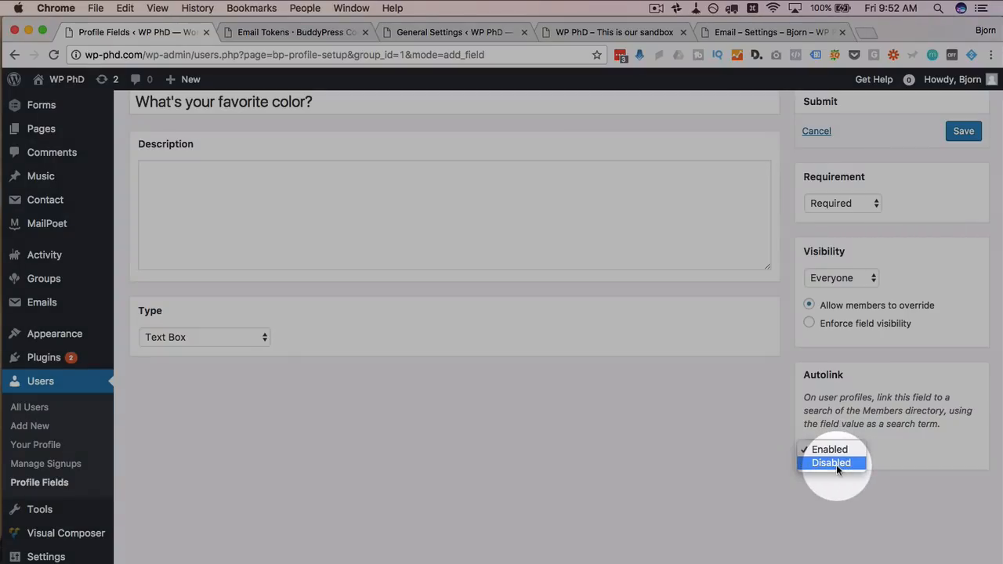
left_click(832, 463)
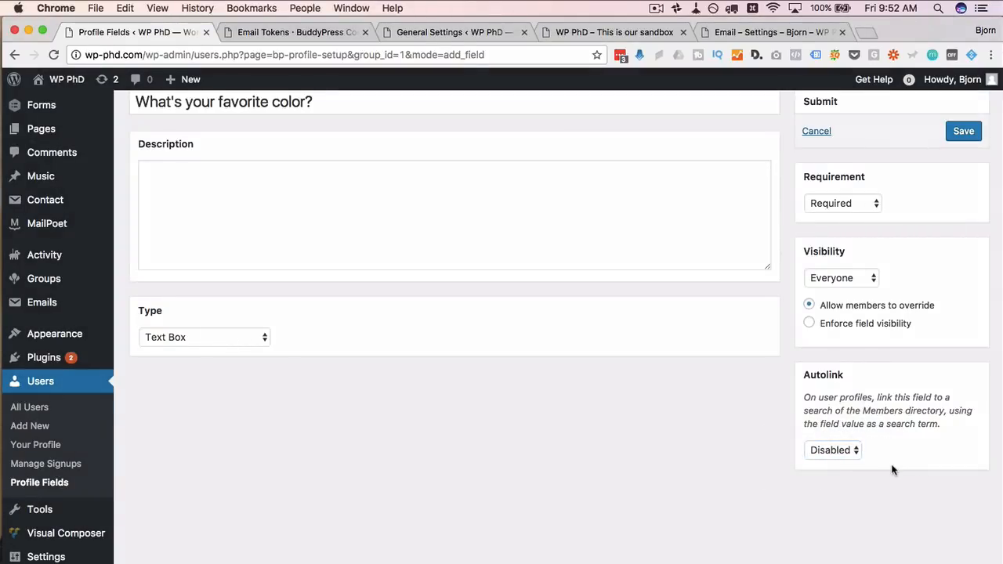
scroll(892, 469, "up", 3)
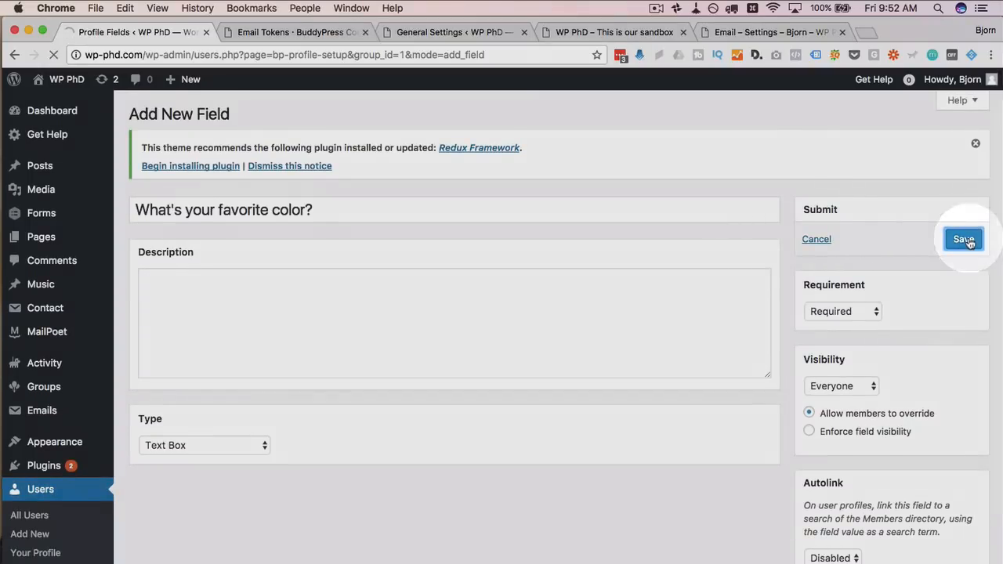
left_click(963, 239)
Switch to Firefox, reload the registration page and view who can be allowed to see the favorite color field
key("super+Tab")
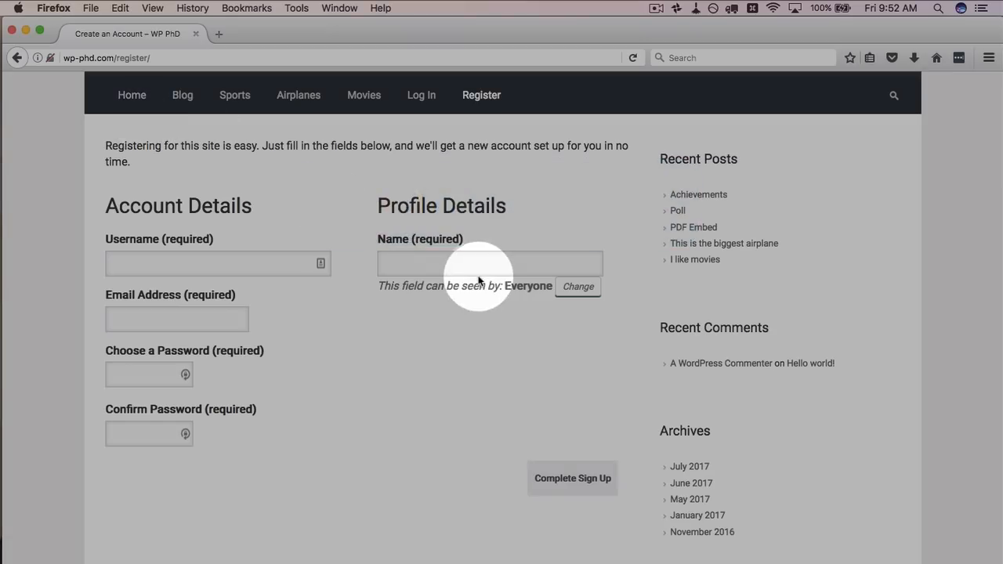
left_click(632, 58)
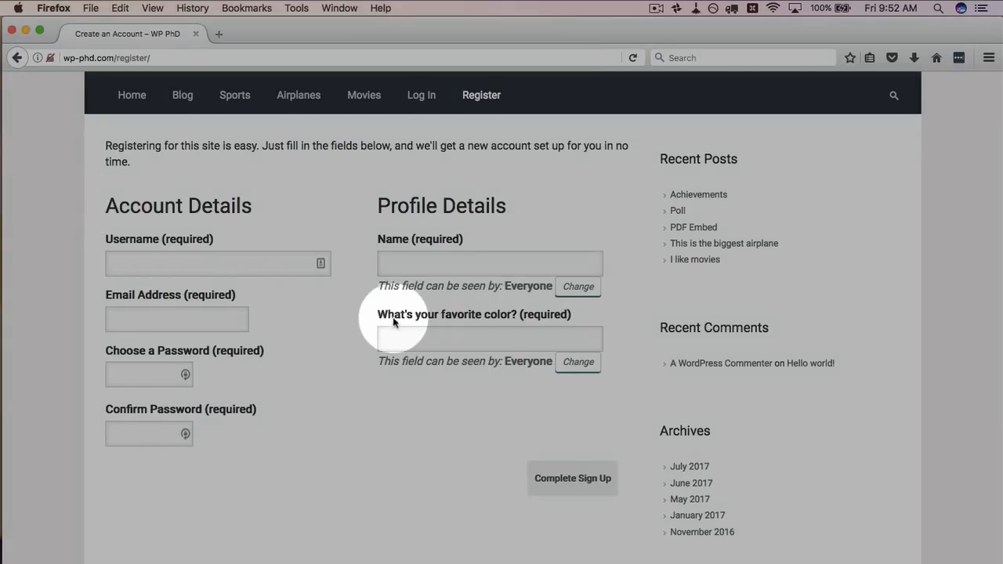
left_click_drag(393, 321, 618, 336)
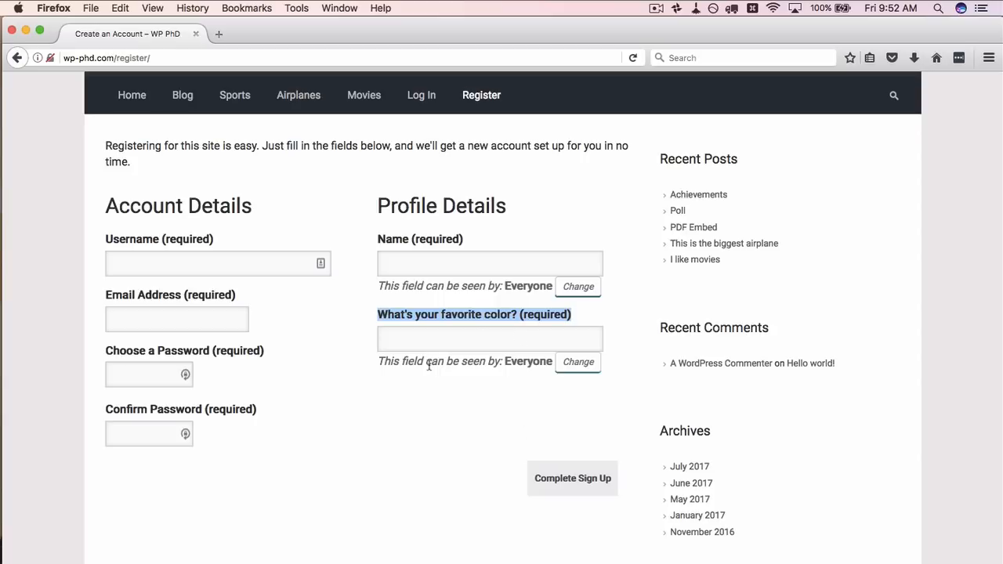
left_click_drag(384, 362, 541, 364)
double_click(539, 363)
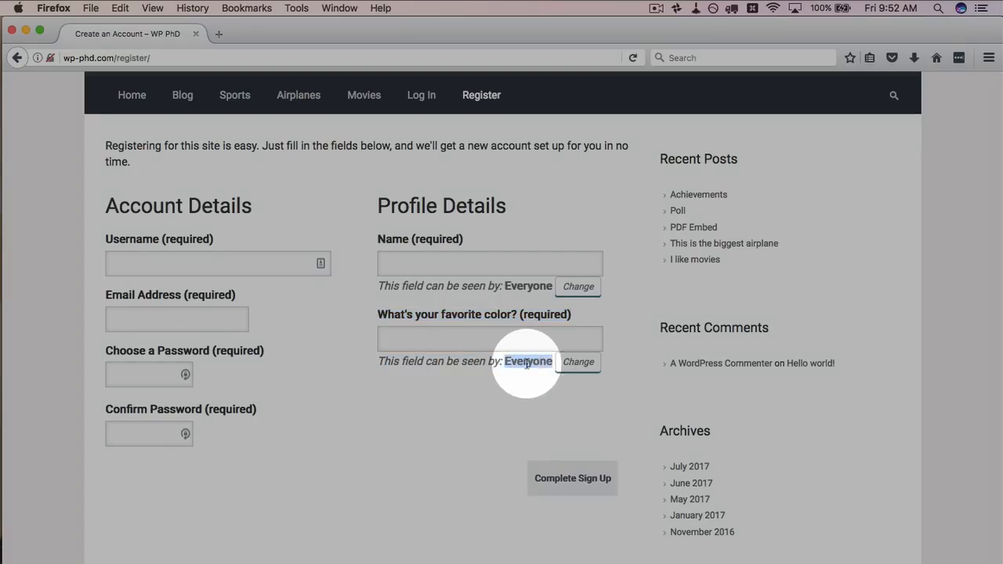
left_click(580, 365)
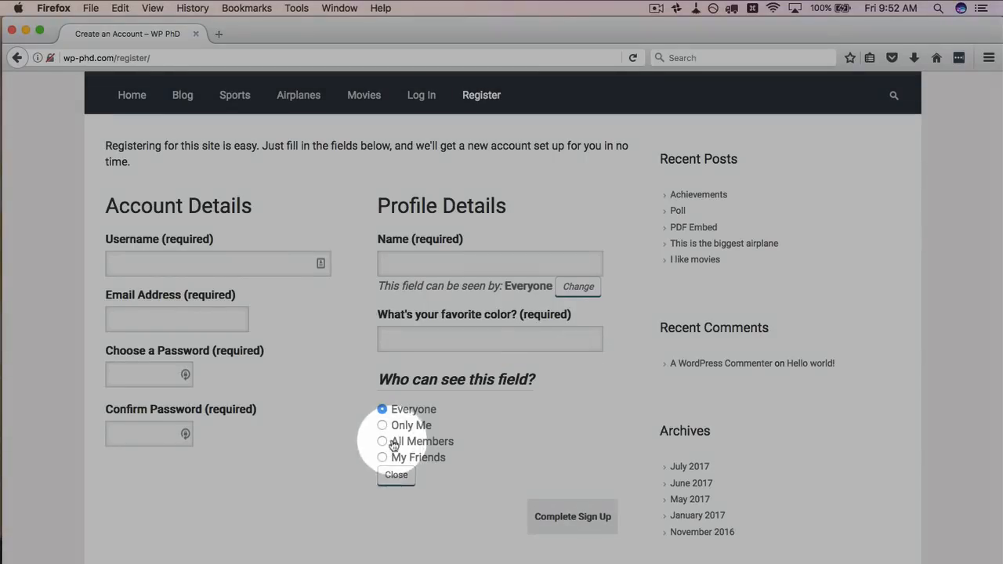
left_click(395, 475)
Return to Chrome, set the favorite color field to Enforce field visibility and update it
key("super+Tab")
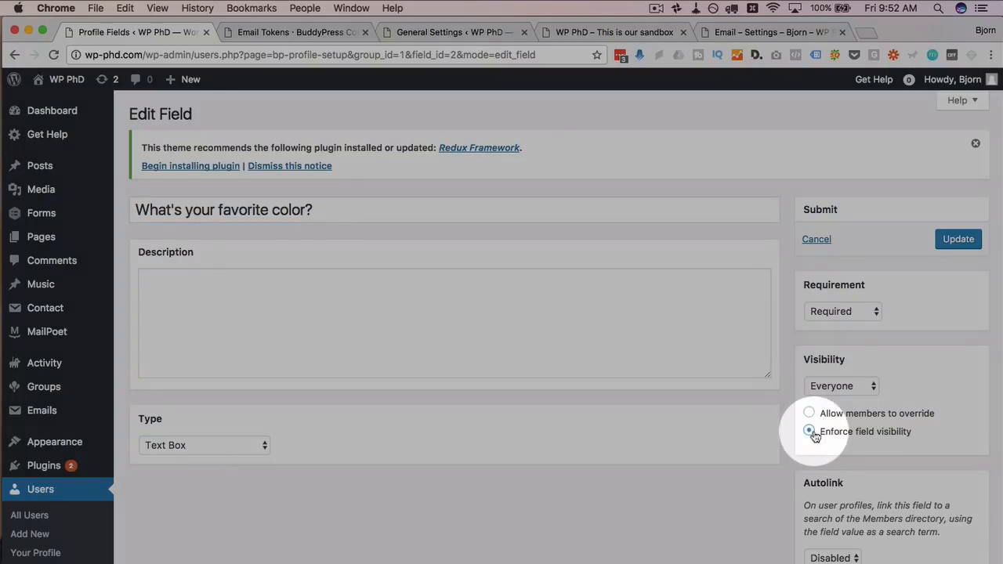
left_click(810, 431)
left_click(958, 239)
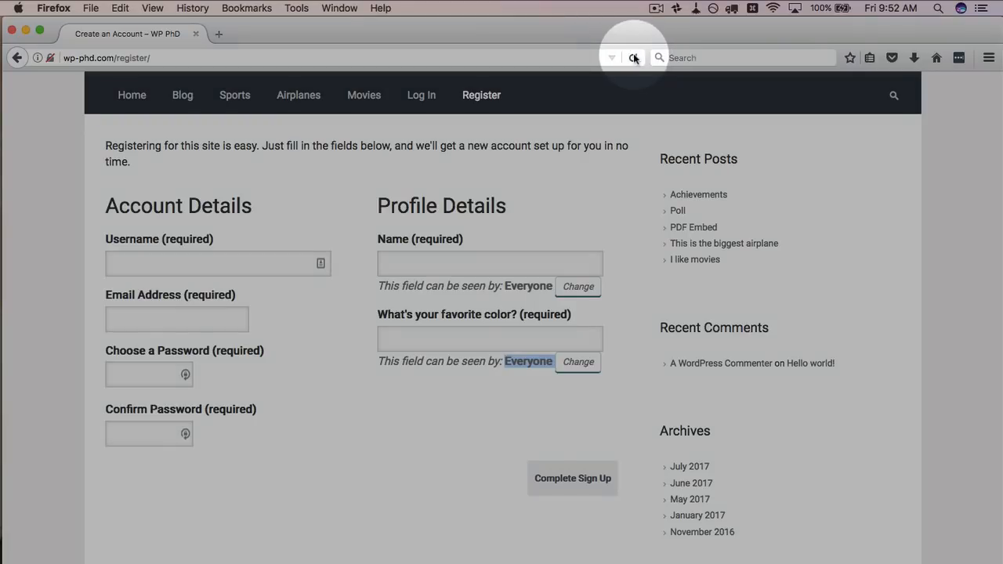
Reload the registration page in Firefox and examine the visibility line under the favorite color field
left_click(632, 58)
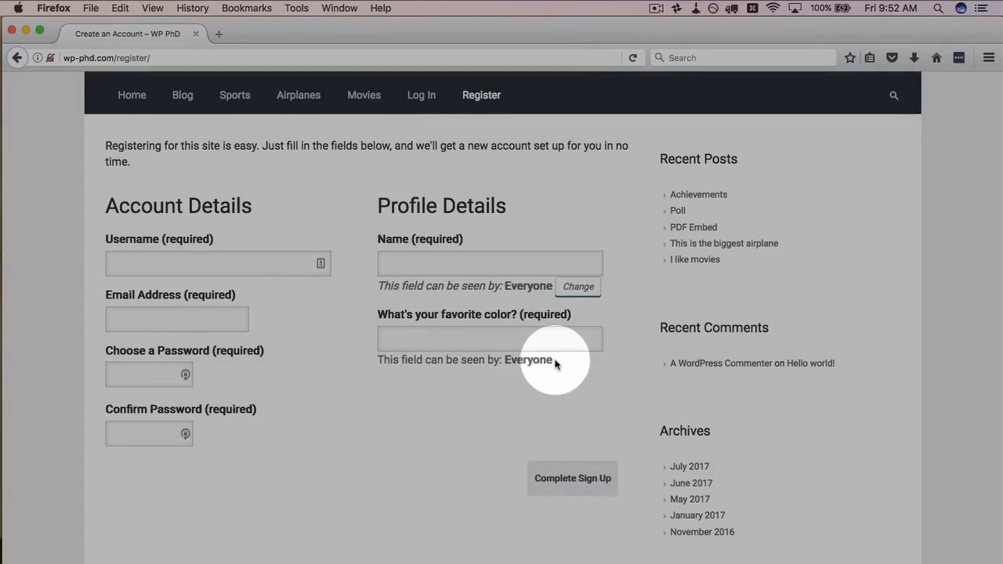
left_click_drag(555, 362, 368, 359)
left_click(391, 339)
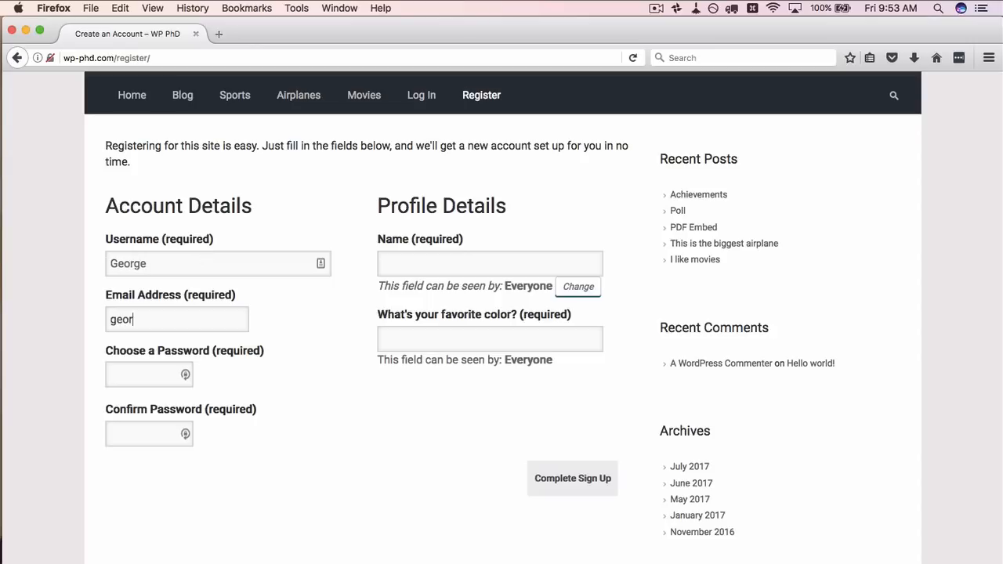
Fill in the test account's username and e-mail address, replacing the e-mail's domain
type("l.com")
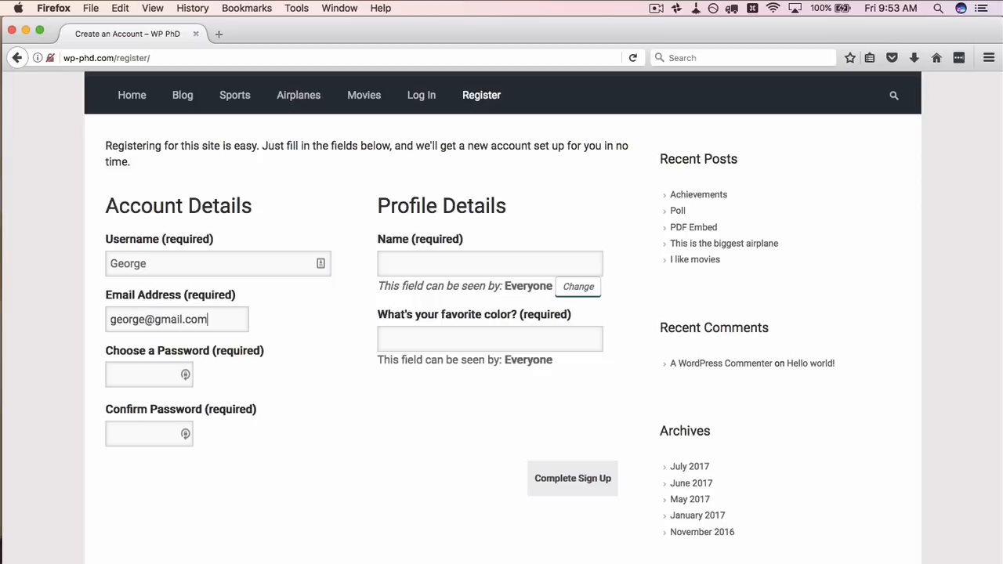
key("Tab")
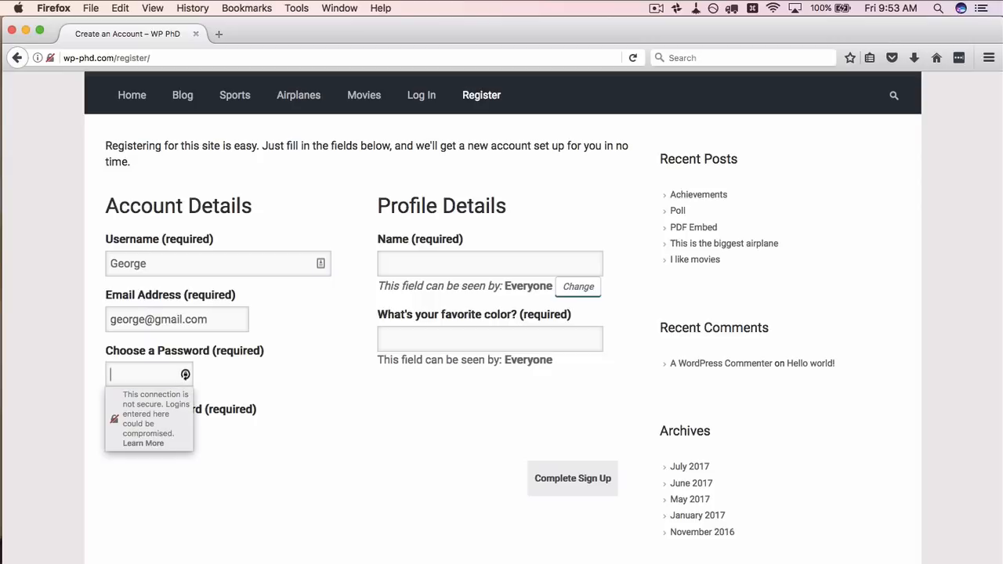
double_click(169, 317)
type("goreg")
key("BackSpace")
key("BackSpace")
key("BackSpace")
key("BackSpace")
type("eorge")
Enter the account password and retype it in the Confirm Password field until both match
left_click(148, 370)
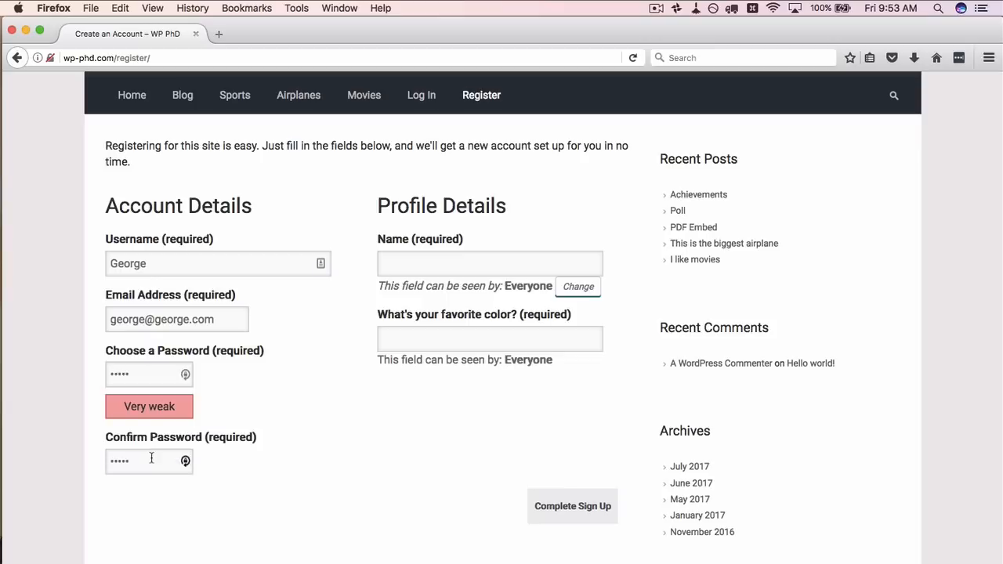
left_click(151, 458)
key("BackSpace")
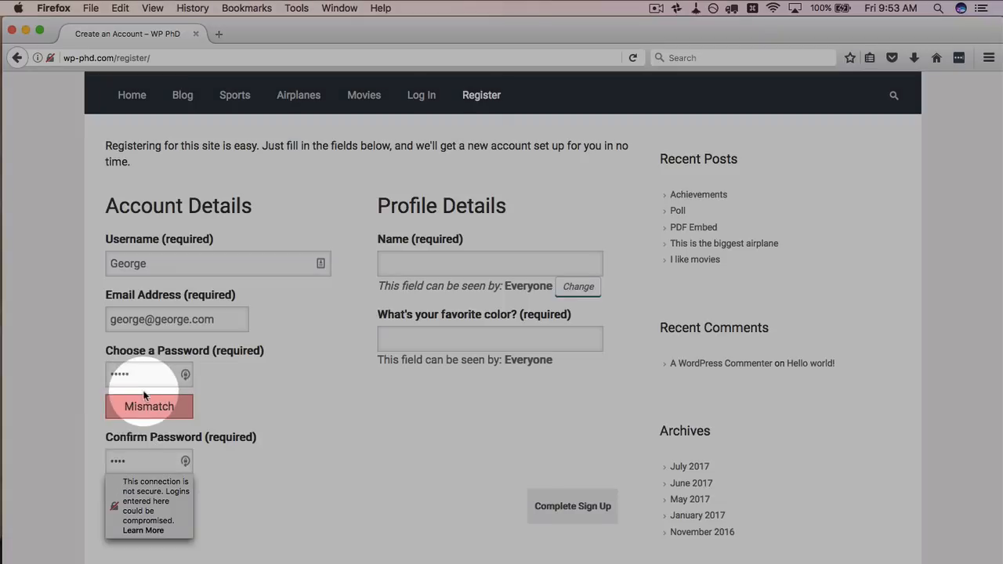
type("a")
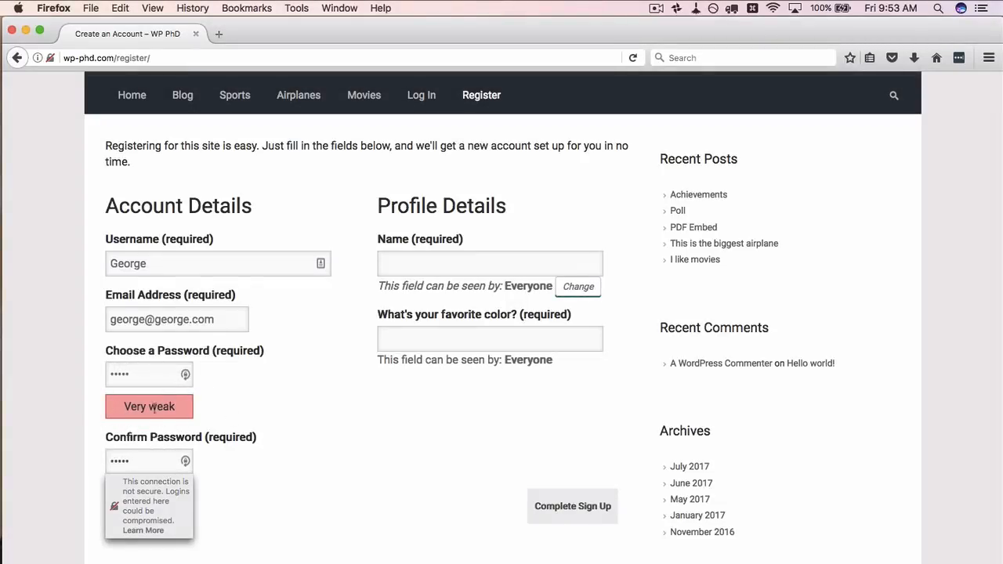
Enter the member's name, answer the favorite color question with Blue and complete the sign-up
left_click(381, 438)
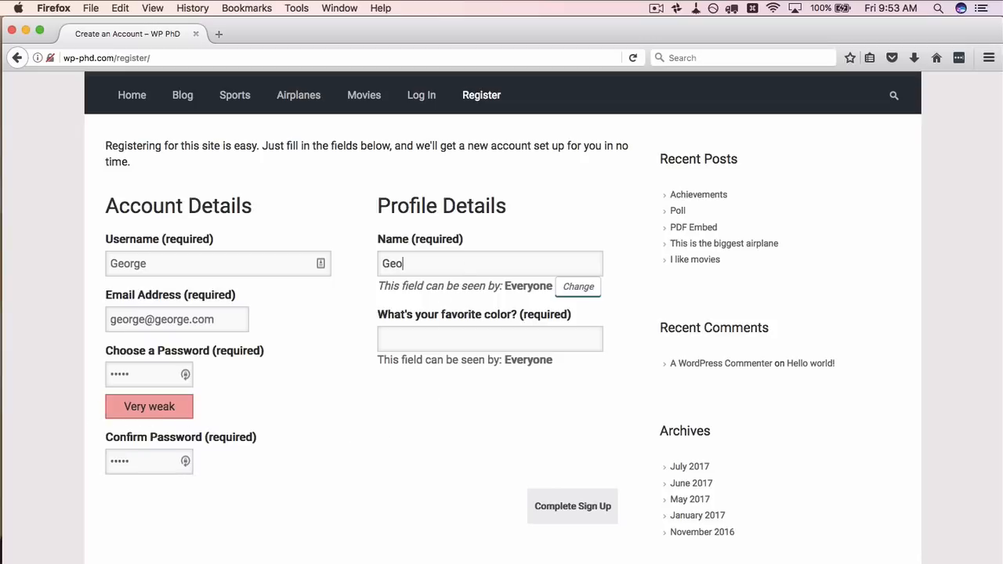
left_click(458, 342)
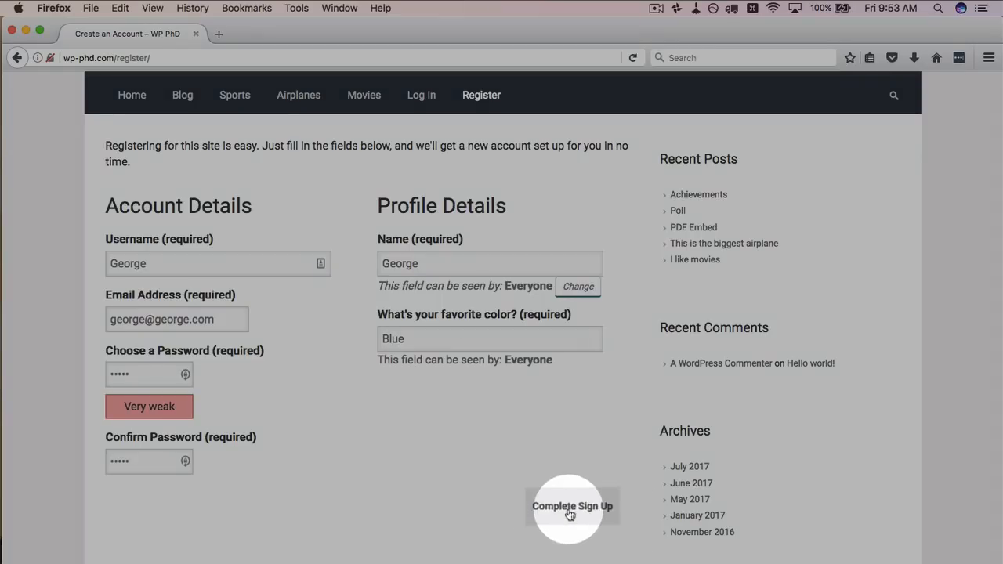
left_click(570, 509)
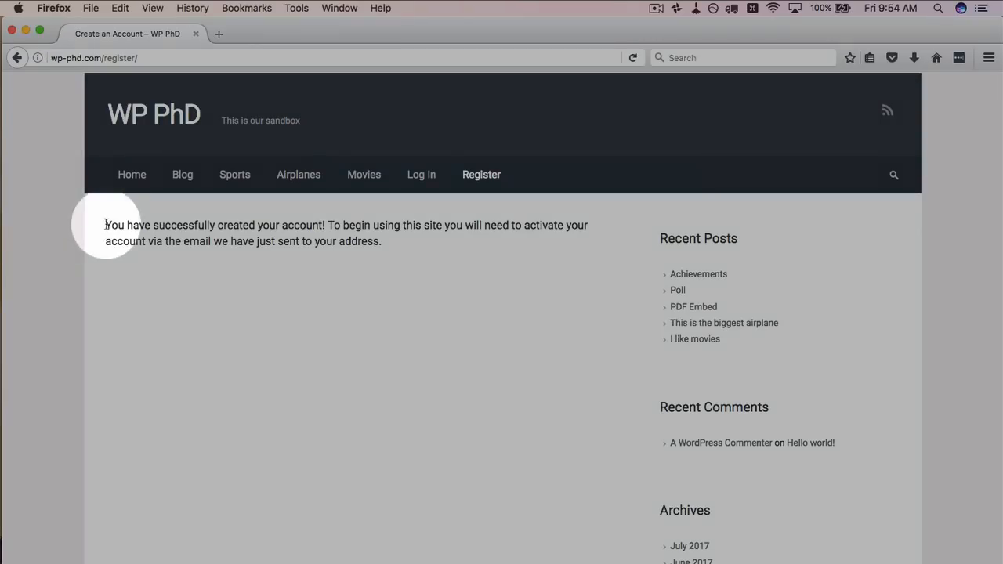
left_click_drag(107, 225, 398, 243)
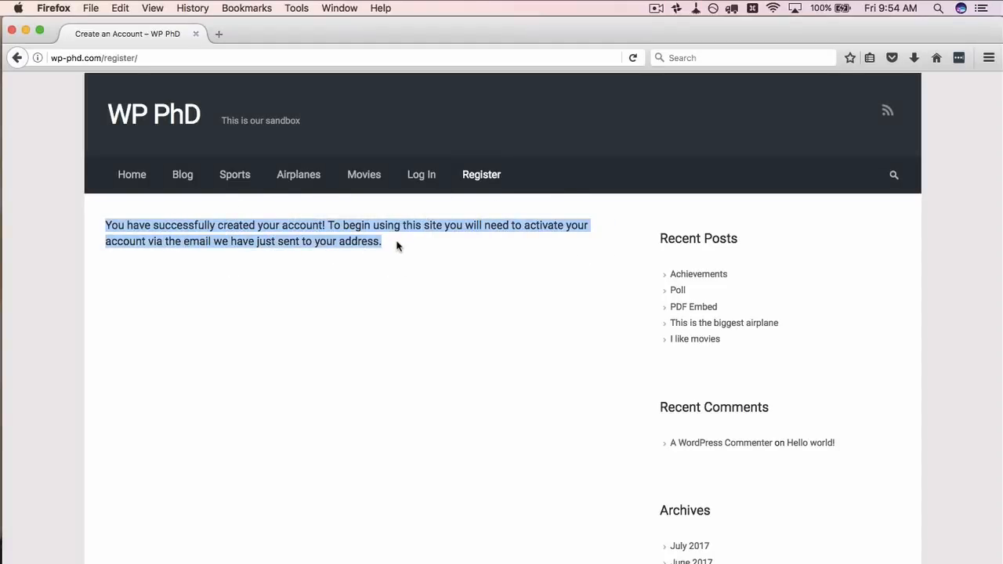
left_click(396, 246)
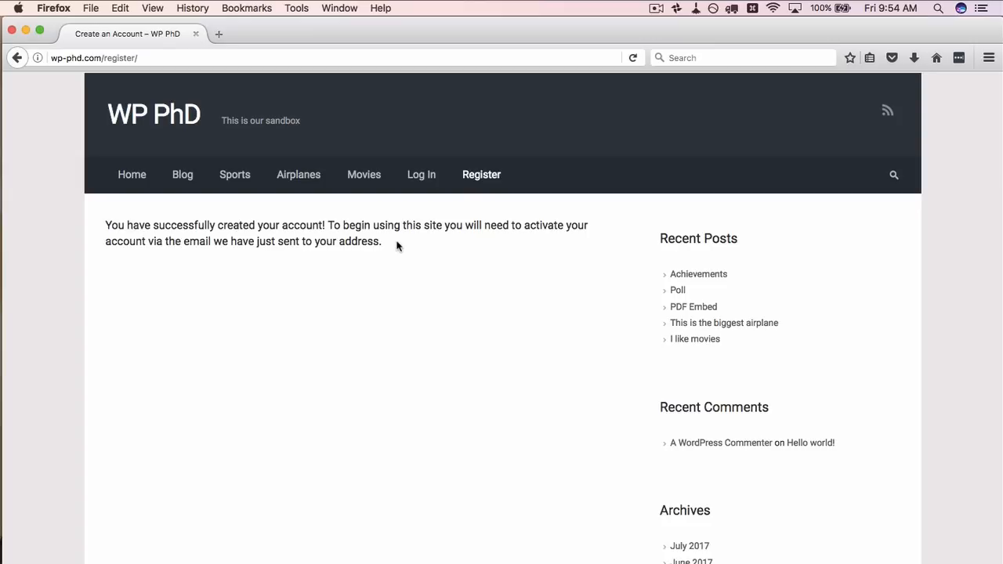
Switch to Chrome, open Manage Signups and review the pending member's registration date and number of e-mails sent
key("super+Tab")
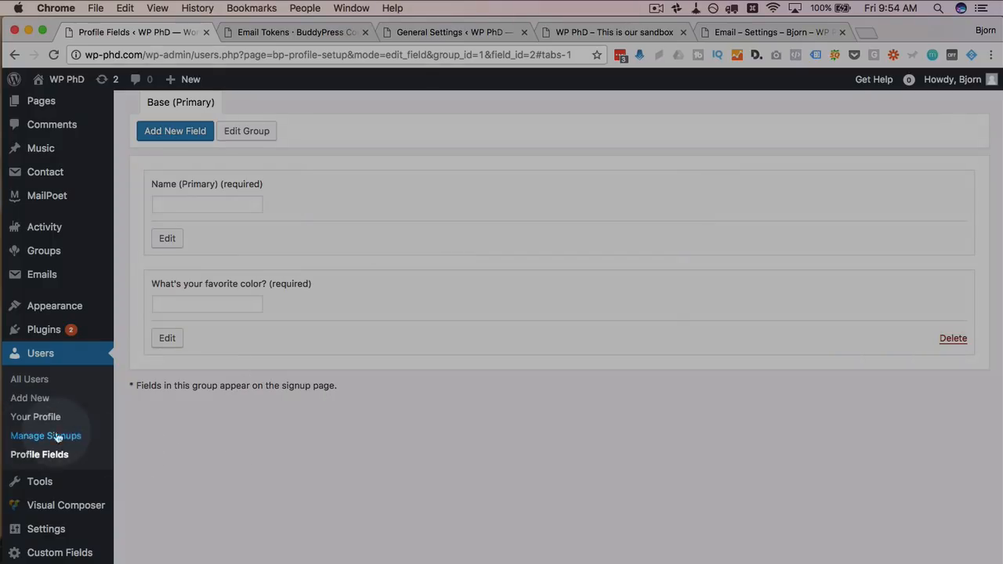
left_click(38, 438)
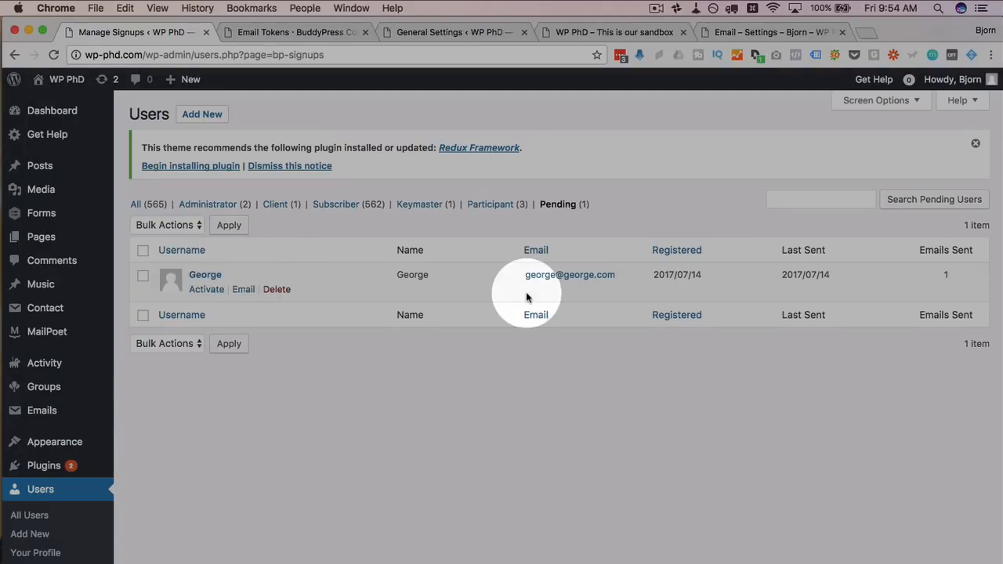
left_click_drag(652, 274, 709, 276)
left_click_drag(952, 275, 934, 275)
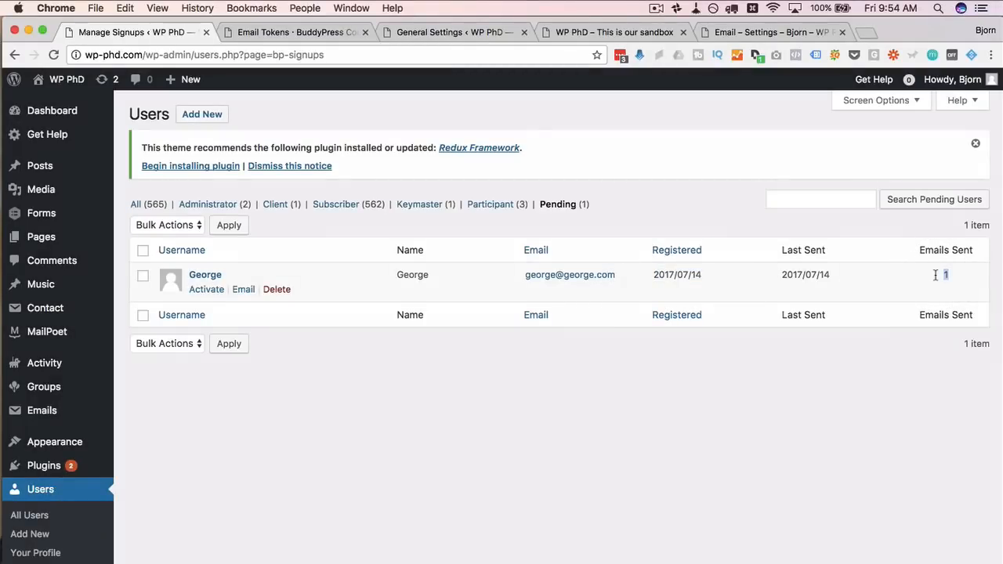
left_click(292, 336)
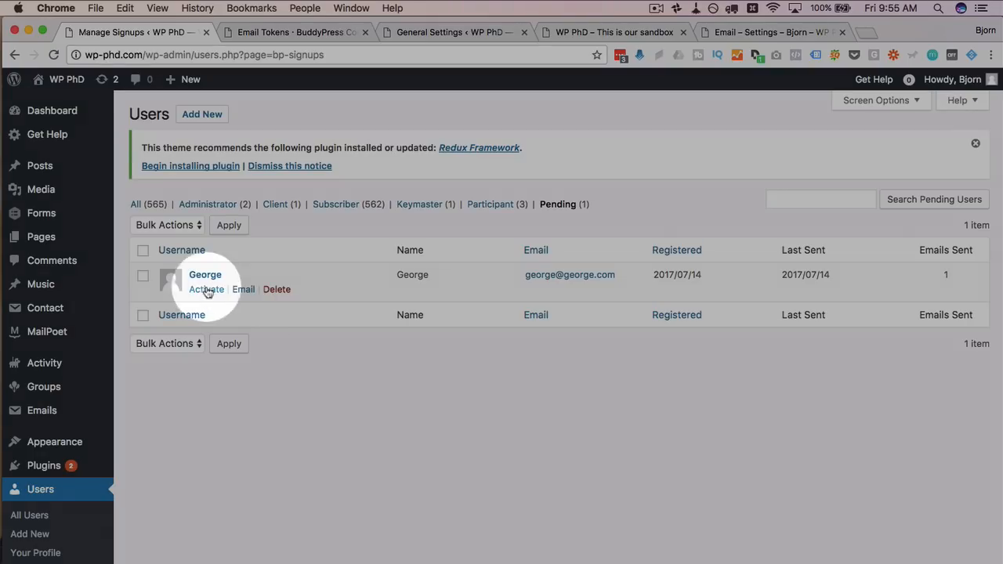
Activate the pending member's account after checking the favorite color answer, and confirm the activation
left_click(199, 290)
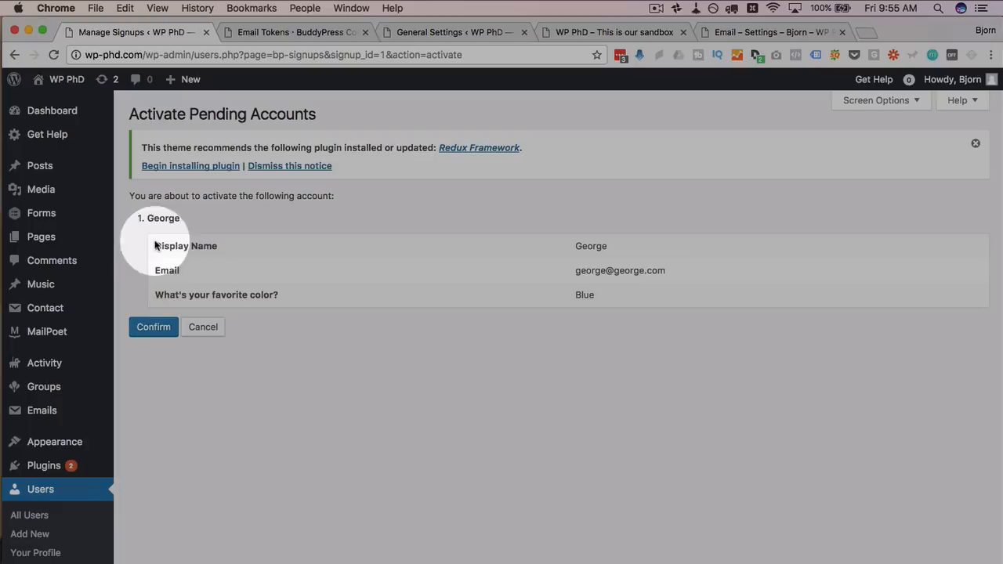
left_click_drag(181, 295, 300, 293)
left_click(286, 323)
left_click(160, 328)
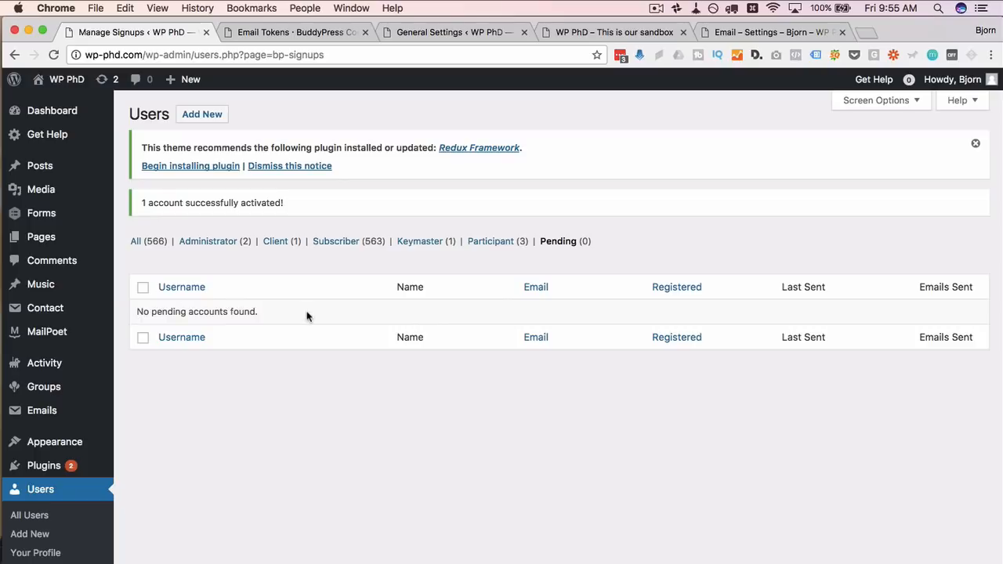
Check the users with the Participant role, list the Subscribers and search them for the newly activated member
left_click(498, 244)
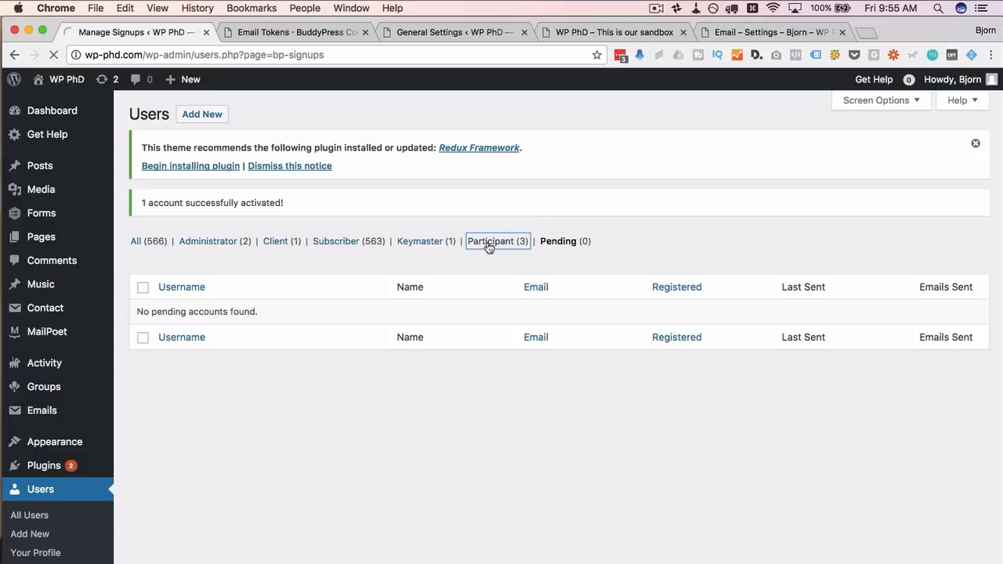
left_click(356, 205)
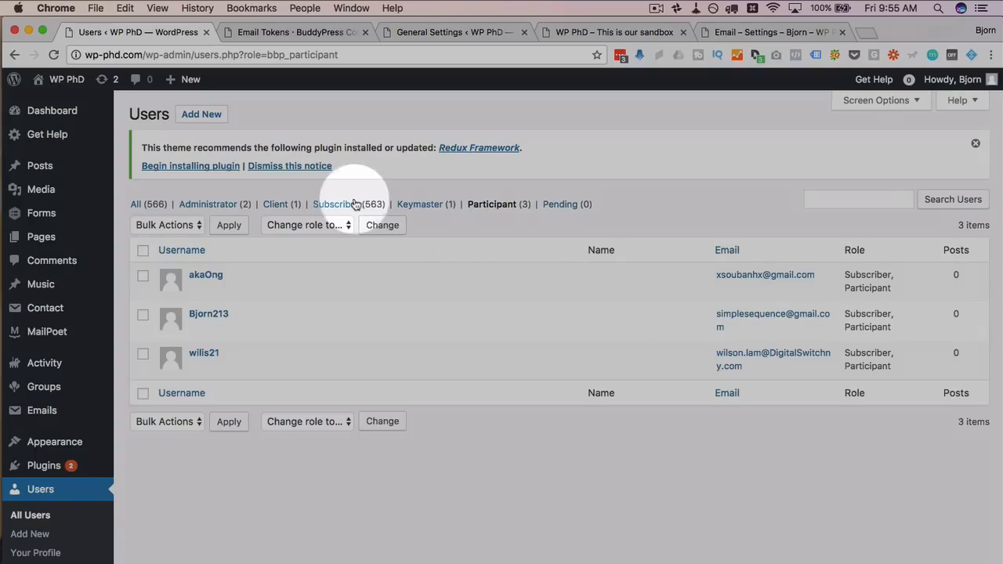
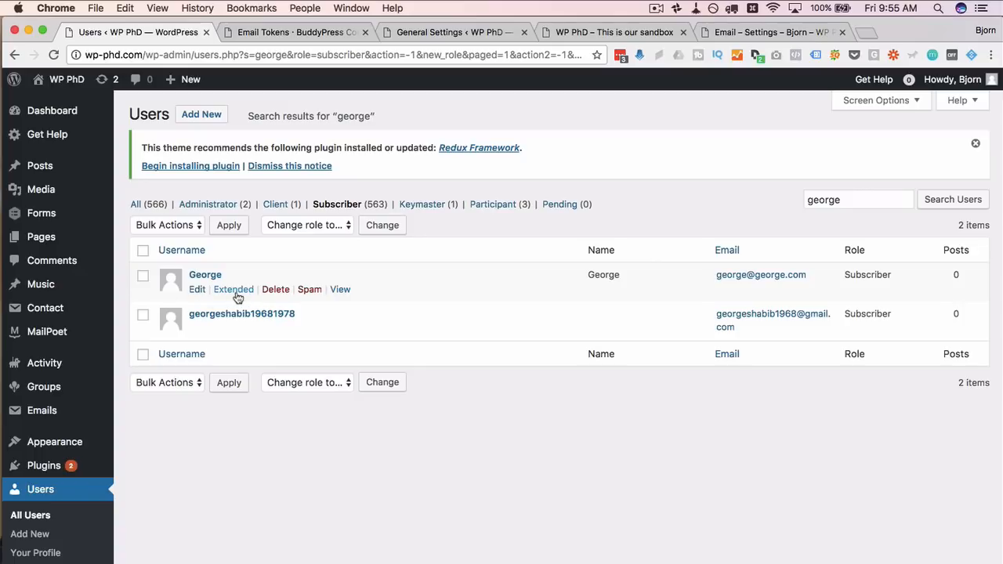
Switch to Firefox and log in to the site with the new member's username and account password
key("super+Tab")
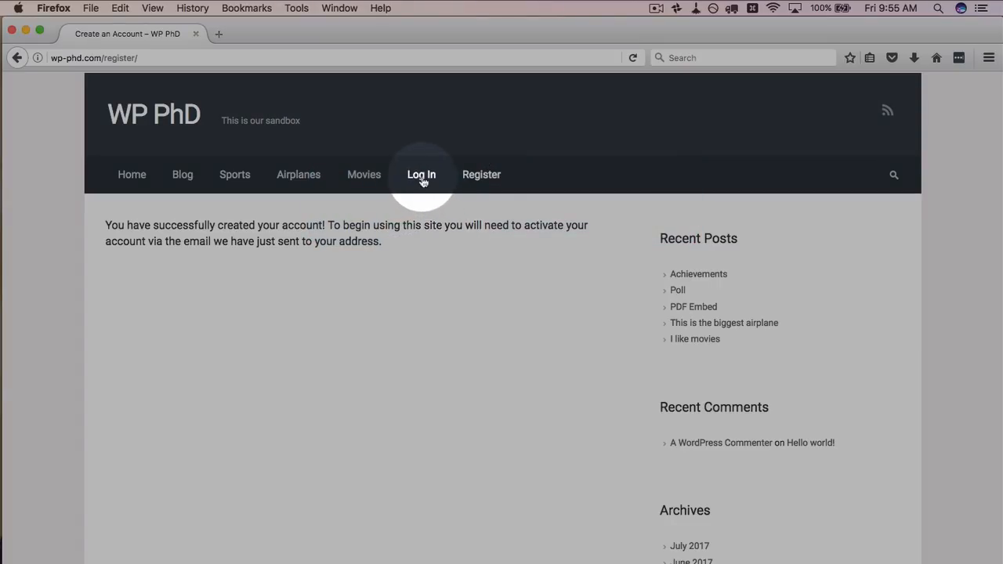
left_click(422, 177)
type("george")
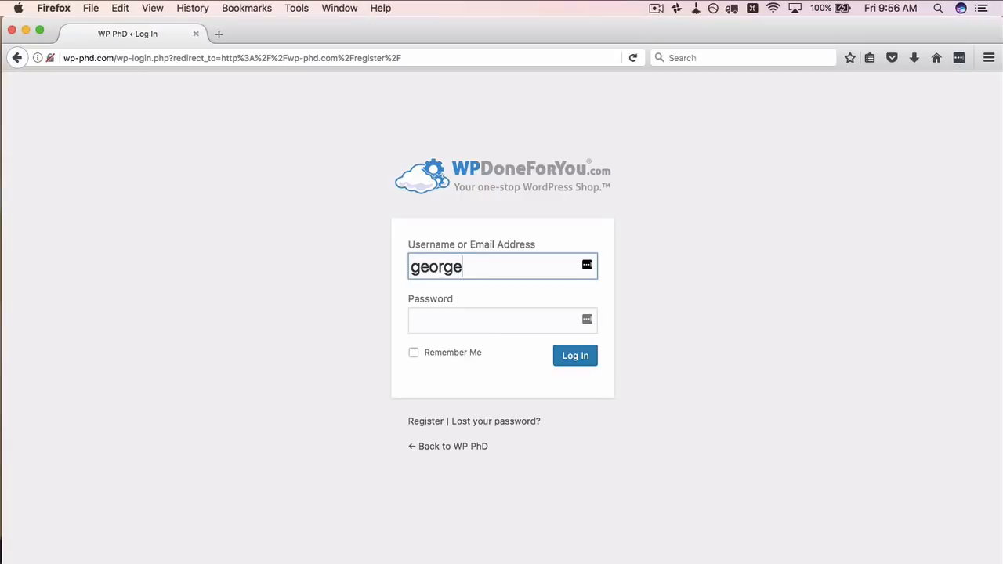
key("Tab")
type("•••••")
left_click(618, 428)
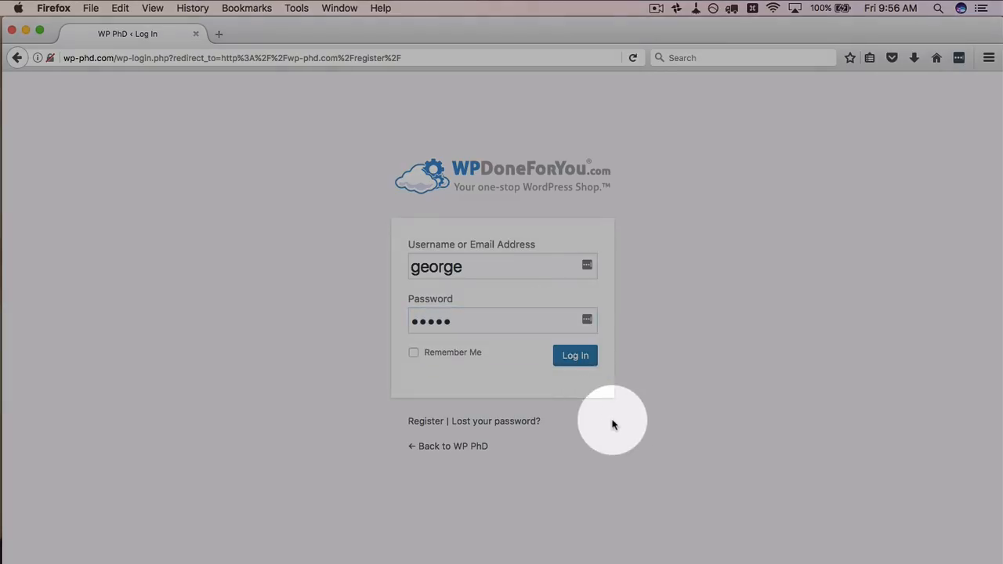
left_click(576, 363)
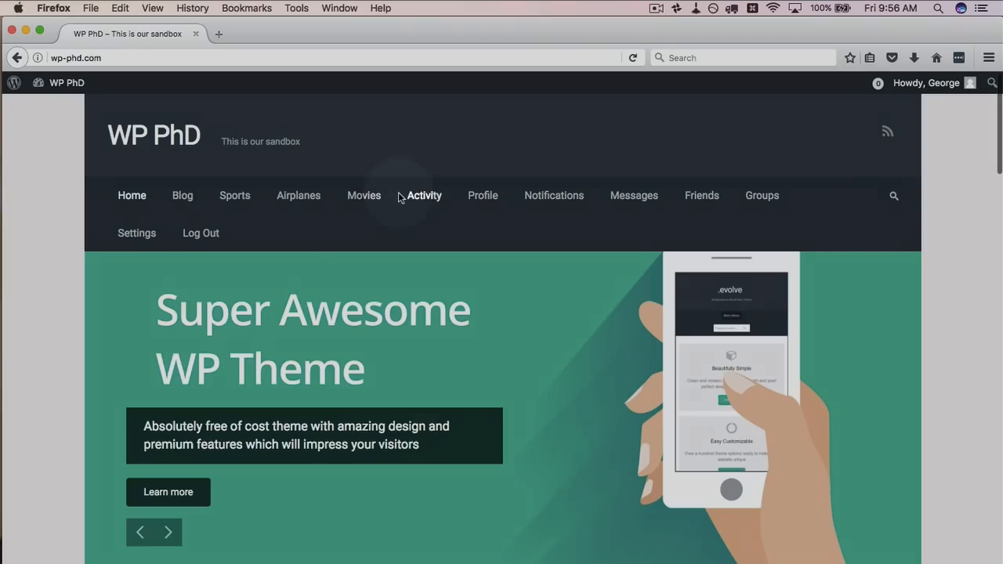
Examine the BuddyPress navigation links and the homepage content as the logged-in member
left_click_drag(398, 197, 411, 220)
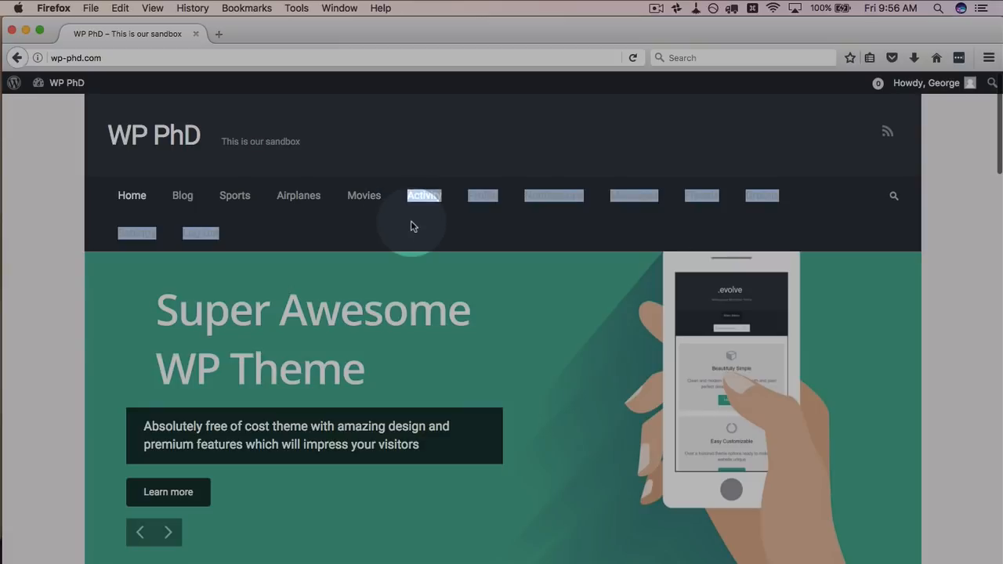
left_click(412, 223)
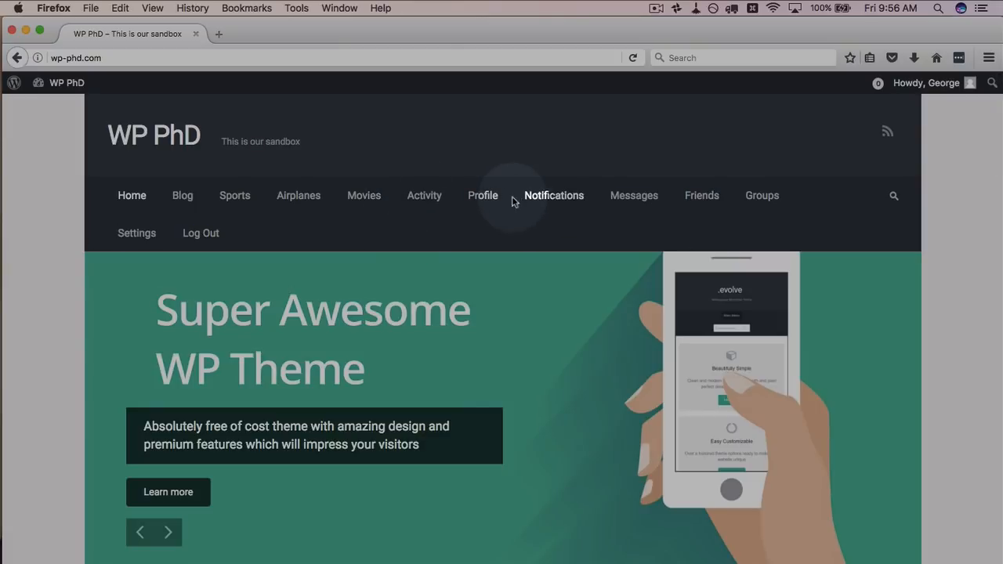
mouse_move(931, 83)
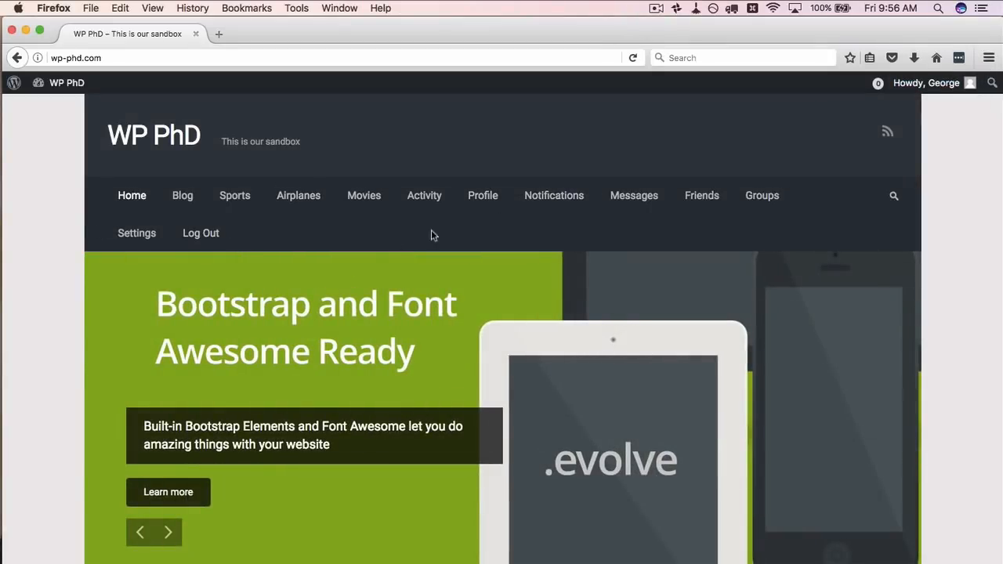
scroll(367, 240, "down", 3)
scroll(367, 240, "down", 15)
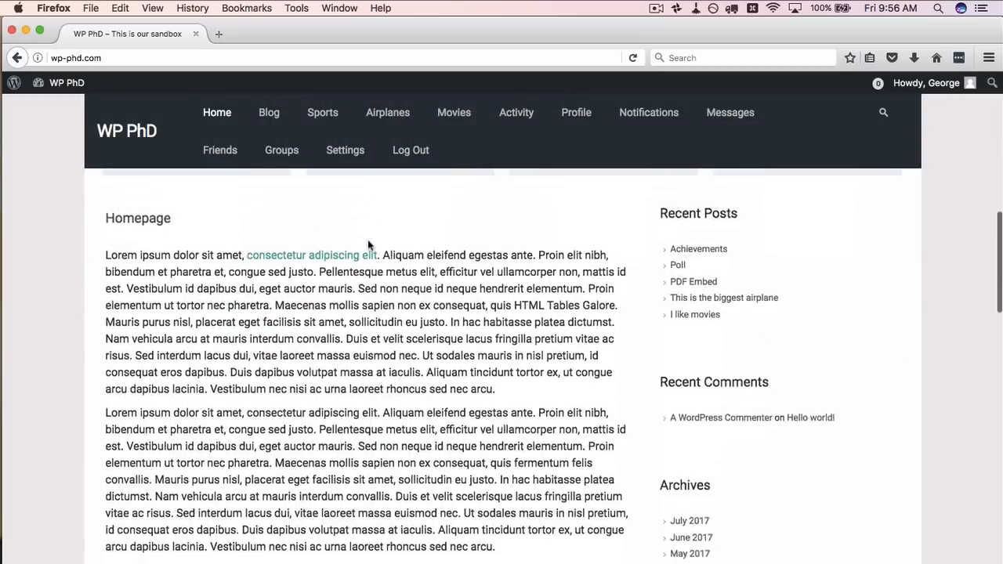
scroll(367, 245, "up", 20)
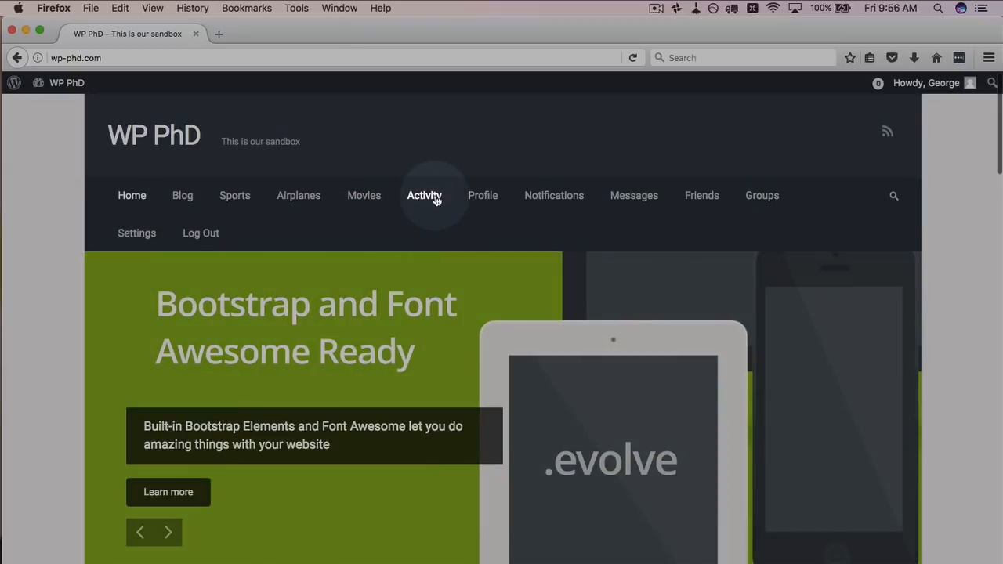
Open the member's Activity page and review the profile sections, status box and registration entry
left_click(424, 198)
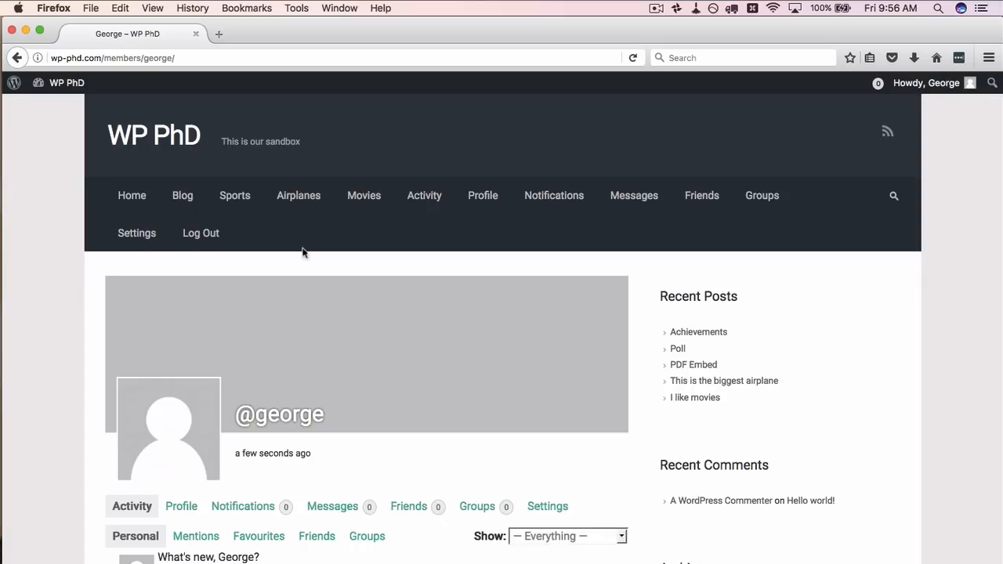
scroll(90, 459, "down", 3)
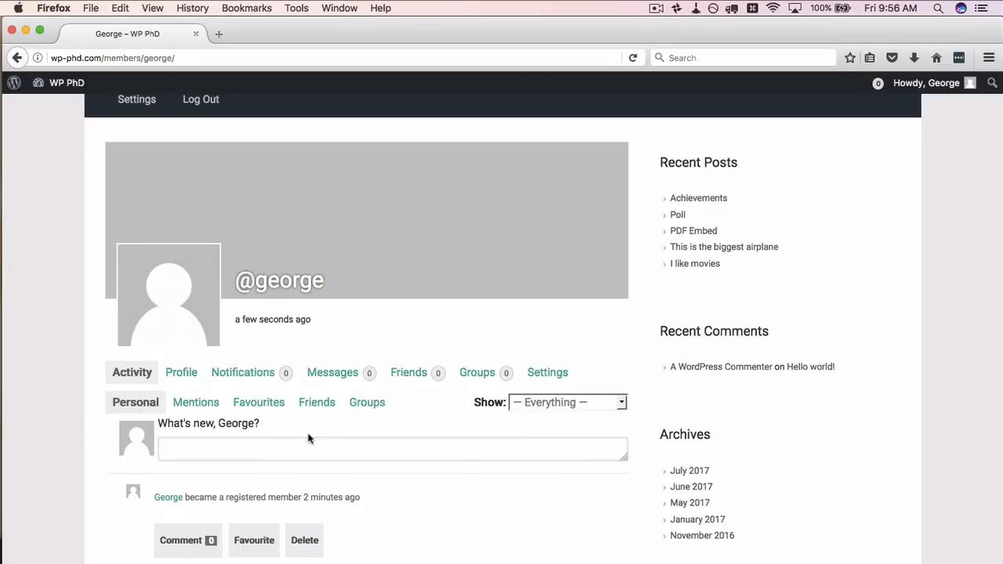
scroll(367, 461, "up", 3)
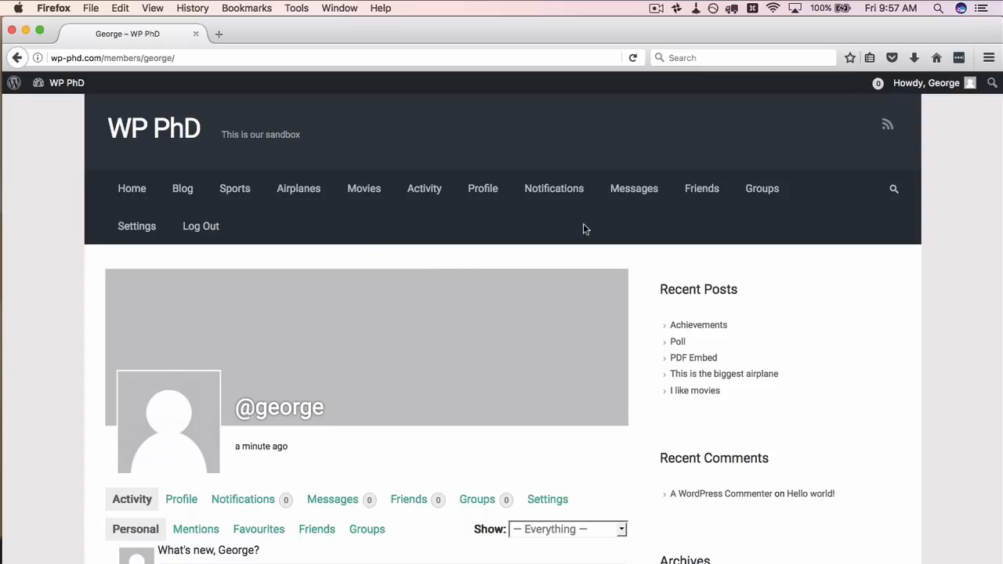
Switch to Chrome, open the WordPress menu editor, search the pages for "member" and add the Members page to Main Menu
key("super+Tab")
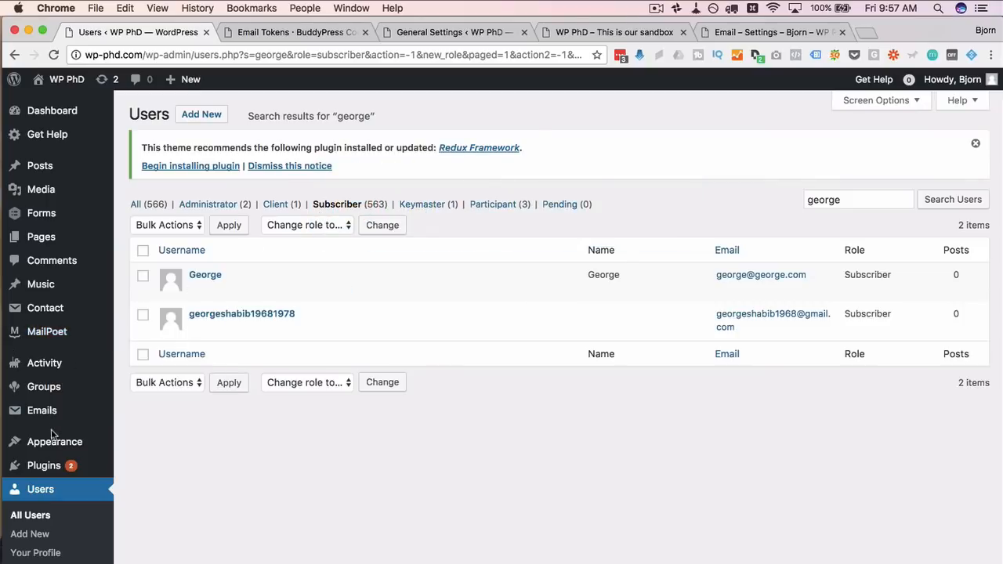
mouse_move(61, 441)
left_click(138, 493)
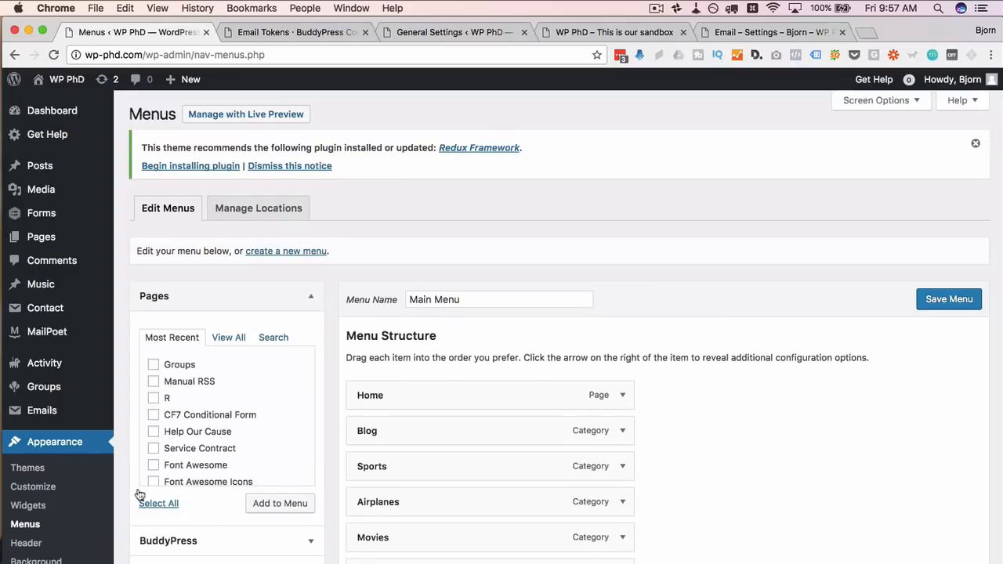
scroll(224, 405, "down", 1)
left_click(276, 338)
left_click(224, 361)
type("member")
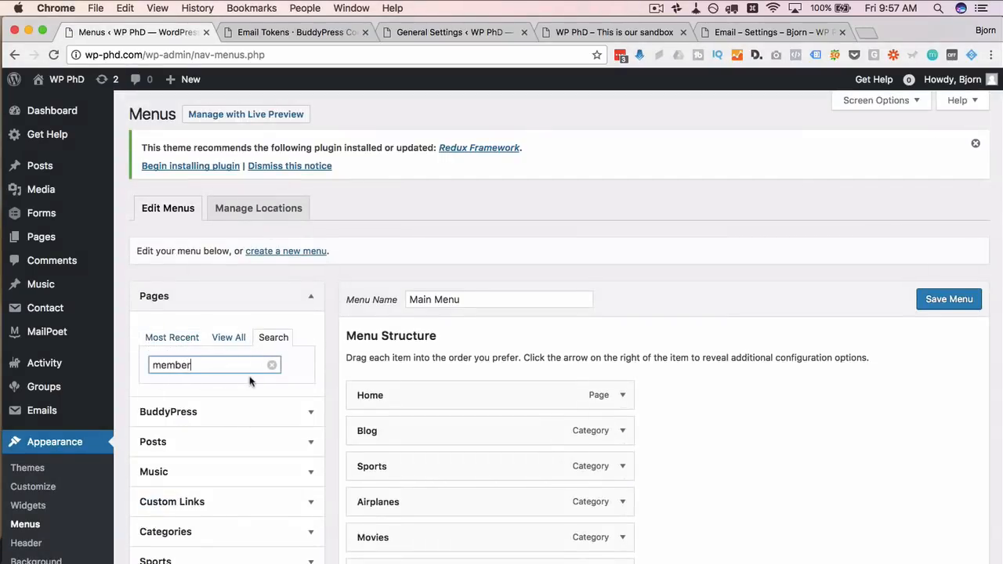
left_click(153, 393)
left_click(278, 427)
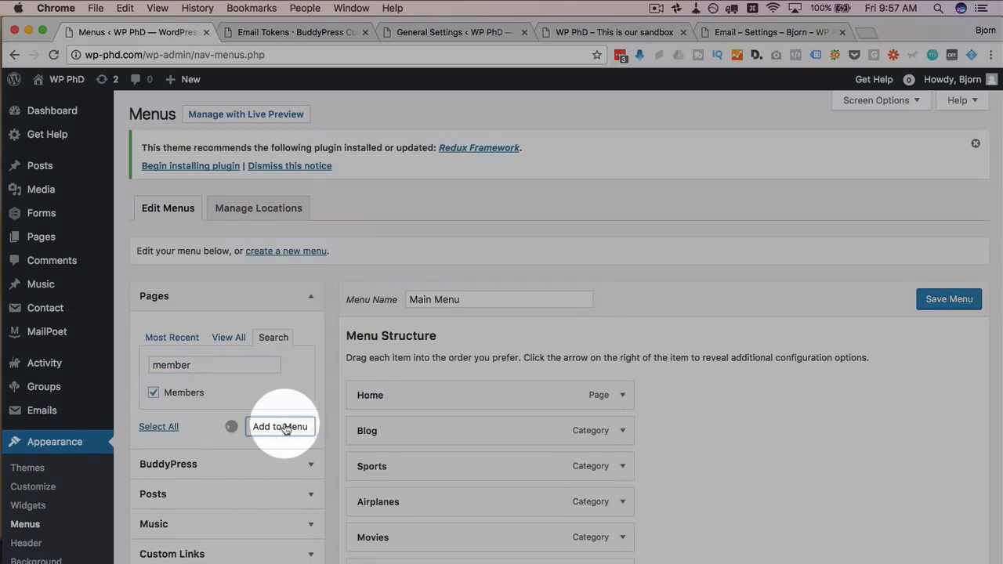
Move the Members item between Movies and Activity in the Main Menu structure and save the menu
scroll(782, 410, "down", 8)
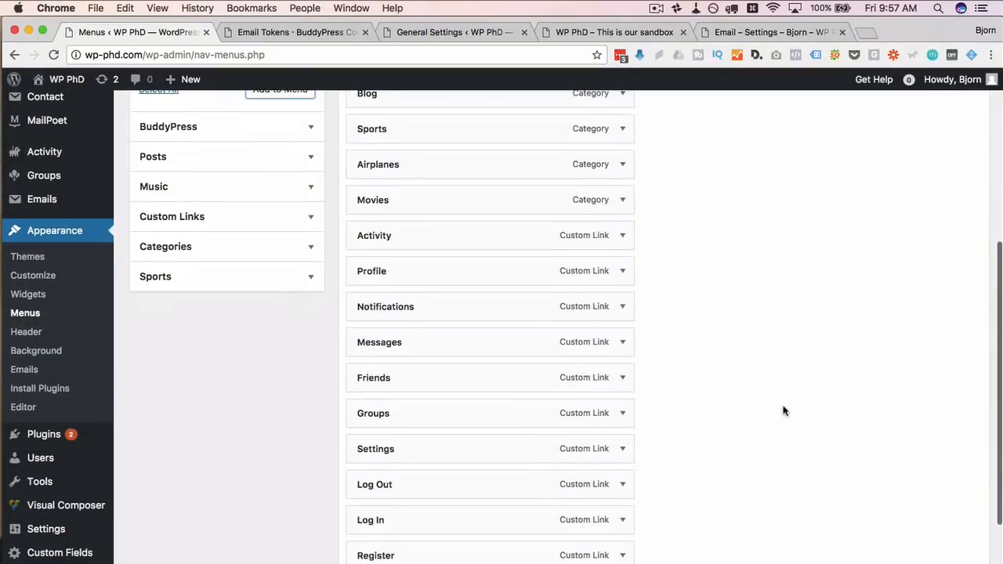
scroll(782, 411, "down", 2)
left_click_drag(381, 511, 339, 153)
scroll(725, 200, "up", 7)
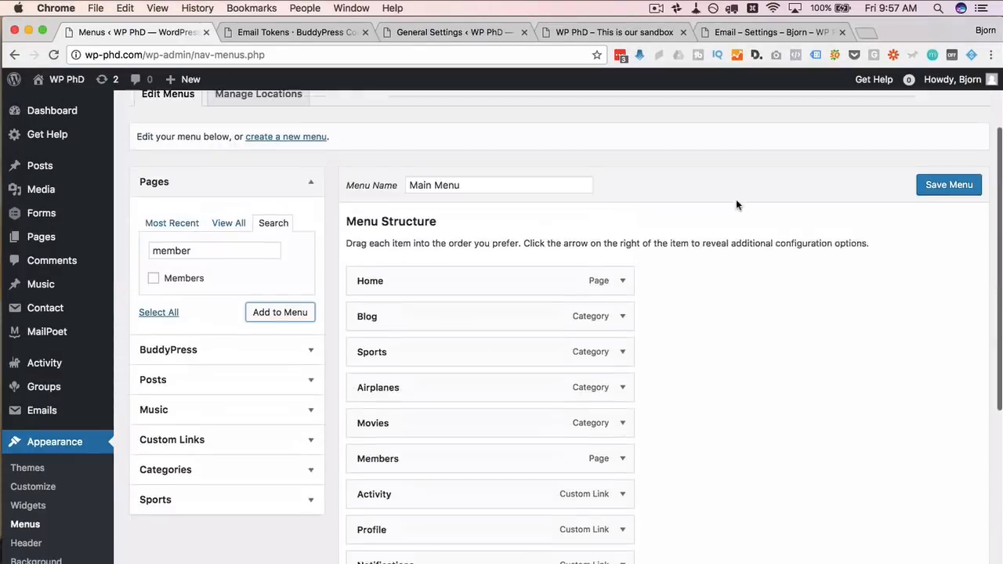
scroll(736, 205, "up", 1)
left_click(948, 213)
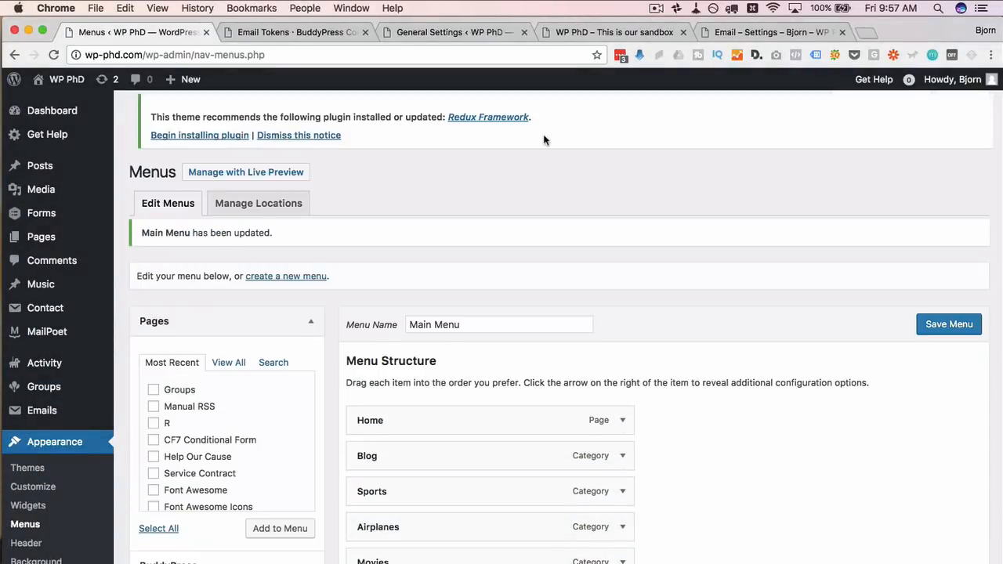
Switch to Firefox, reload the site to open the Members page, and send a friend request to the other listed member
key("super+Tab")
left_click(633, 57)
left_click(422, 194)
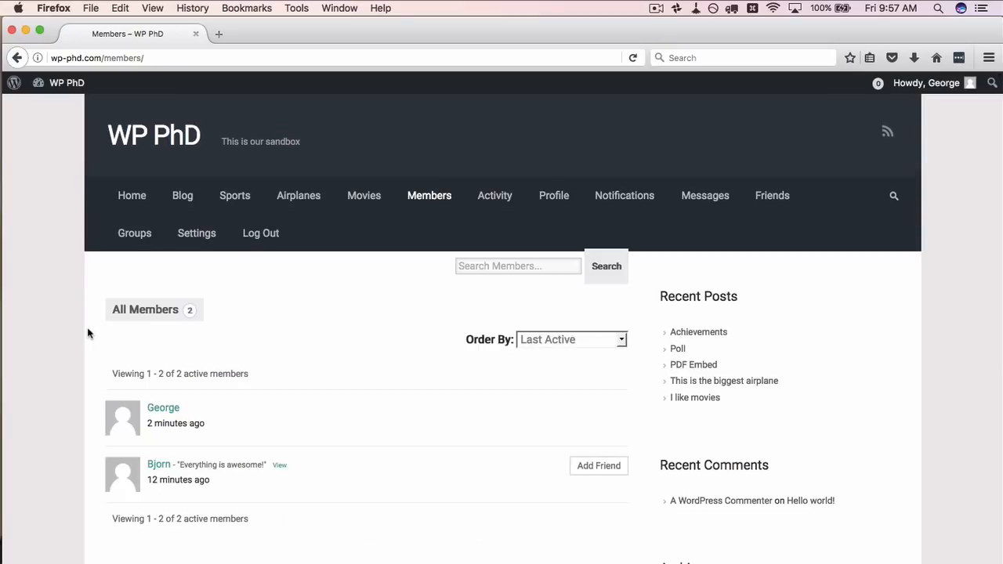
scroll(89, 332, "down", 3)
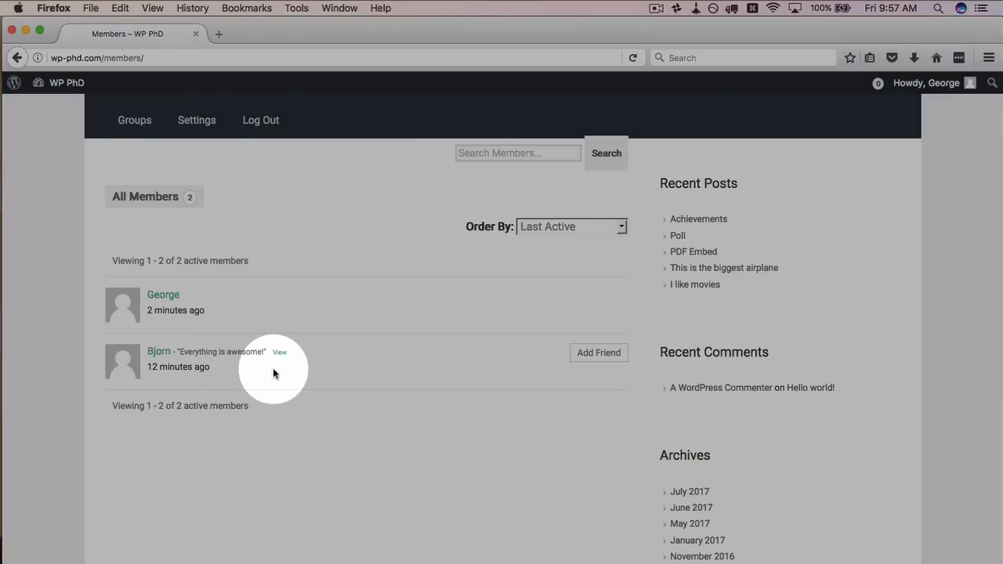
scroll(274, 370, "down", 1)
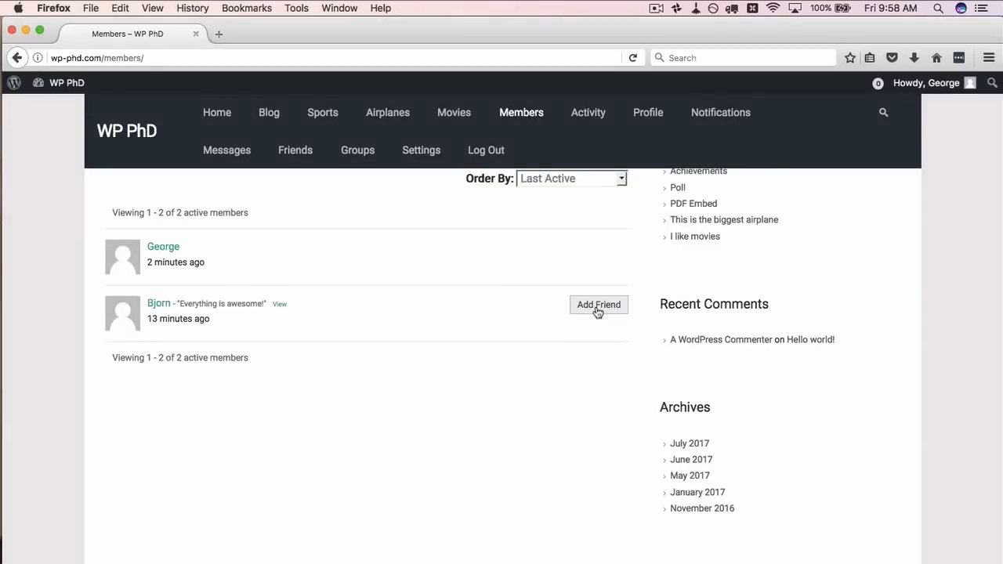
left_click(597, 311)
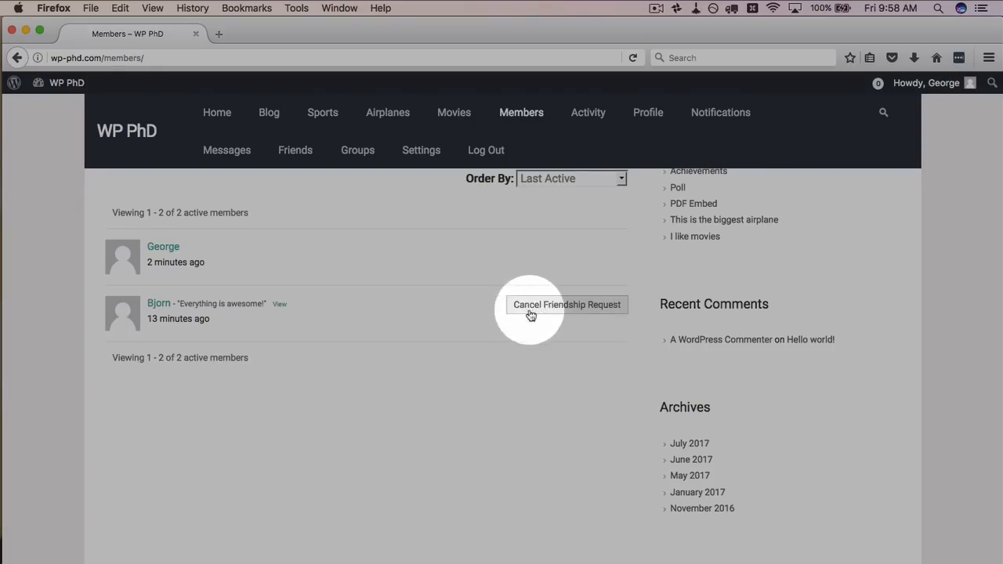
Switch to Chrome, open the administrator's Notifications page on the site's front end and review the unread friendship request
key("super+Tab")
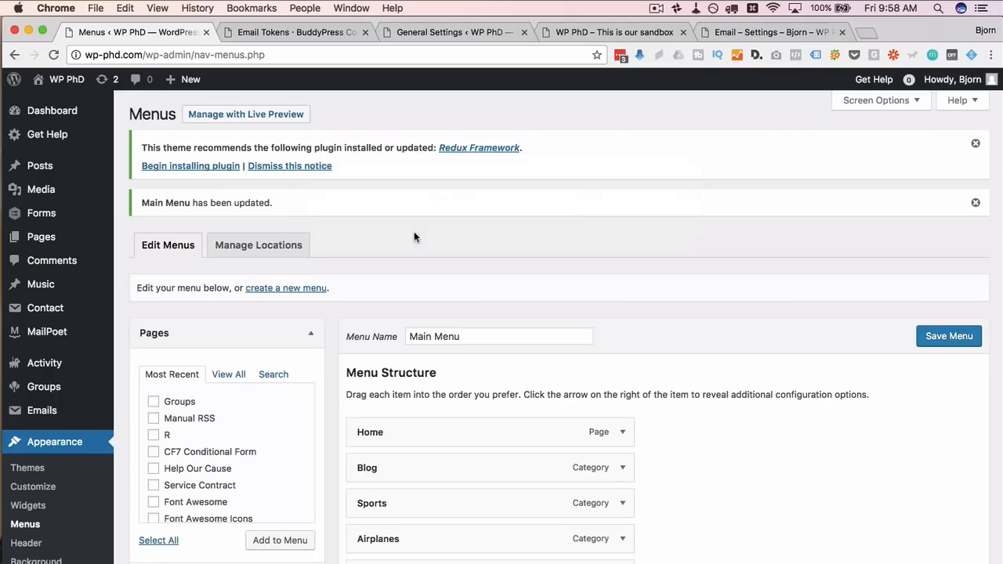
left_click(557, 32)
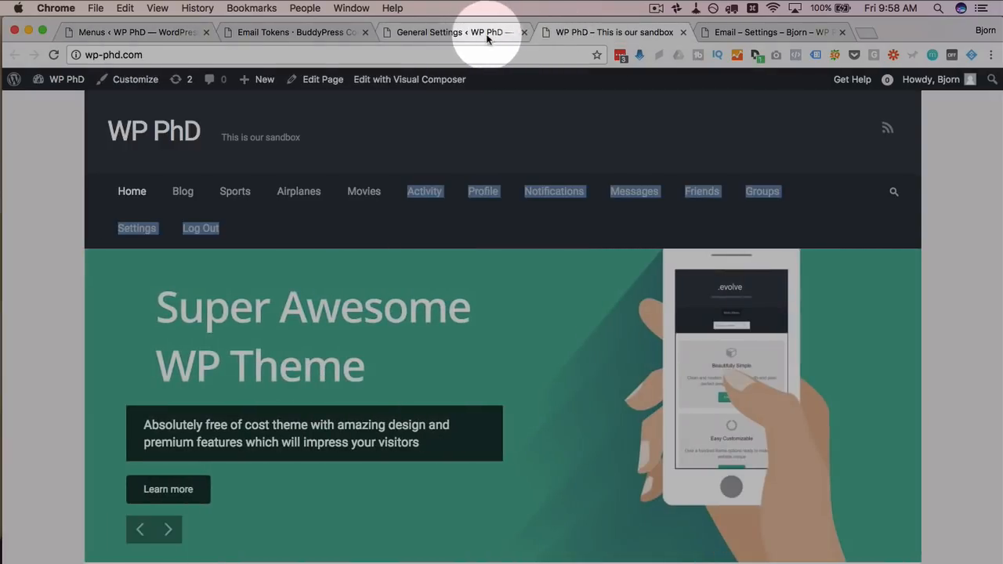
left_click(498, 222)
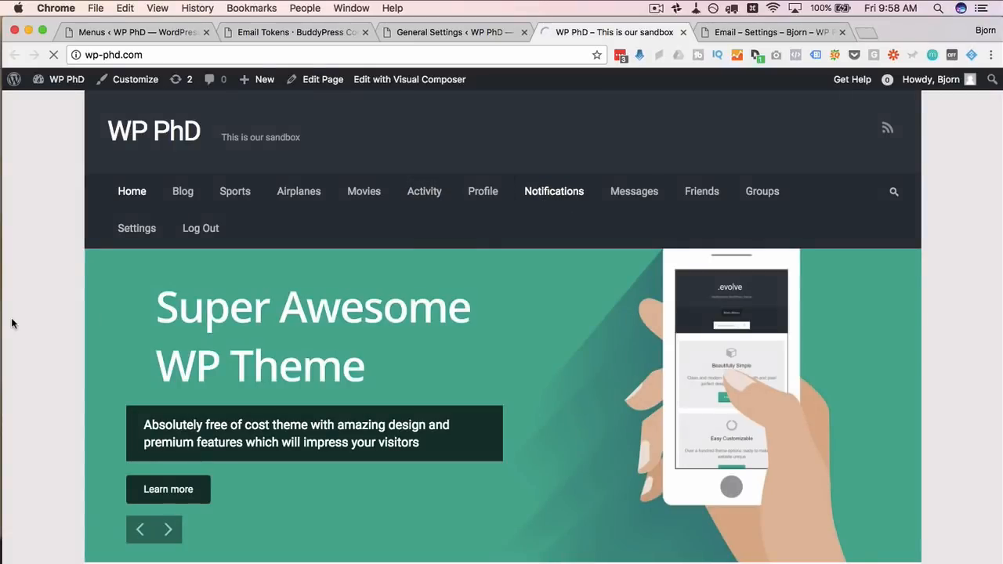
scroll(91, 365, "down", 3)
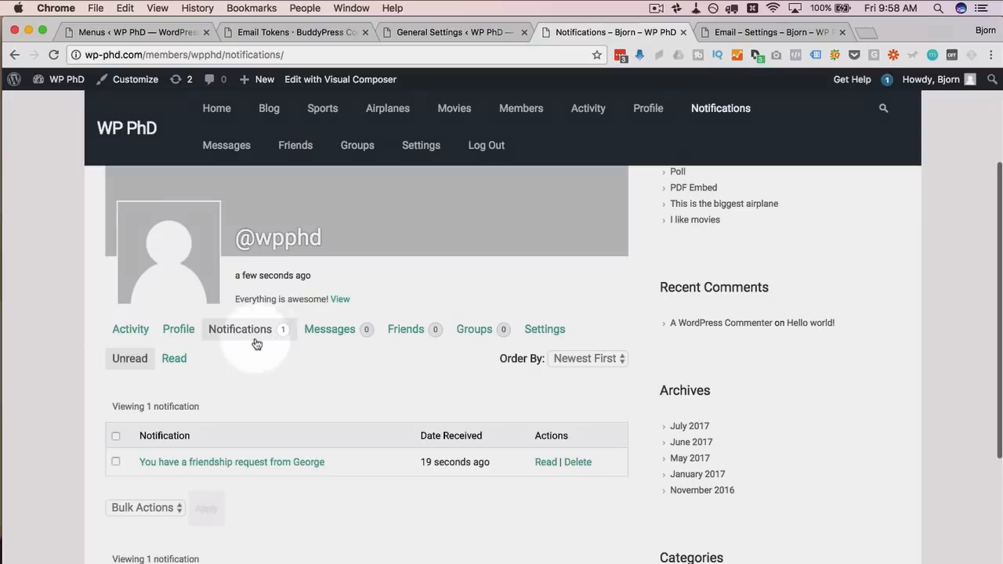
scroll(261, 345, "down", 2)
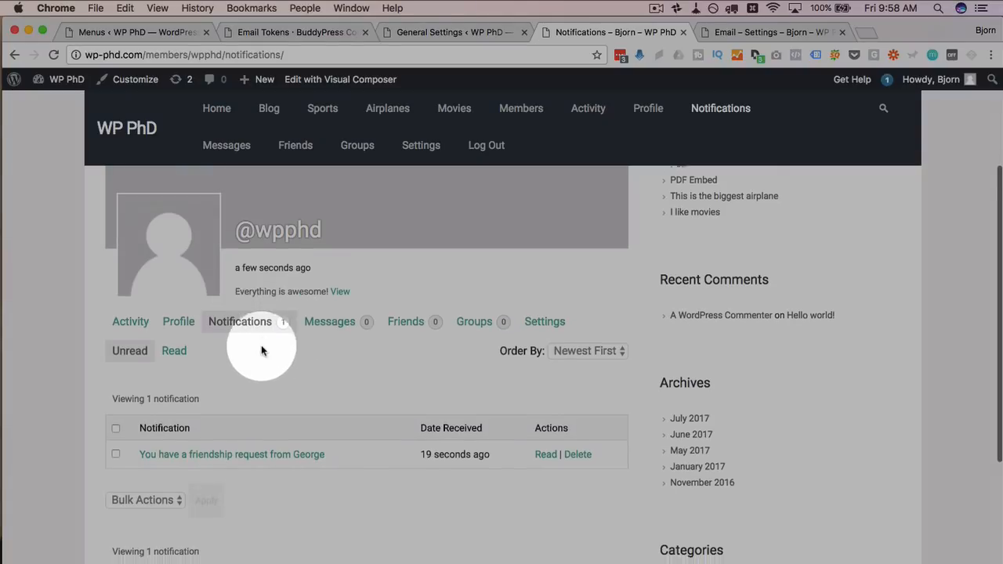
scroll(261, 350, "down", 1)
left_click(115, 358)
left_click(115, 358)
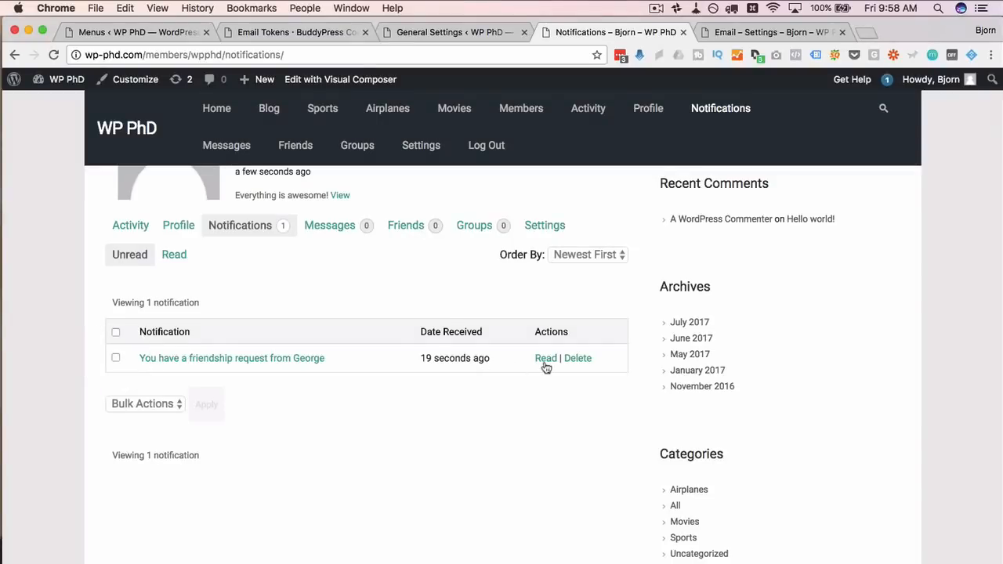
Open the friendship request from its notification, accept it and refresh the Friends section
left_click(190, 361)
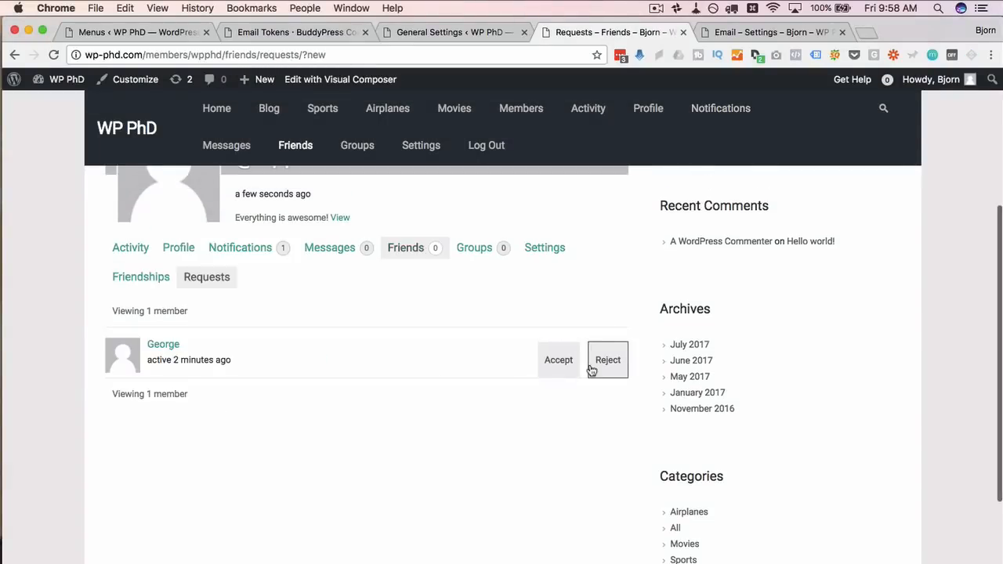
left_click(559, 360)
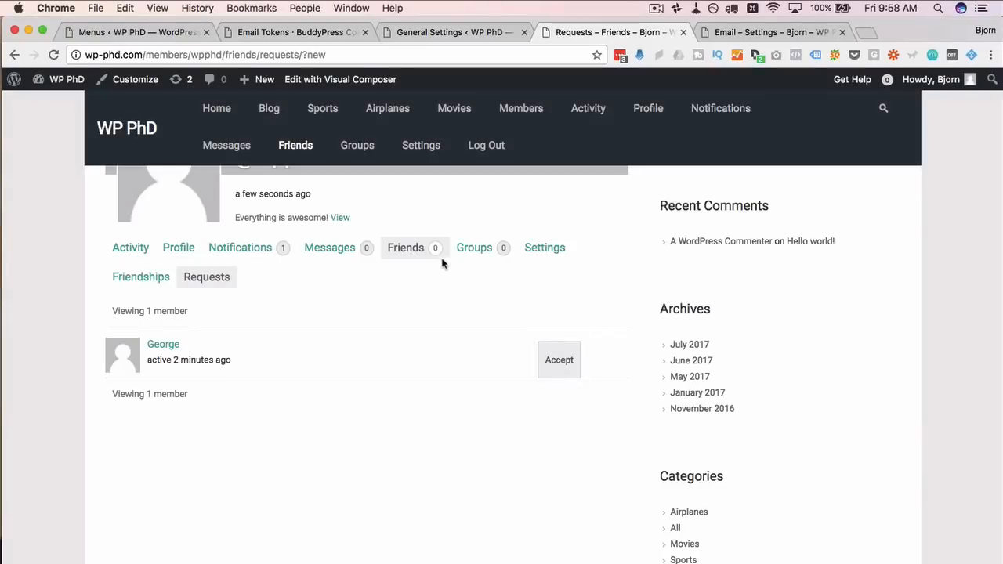
left_click(438, 251)
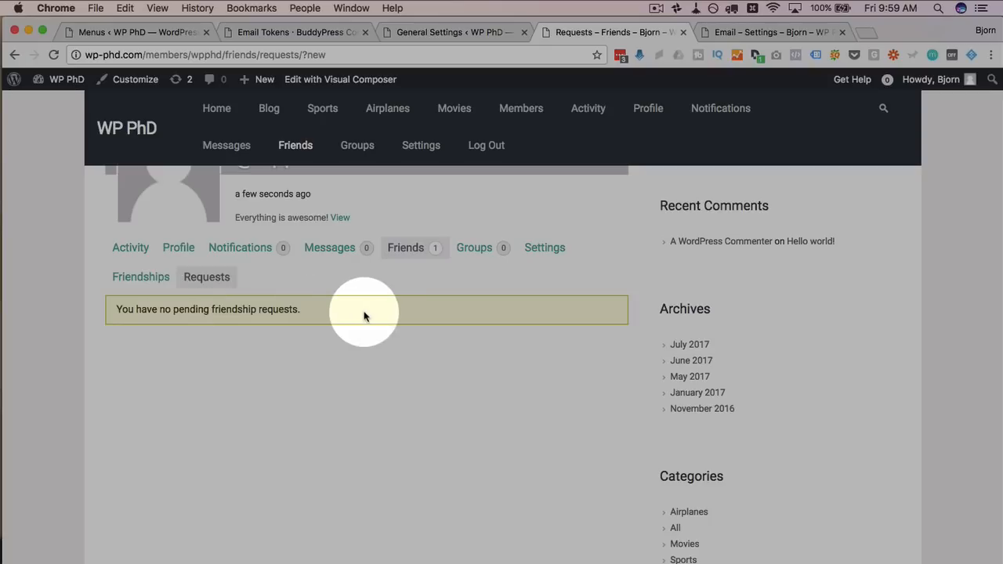
Check the Members page in Firefox, return to Chrome, open the new friend's profile from the Friendships list and start a private message
key("super+Tab")
key("super+Tab")
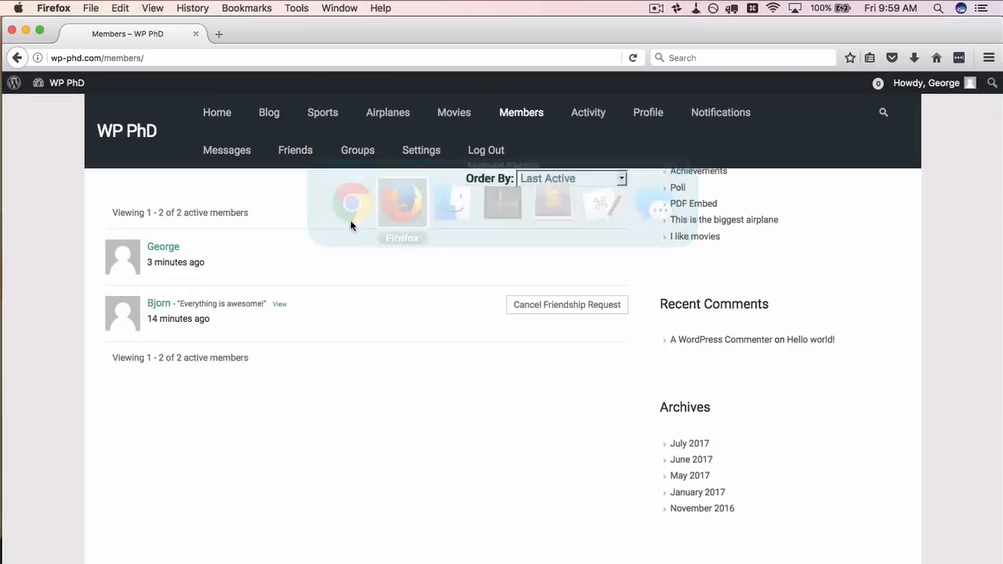
left_click(135, 285)
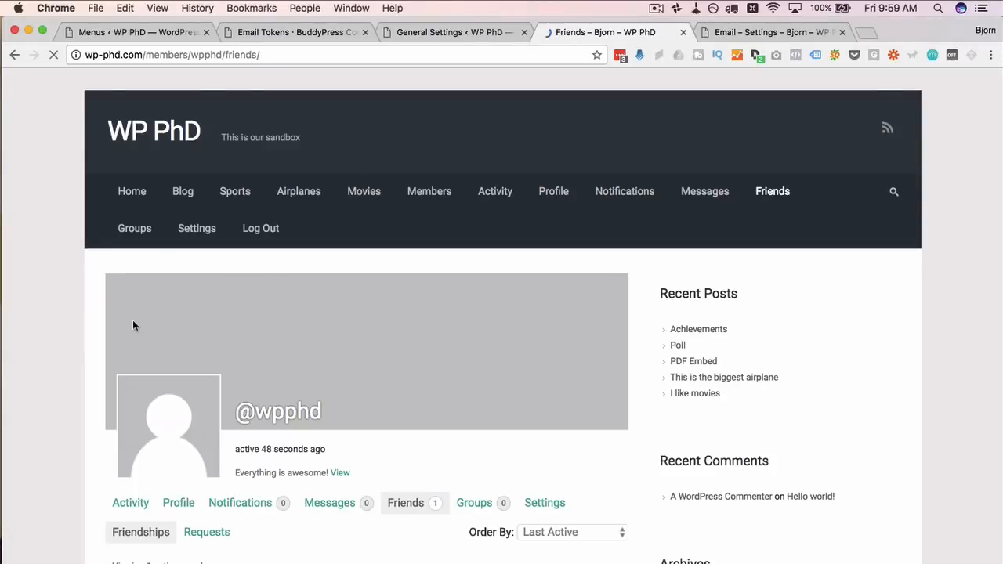
scroll(59, 427, "down", 5)
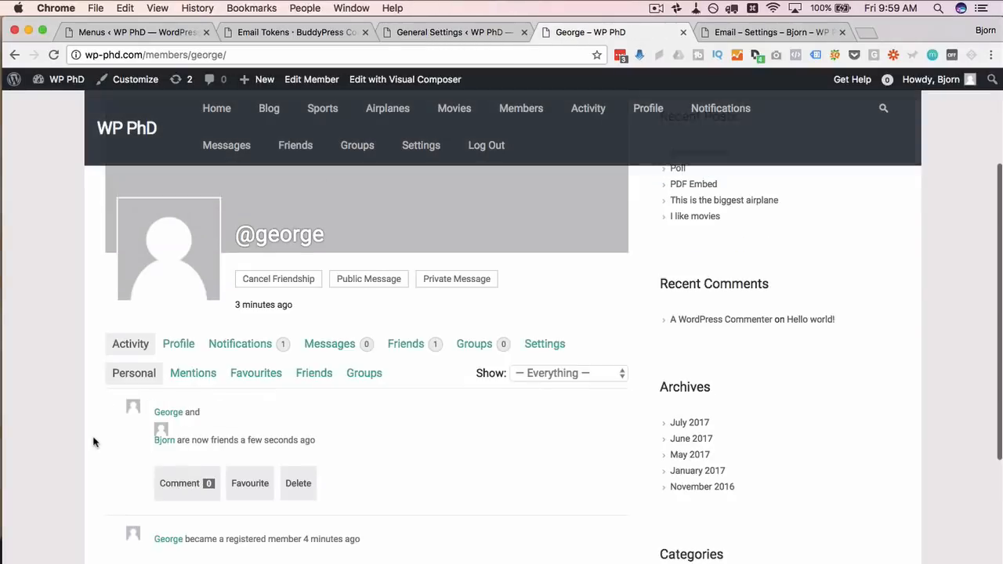
scroll(283, 285, "up", 1)
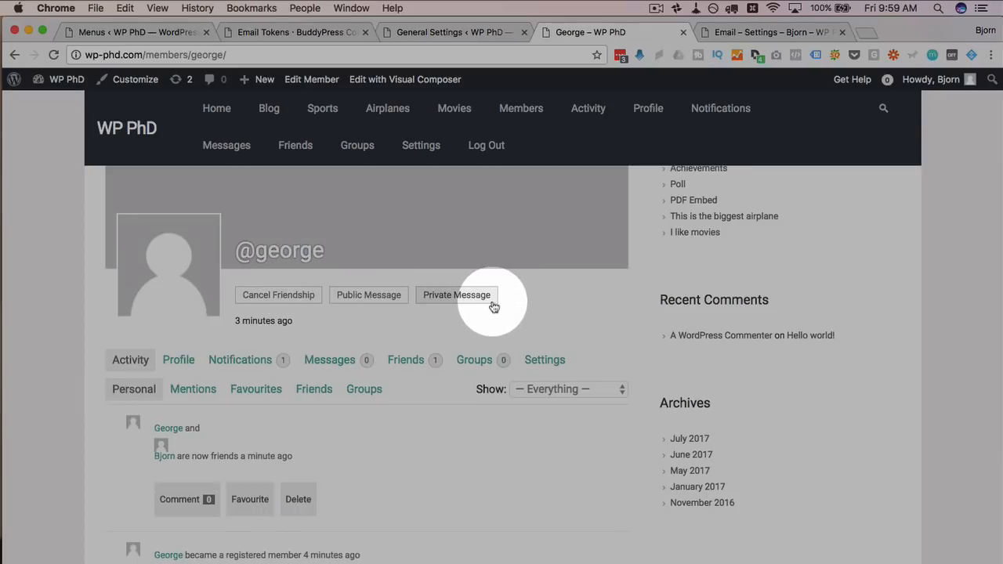
left_click(461, 303)
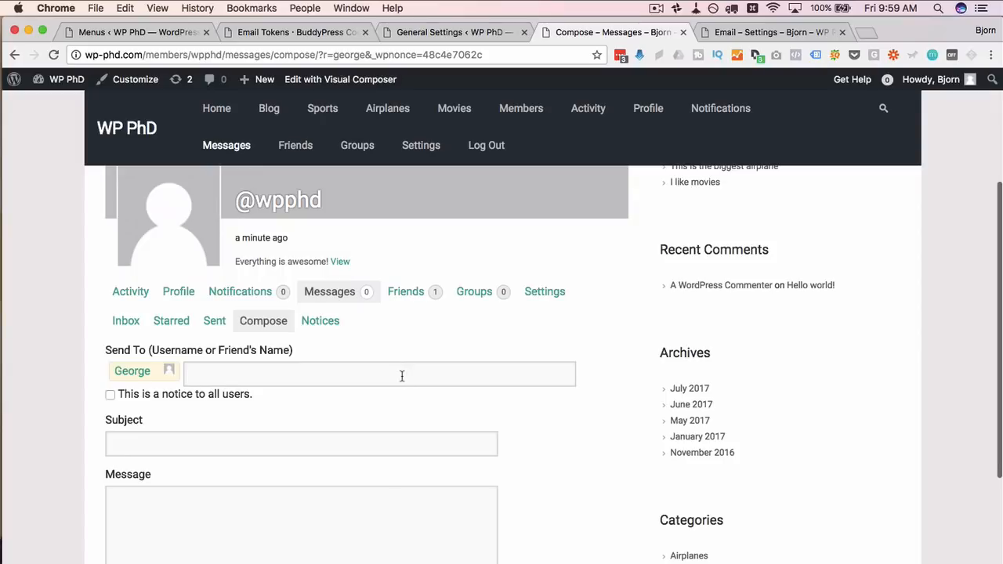
Enter a greeting with the friend's name followed by "this is private" in the message's additional recipient field
type("Hey groe")
key("BackSpace")
key("BackSpace")
key("BackSpace")
type("Ge")
key("BackSpace")
key("BackSpace")
key("BackSpace")
type("Geor")
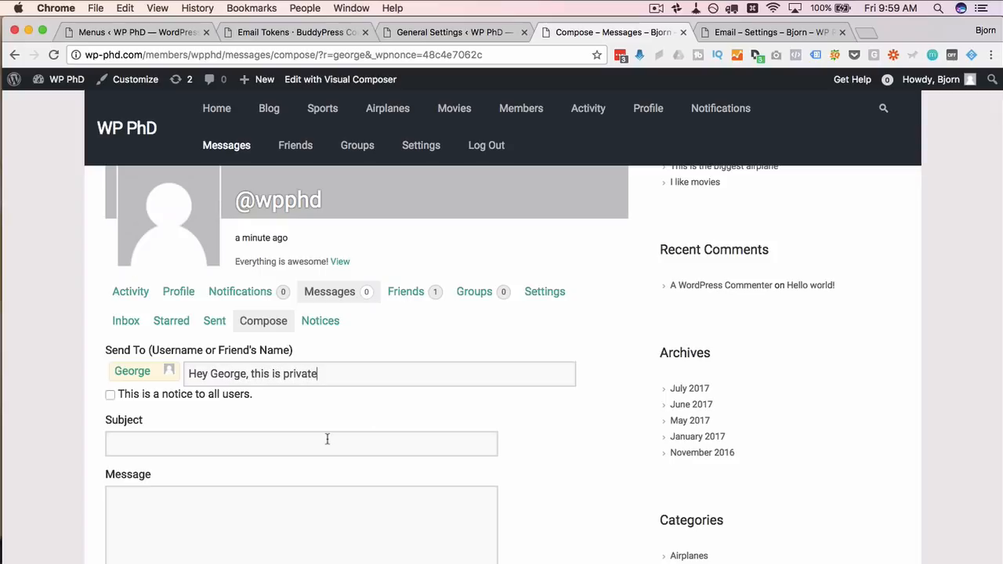
type("ge, this is private")
Try marking the message as a notice to all users and clear that option again
scroll(336, 439, "down", 3)
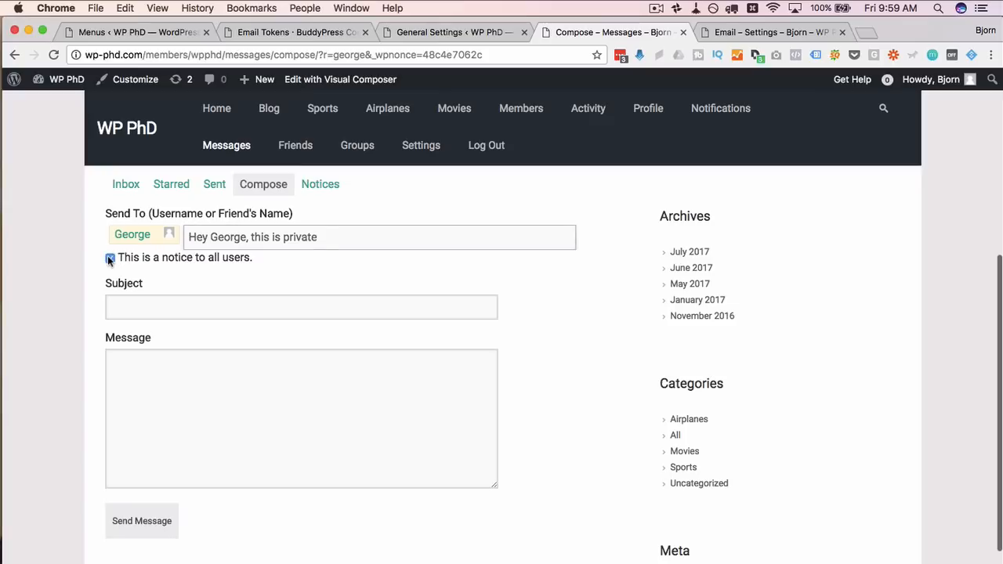
left_click(109, 261)
scroll(235, 265, "up", 2)
scroll(345, 197, "up", 1)
scroll(344, 192, "down", 1)
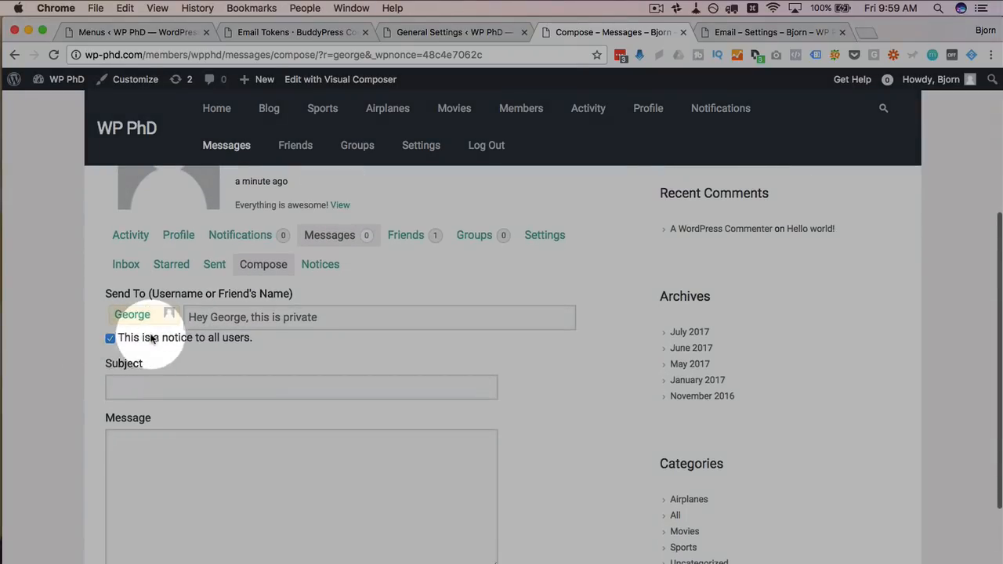
left_click(109, 339)
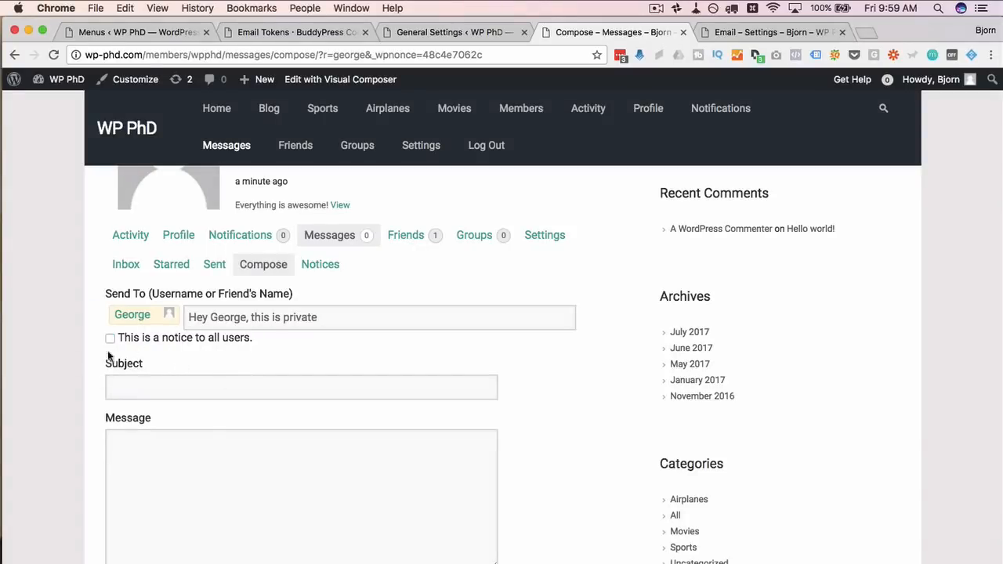
Give the private message the subject "Test" and the text "Test", and send it
scroll(70, 435, "down", 1)
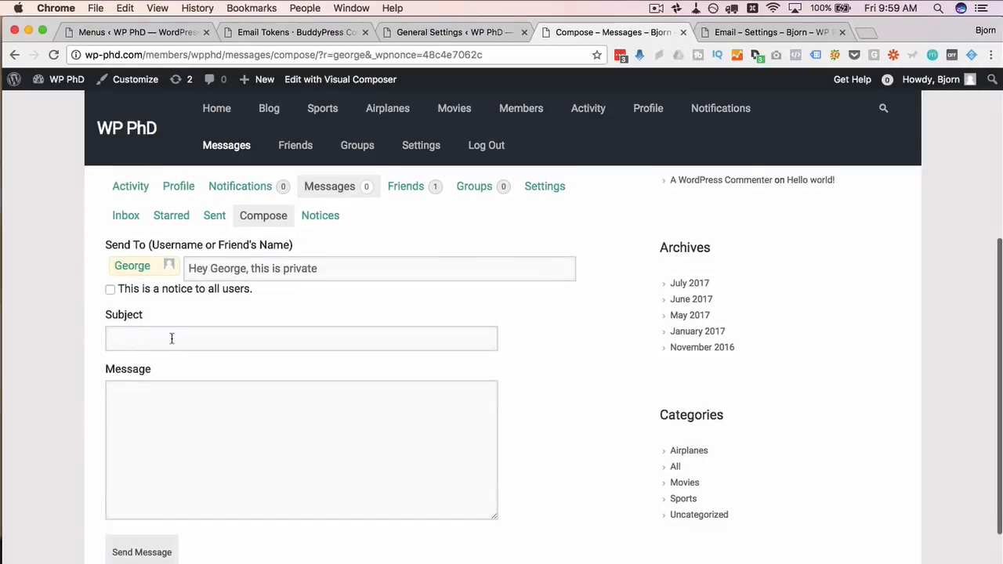
type("TestTest")
left_click(151, 553)
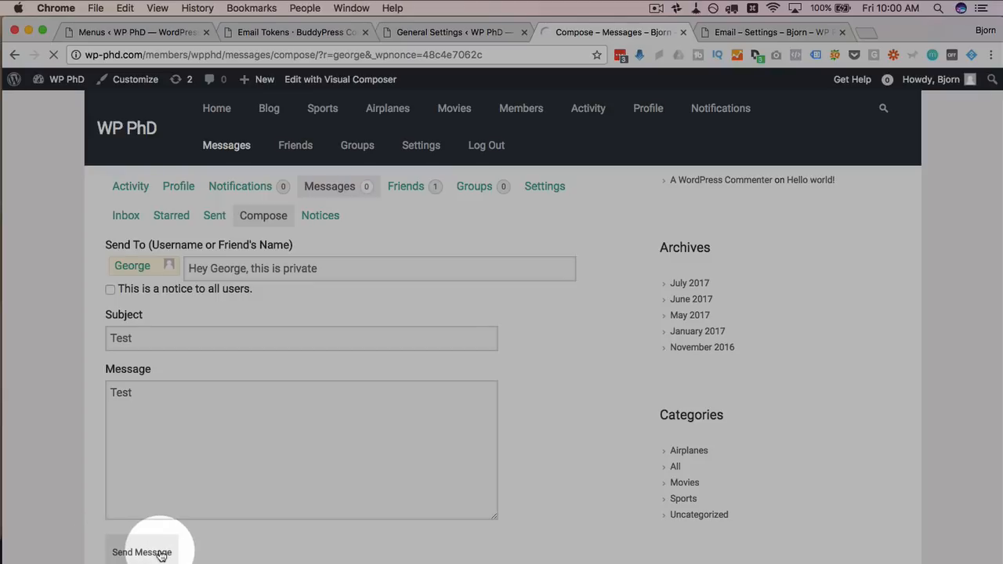
scroll(305, 451, "down", 2)
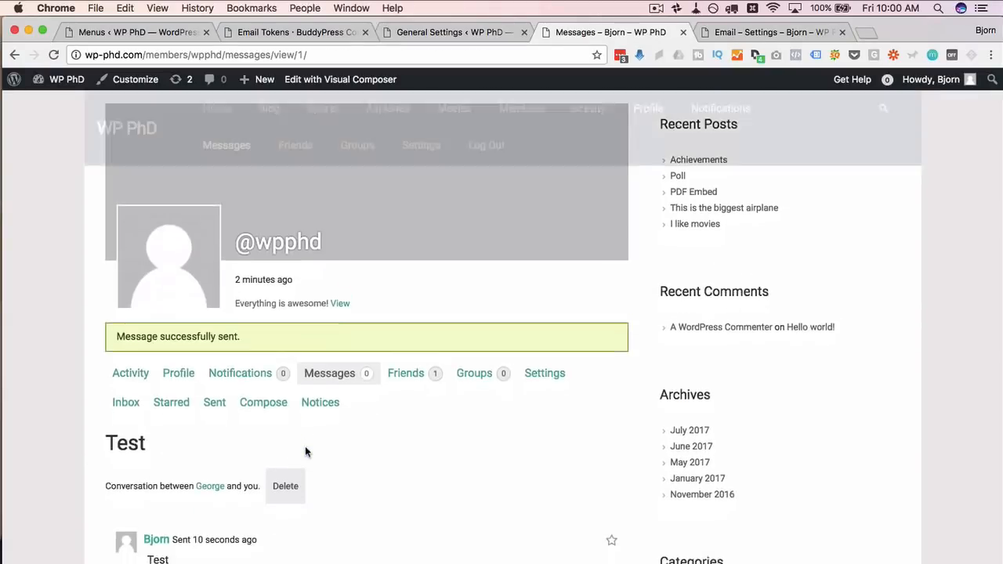
Open the friend's profile from the Friends list and start a public message to that member
left_click(515, 322)
left_click(414, 330)
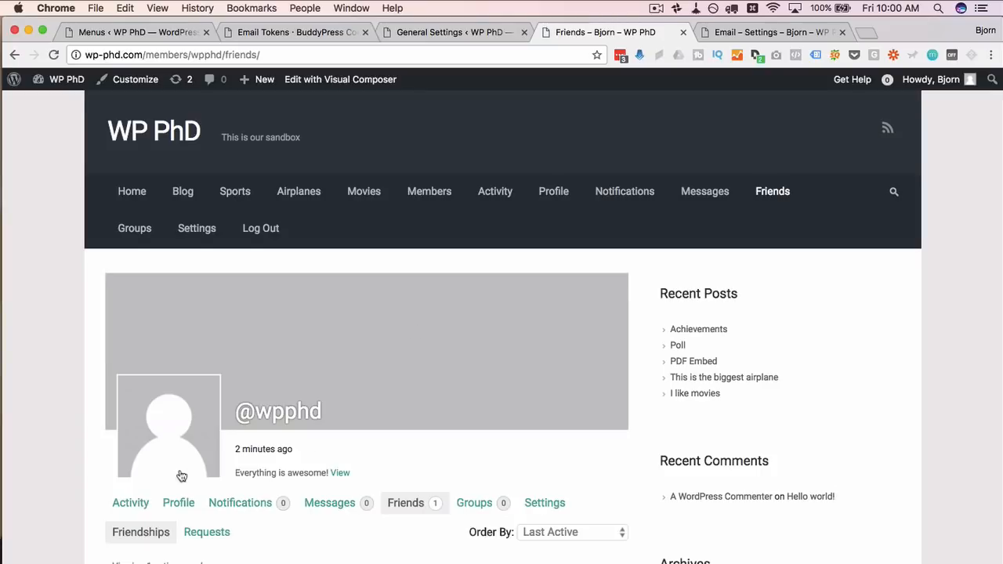
scroll(181, 476, "down", 3)
left_click(161, 414)
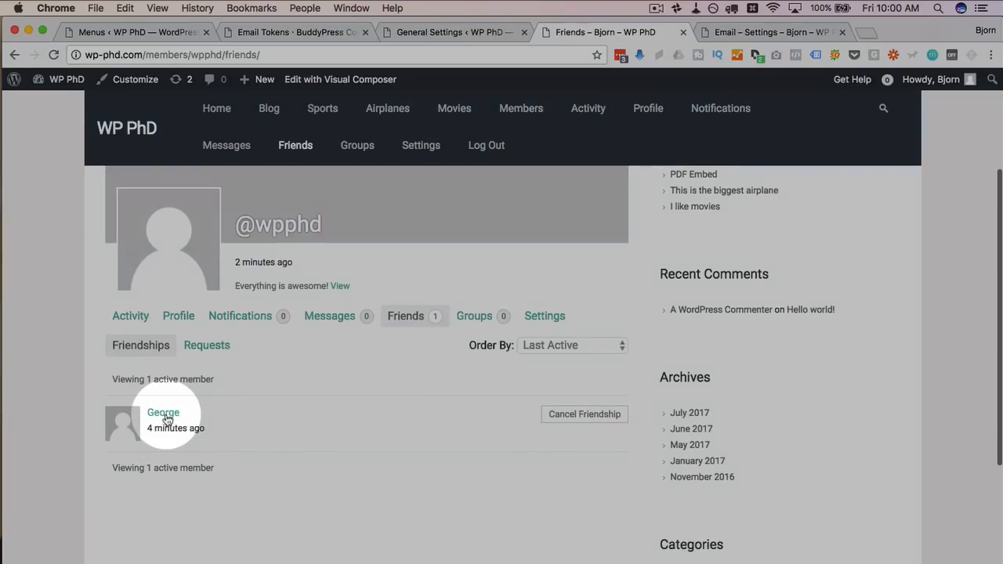
scroll(314, 313, "down", 3)
left_click(379, 226)
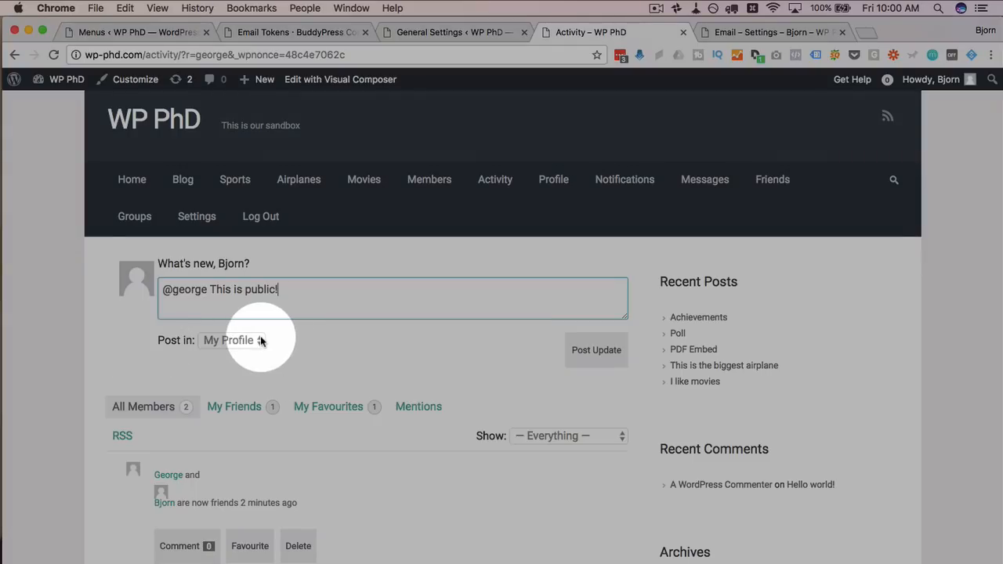
Write "This is public!" after the friend's mention, keep My Profile as the posting destination and post the update
left_click(259, 340)
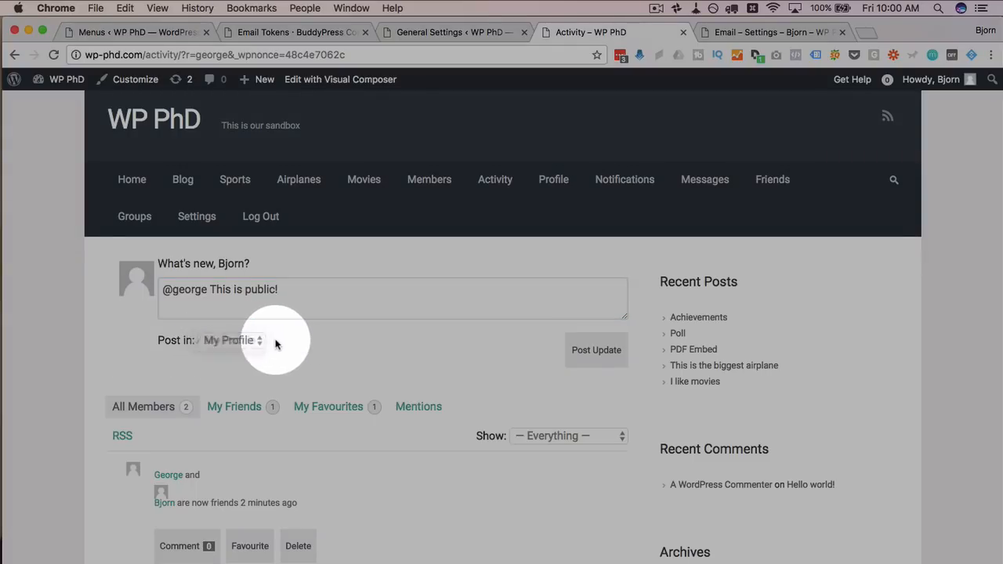
left_click(227, 340)
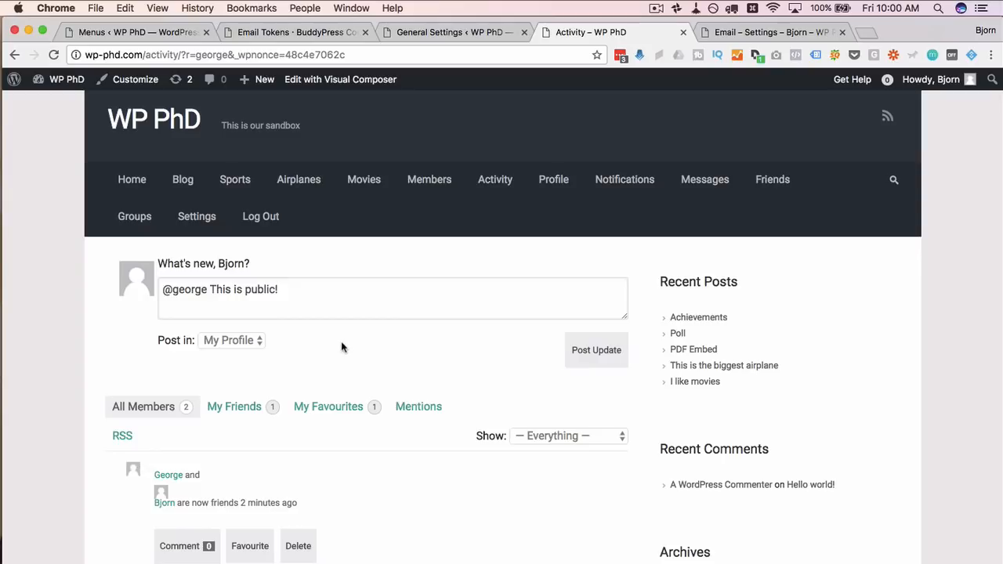
left_click(247, 340)
left_click(383, 360)
left_click(596, 353)
Switch to Firefox and review the unread notifications on the registered member's own profile
key("super+Tab")
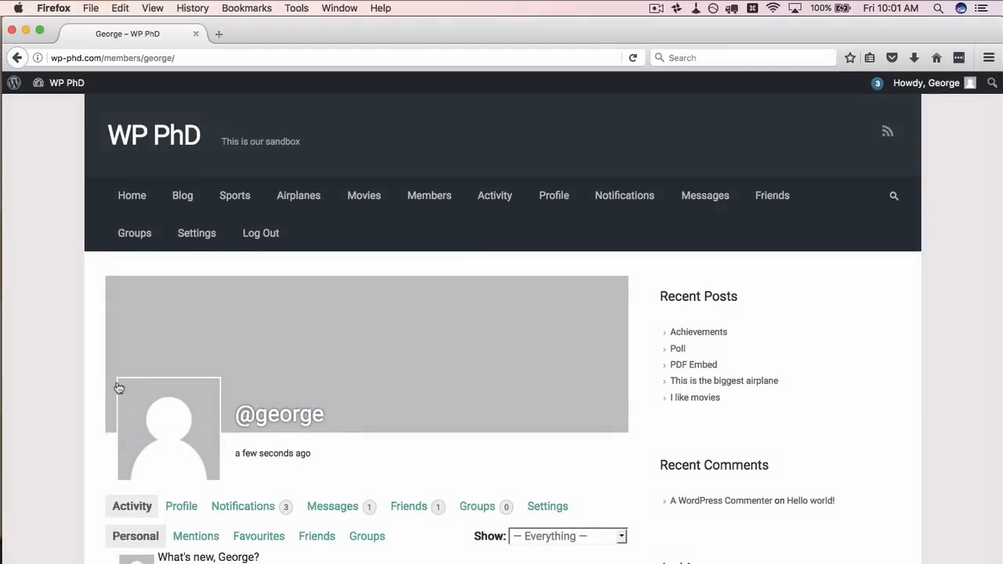
scroll(81, 294, "down", 5)
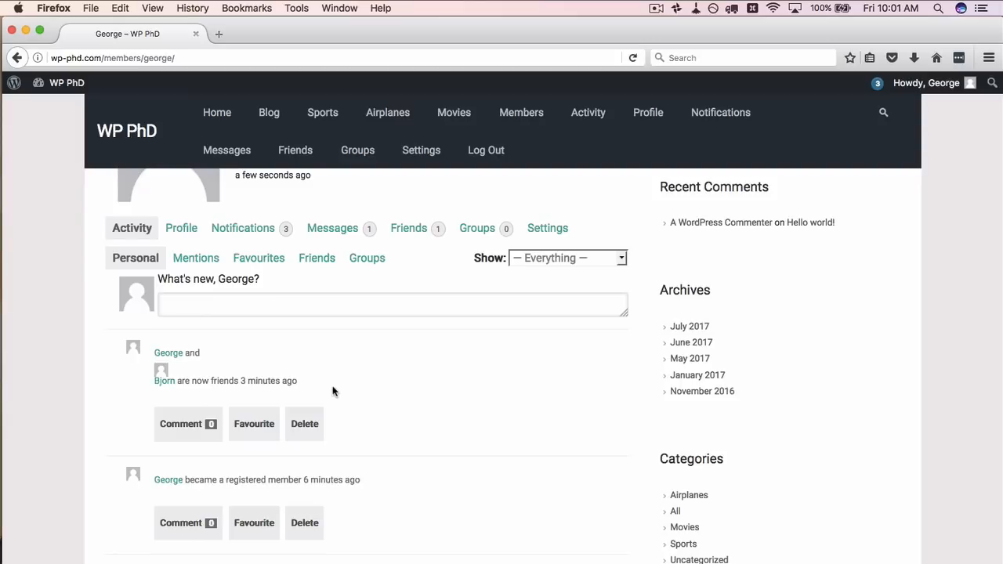
scroll(269, 379, "up", 1)
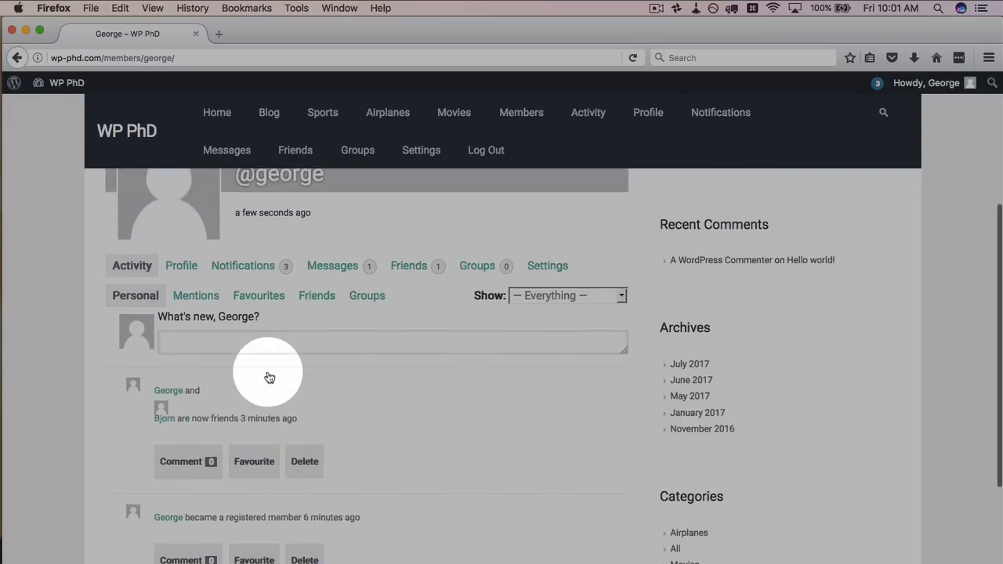
left_click(243, 267)
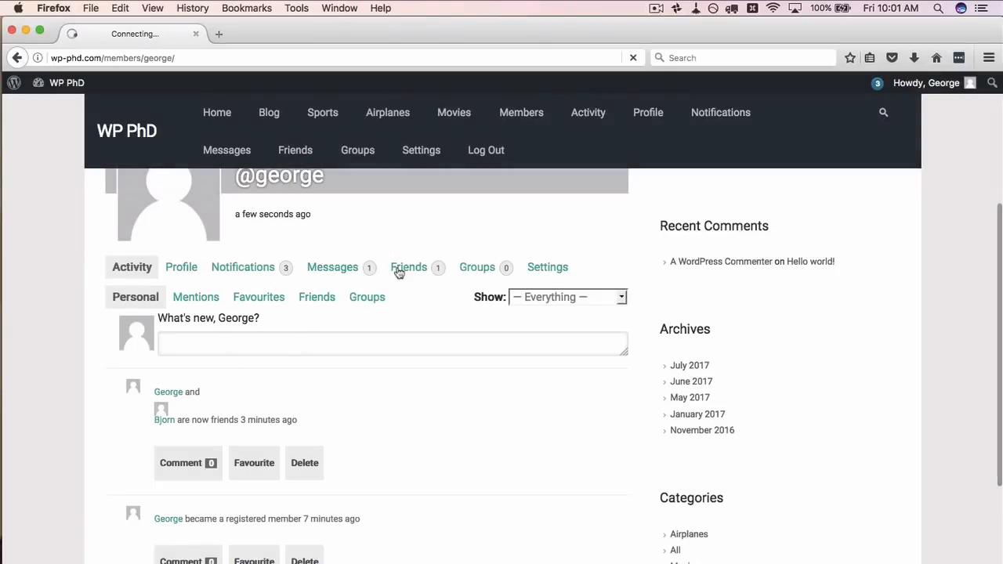
scroll(79, 398, "down", 5)
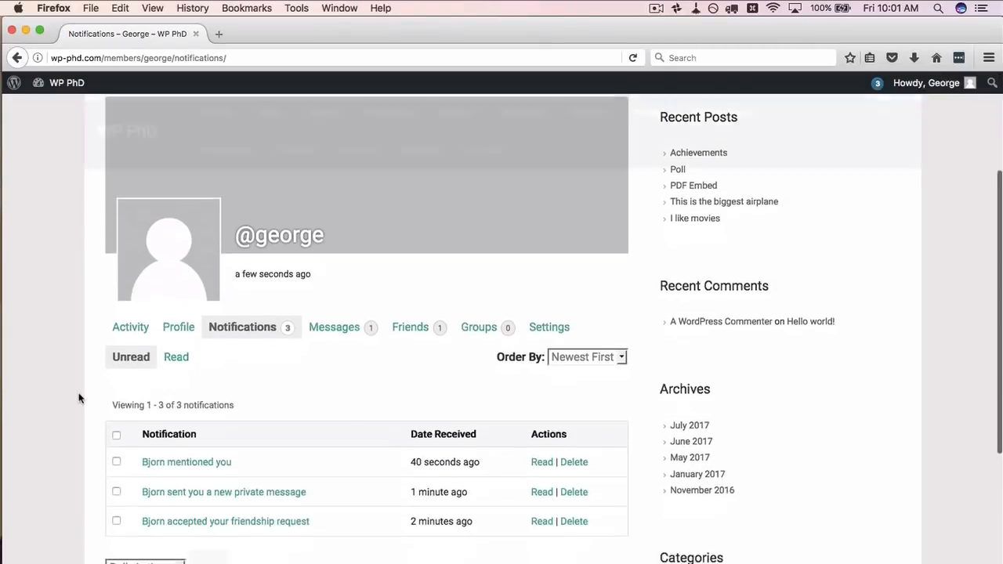
scroll(78, 398, "down", 1)
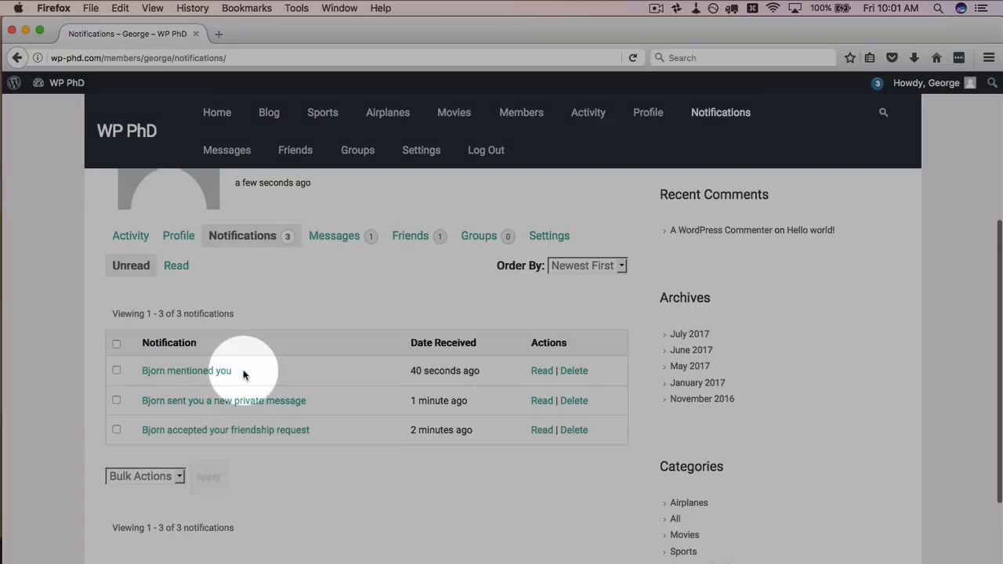
left_click_drag(243, 375, 134, 436)
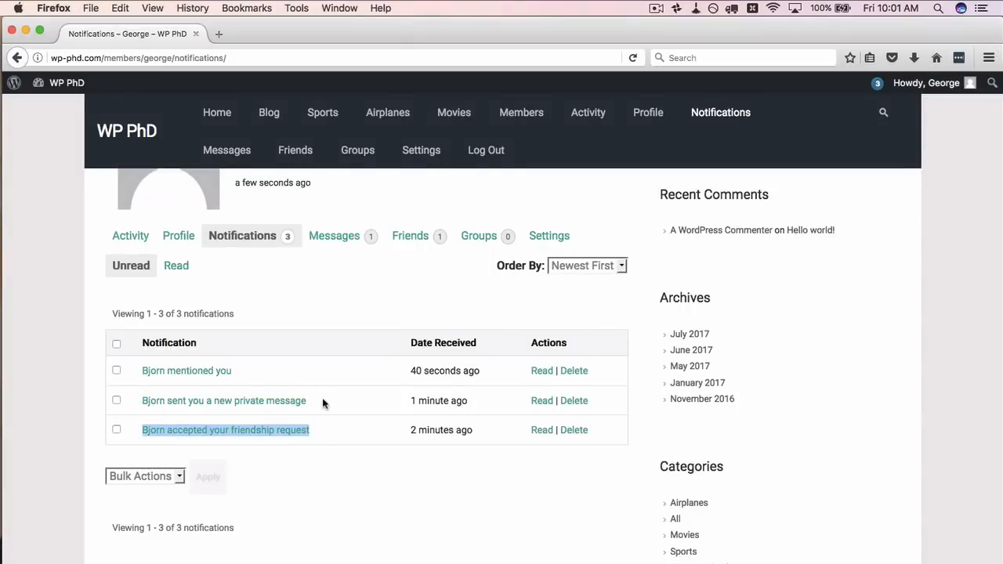
Open the member's message inbox and read the private message with the subject "Test"
left_click(349, 239)
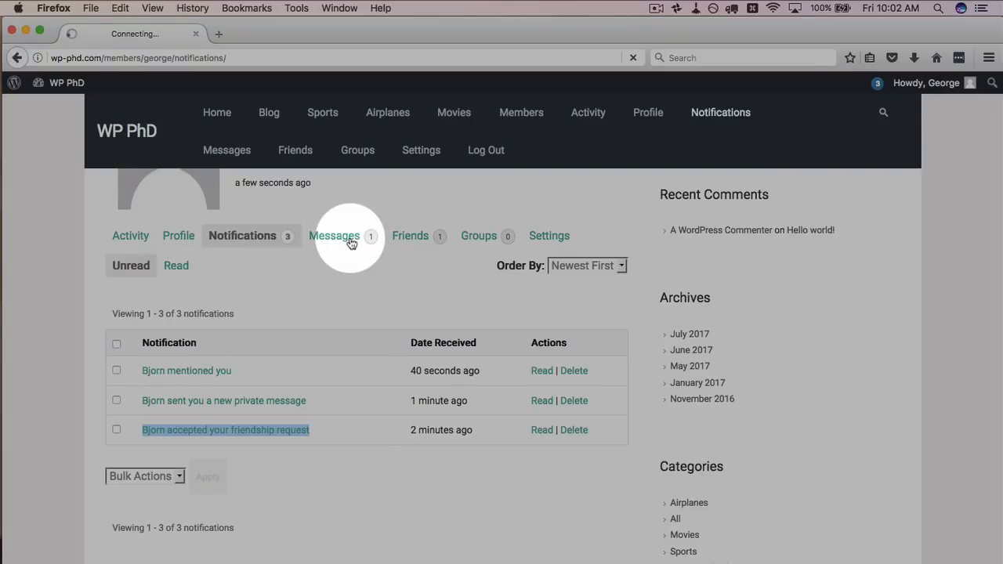
scroll(6, 492, "down", 2)
scroll(7, 492, "down", 5)
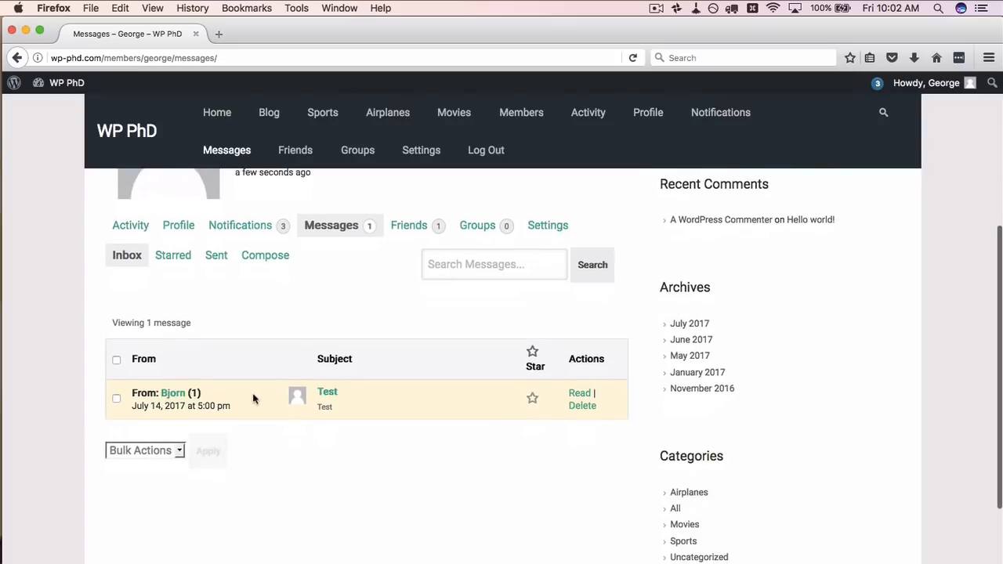
left_click(327, 393)
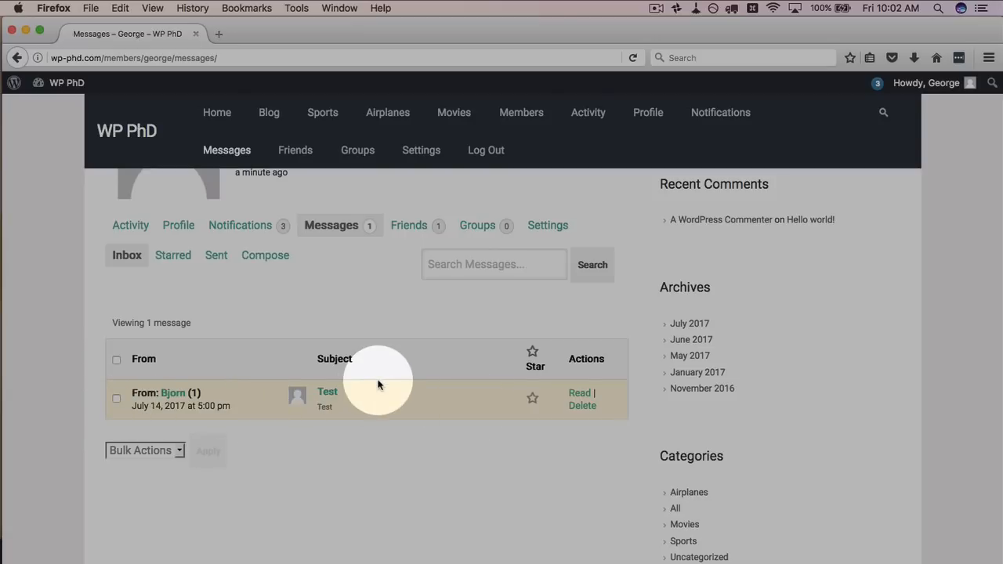
left_click(328, 394)
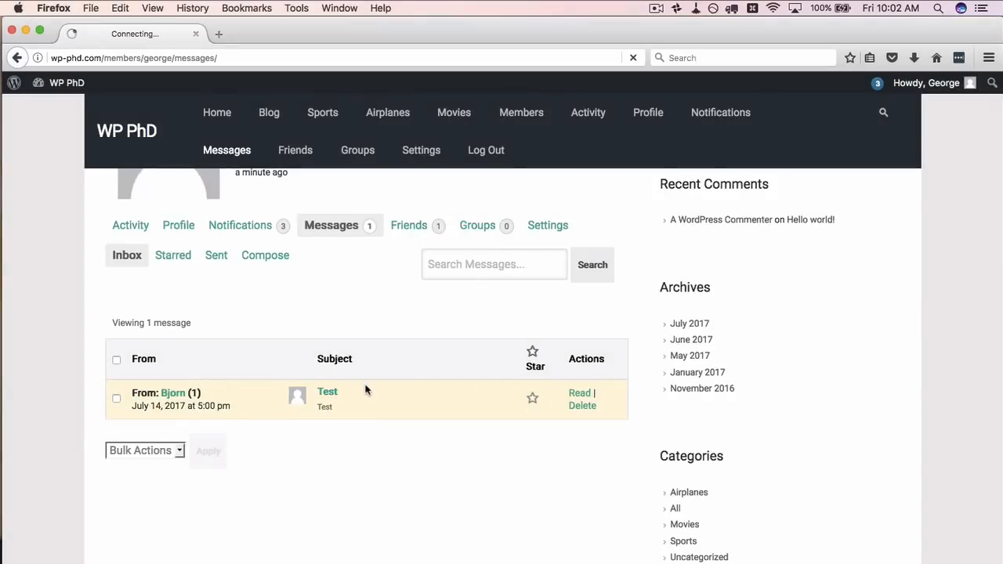
scroll(365, 403, "down", 5)
scroll(368, 408, "up", 2)
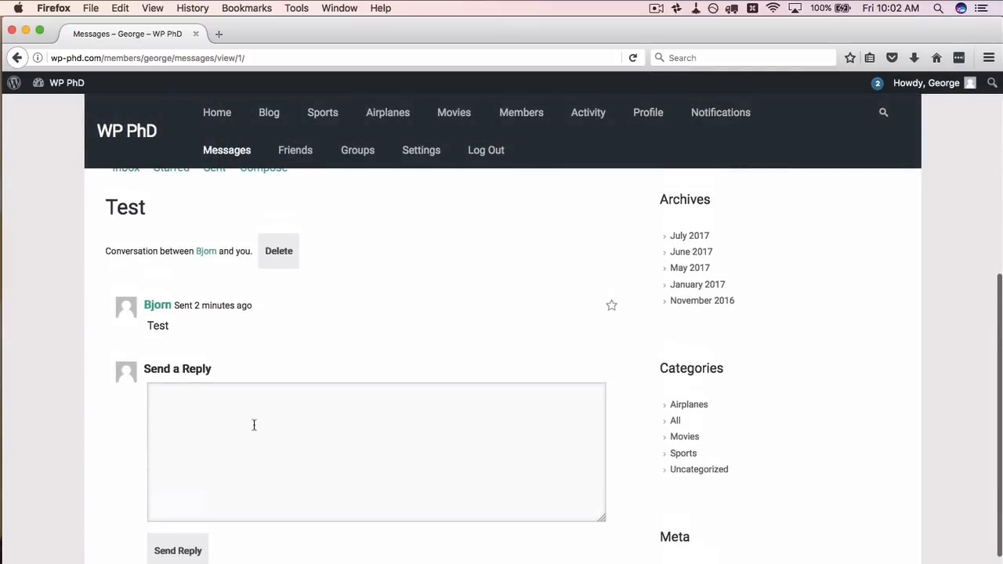
scroll(394, 309, "up", 5)
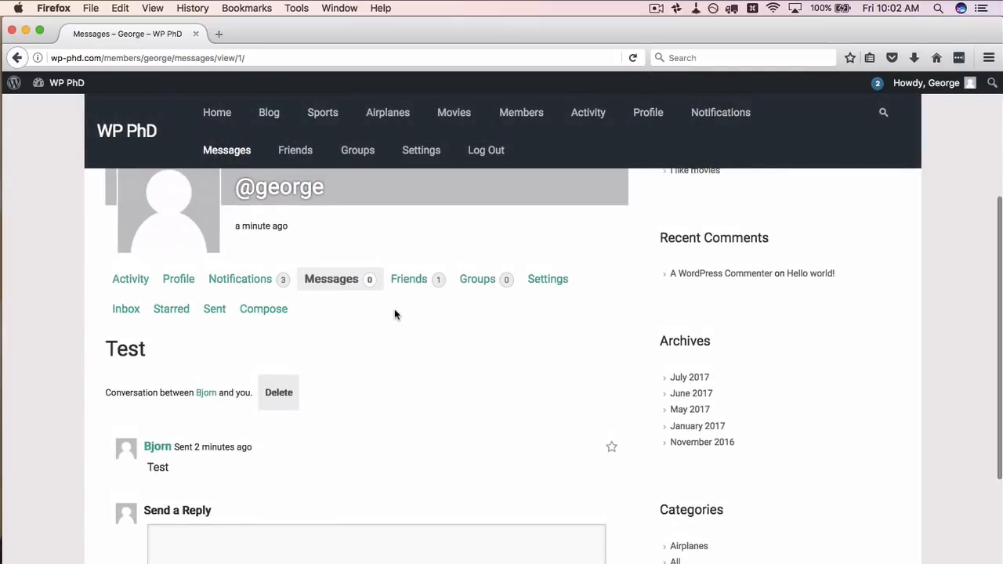
Open the mention notification from the member's Notifications page and read the public update
left_click(223, 280)
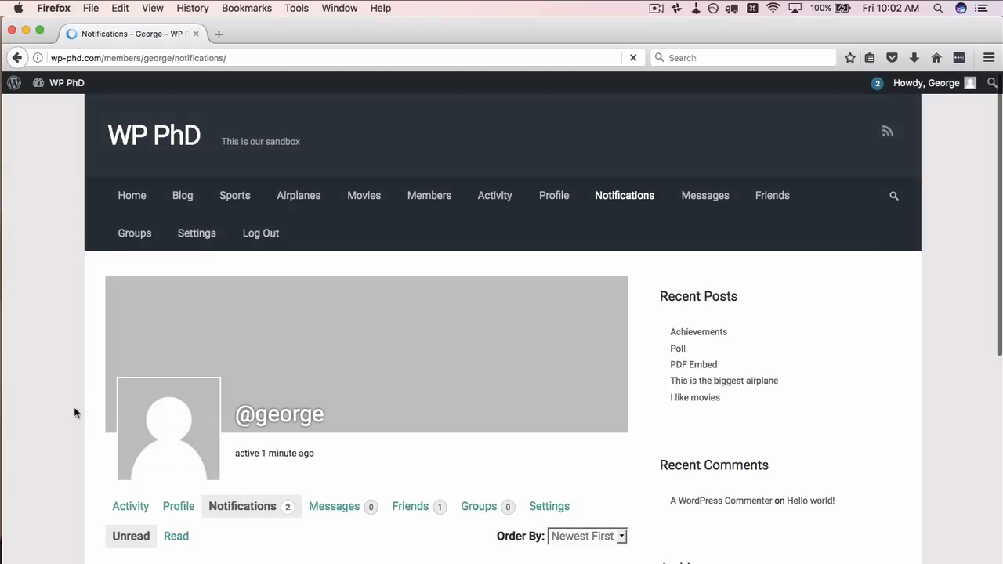
scroll(87, 394, "down", 6)
left_click(189, 384)
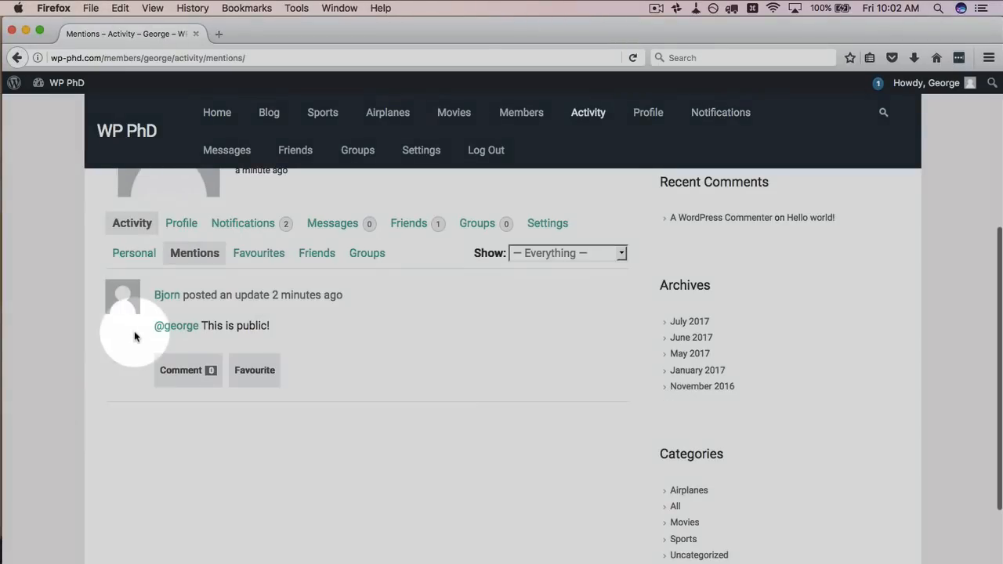
left_click_drag(134, 330, 337, 327)
left_click(296, 332)
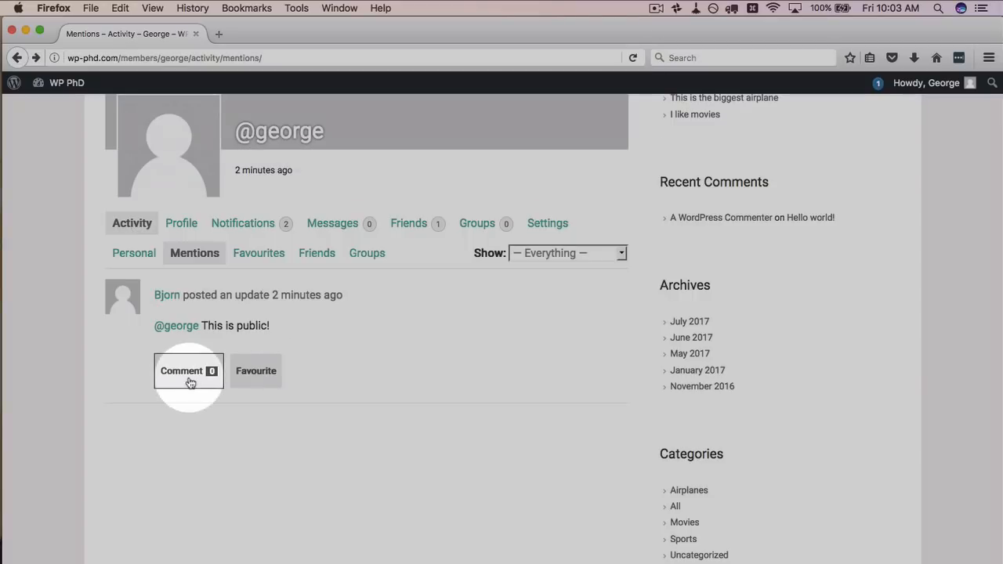
Comment "Yes it is!" on the public update that mentions the member and post the comment
left_click(188, 376)
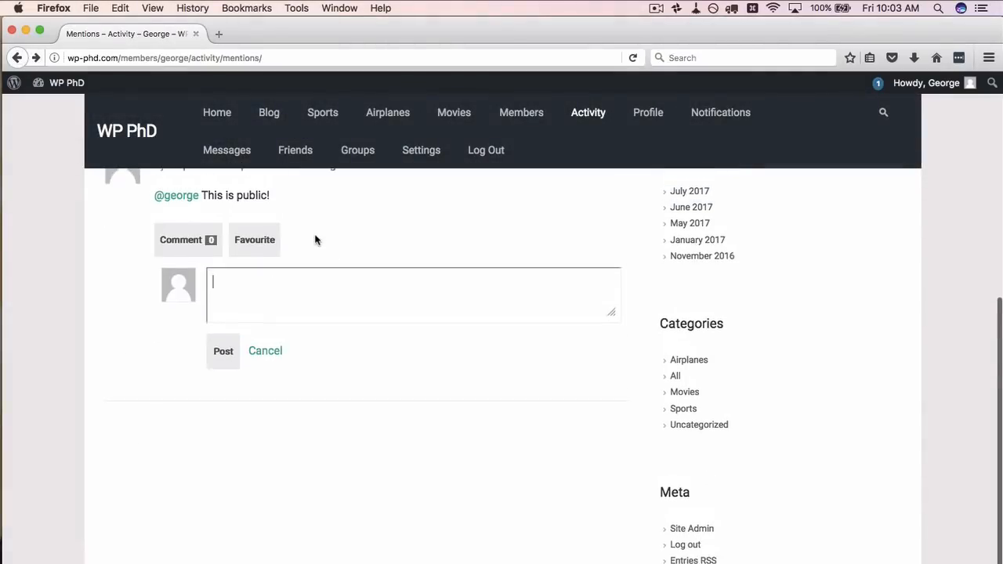
scroll(316, 239, "up", 1)
type("Yes it is!")
left_click(225, 399)
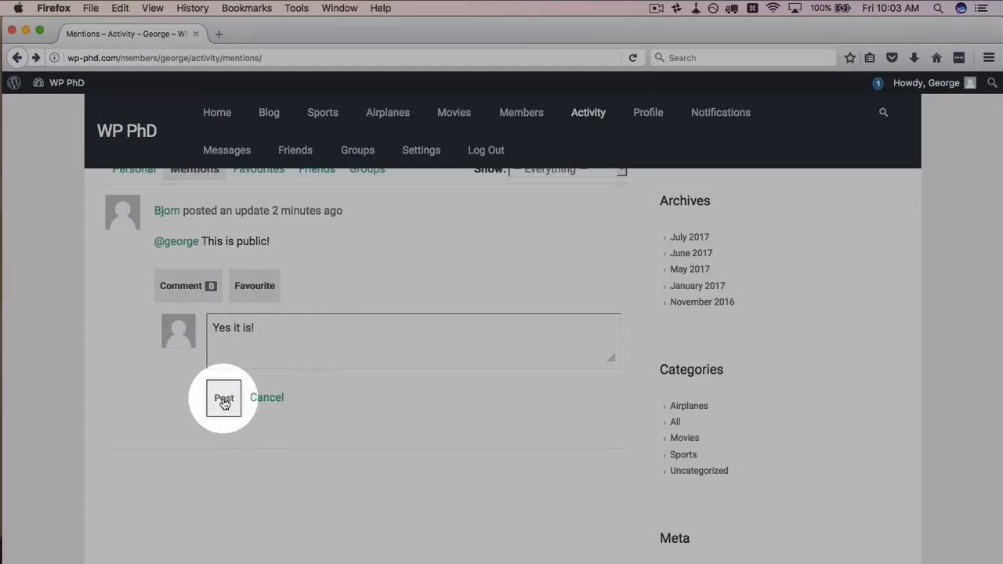
Switch to Chrome, reload the site activity page and read the reply to the public update that mentions the member
key("super+Tab")
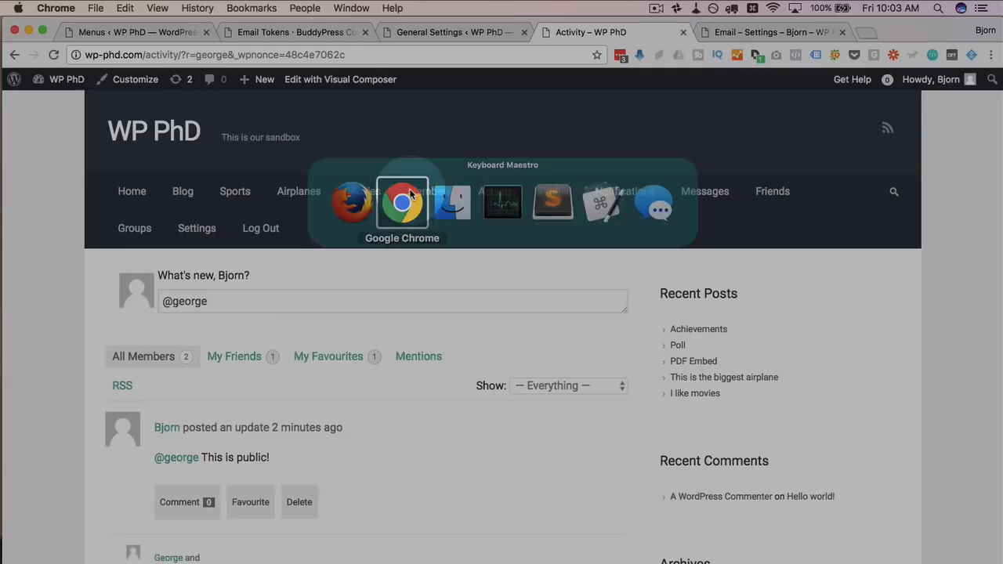
scroll(247, 371, "down", 3)
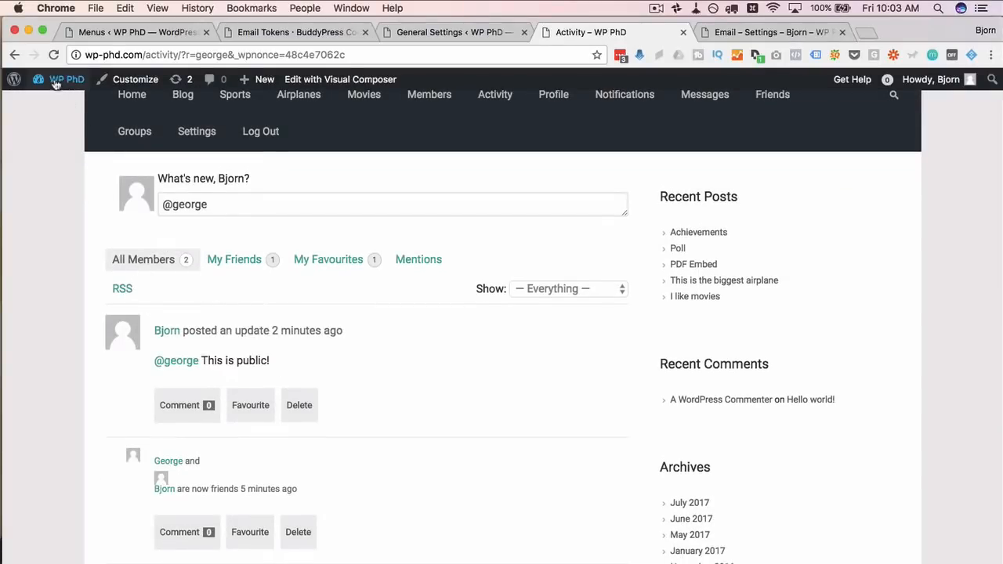
left_click(55, 56)
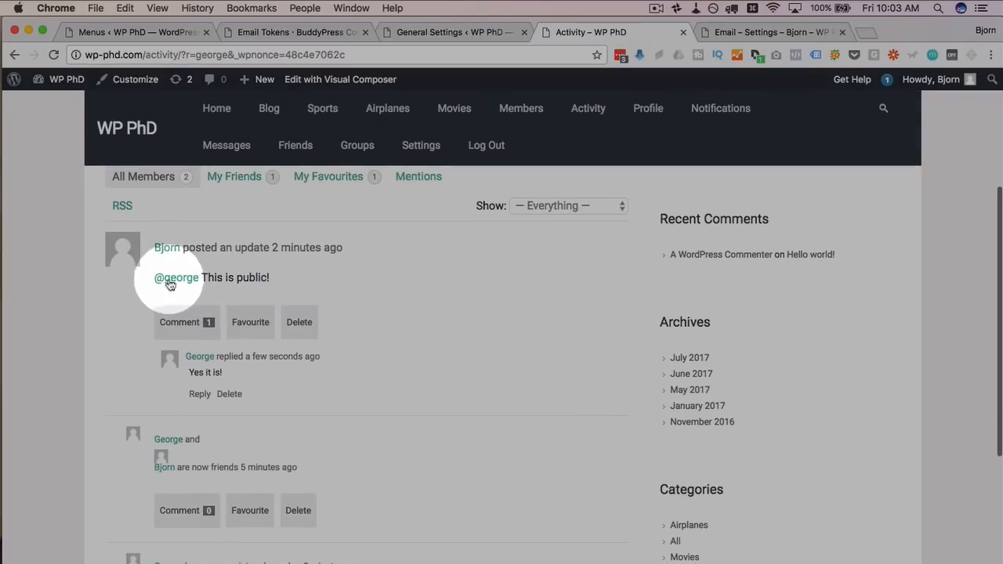
left_click_drag(274, 276, 131, 275)
left_click(207, 373)
triple_click(207, 373)
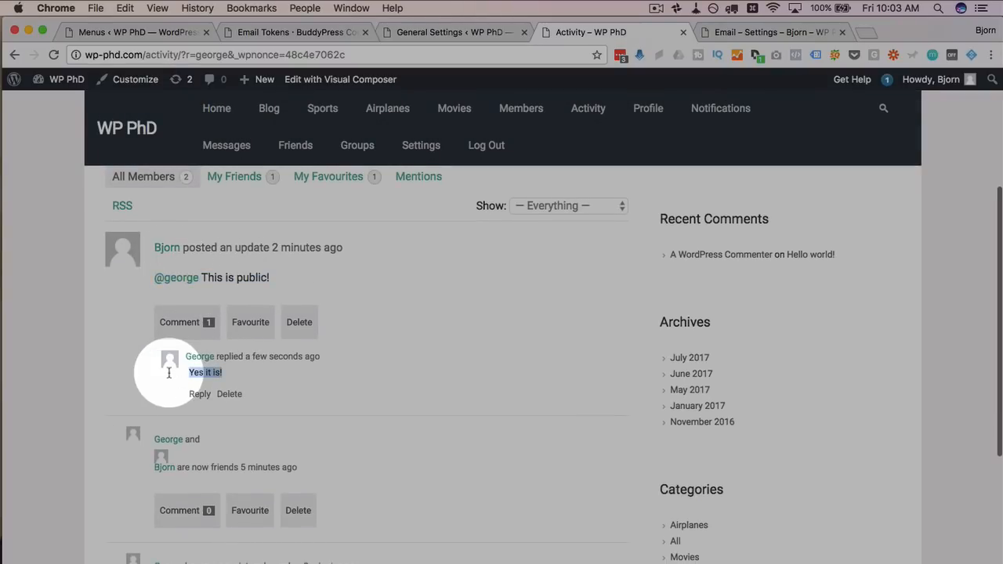
scroll(75, 381, "up", 3)
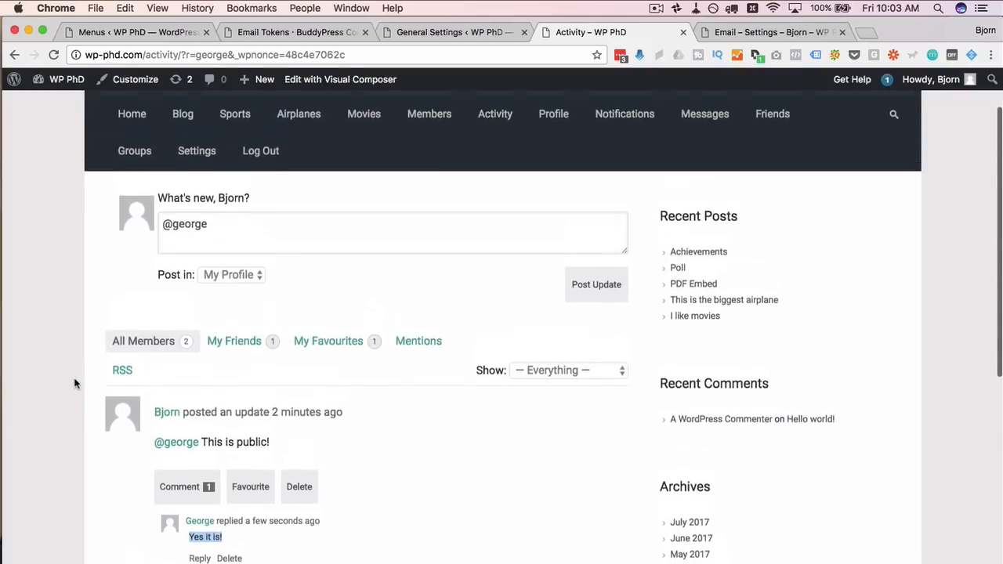
scroll(91, 353, "down", 4)
left_click(98, 343)
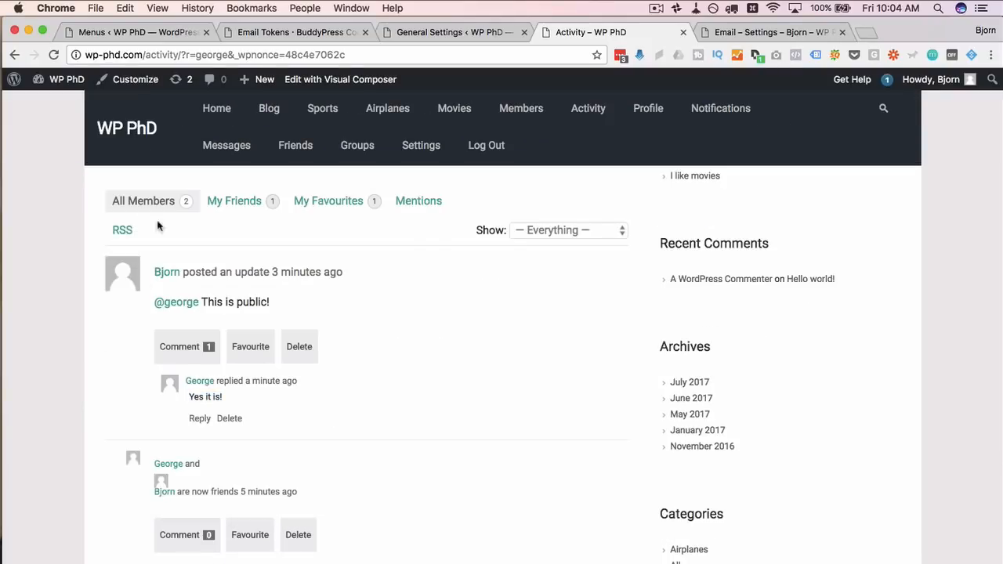
scroll(431, 339, "up", 3)
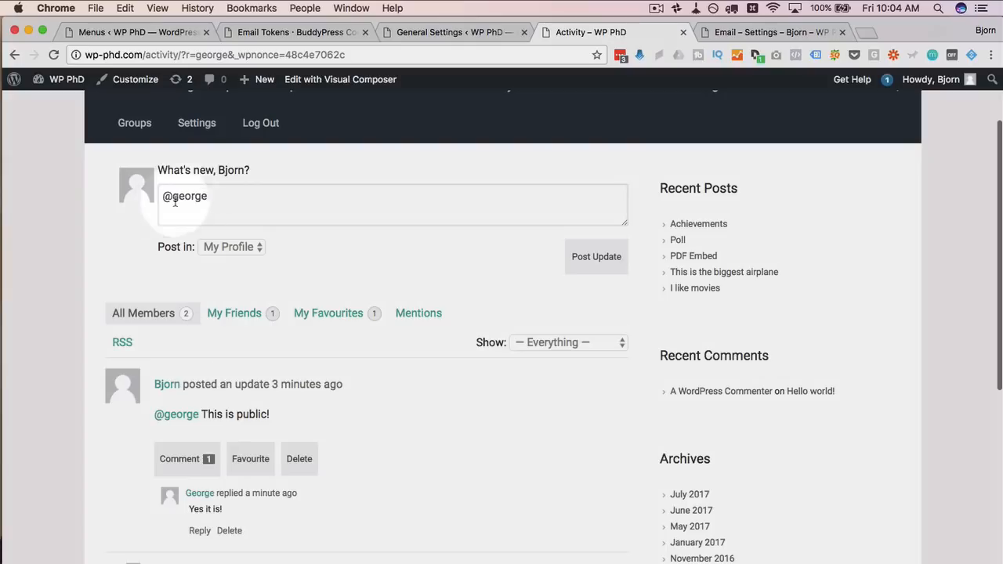
left_click(226, 210)
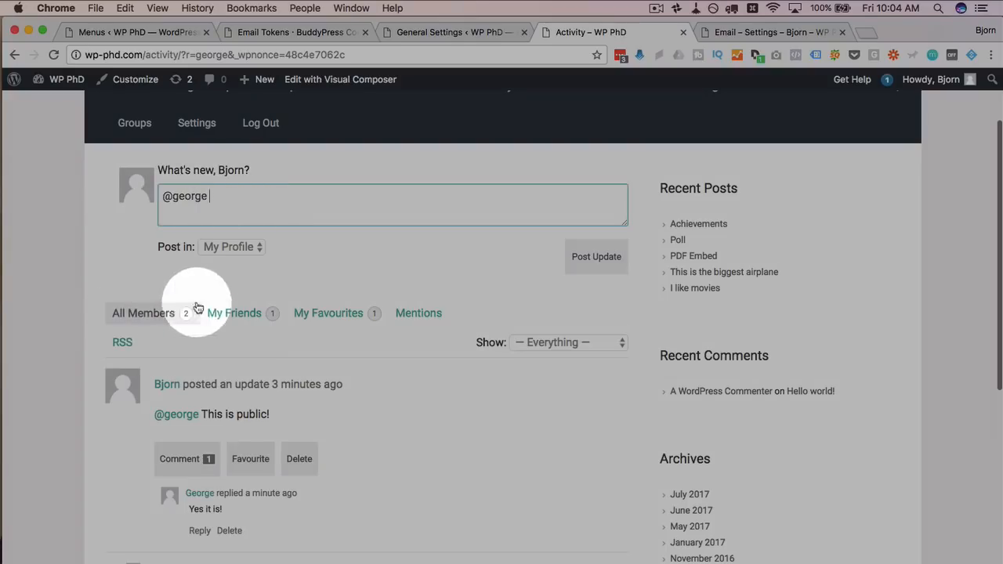
scroll(110, 369, "down", 2)
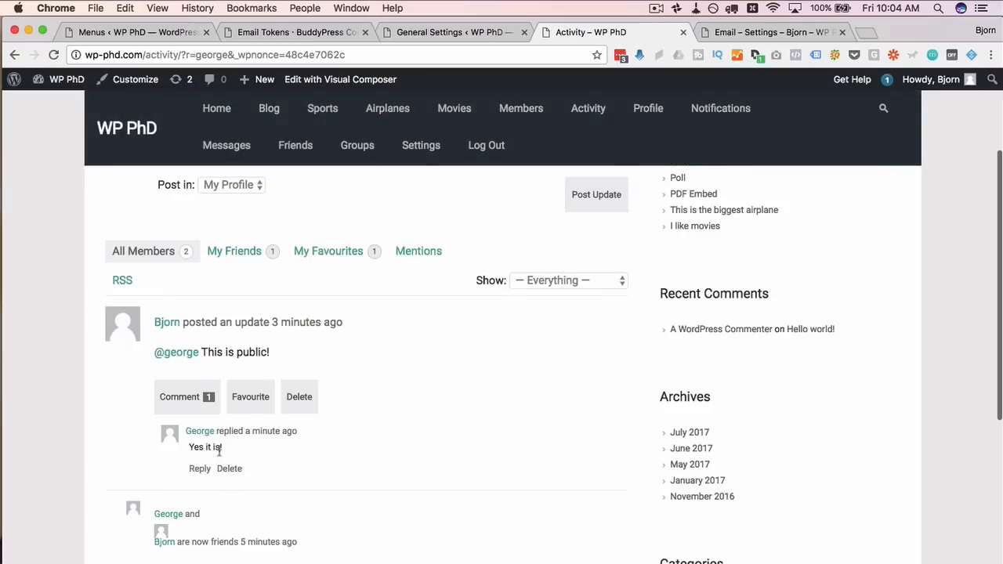
Switch to Firefox, open the site's Members directory and look over the list of all members
key("super+Tab")
scroll(188, 342, "up", 3)
scroll(188, 343, "up", 2)
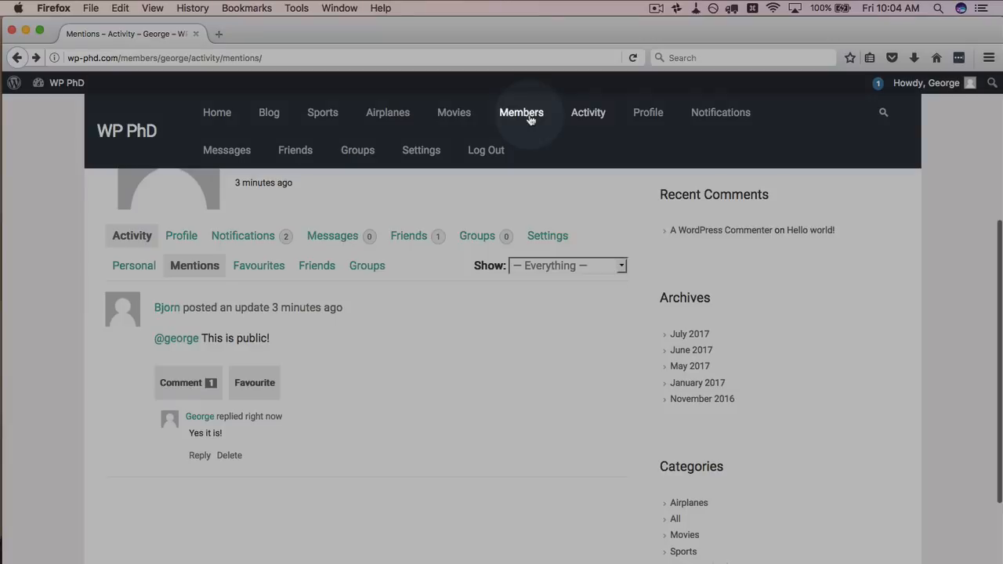
left_click(520, 114)
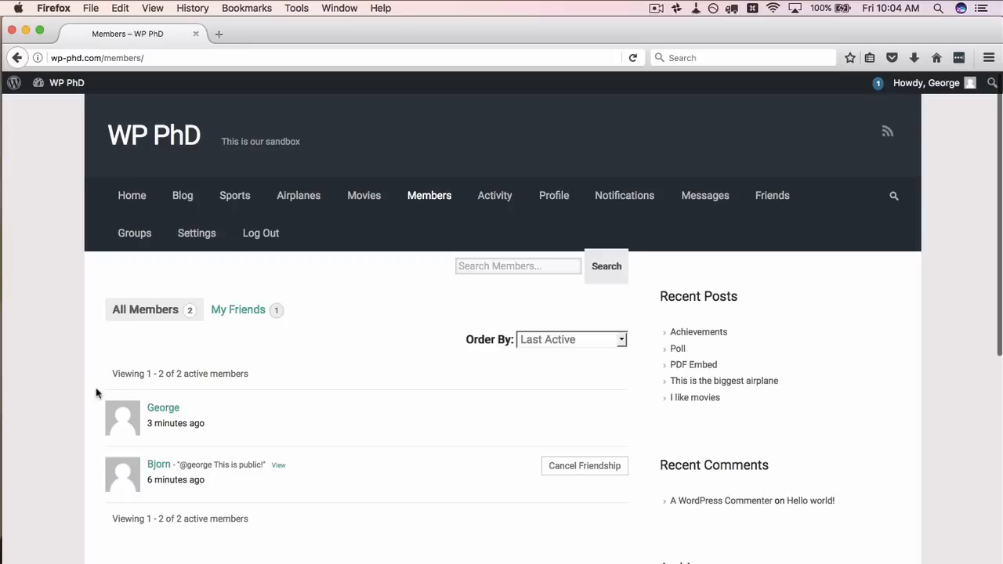
scroll(97, 392, "down", 2)
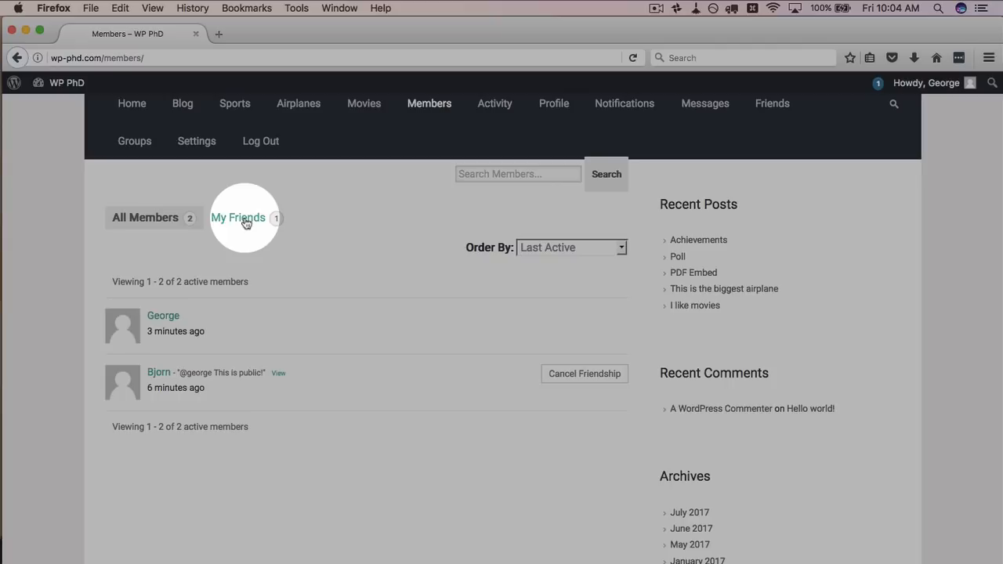
Open the site administrator's profile from the Members directory and review the public activity, comments and friendship options on it
left_click(160, 373)
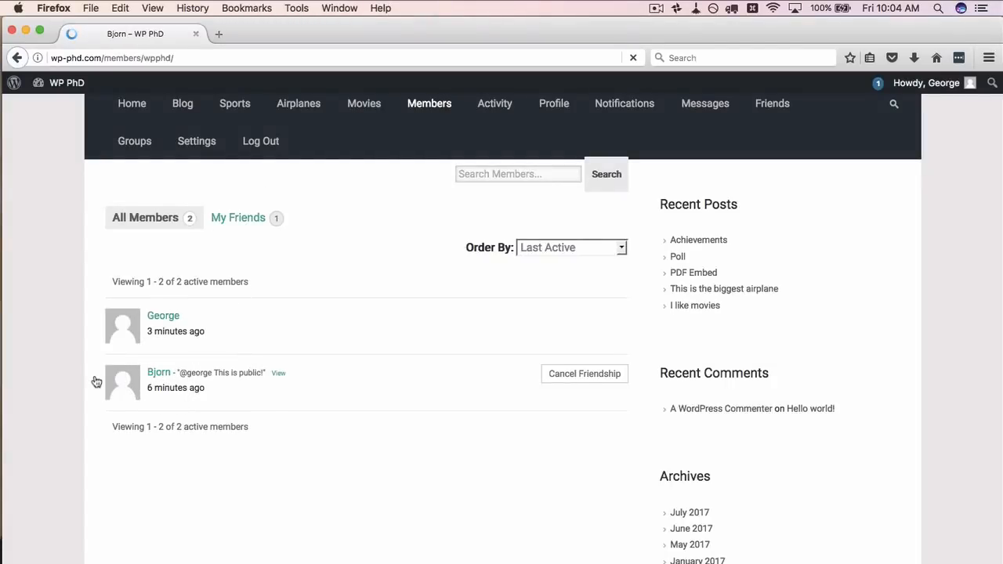
scroll(95, 381, "down", 10)
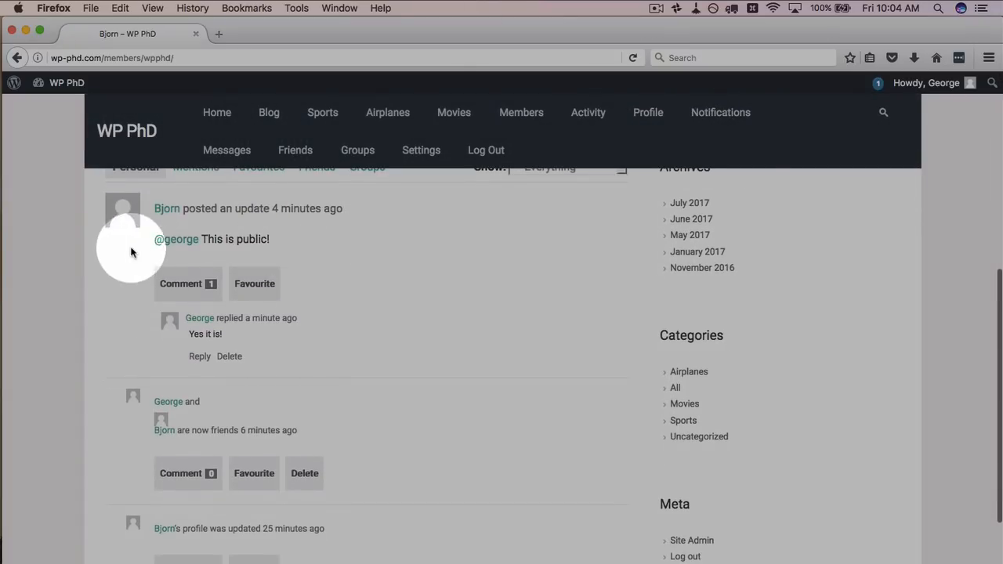
left_click_drag(145, 245, 260, 337)
left_click(319, 358)
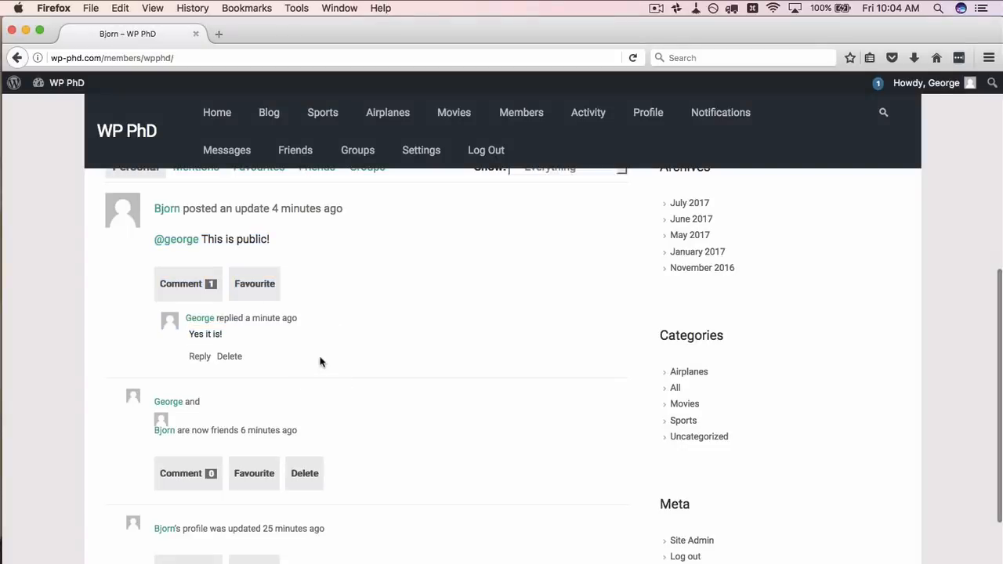
scroll(200, 357, "up", 2)
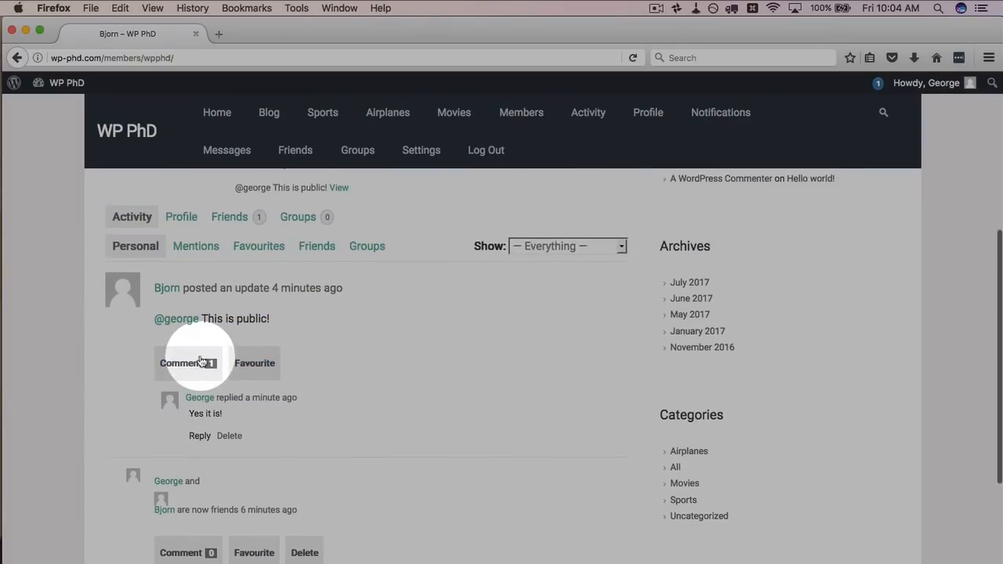
scroll(170, 521, "down", 6)
scroll(170, 520, "up", 10)
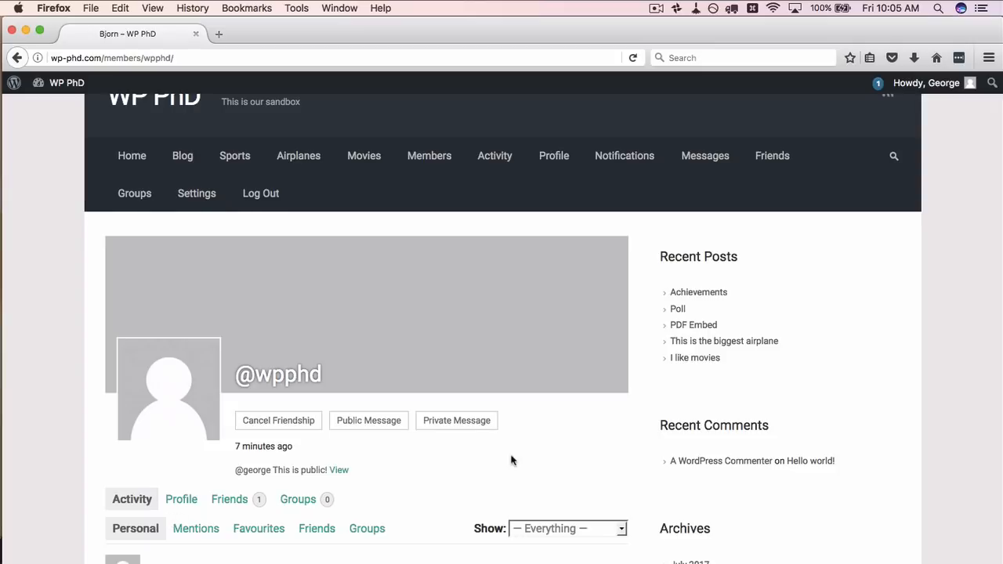
scroll(480, 463, "down", 2)
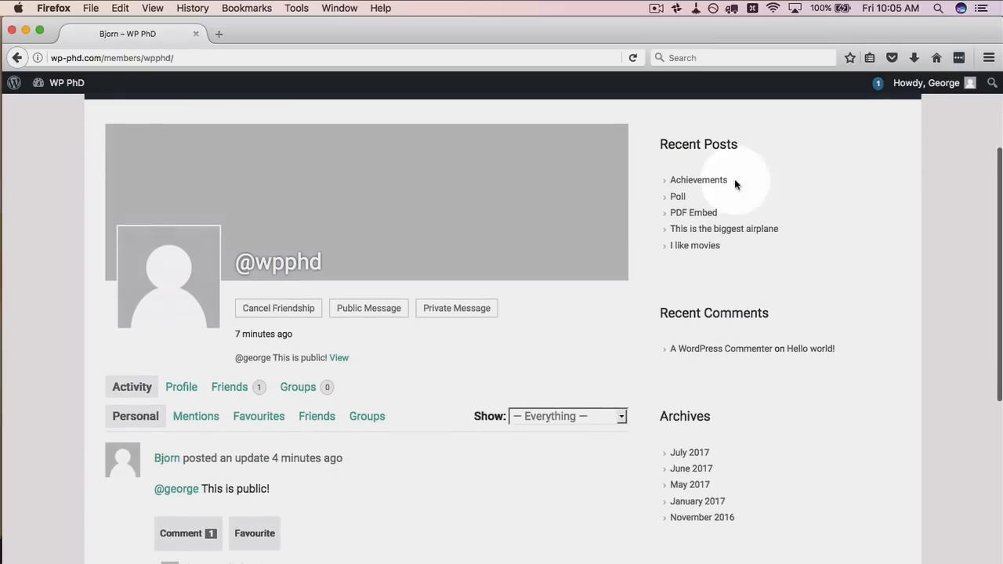
Switch to the WordPress admin in Chrome, open Widgets and add the BuddyPress Friends, Groups, Log In and Members widgets to Sidebar 1
key("super+Tab")
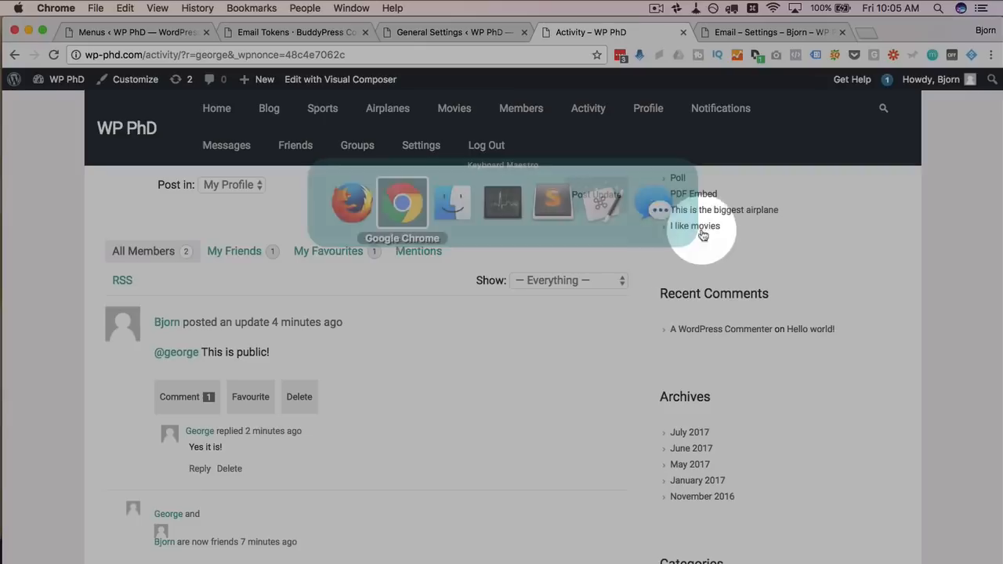
left_click(153, 32)
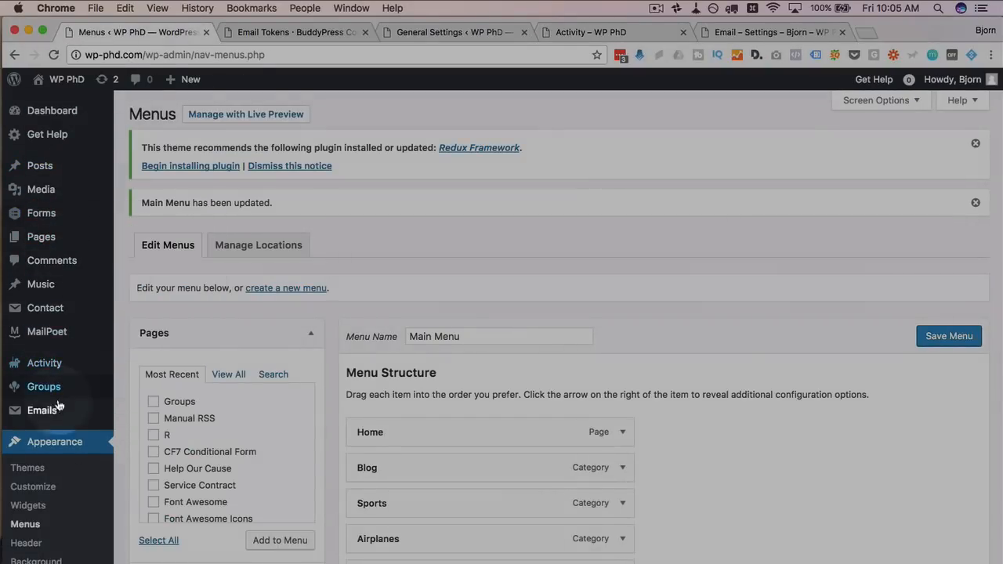
left_click(27, 506)
scroll(268, 317, "down", 3)
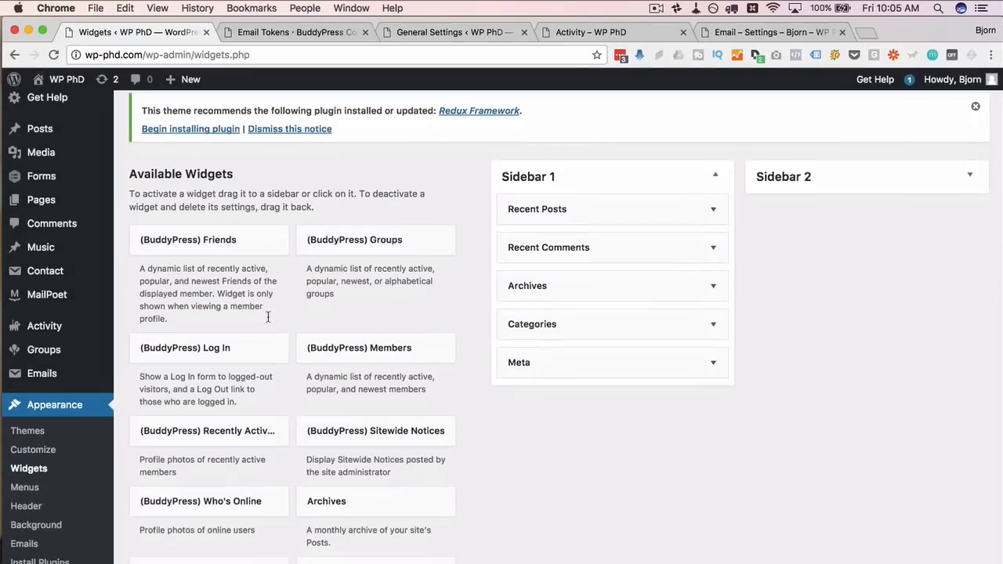
left_click_drag(193, 192, 578, 145)
left_click_drag(377, 188, 632, 291)
left_click_drag(180, 305, 549, 423)
left_click_drag(362, 293, 577, 479)
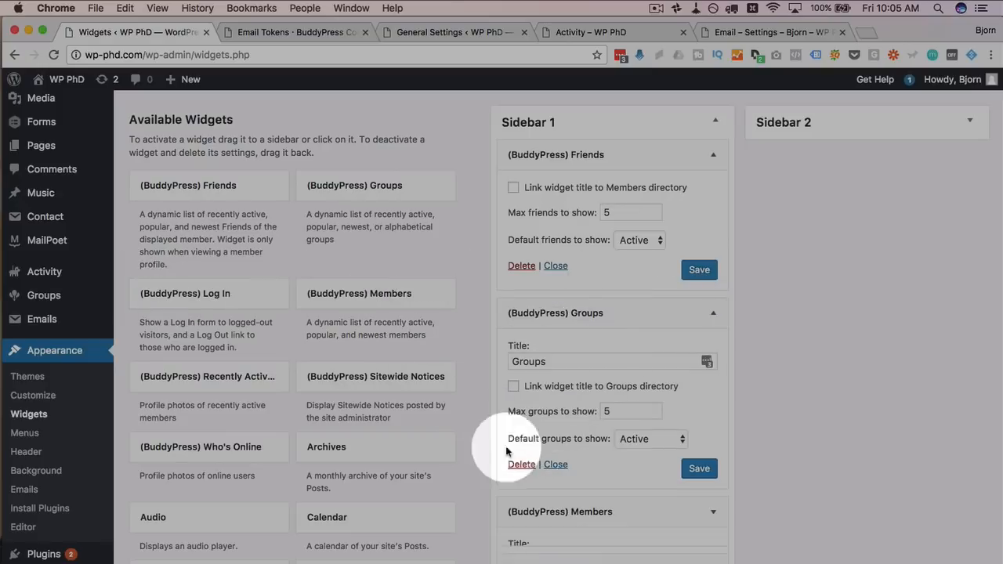
Add the BuddyPress Recently Active Members, Sitewide Notices and Who's Online widgets to Sidebar 1
left_click_drag(205, 375, 555, 317)
left_click_drag(368, 378, 579, 438)
left_click_drag(235, 456, 689, 459)
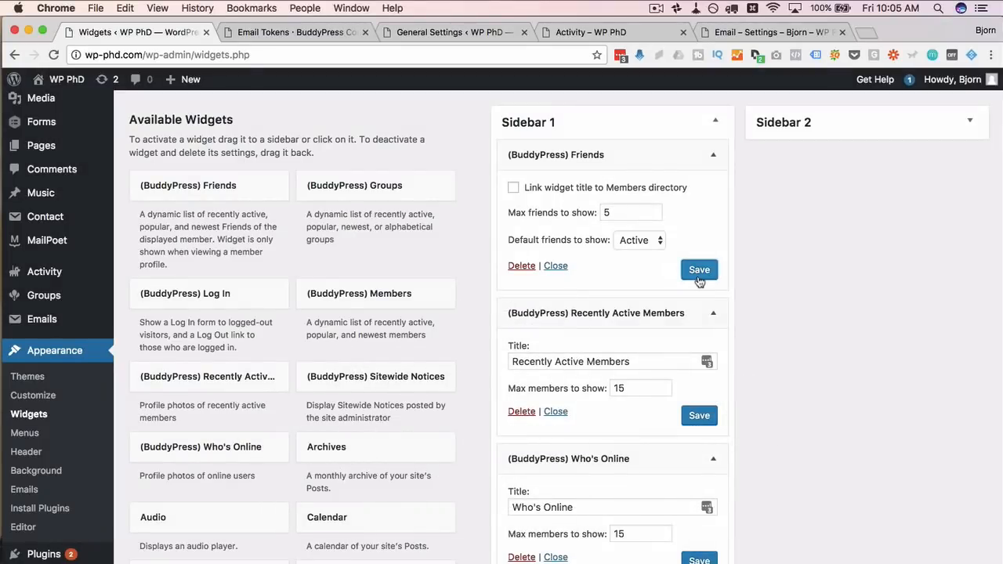
Switch to Firefox, reload the administrator's profile page and examine the Friends widget in its sidebar
key("super+Tab")
key("super+r")
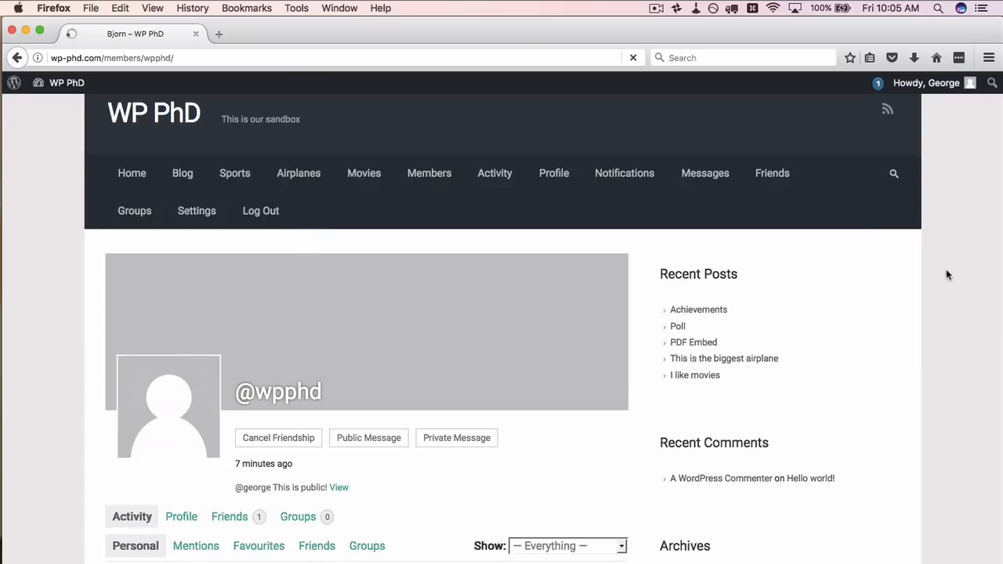
scroll(830, 335, "down", 2)
left_click_drag(659, 178, 761, 179)
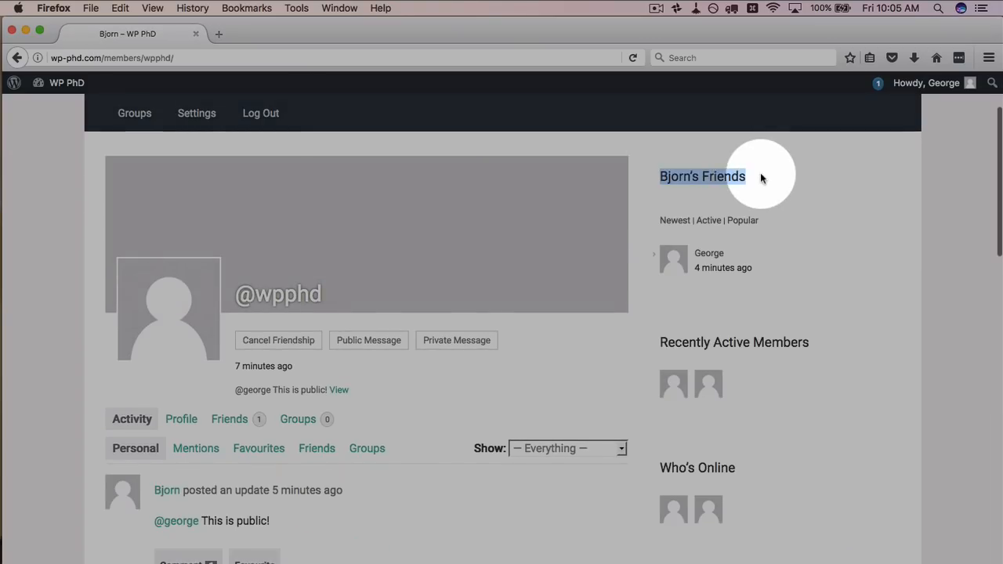
left_click_drag(772, 276, 642, 230)
Examine the Recently Active Members, Who's Online, Groups, Members and Log In widgets further down the profile page's sidebar
scroll(802, 266, "down", 2)
left_click_drag(836, 264, 651, 264)
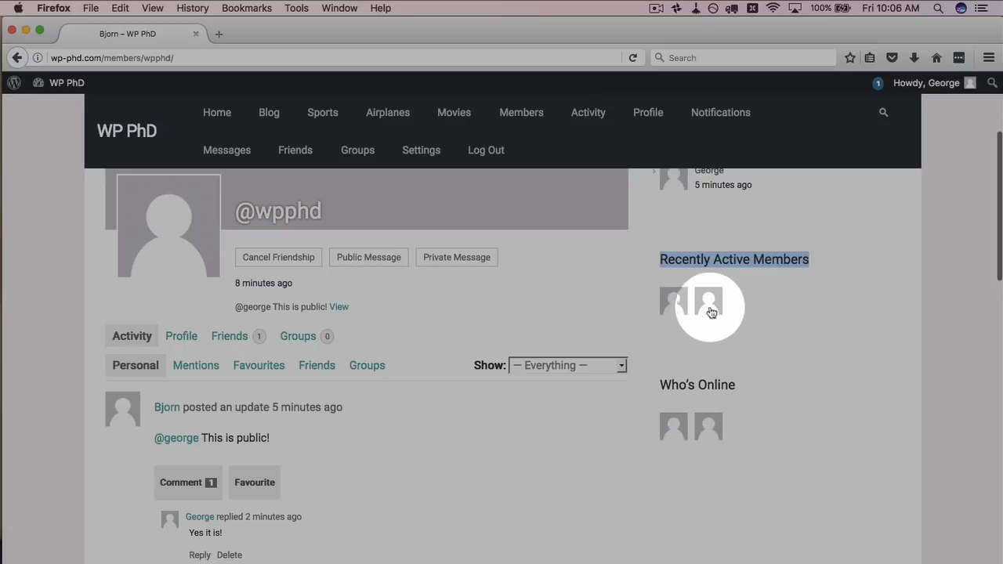
scroll(873, 318, "down", 1)
left_click(663, 291)
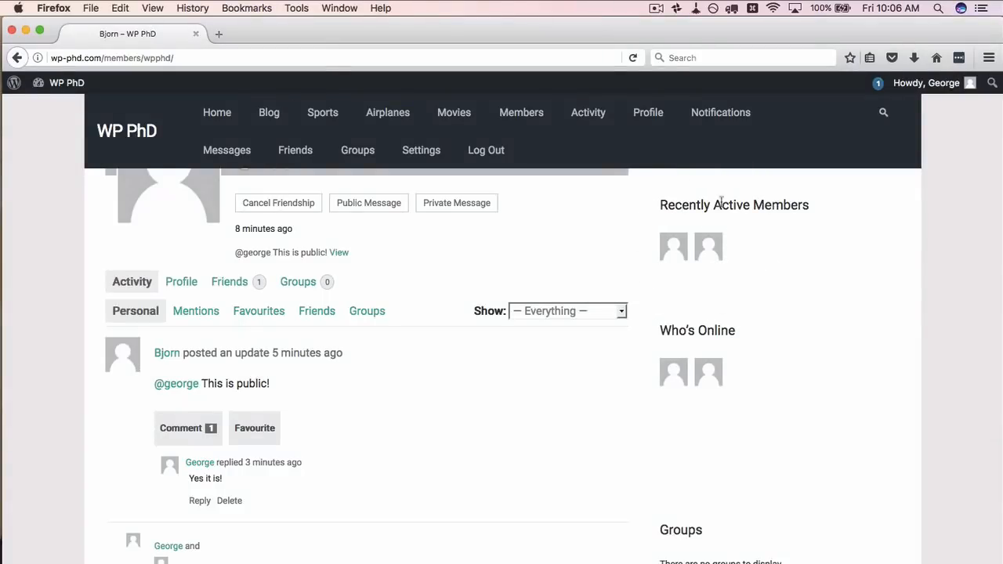
scroll(768, 345, "down", 1)
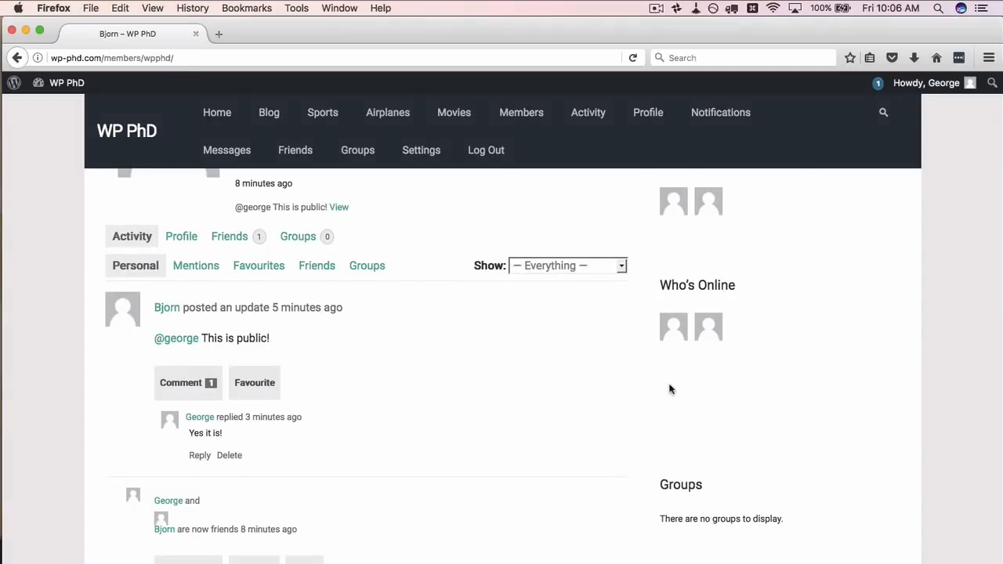
scroll(759, 481, "down", 5)
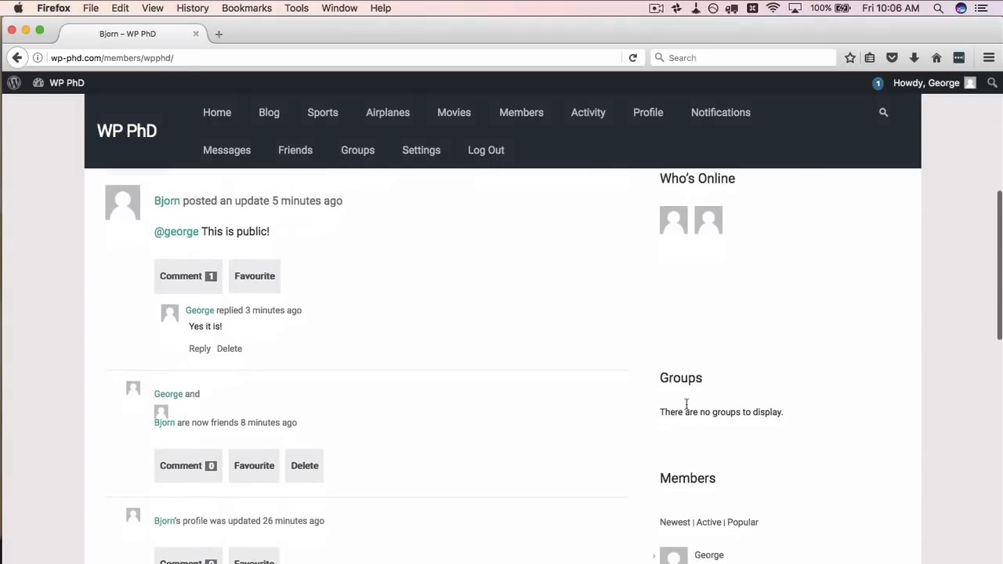
scroll(738, 433, "down", 3)
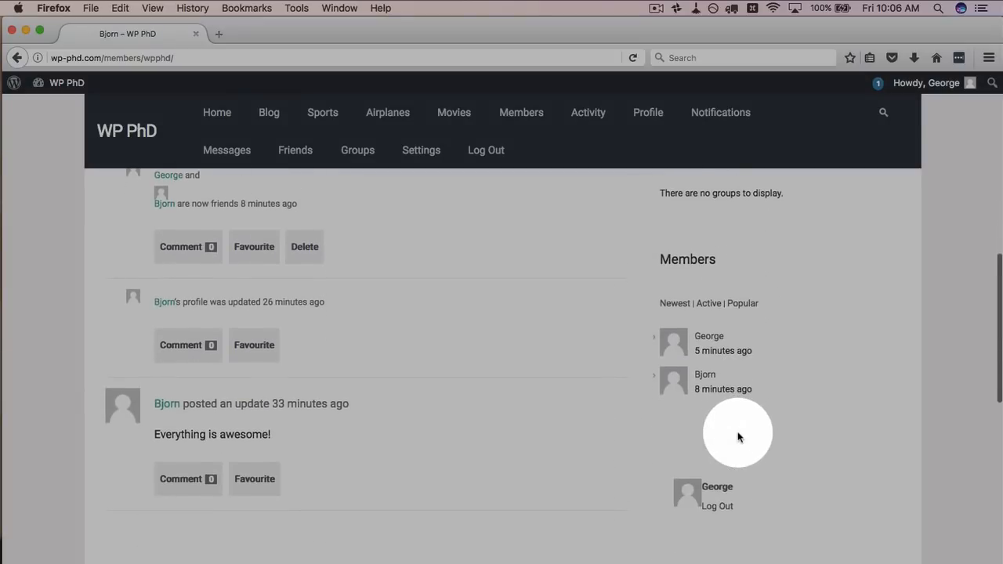
scroll(799, 389, "down", 3)
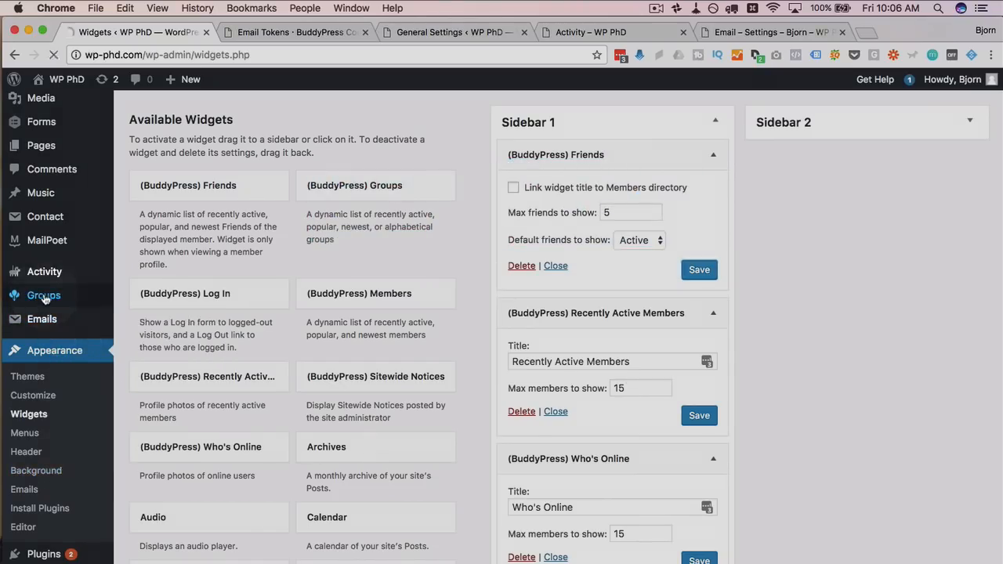
Switch to Chrome, open the BuddyPress Activity page in the WordPress admin and review the logged member activity
left_click(44, 298)
left_click(45, 368)
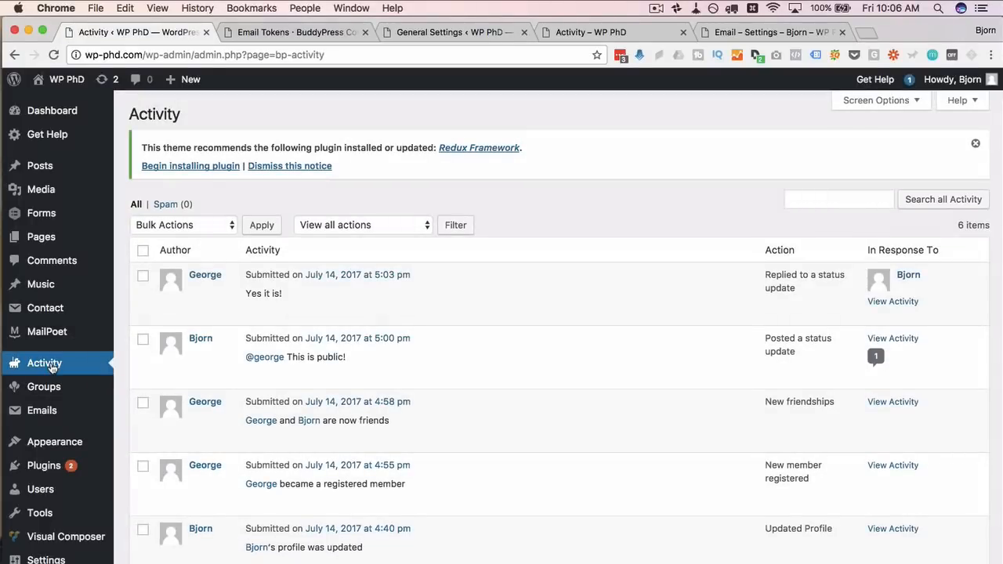
scroll(469, 292, "down", 3)
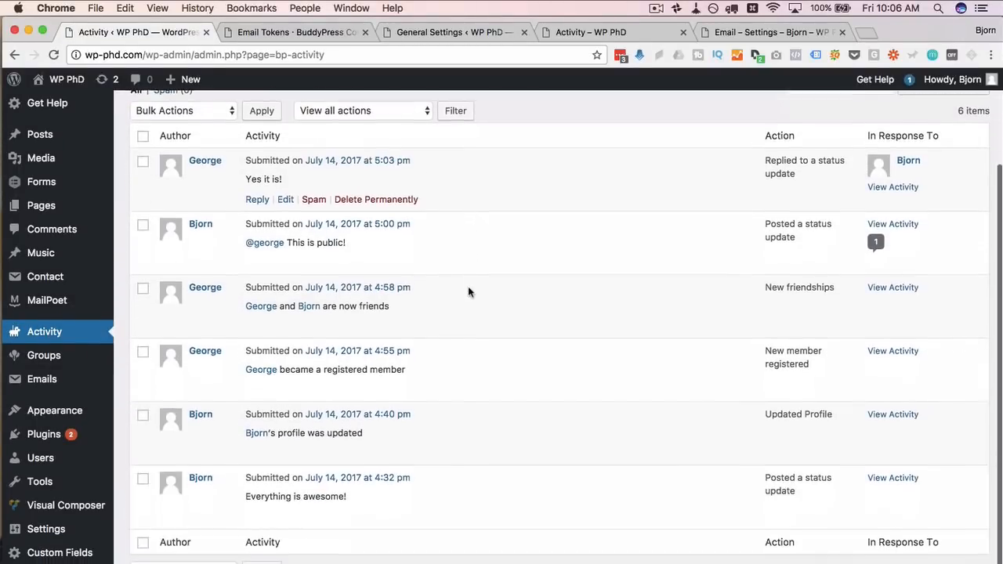
scroll(468, 292, "up", 3)
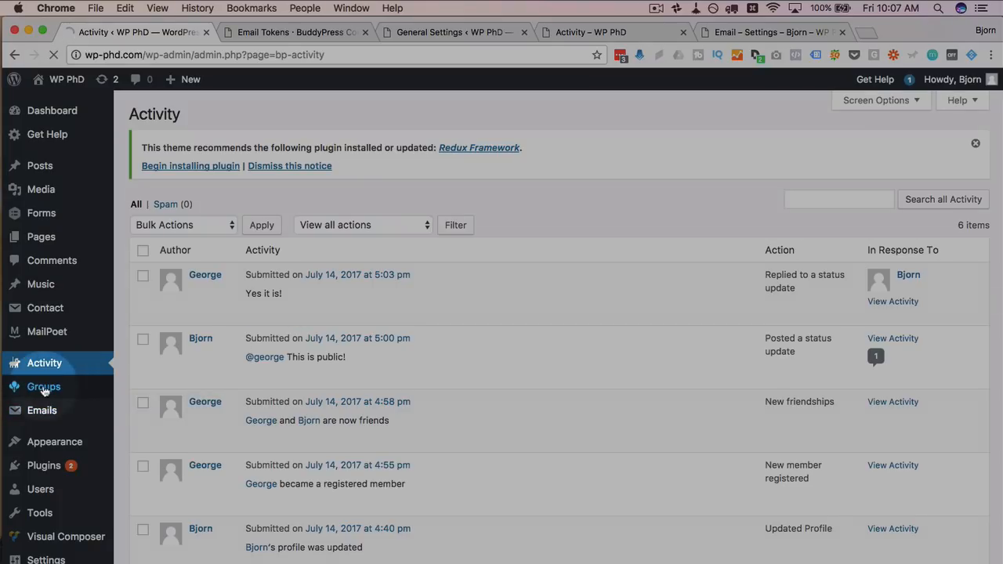
Create a new BuddyPress group named WordPress with the description "This is a WP group!" and continue to its settings
left_click(44, 387)
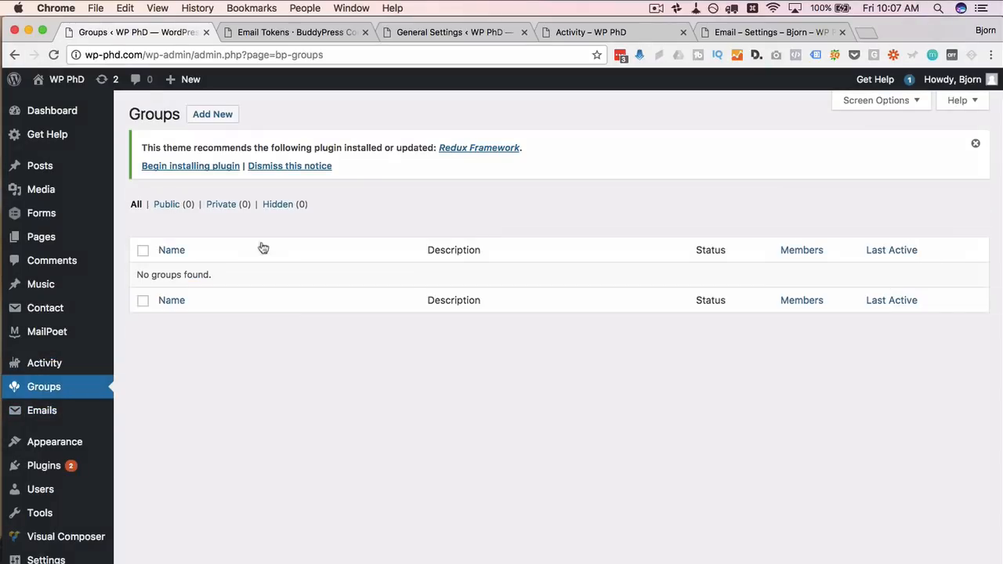
left_click(214, 114)
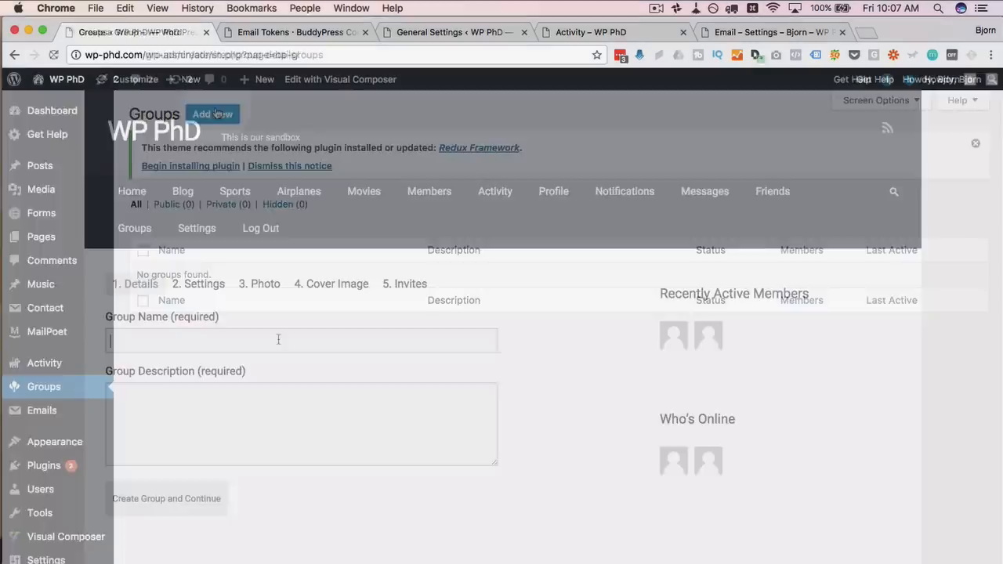
type("WordPress")
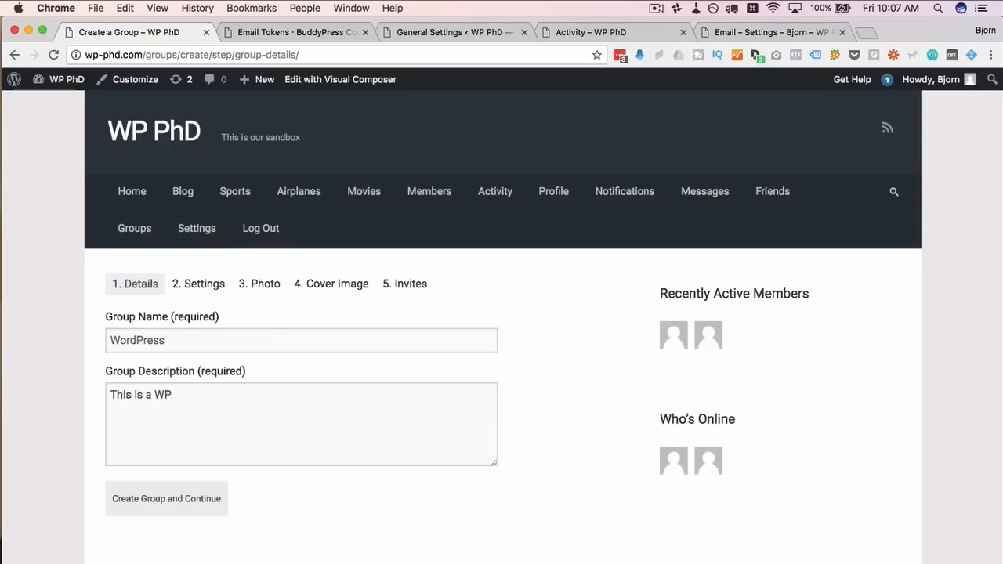
left_click(167, 508)
Review the group's privacy and invitation options, keep it public with invitations open to all group members, and continue
scroll(77, 305, "down", 2)
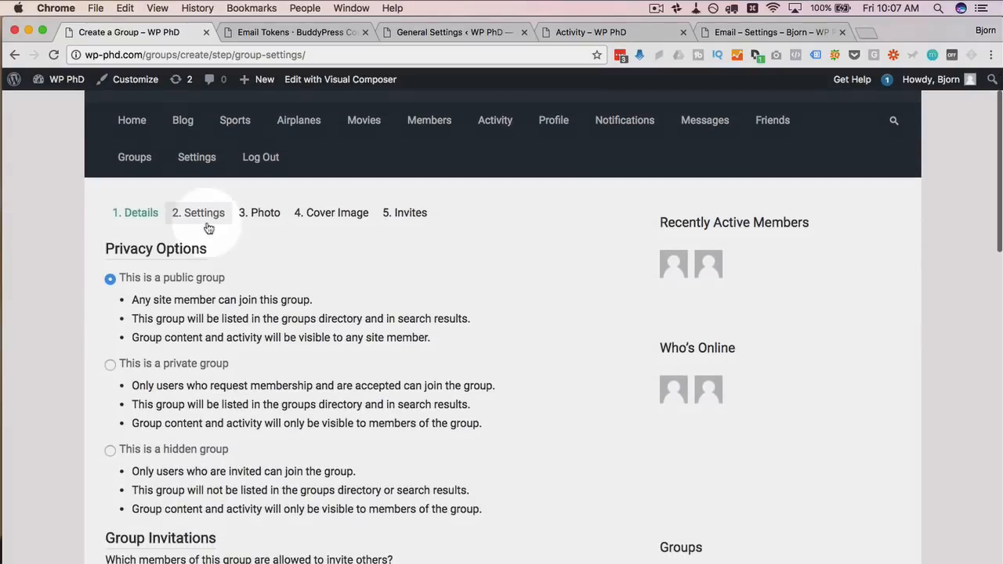
scroll(110, 293, "down", 1)
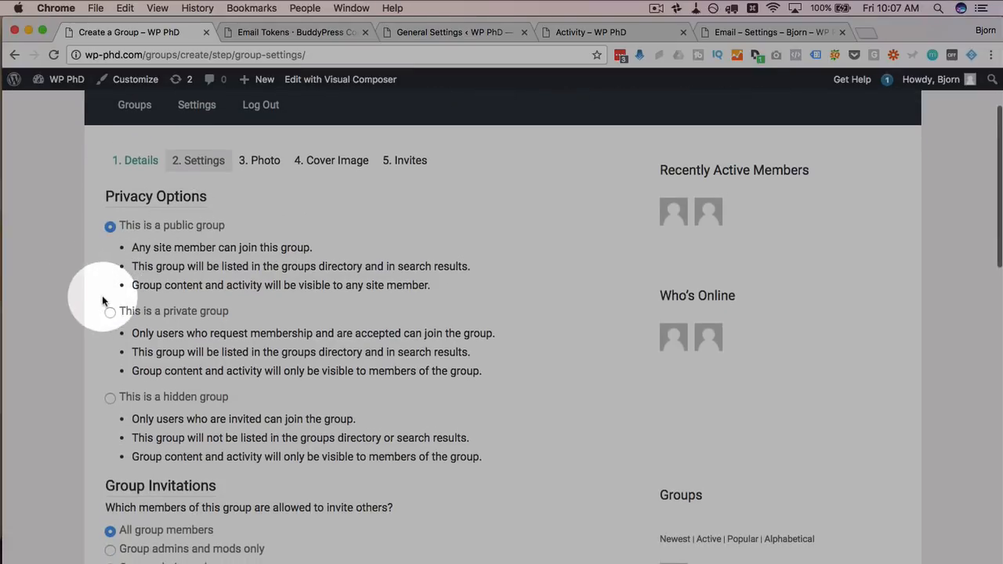
scroll(113, 305, "down", 2)
scroll(115, 304, "down", 2)
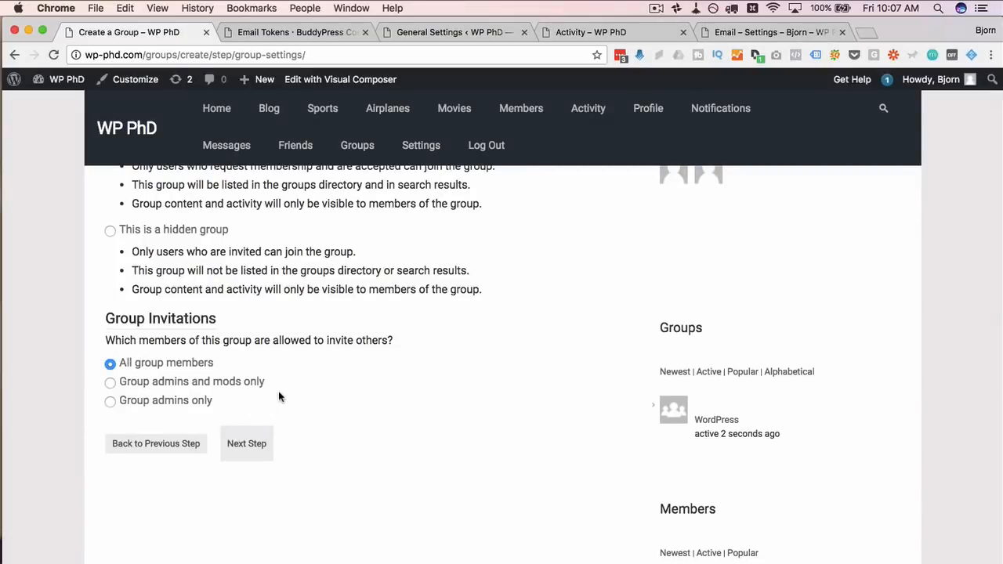
scroll(318, 494, "up", 1)
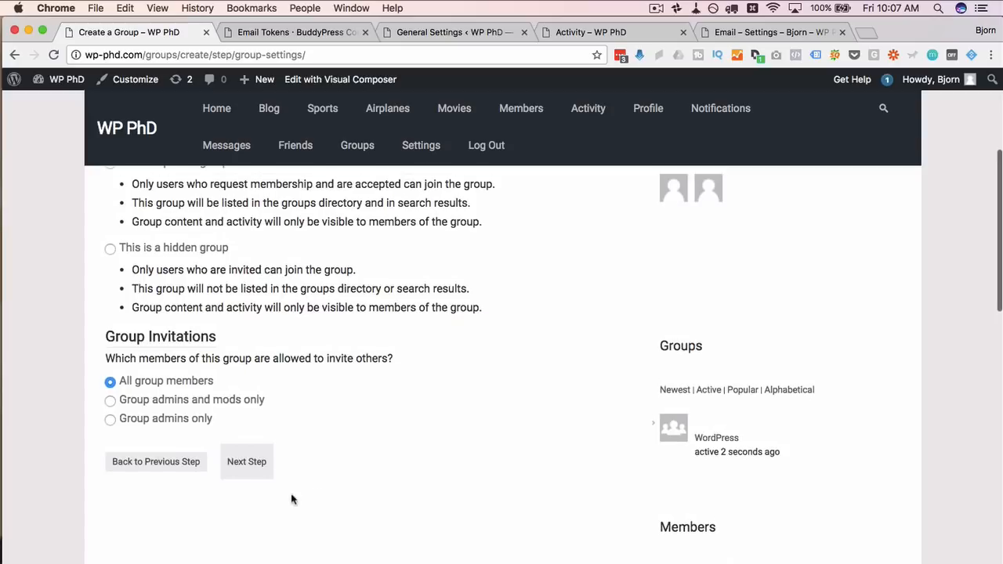
left_click(252, 469)
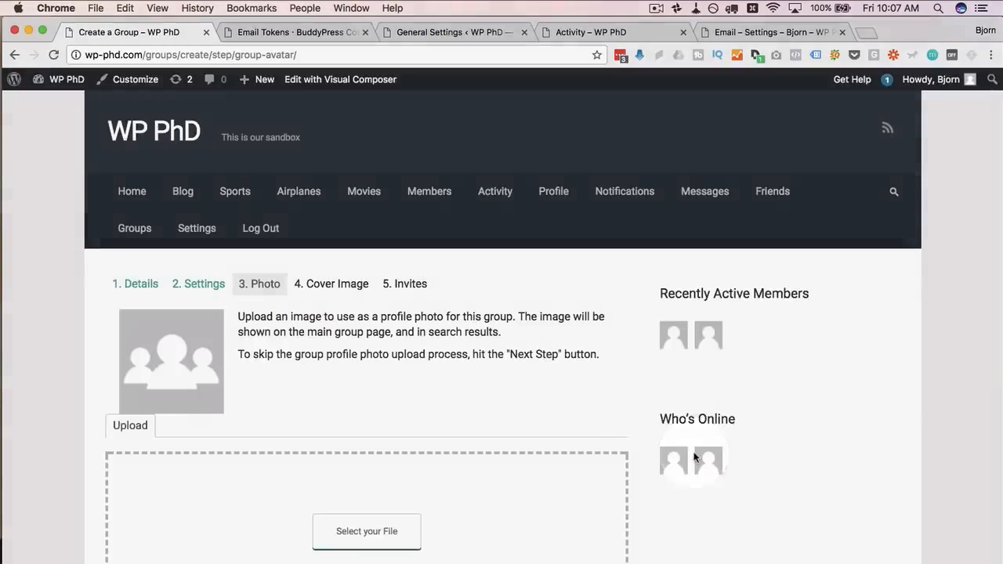
Skip the group's profile photo and cover image without uploading any file
scroll(606, 448, "up", 3)
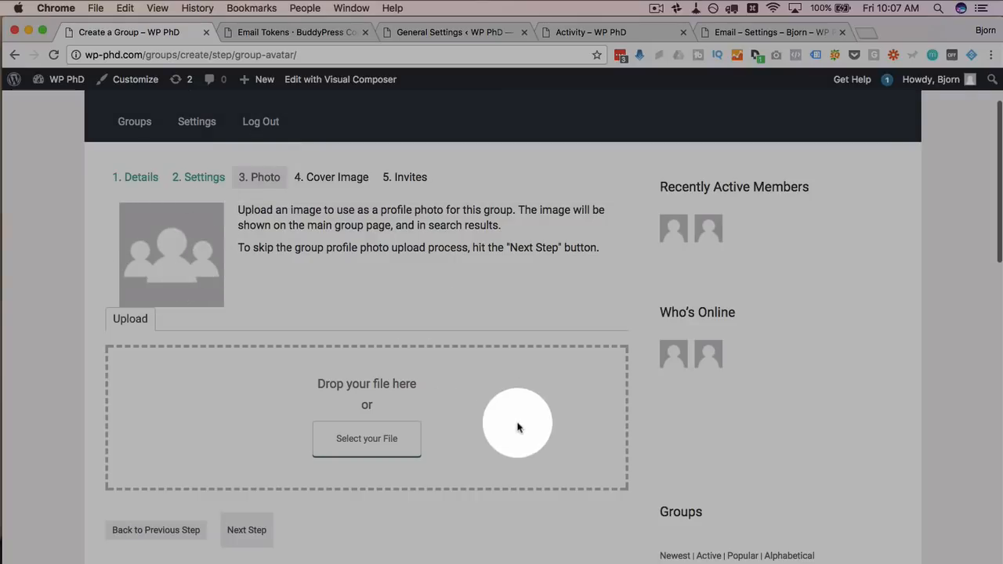
left_click(248, 537)
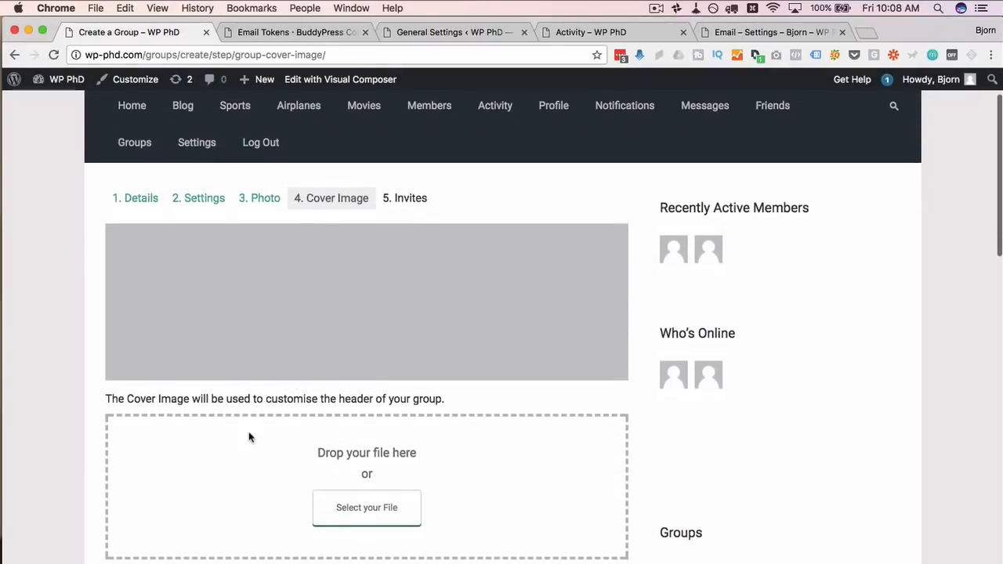
scroll(284, 437, "down", 3)
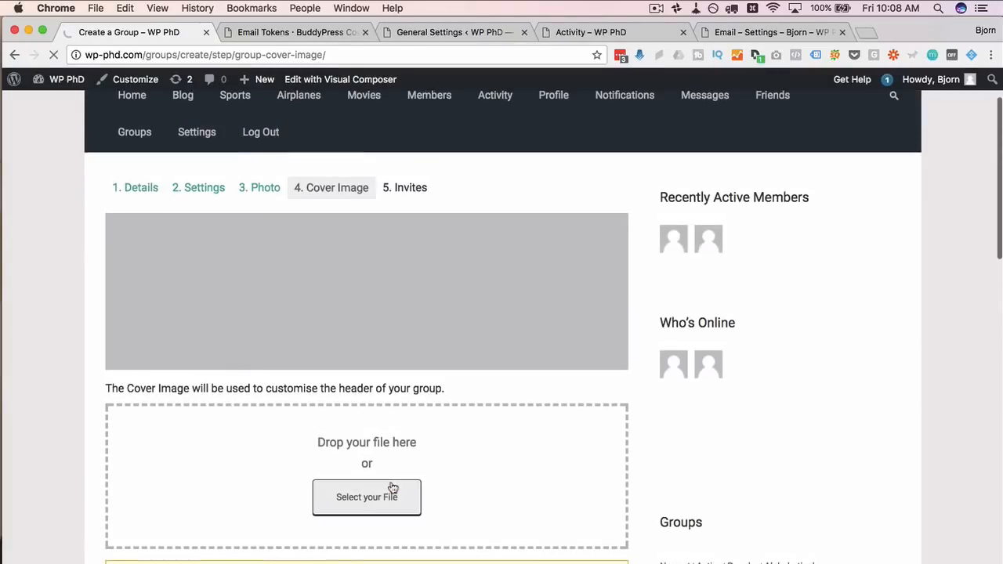
Invite the member from the friends list to the group and finish creating it
left_click(116, 197)
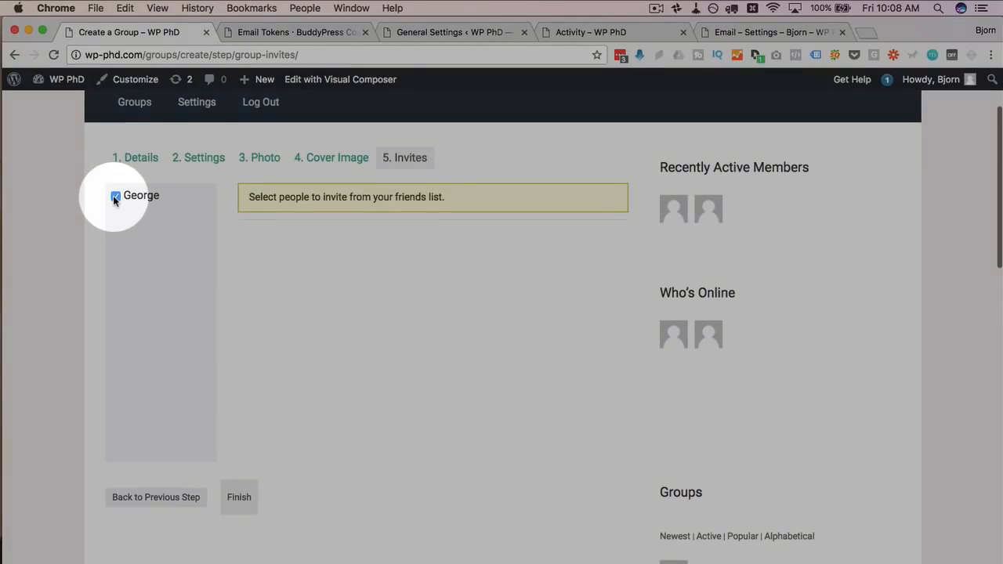
left_click(244, 499)
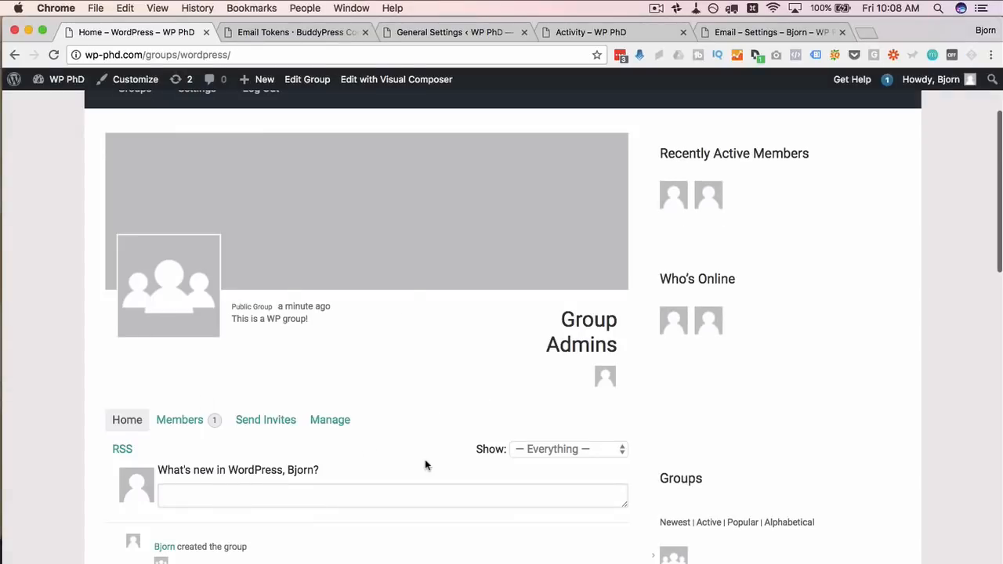
Examine the new WordPress group's page, including its group admins, members, invites and manage options
scroll(424, 459, "down", 1)
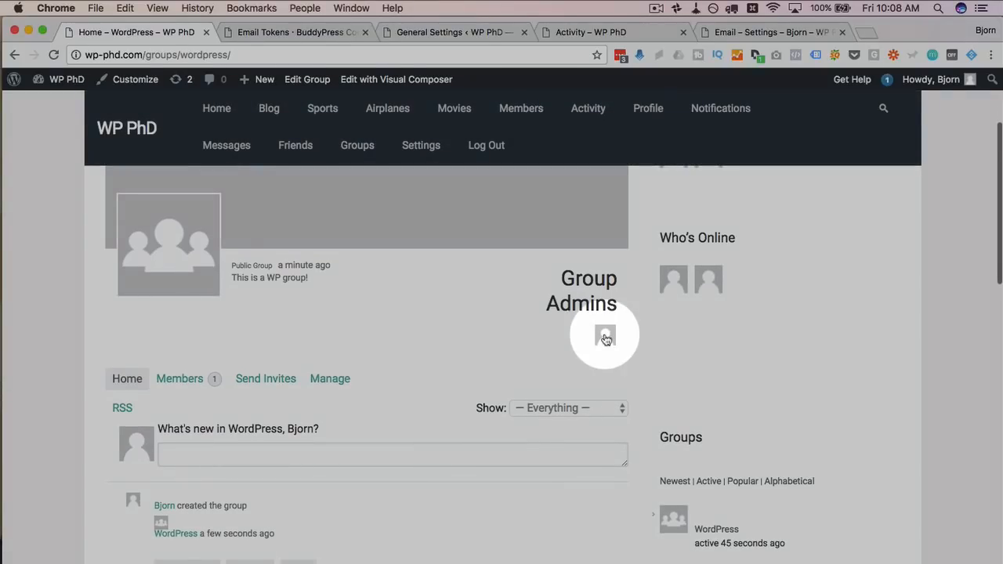
scroll(202, 369, "down", 1)
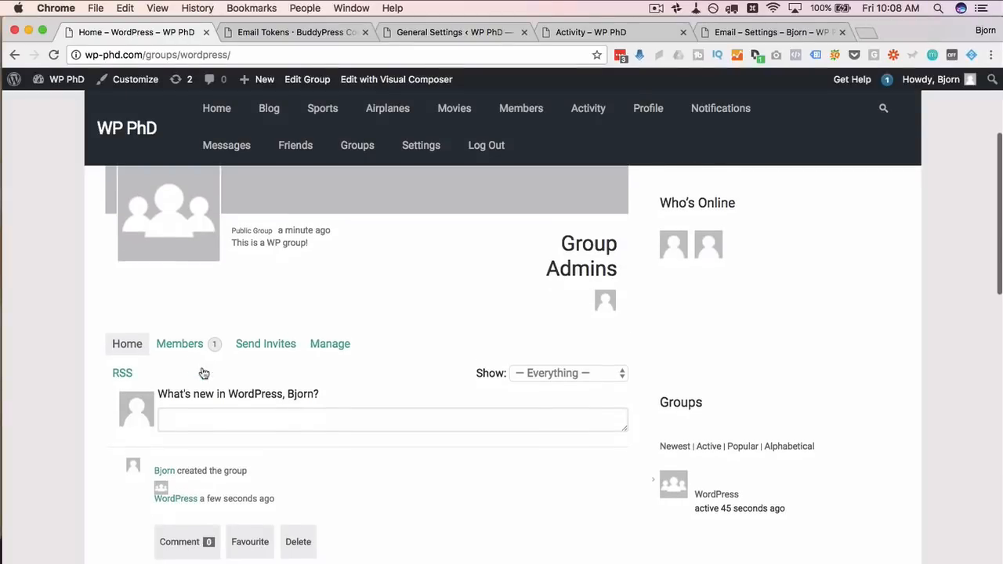
scroll(192, 345, "down", 1)
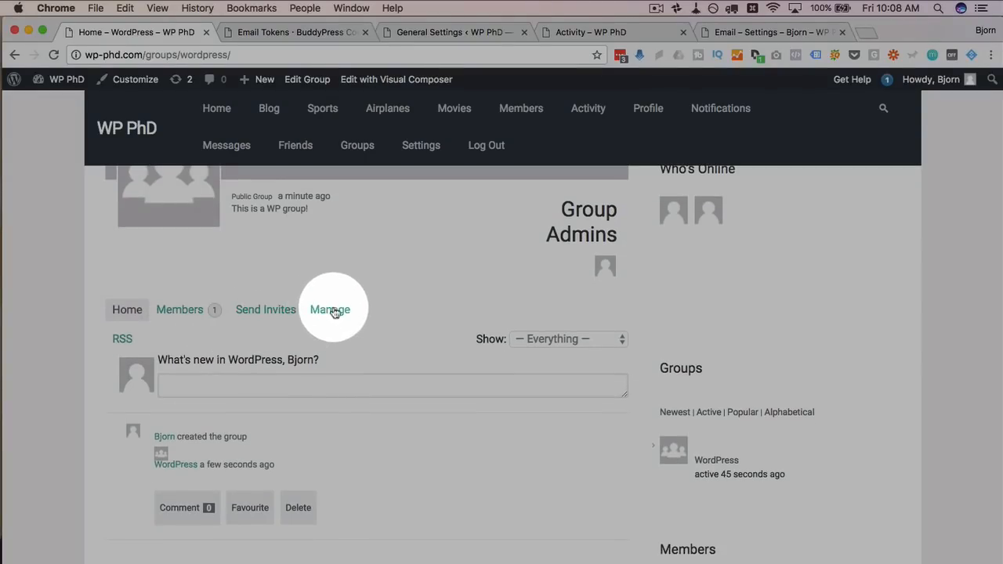
Switch to Firefox, open the invited member's notifications and follow the one about the WordPress group invitation
key("super+Tab")
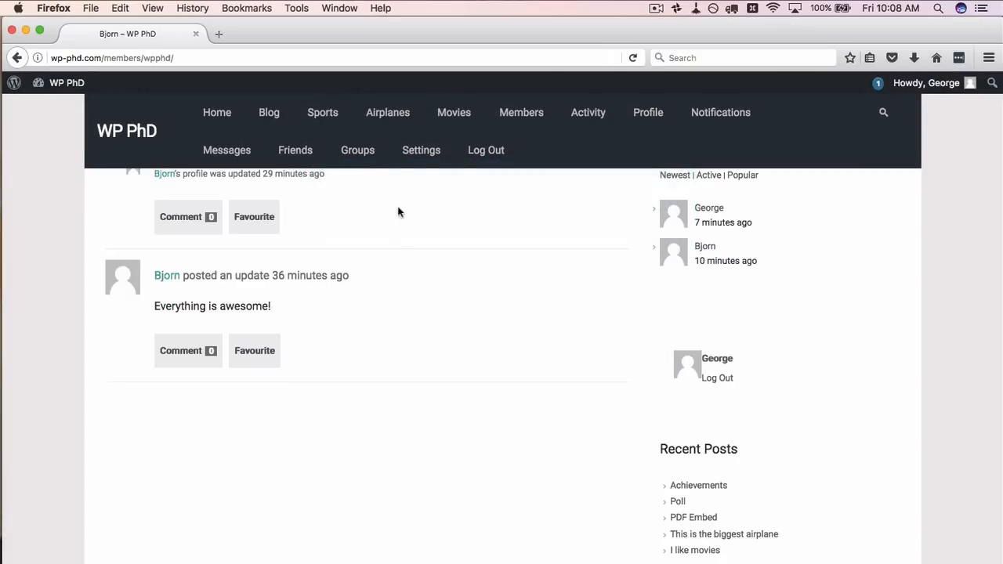
scroll(411, 199, "up", 3)
scroll(423, 192, "up", 2)
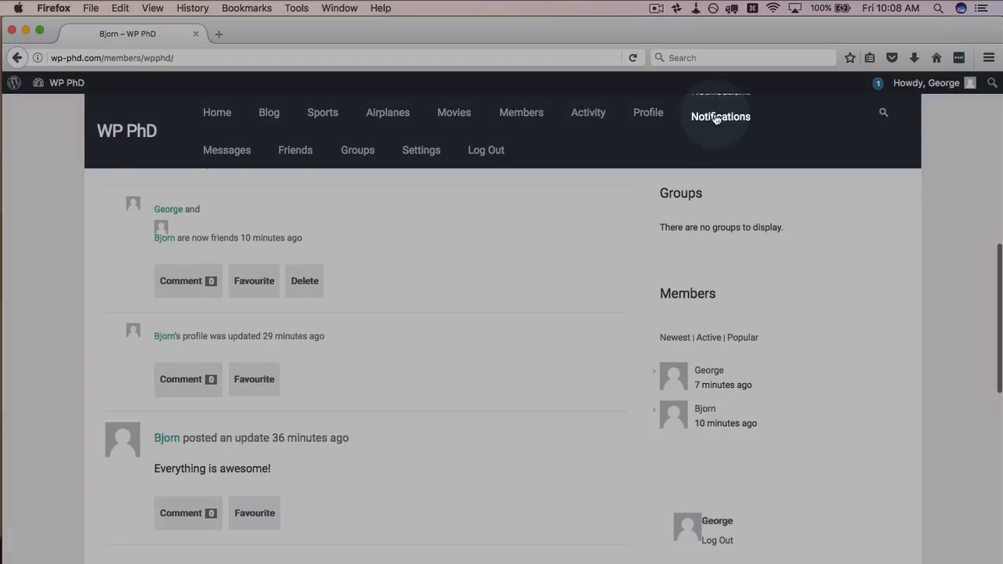
left_click(715, 115)
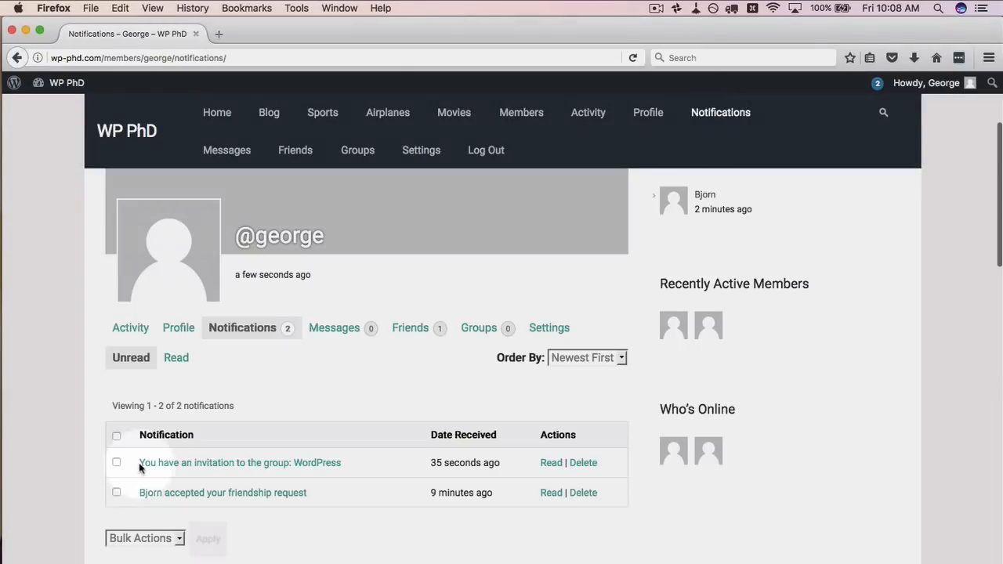
left_click_drag(139, 462, 348, 473)
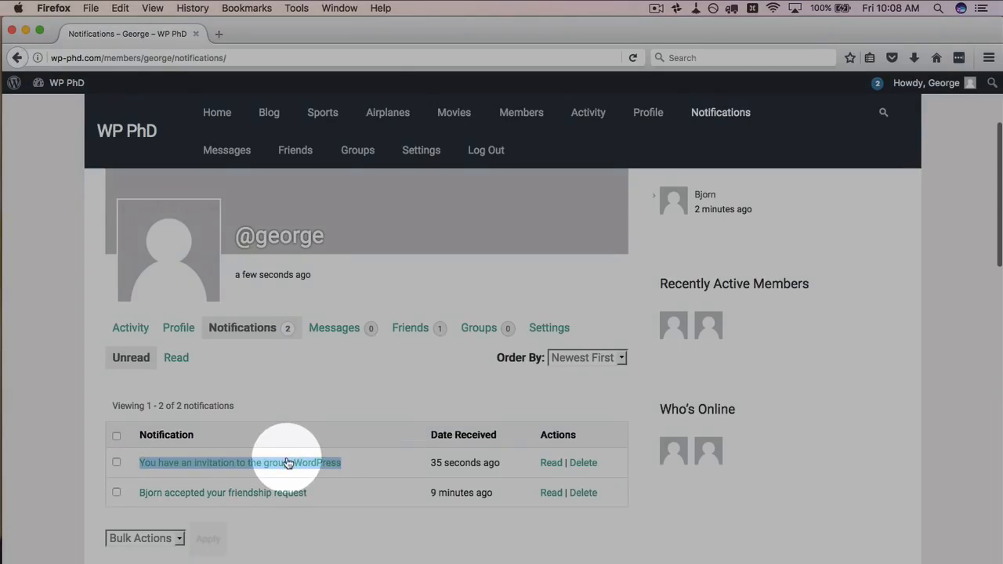
left_click(261, 464)
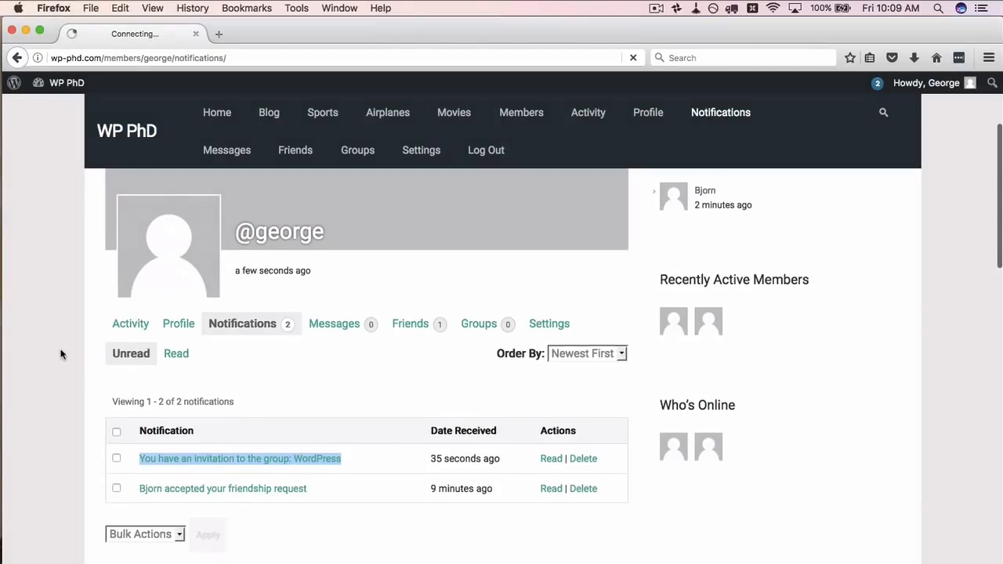
Accept the pending invitation to the WordPress group as the invited member
left_click_drag(201, 350, 253, 357)
left_click(246, 351)
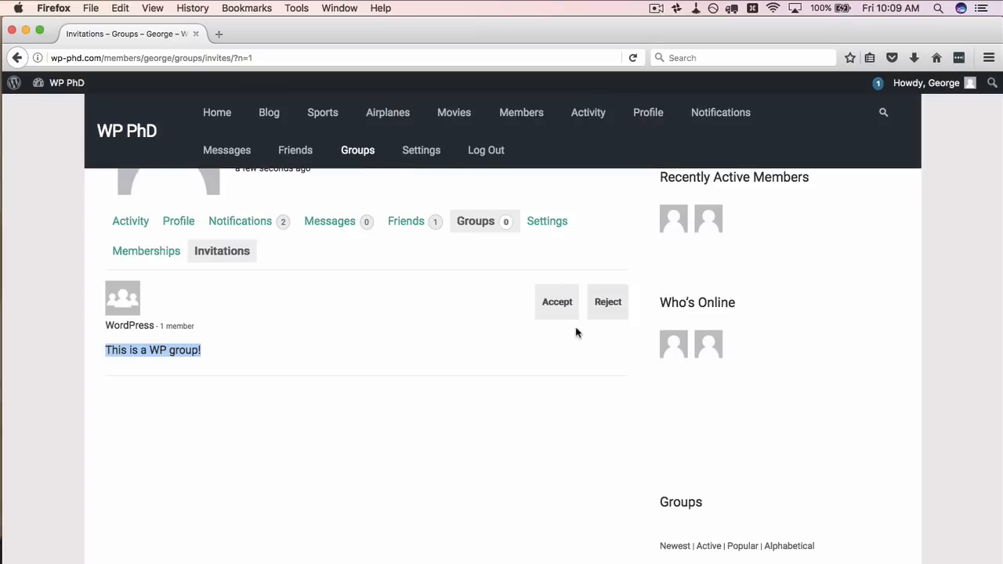
left_click(563, 306)
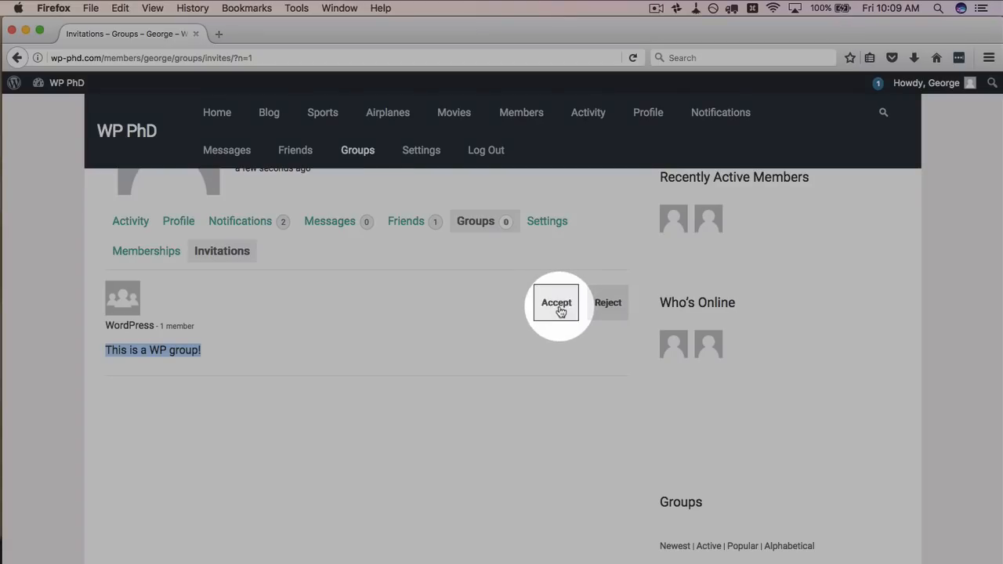
left_click(557, 304)
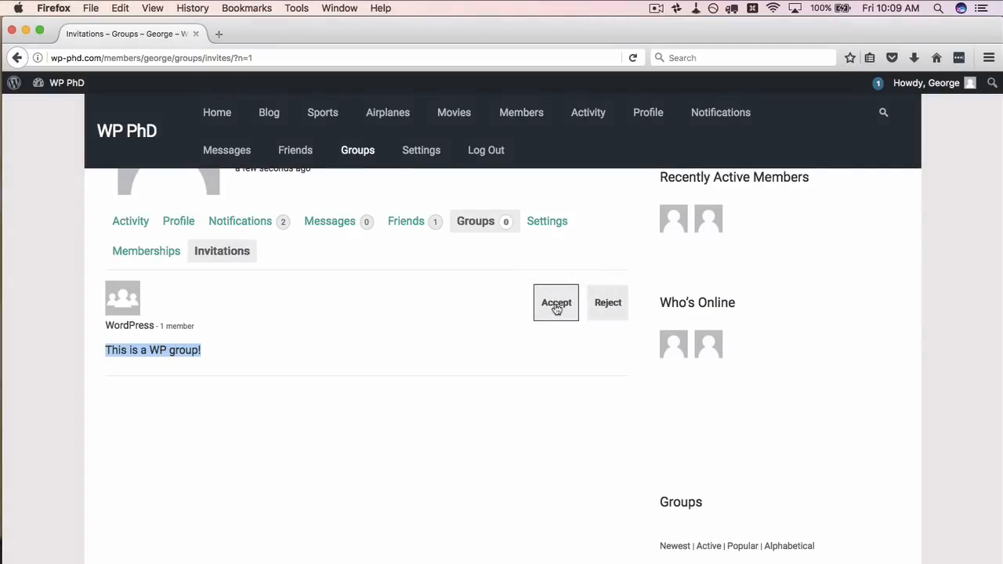
scroll(488, 352, "down", 3)
scroll(489, 354, "down", 1)
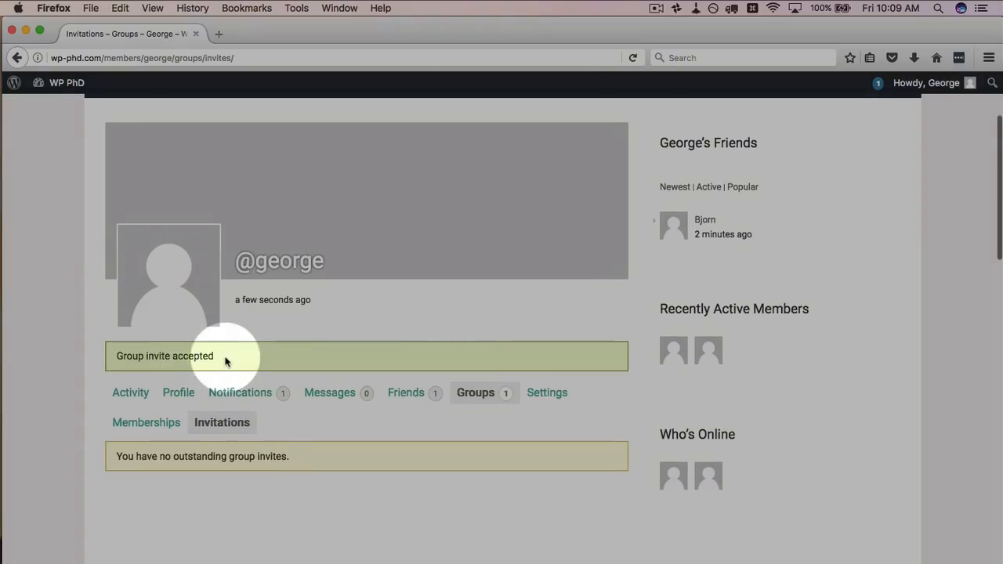
left_click_drag(225, 358, 104, 358)
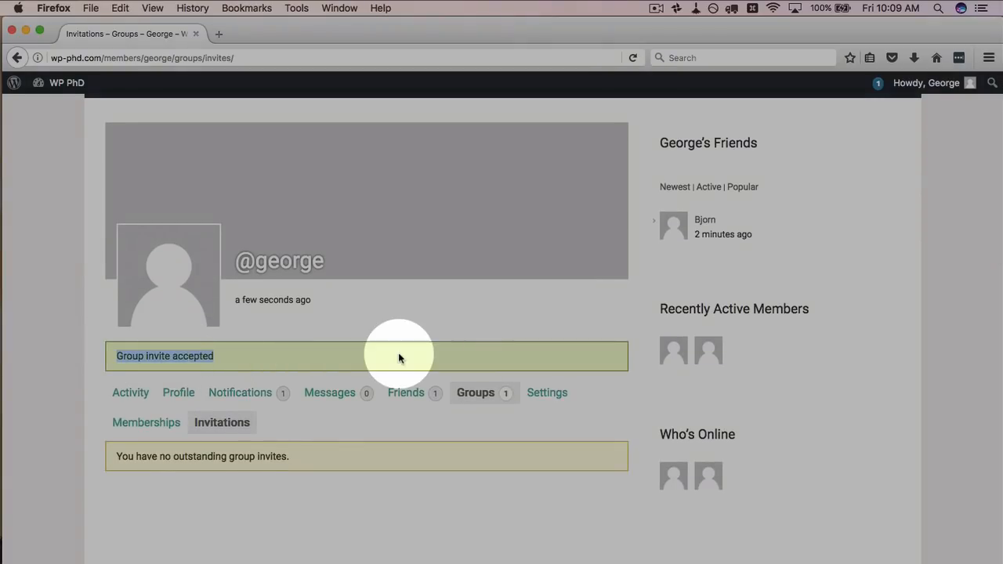
Show the member's group memberships and open the WordPress group from the list
scroll(401, 354, "down", 2)
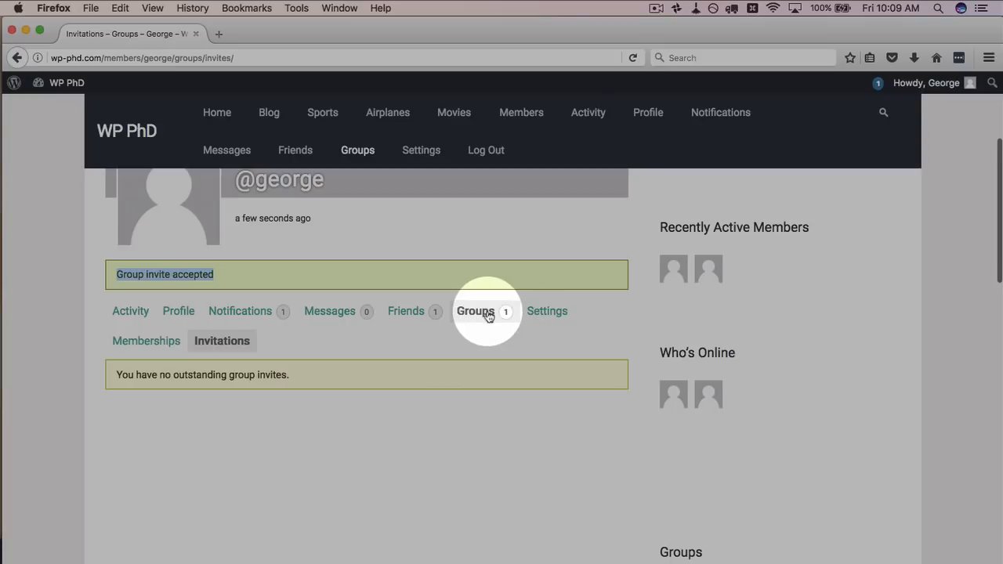
left_click(487, 313)
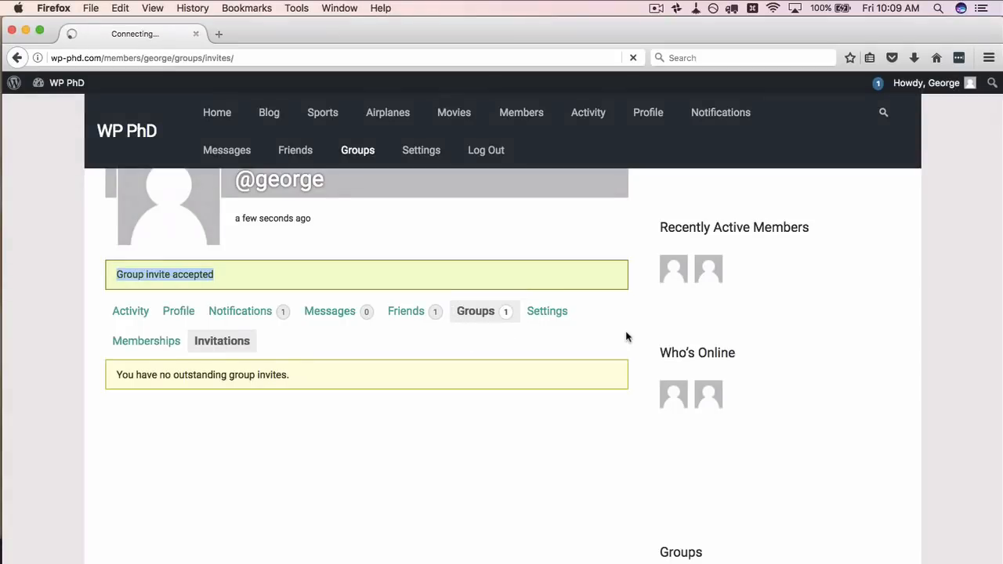
scroll(163, 514, "down", 3)
scroll(137, 396, "down", 3)
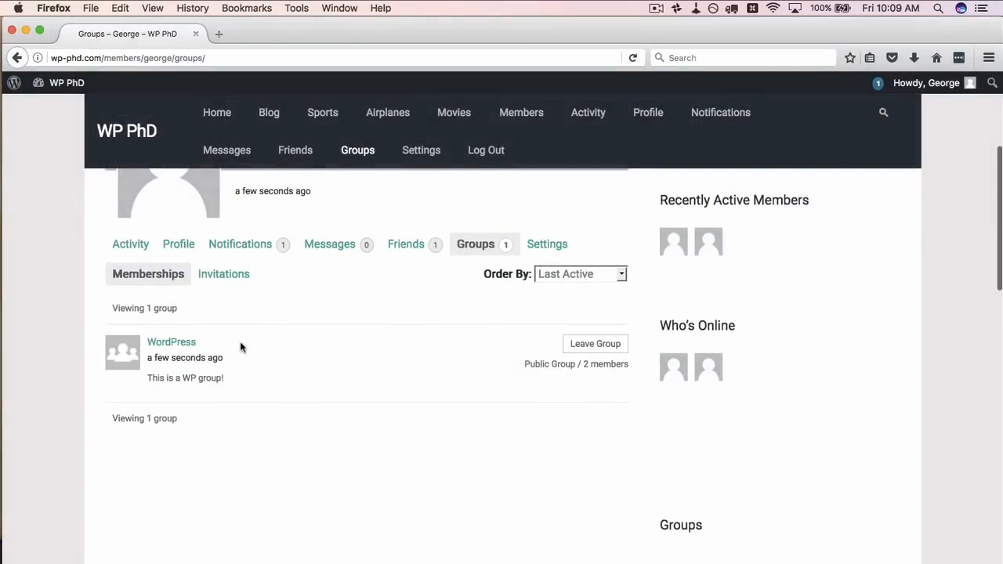
left_click(186, 345)
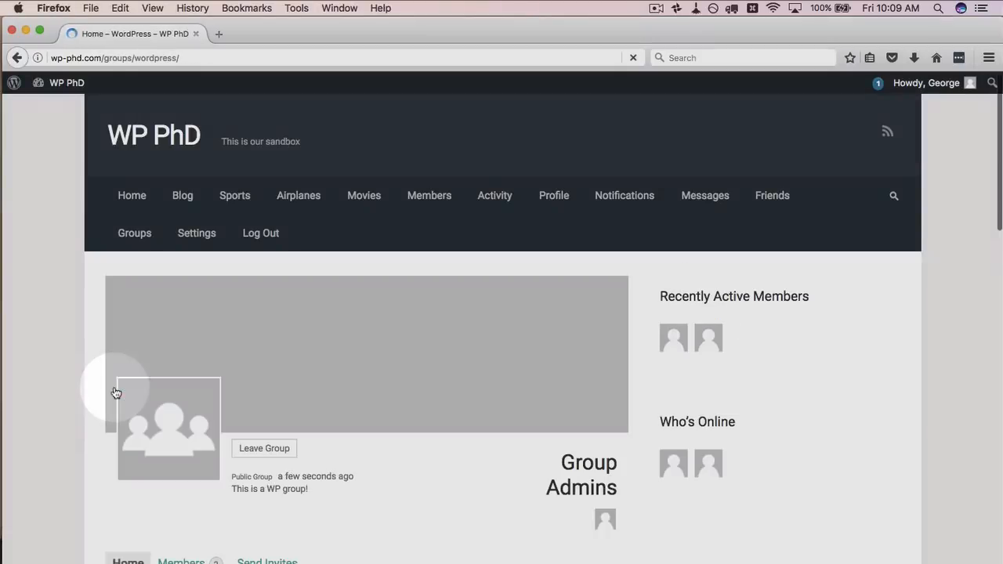
Examine the WordPress group's activity feed and its status update box as a regular member, without posting anything
scroll(114, 388, "down", 5)
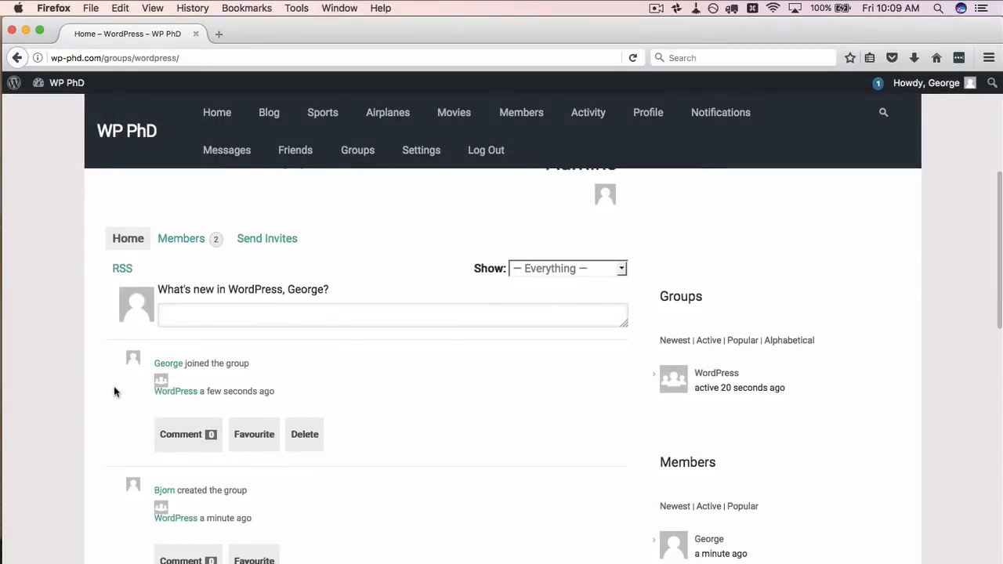
scroll(114, 385, "up", 3)
left_click(242, 404)
double_click(247, 380)
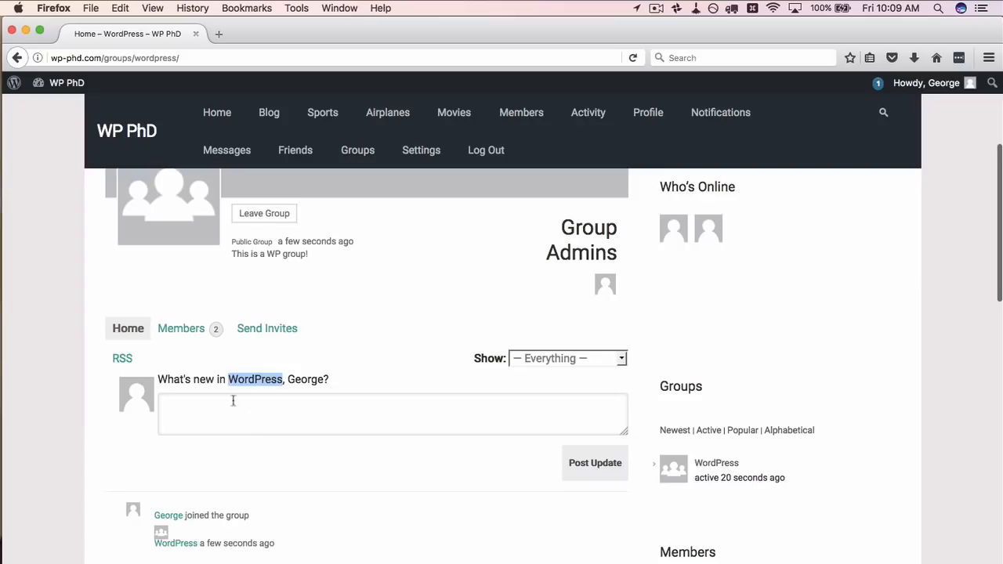
left_click(263, 415)
scroll(264, 417, "down", 5)
scroll(264, 417, "up", 5)
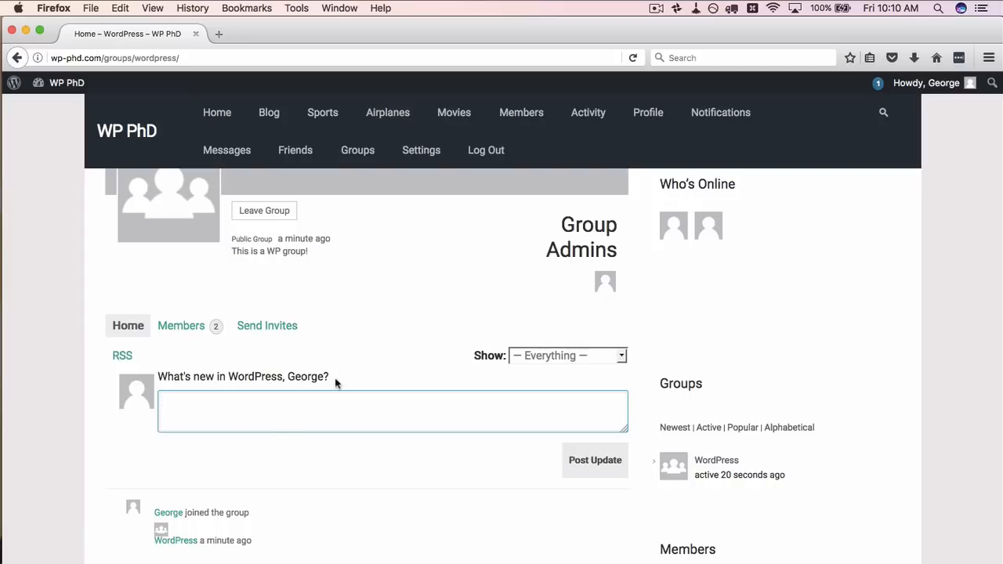
Switch to Chrome and open the list of all users in the WordPress site's administration area
key("super+Tab")
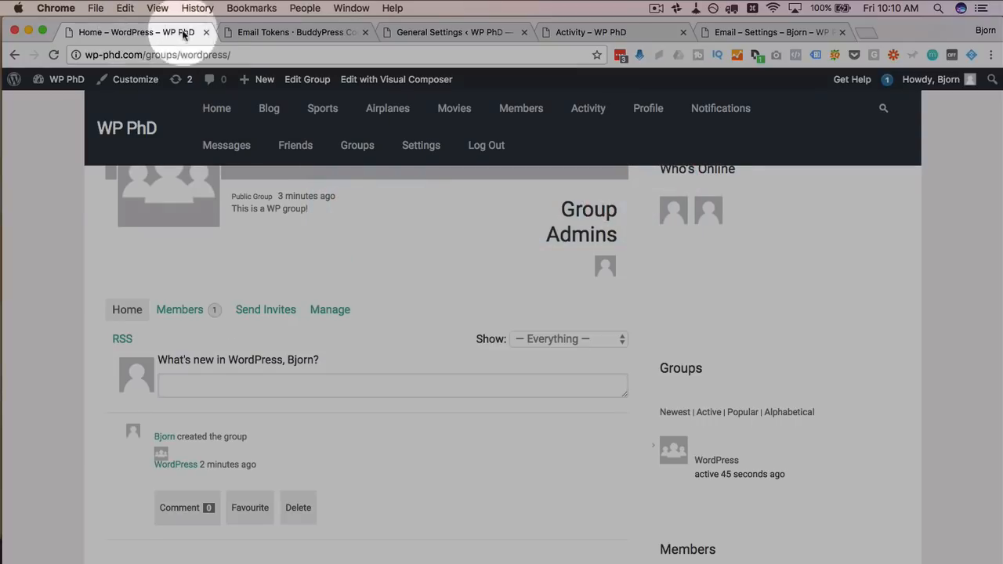
left_click(264, 33)
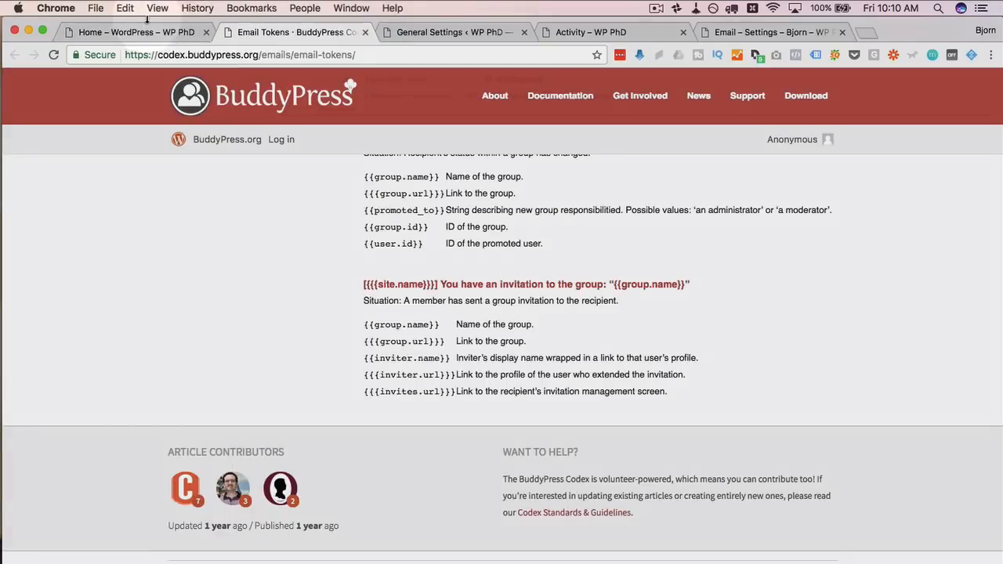
left_click(133, 32)
mouse_move(58, 79)
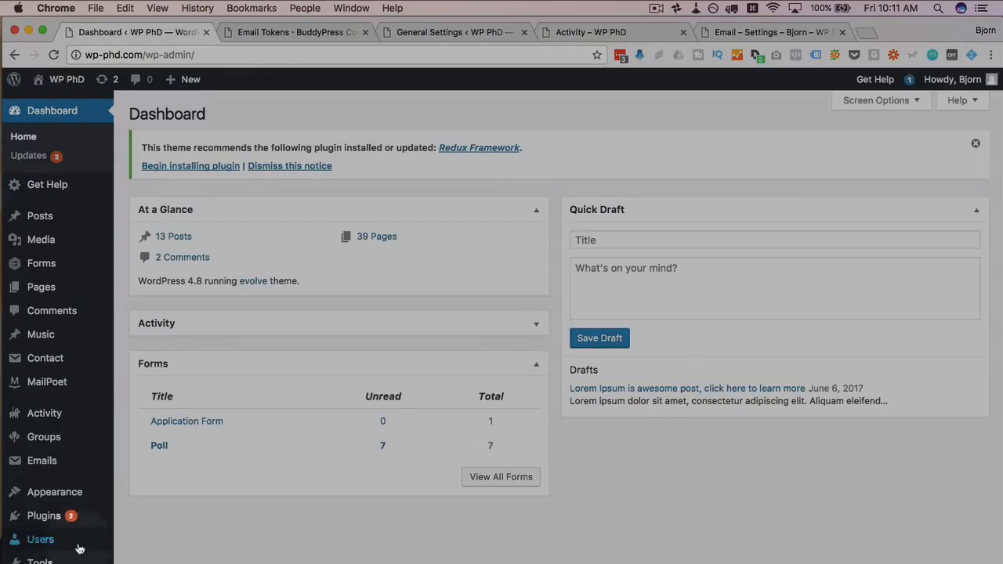
mouse_move(80, 548)
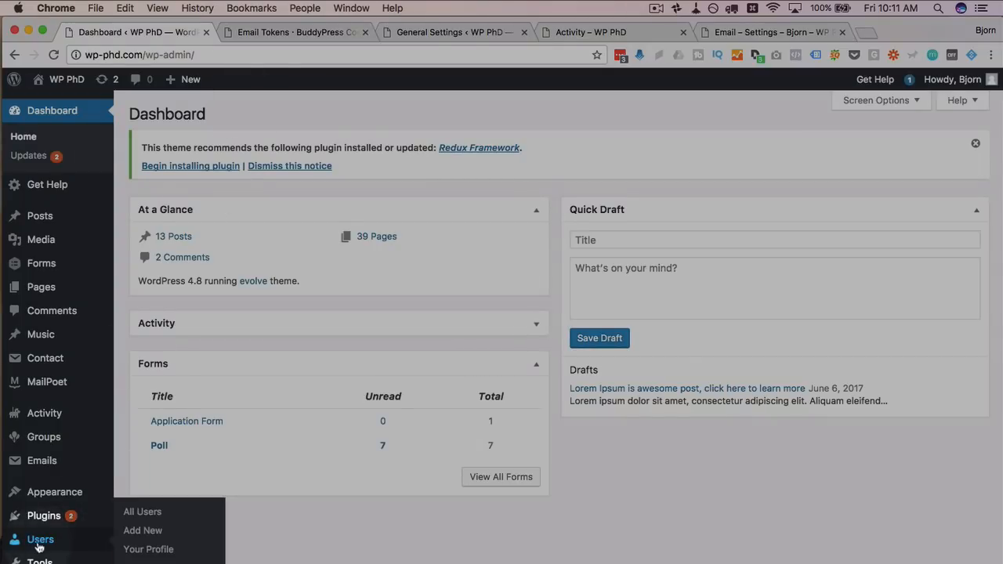
left_click(150, 514)
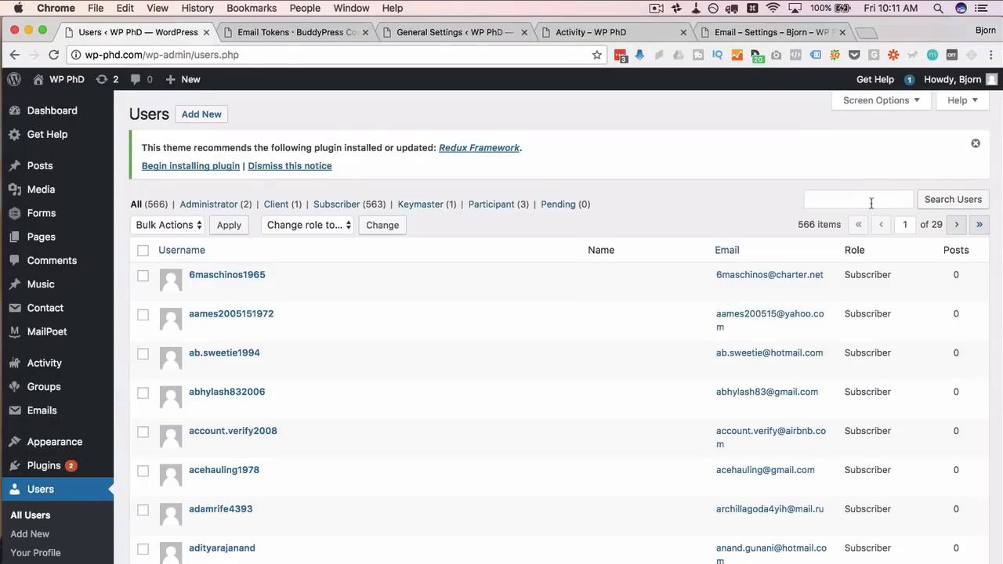
Search the users by the invited member's first name and open that member's account for editing
left_click(870, 202)
type("george")
key("Return")
left_click(197, 290)
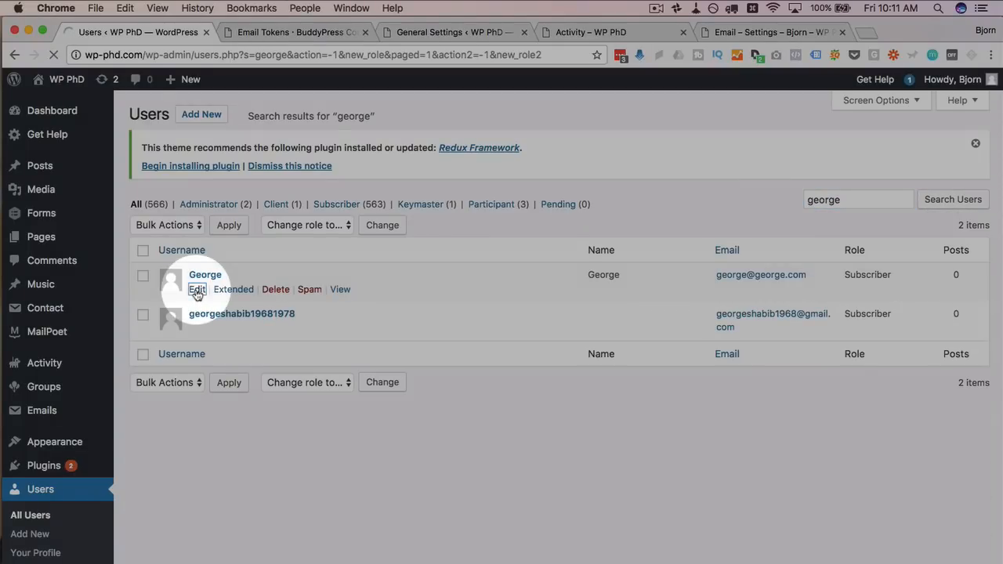
Change the invited member's site role from Subscriber to another role and update the user
scroll(141, 290, "down", 5)
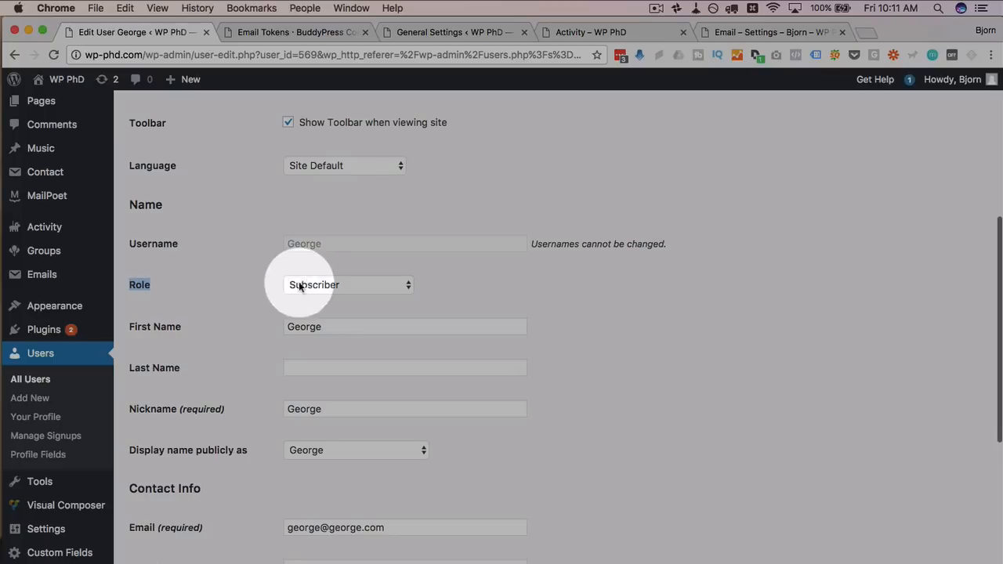
left_click(313, 285)
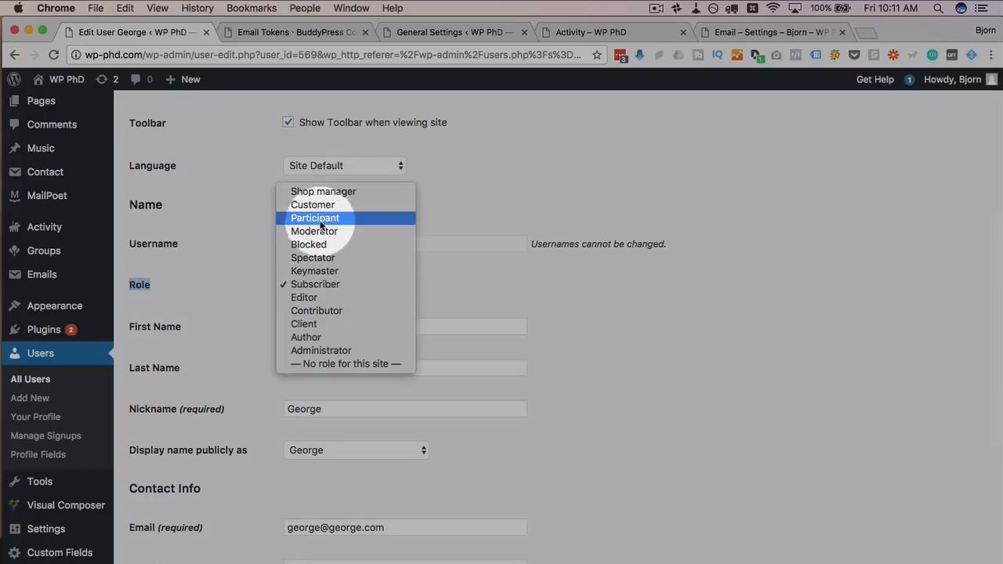
left_click(314, 179)
scroll(235, 391, "down", 10)
left_click(161, 557)
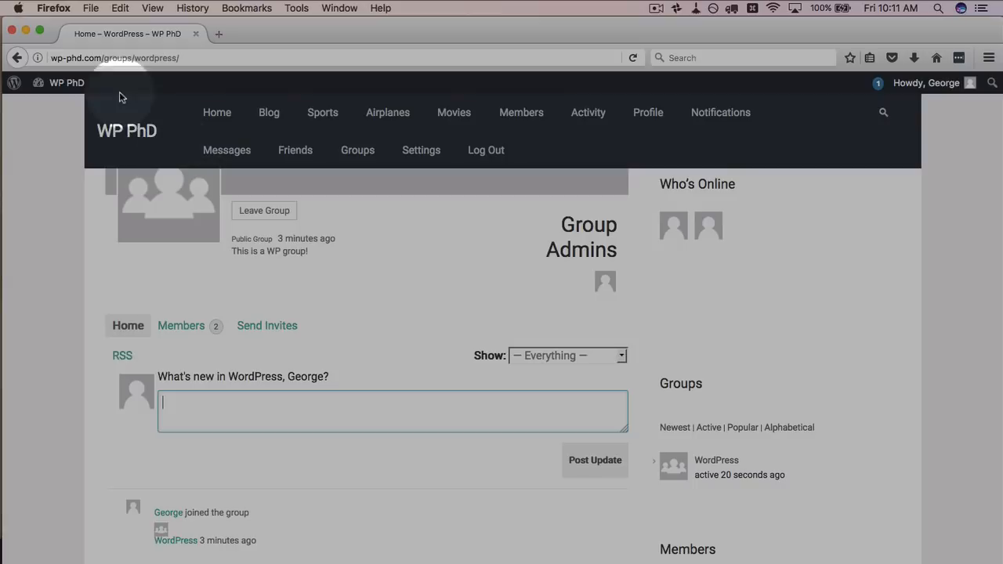
Reload the WordPress group page in Firefox as the invited member, check its header and open the member's notifications
left_click(632, 57)
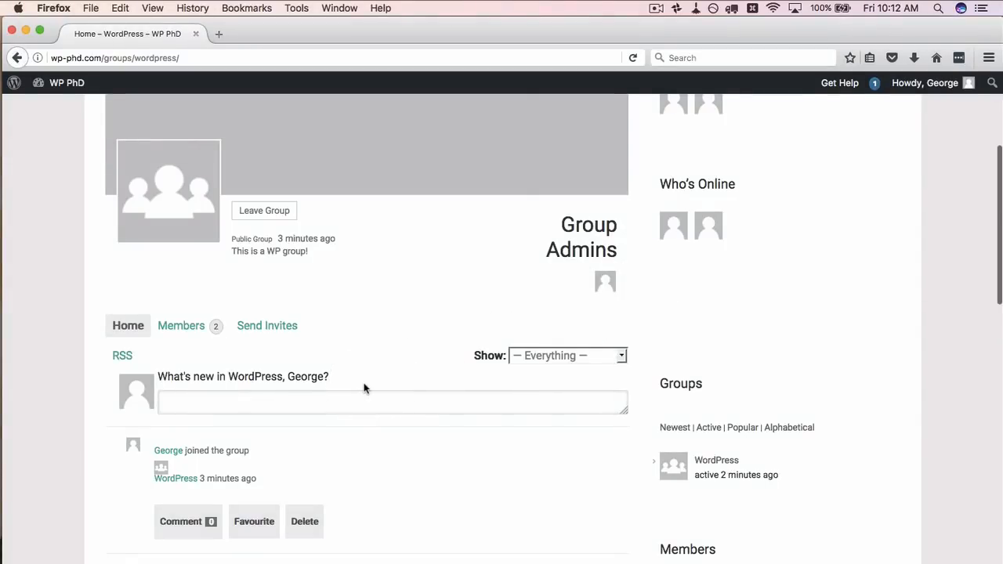
scroll(363, 387, "up", 3)
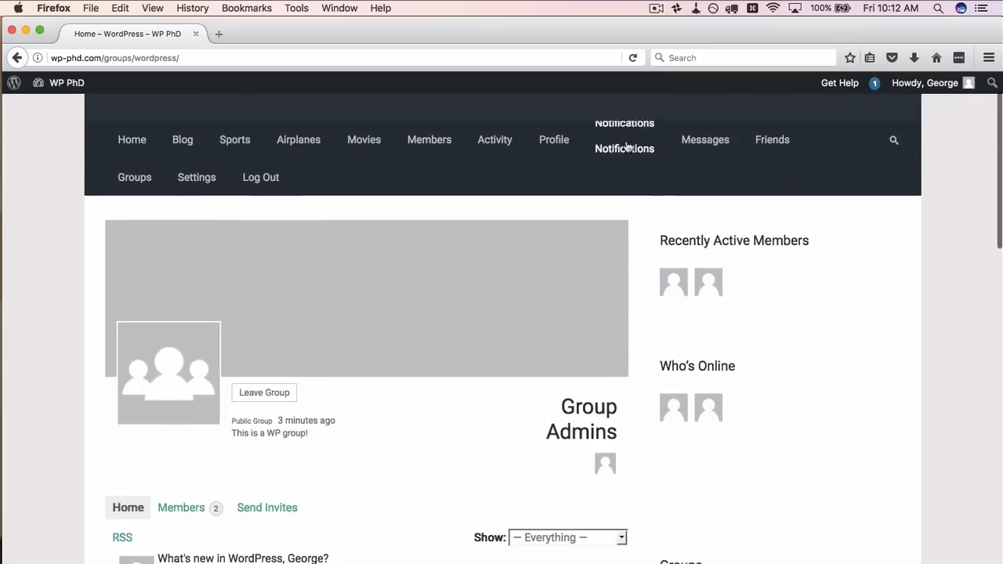
left_click(627, 147)
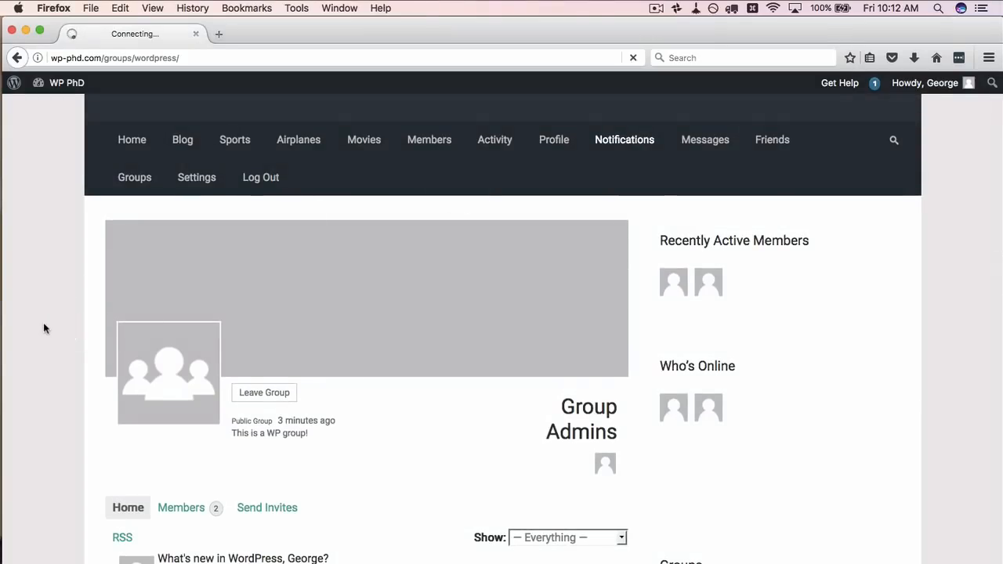